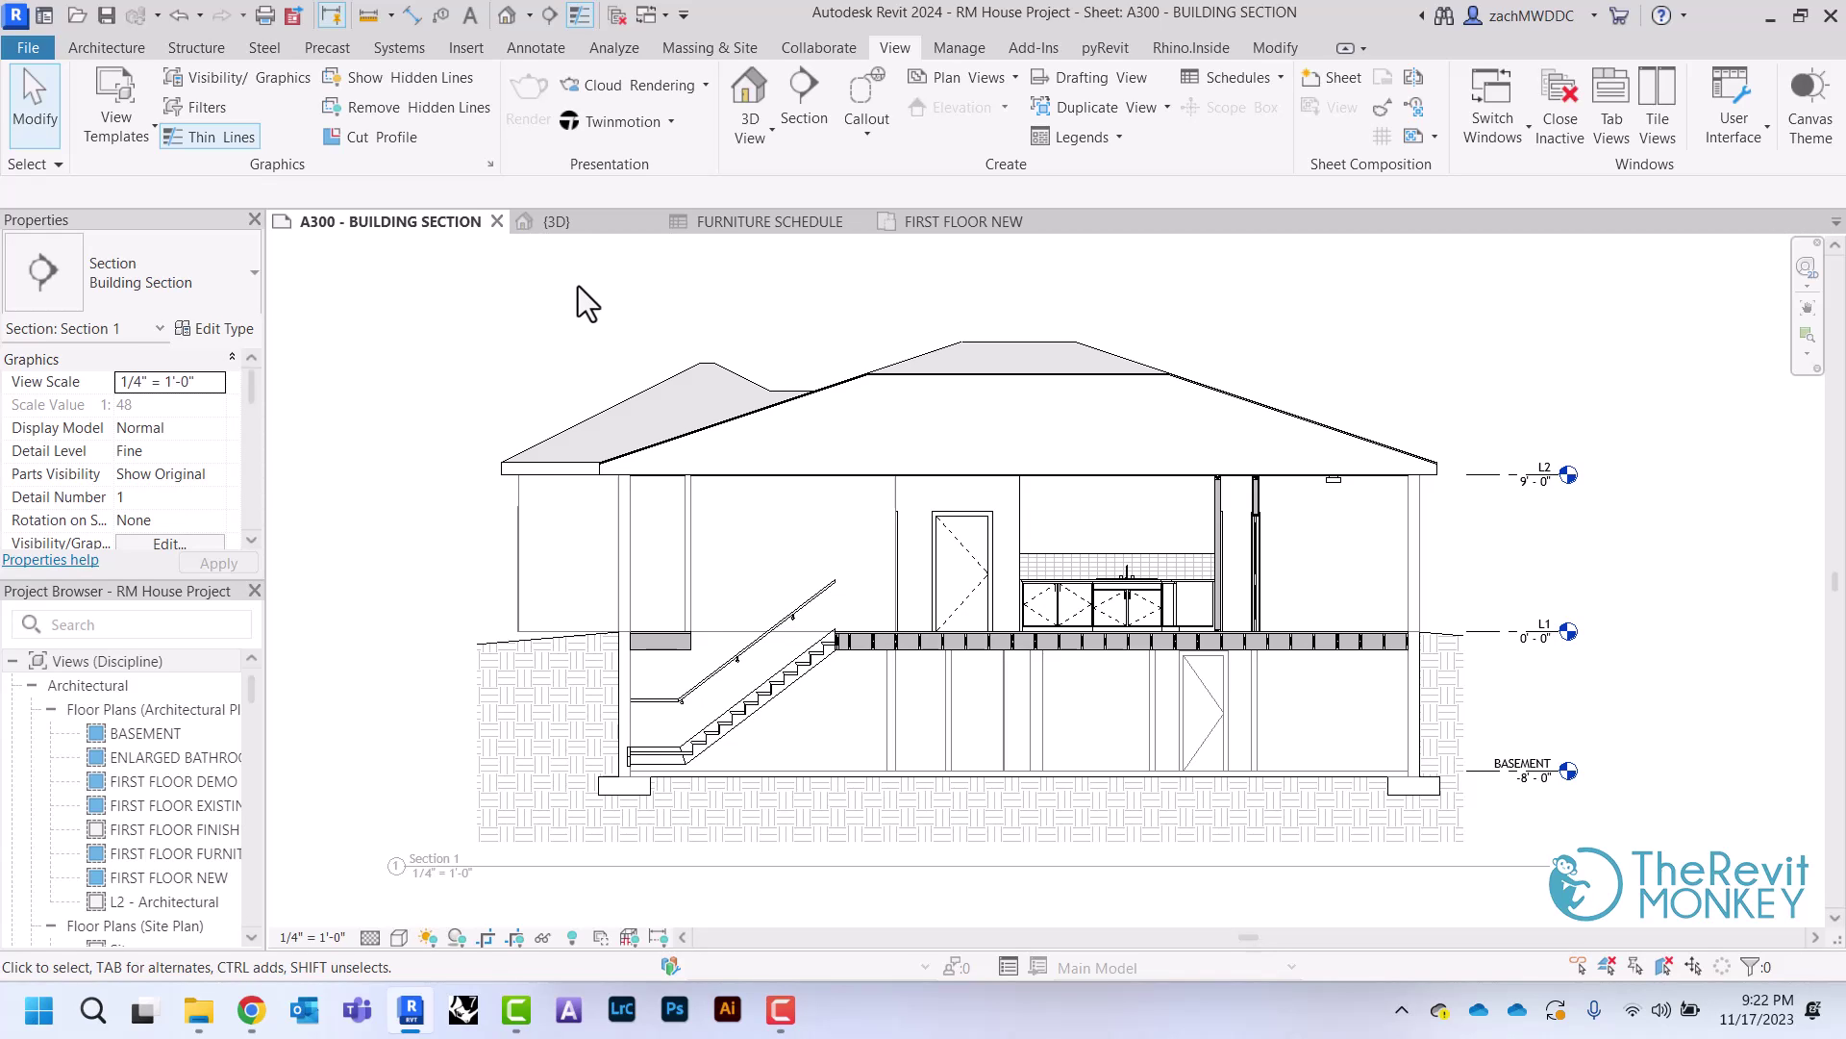
Create and open a blank HANDRAIL SECTION drafting view at 1 1/2" = 1'-0" scale
left_click(1110, 78)
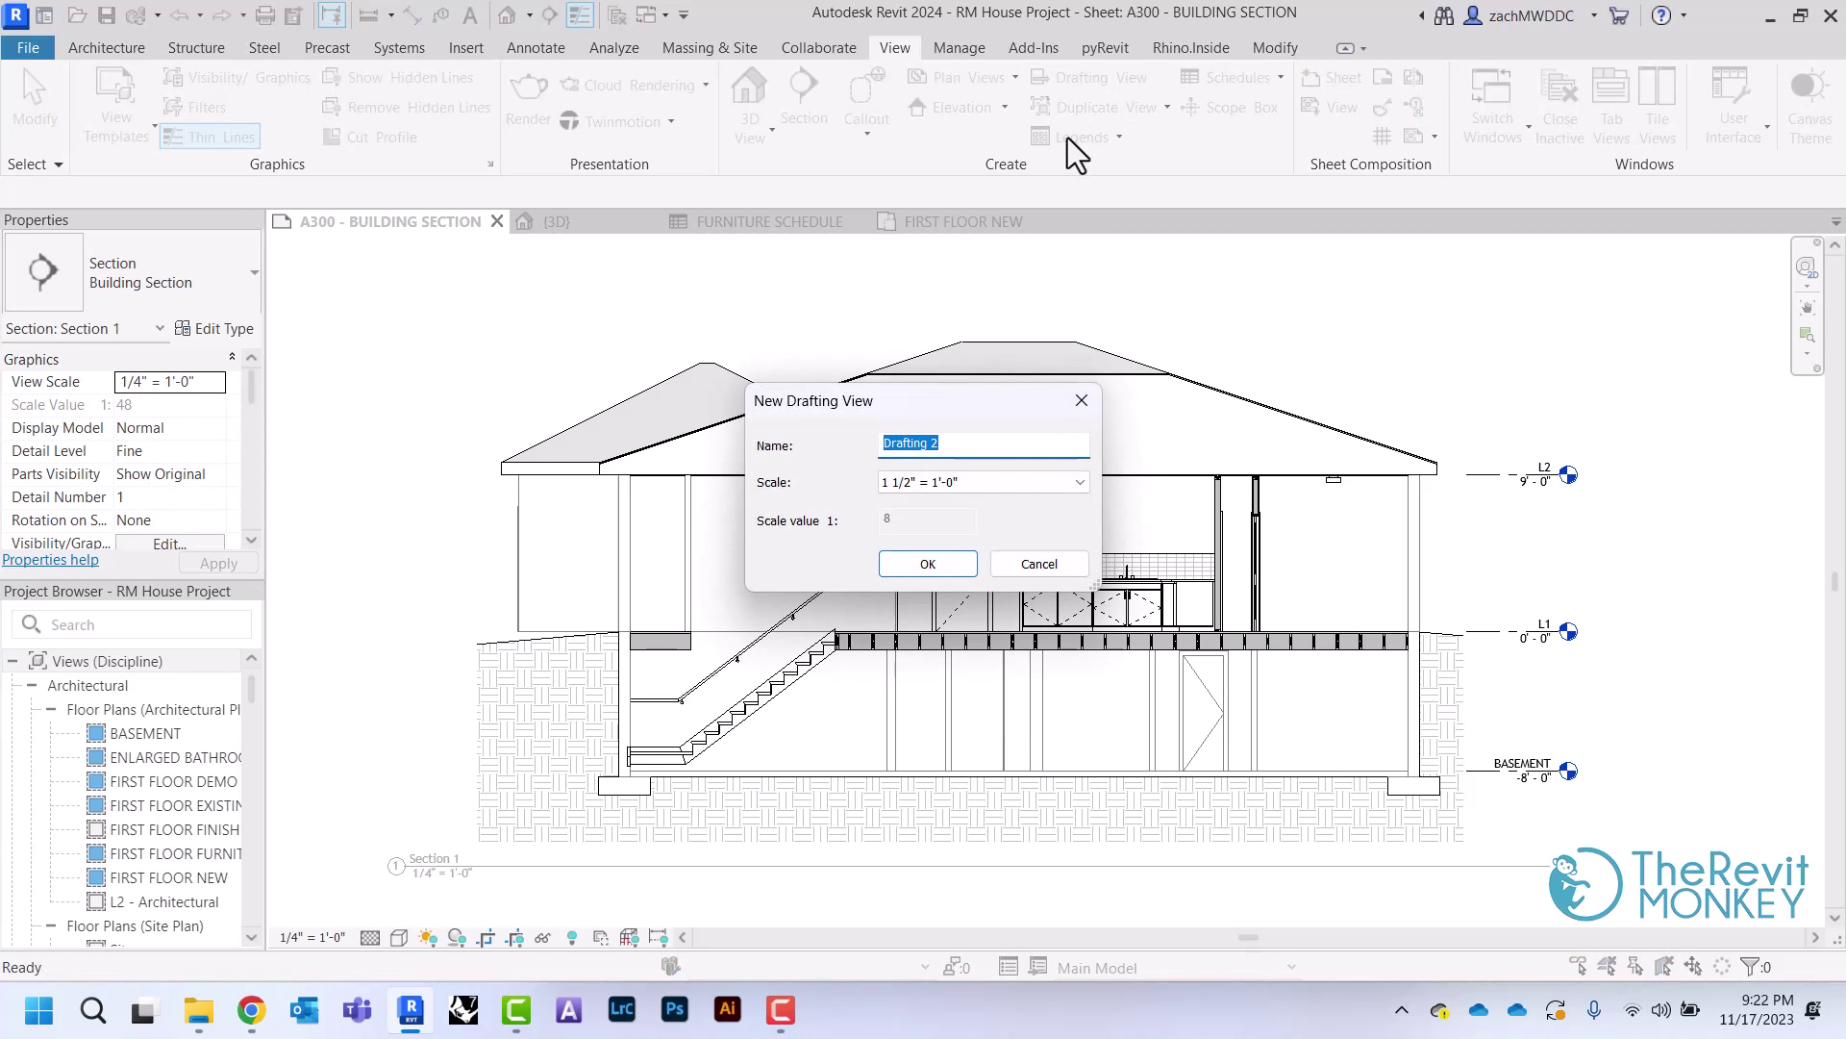
key("BackSpace")
key("BackSpace")
left_click(916, 560)
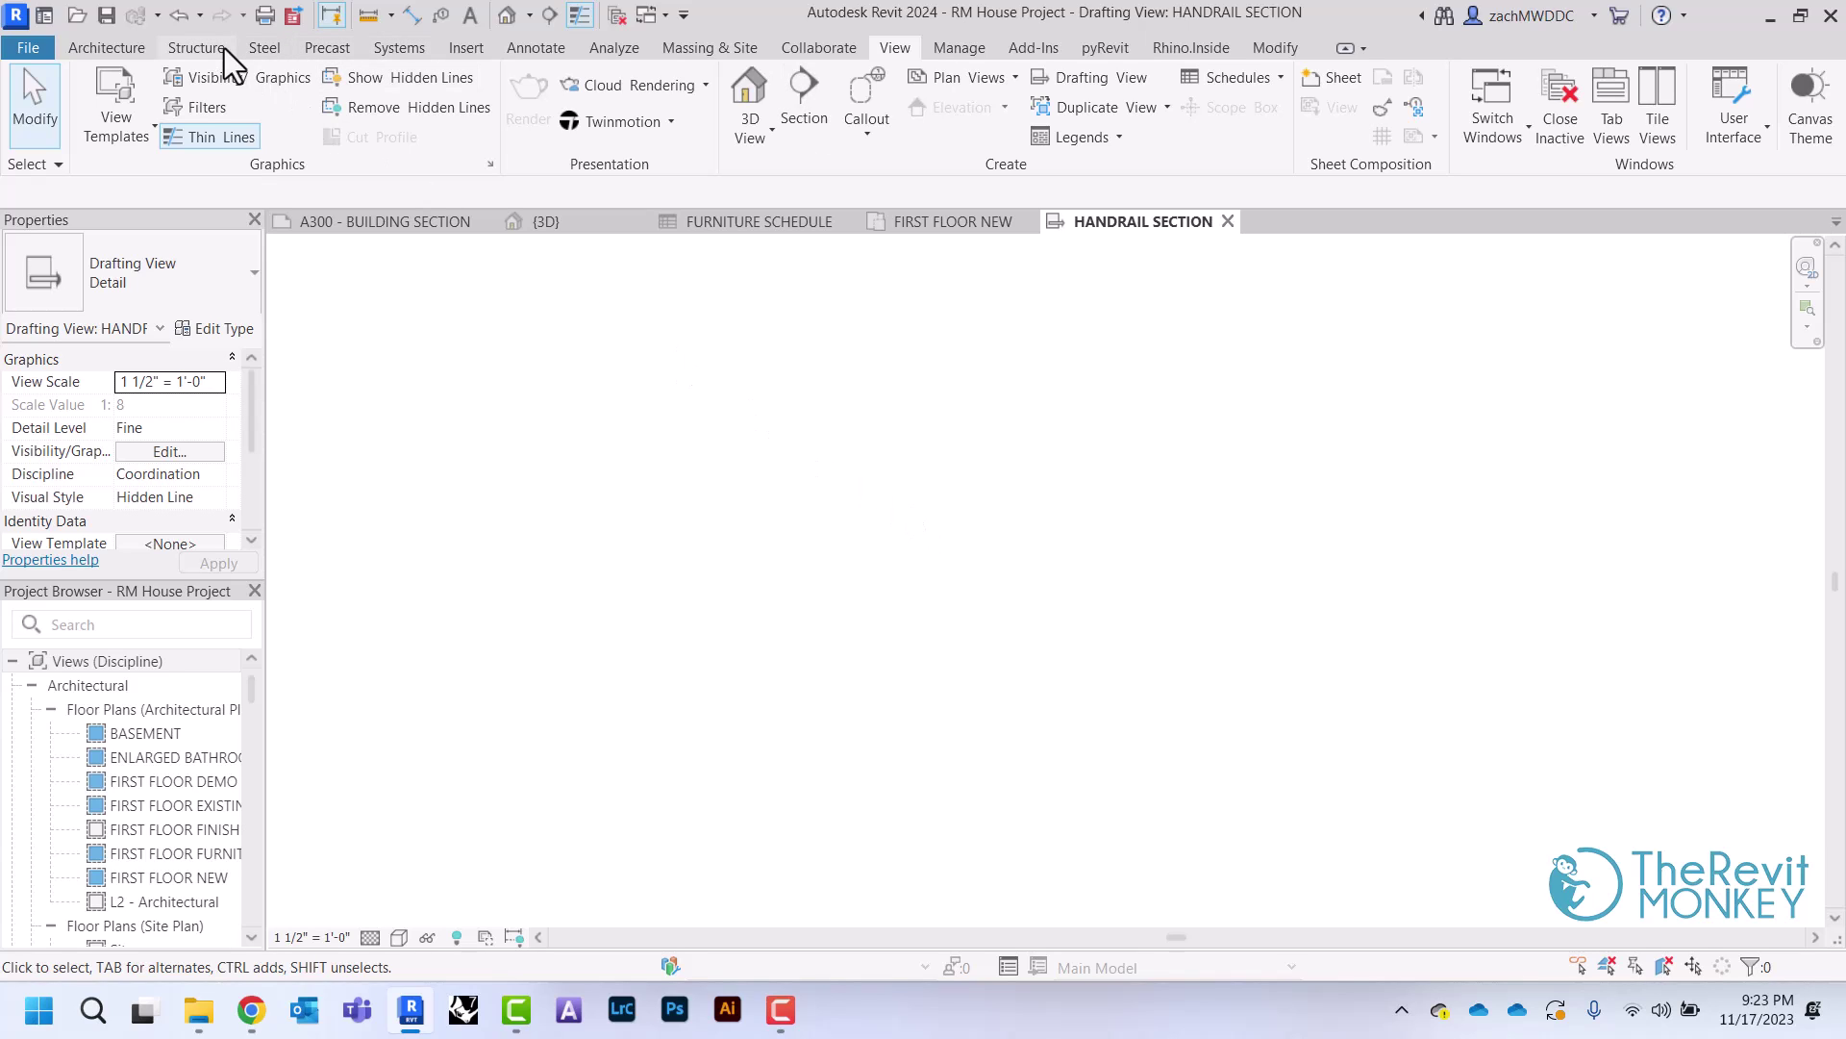
Start a filled region using the Solid White region type and edit its type
left_click(531, 51)
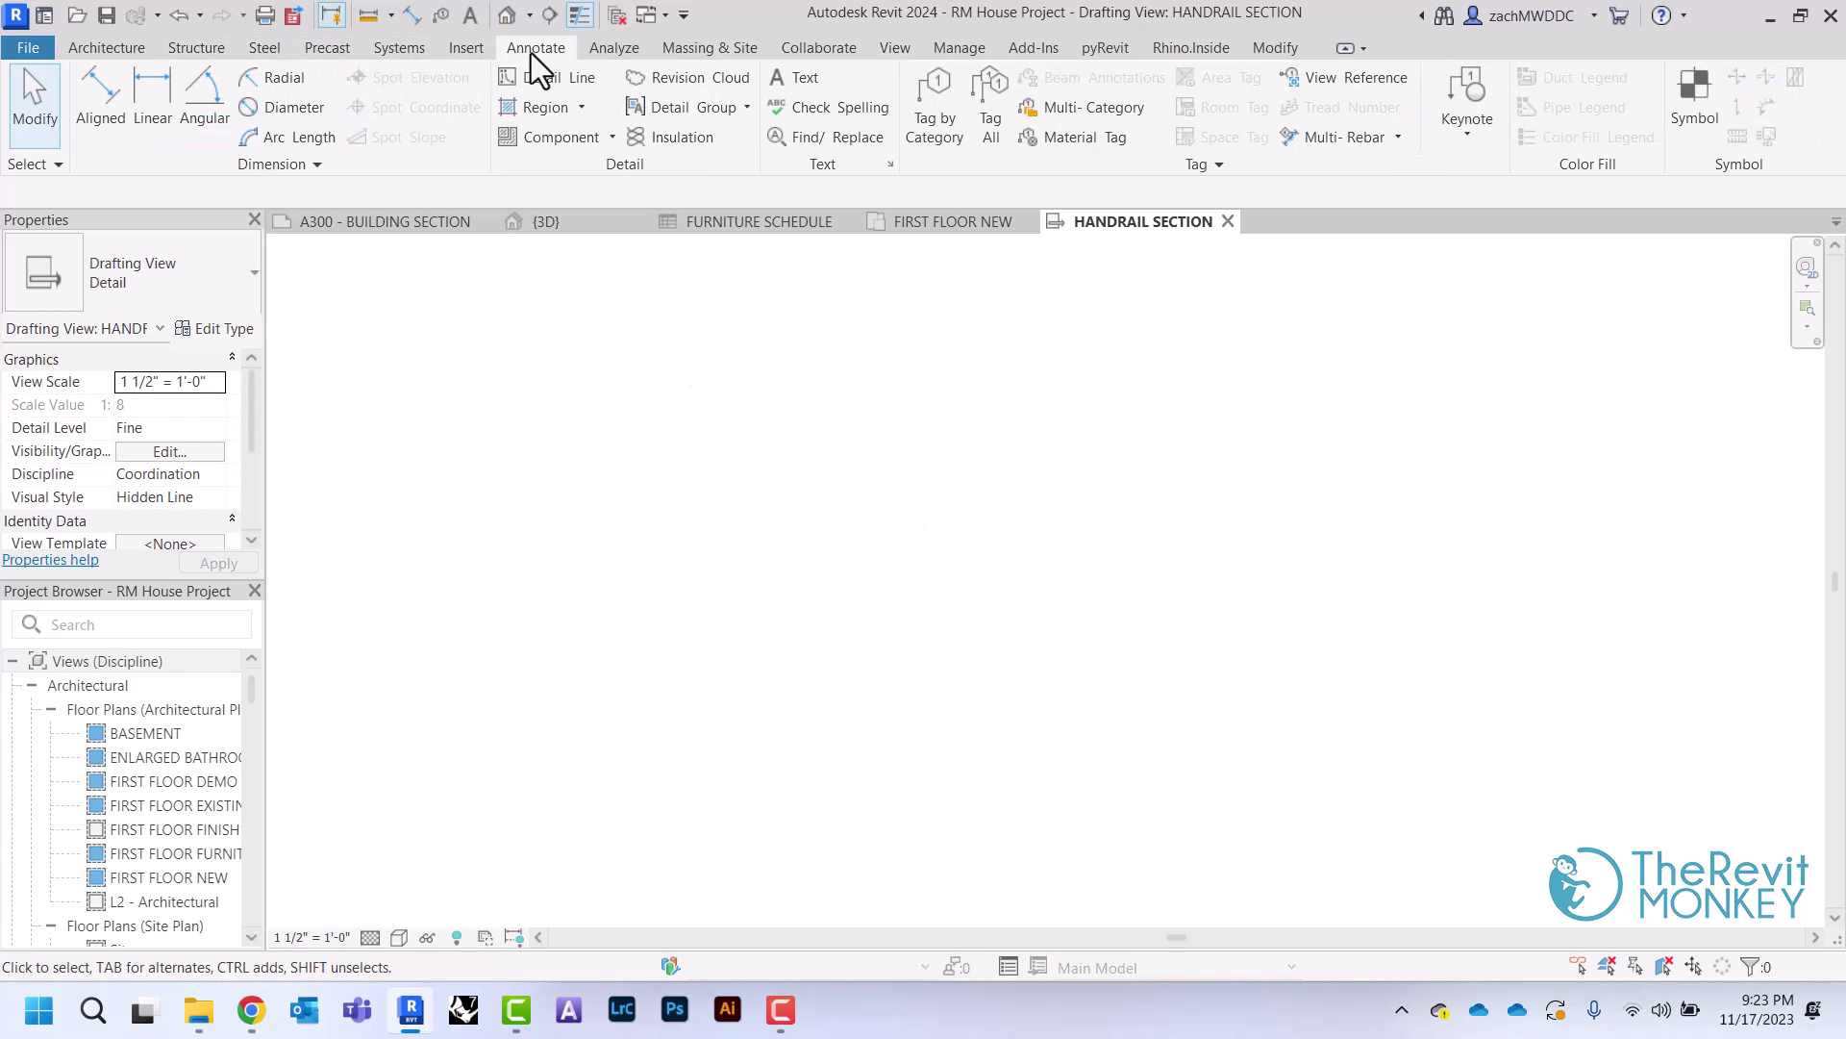
left_click(550, 114)
left_click(201, 278)
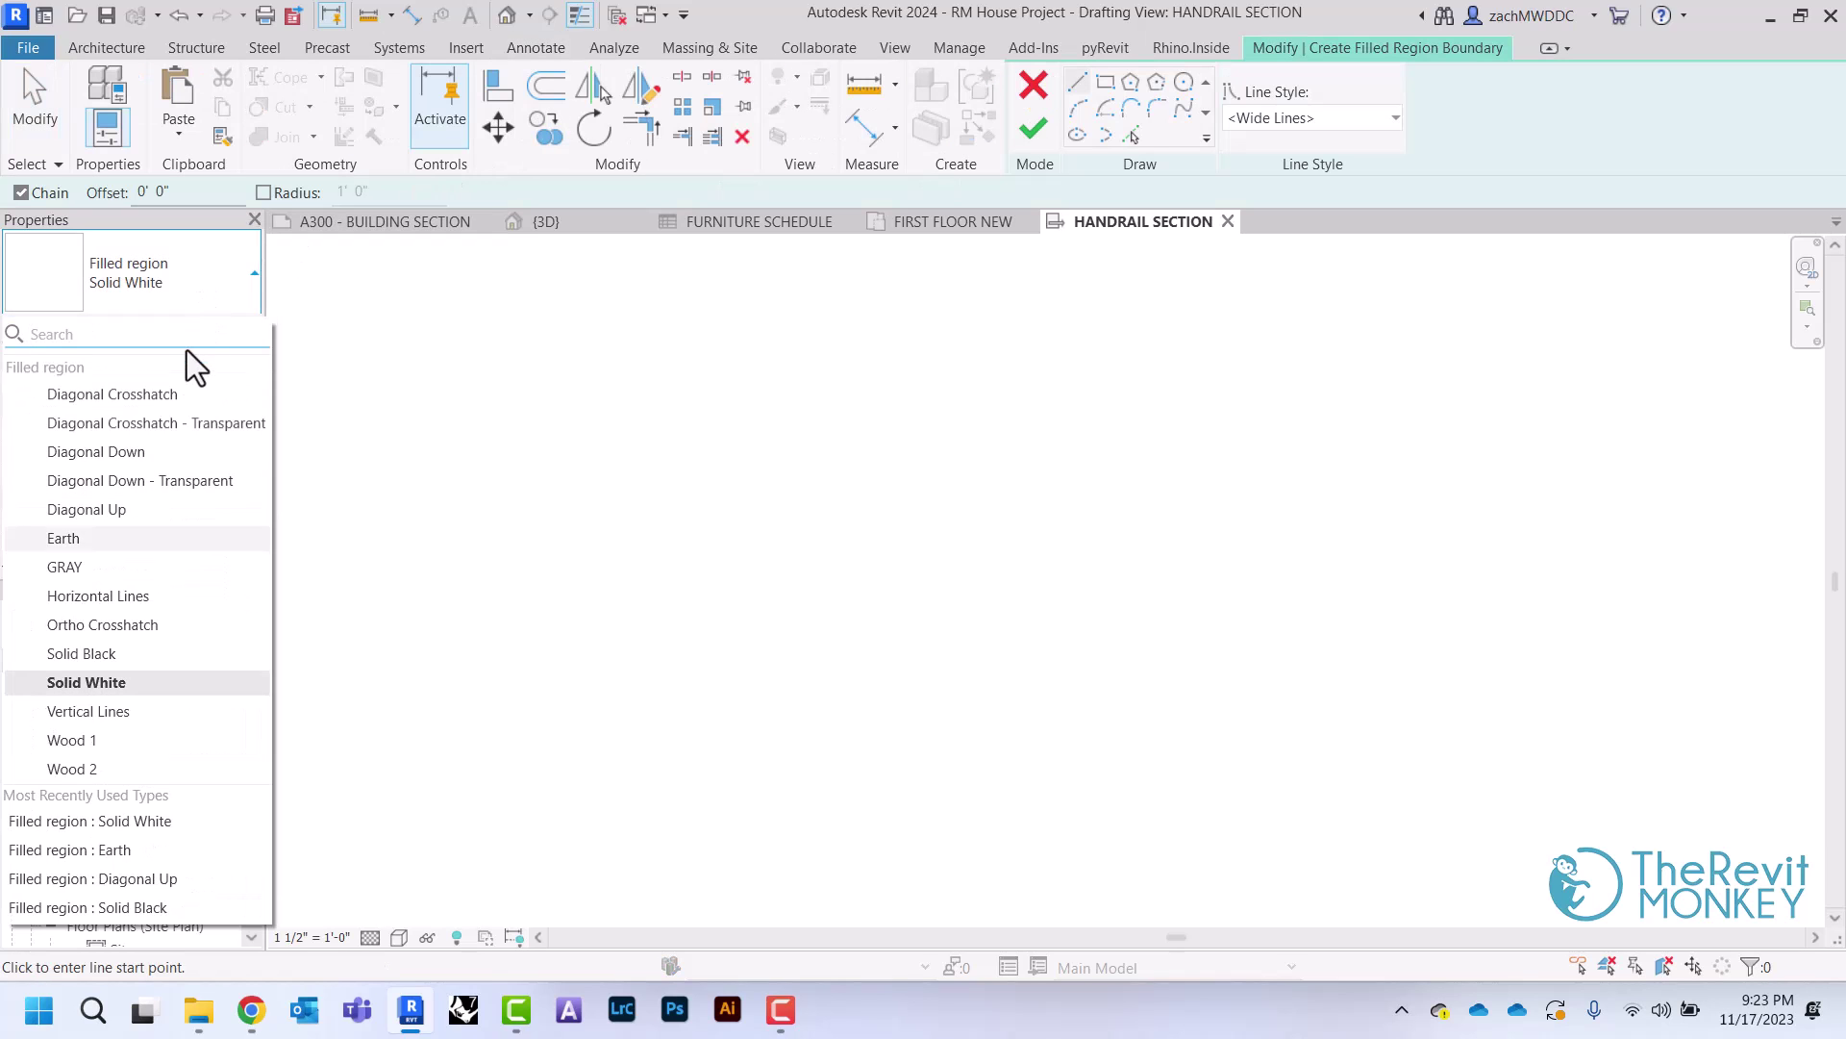
left_click(120, 683)
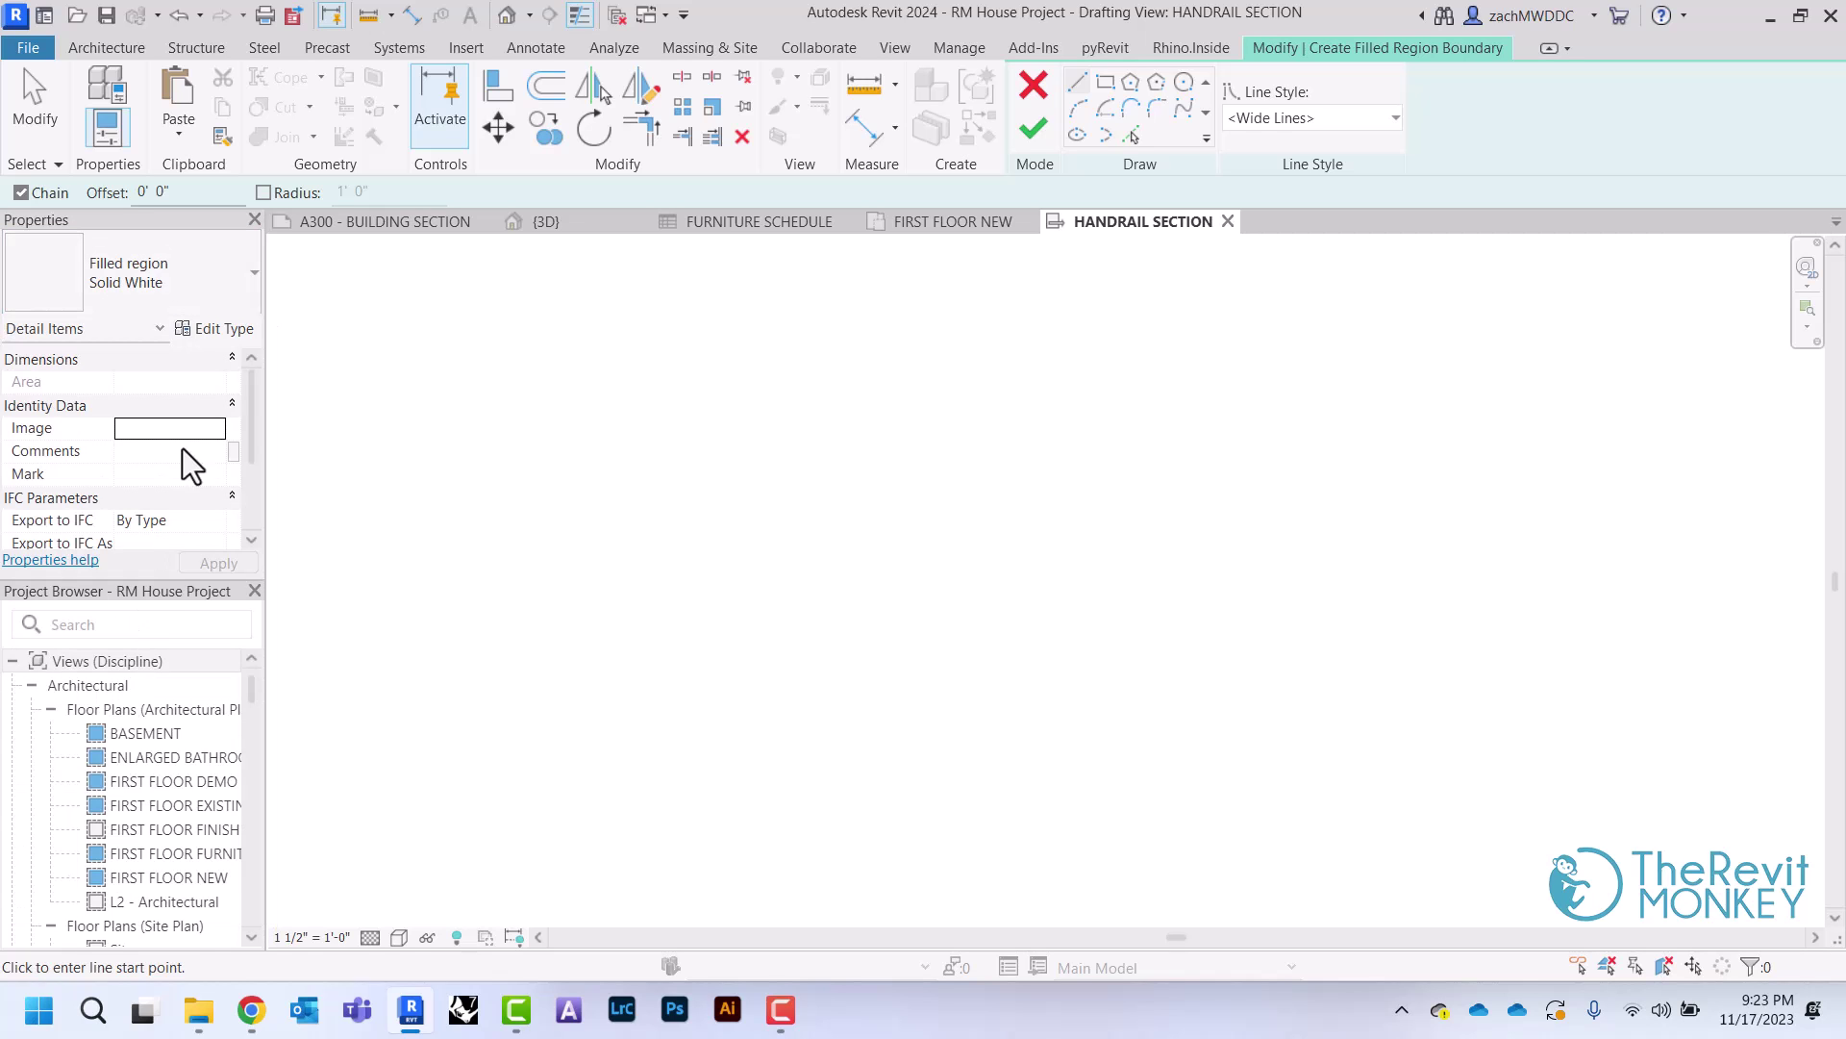
left_click(216, 329)
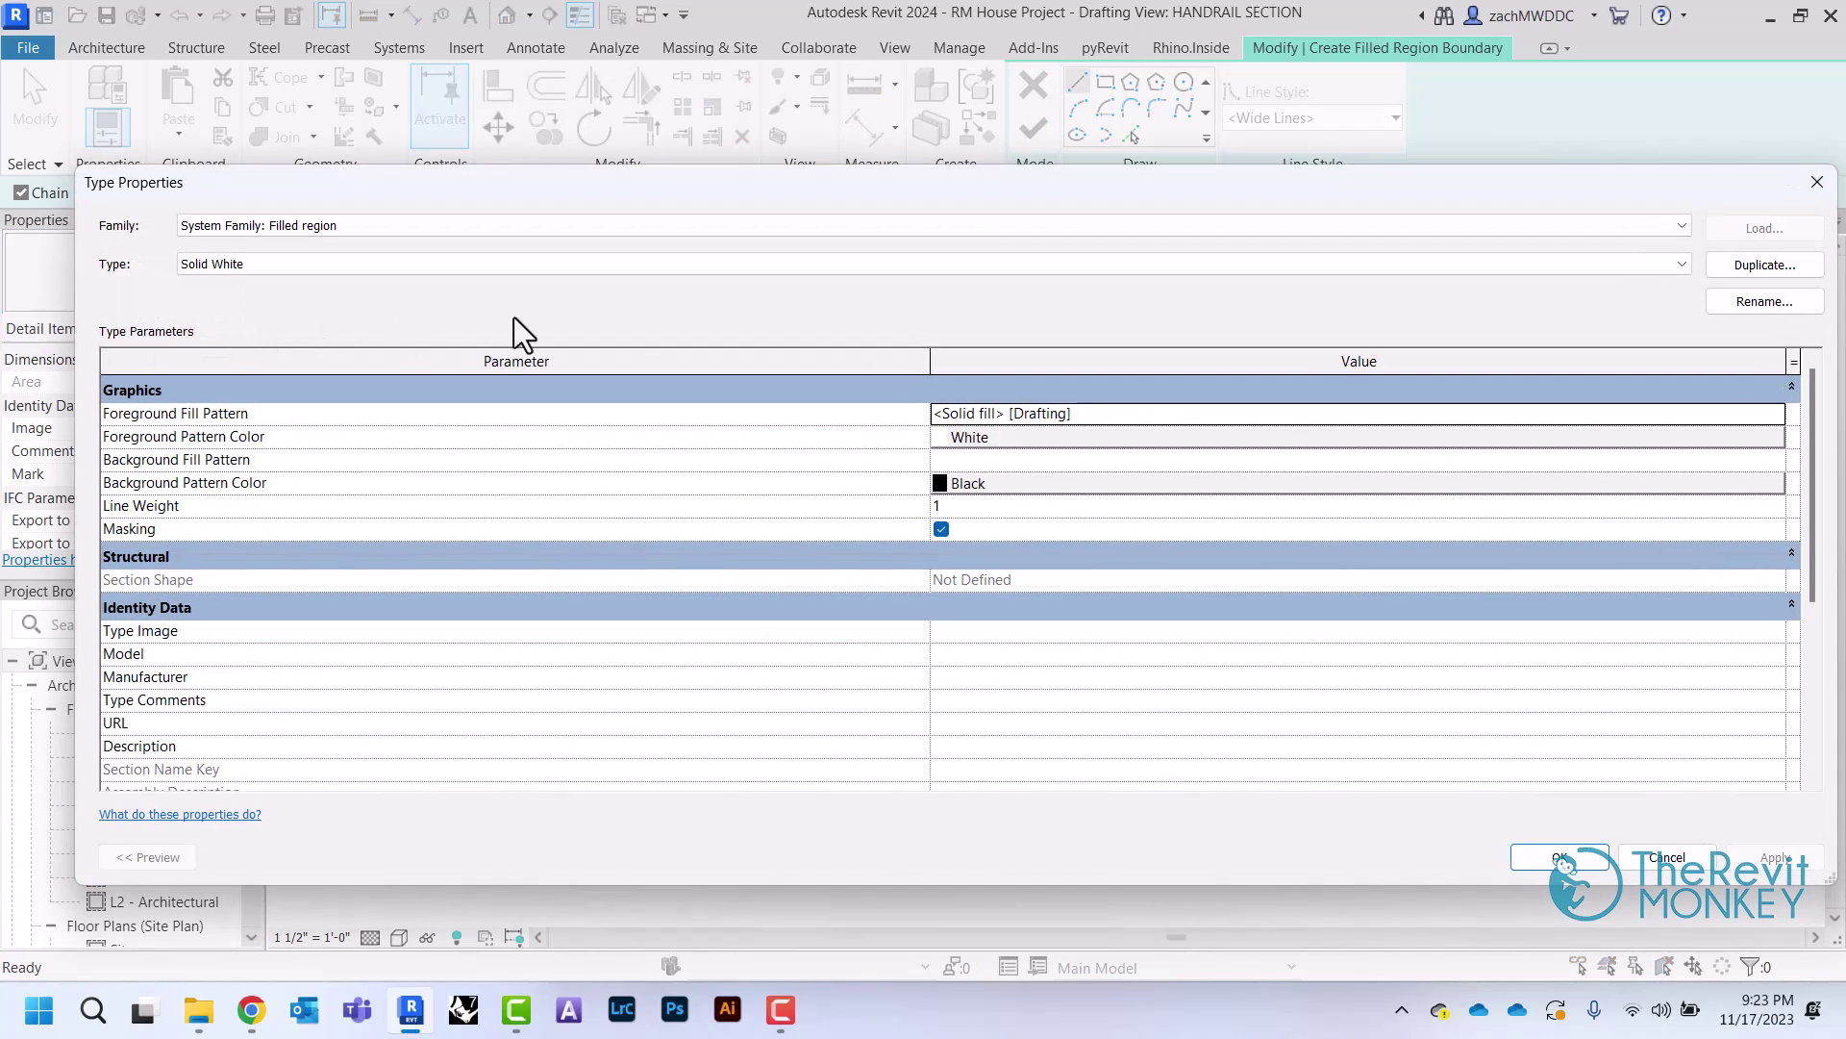
Duplicate Solid White as a new filled region type named Solid Gray
left_click(1722, 267)
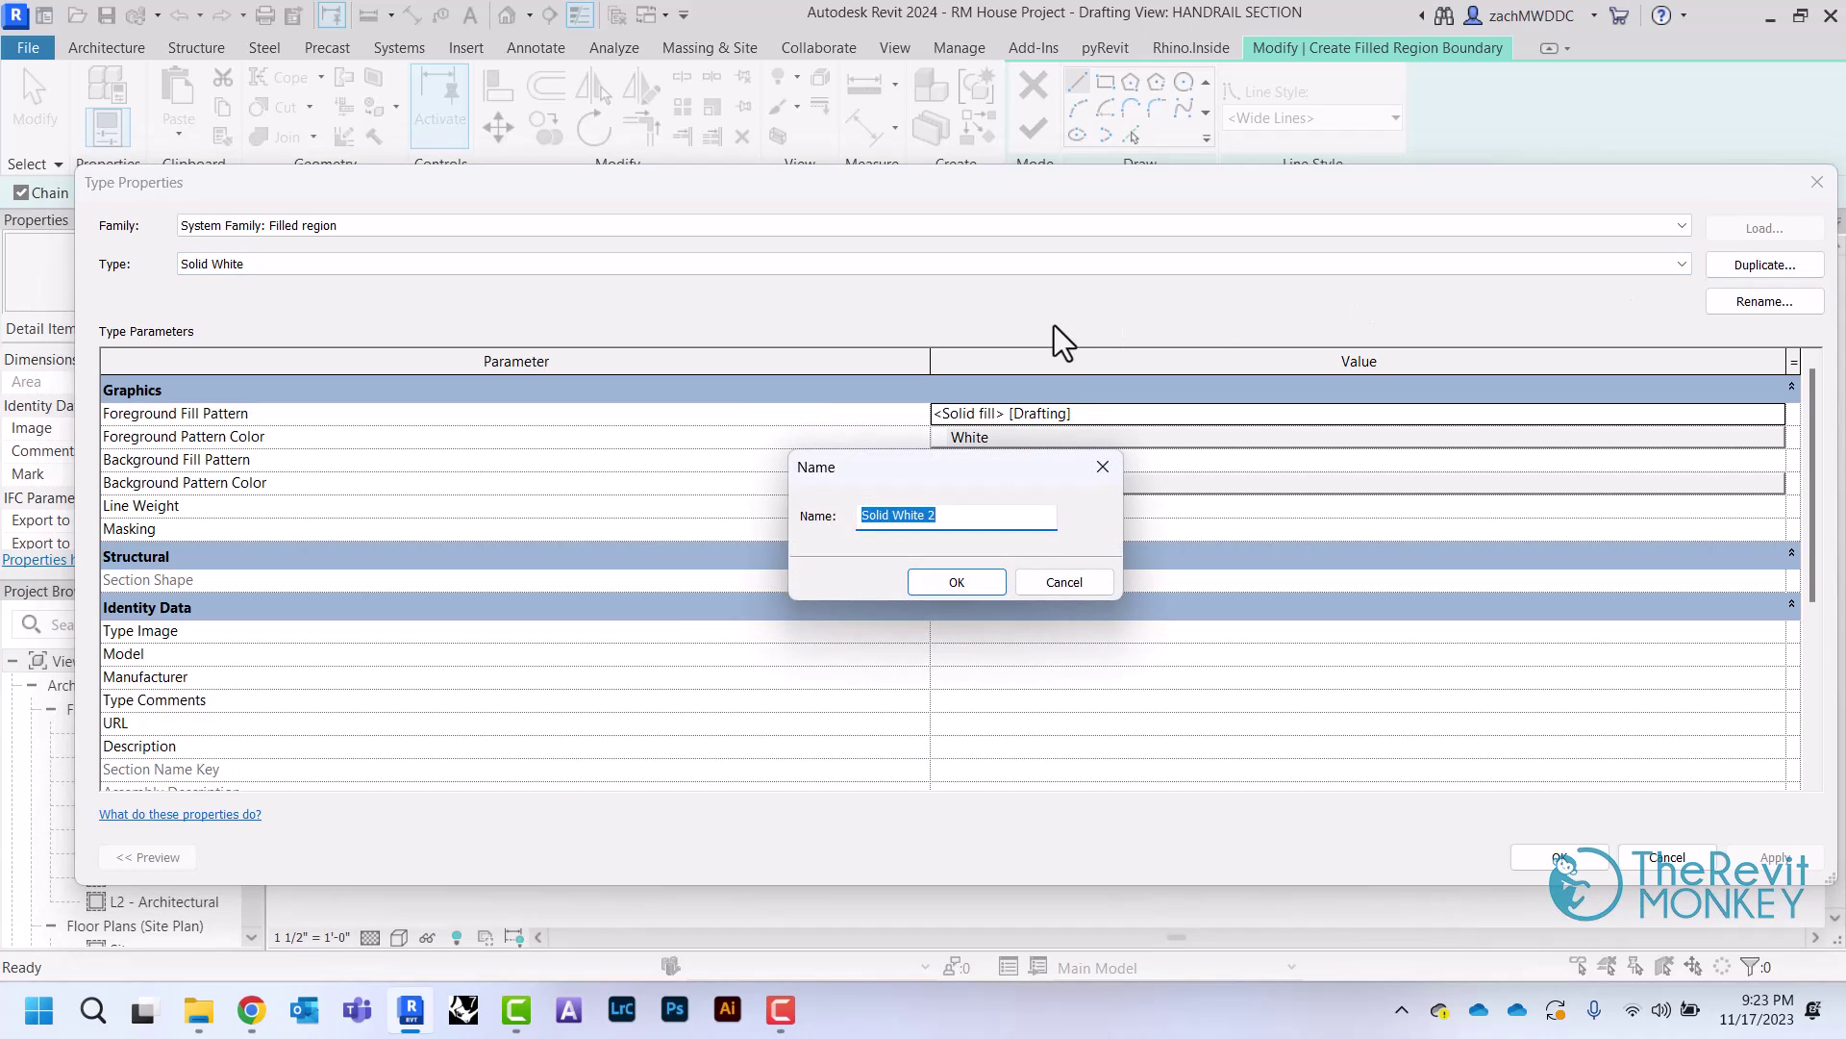
key("End")
key("BackSpace")
key("BackSpace")
key("BackSpace")
key("BackSpace")
key("BackSpace")
key("BackSpace")
key("BackSpace")
type("gRey")
key("BackSpace")
key("BackSpace")
key("BackSpace")
key("BackSpace")
type("Gray")
left_click(972, 589)
Set Solid Gray's foreground pattern colour to light gray RGB 192-192-192
left_click(1052, 441)
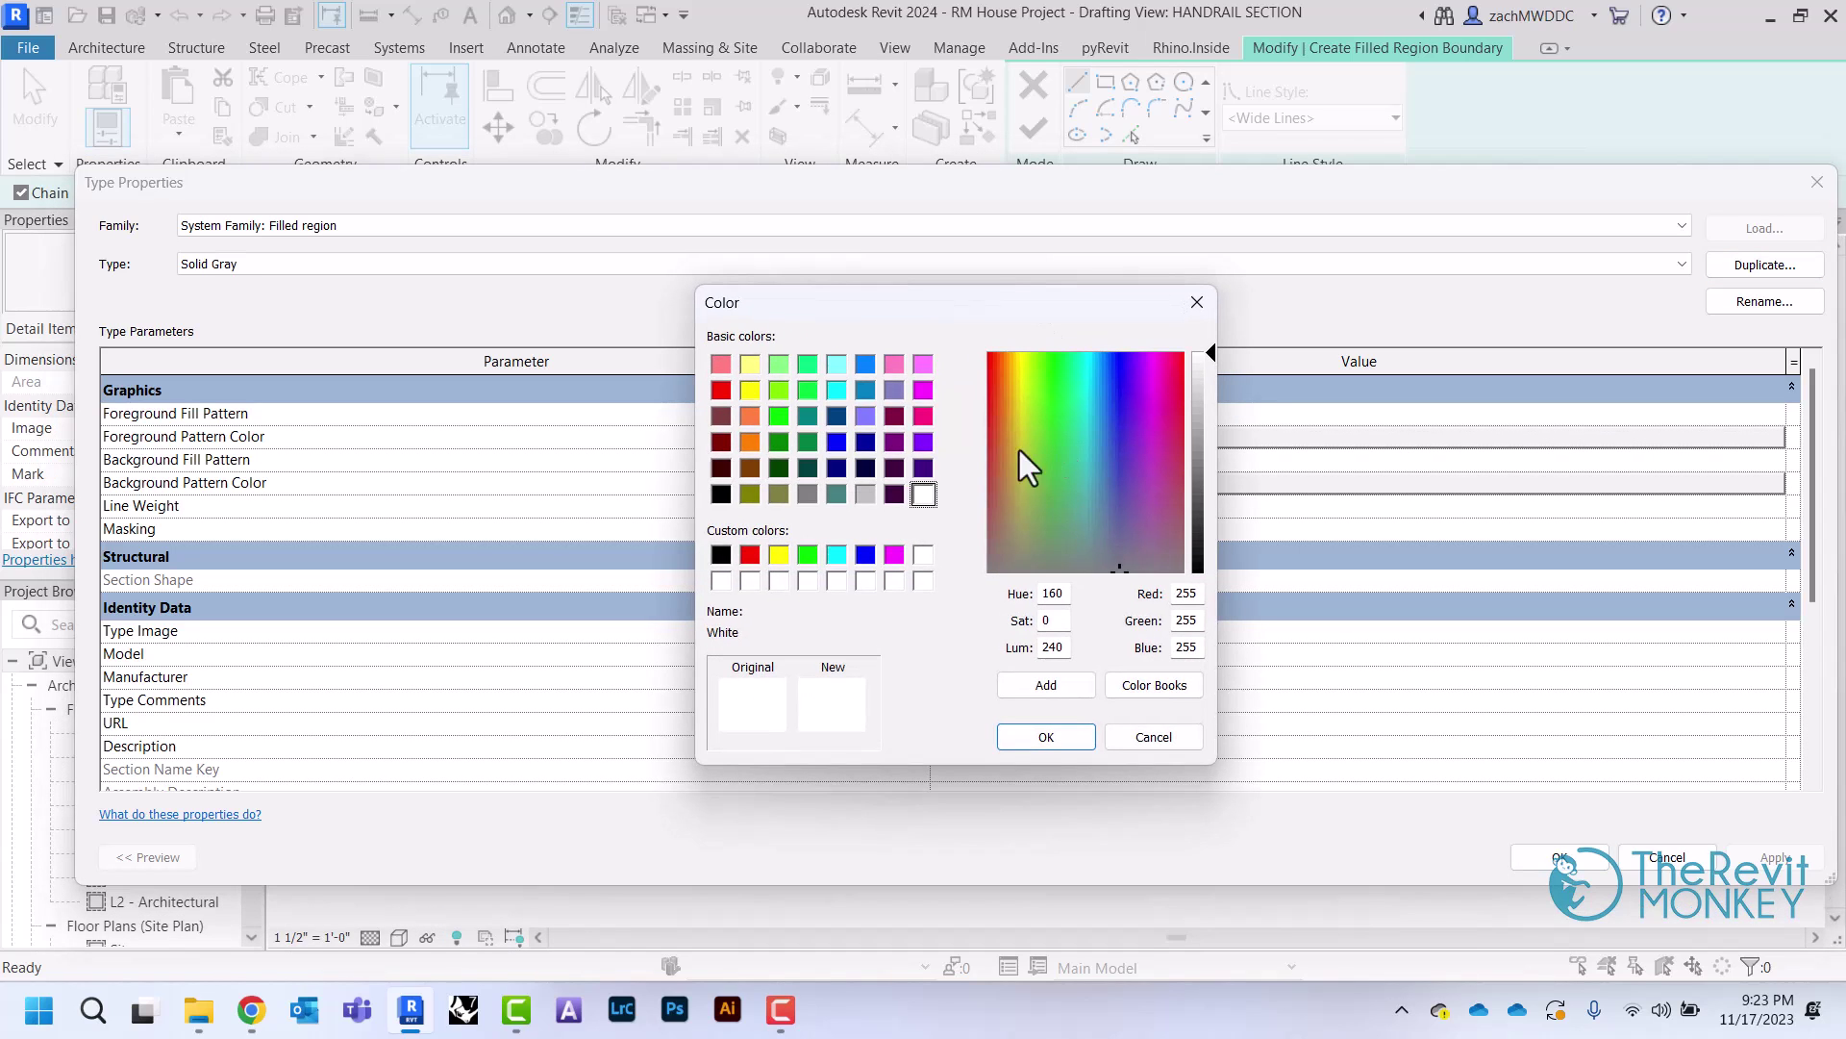
left_click(863, 497)
left_click(1044, 736)
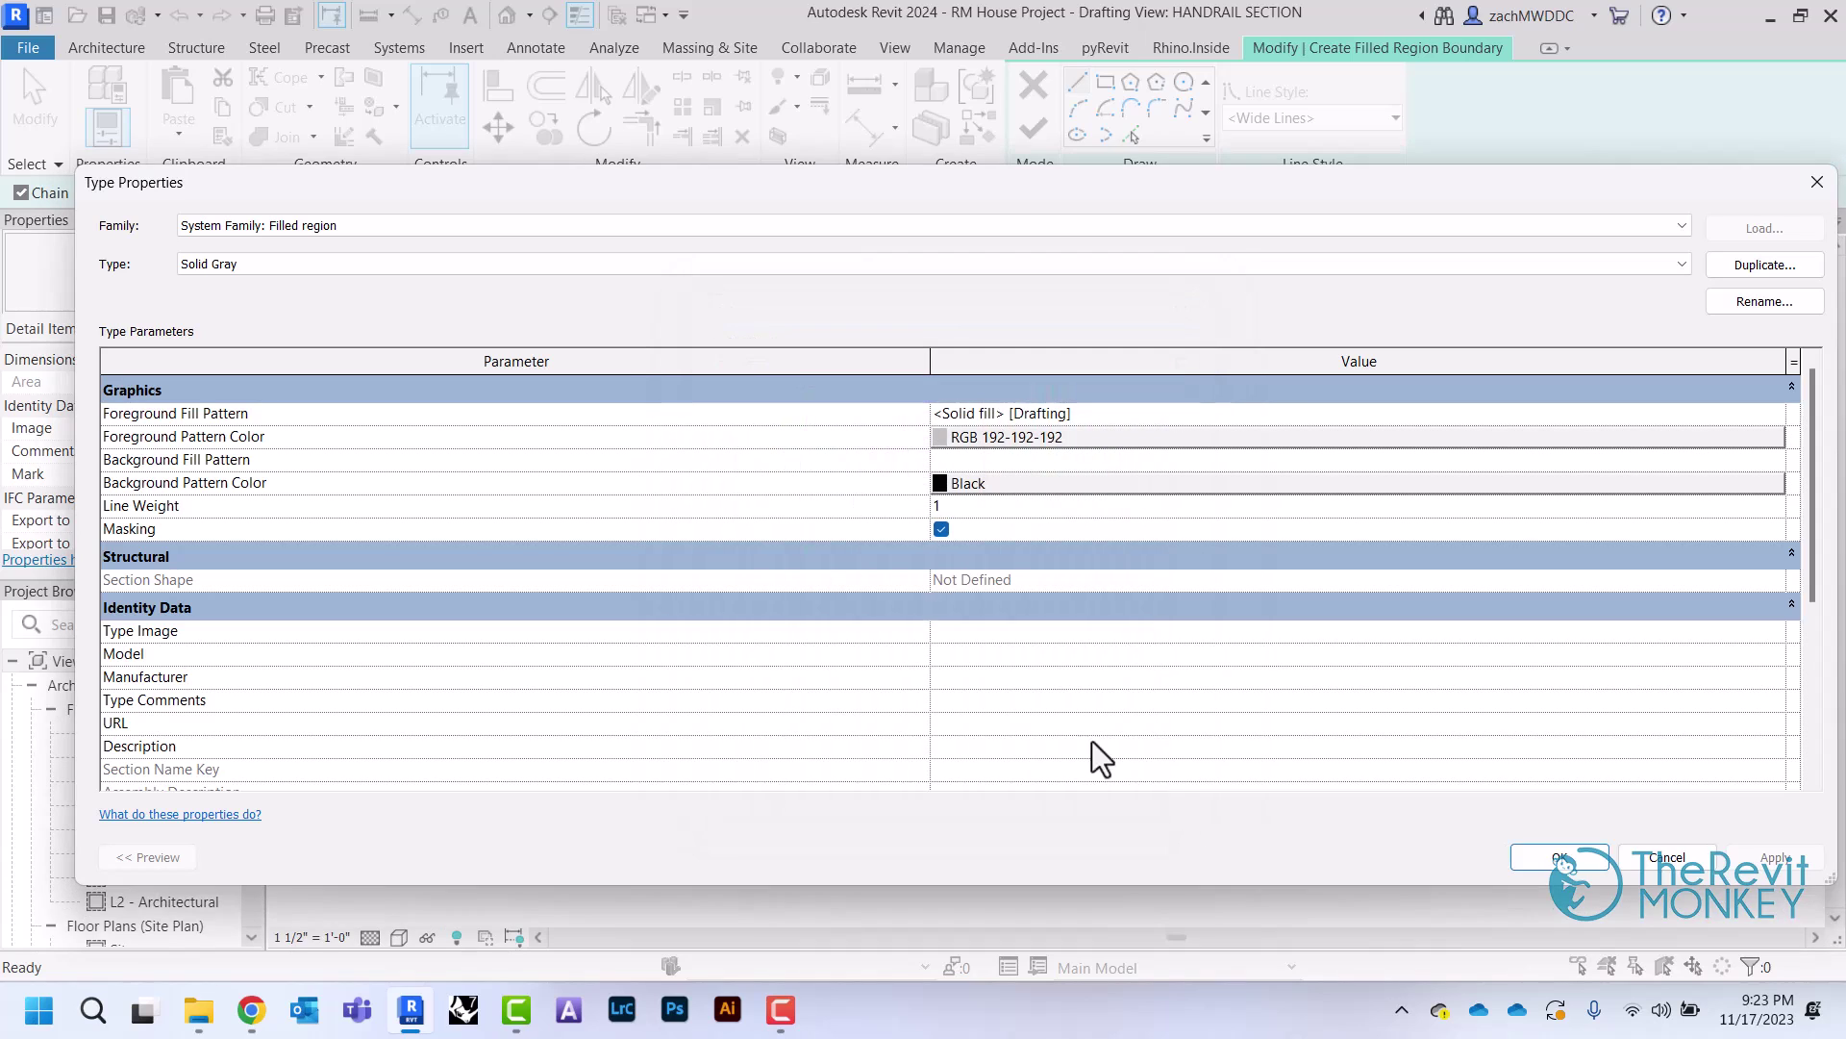
left_click(1560, 858)
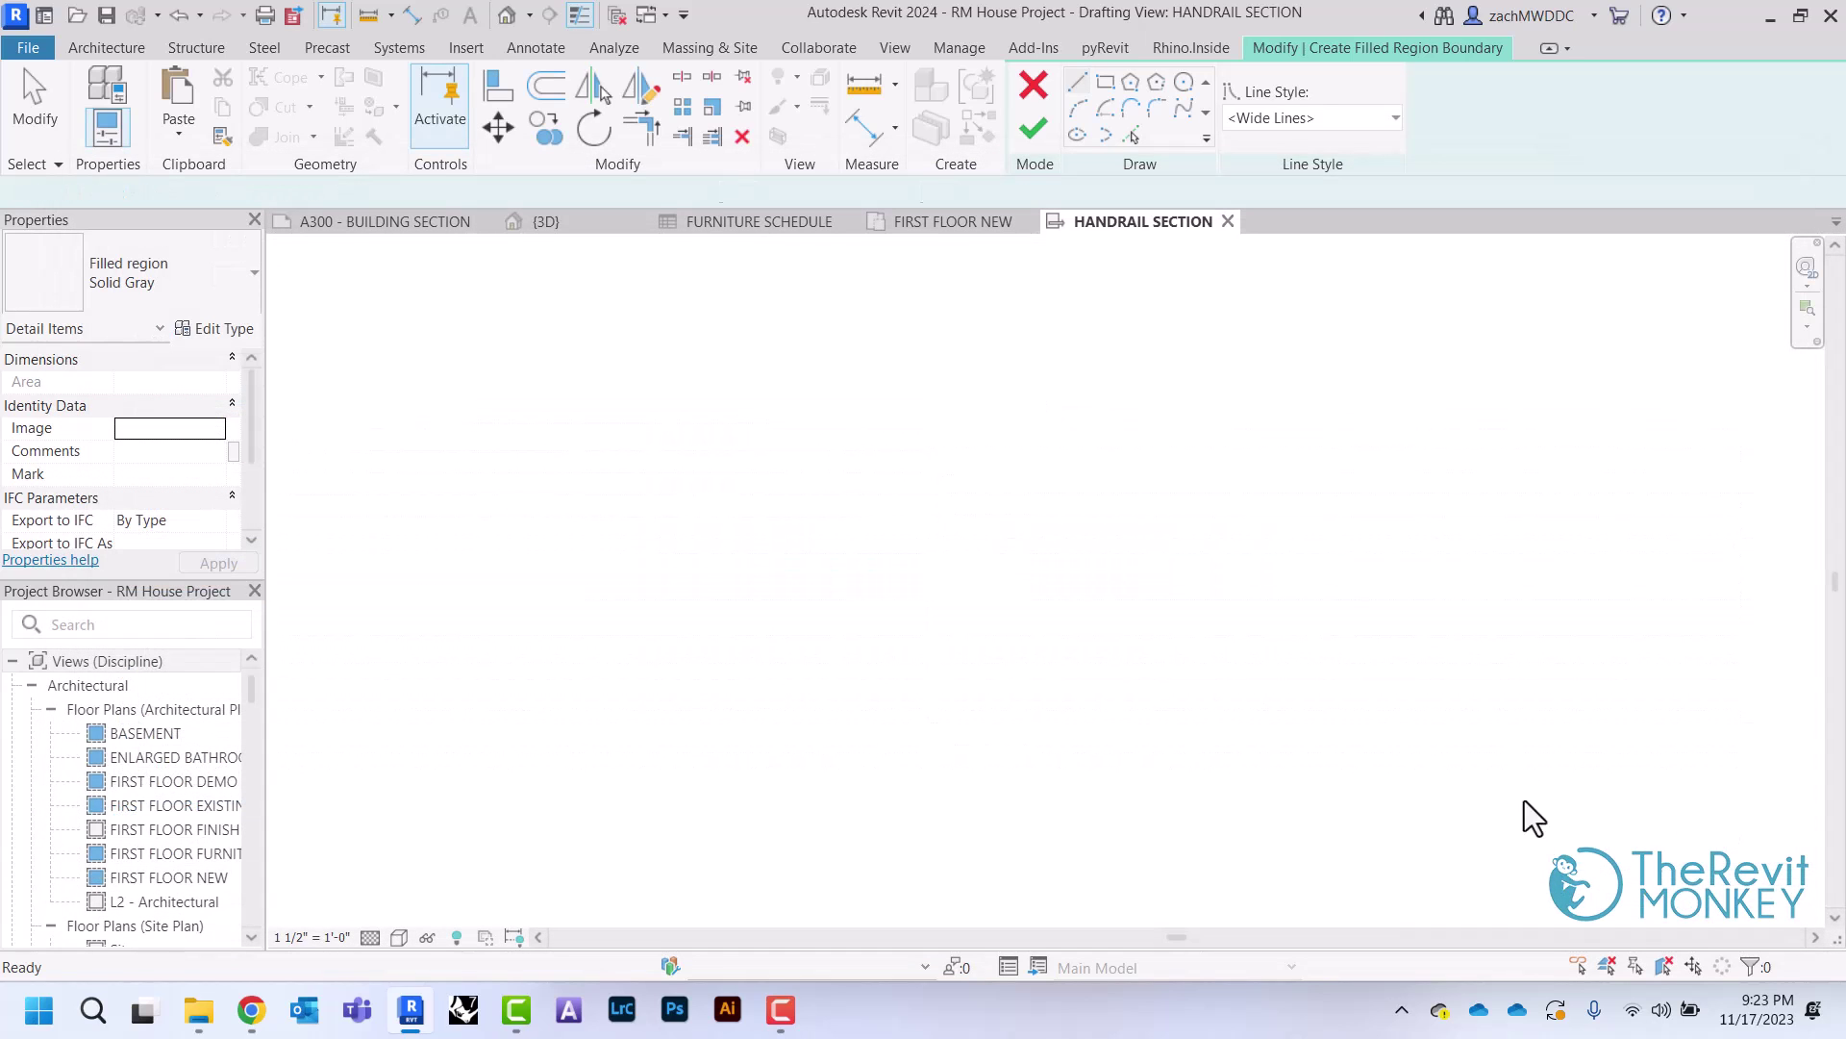
Sketch a rectangular boundary for the Solid Gray filled region
left_click(1106, 84)
left_click(925, 713)
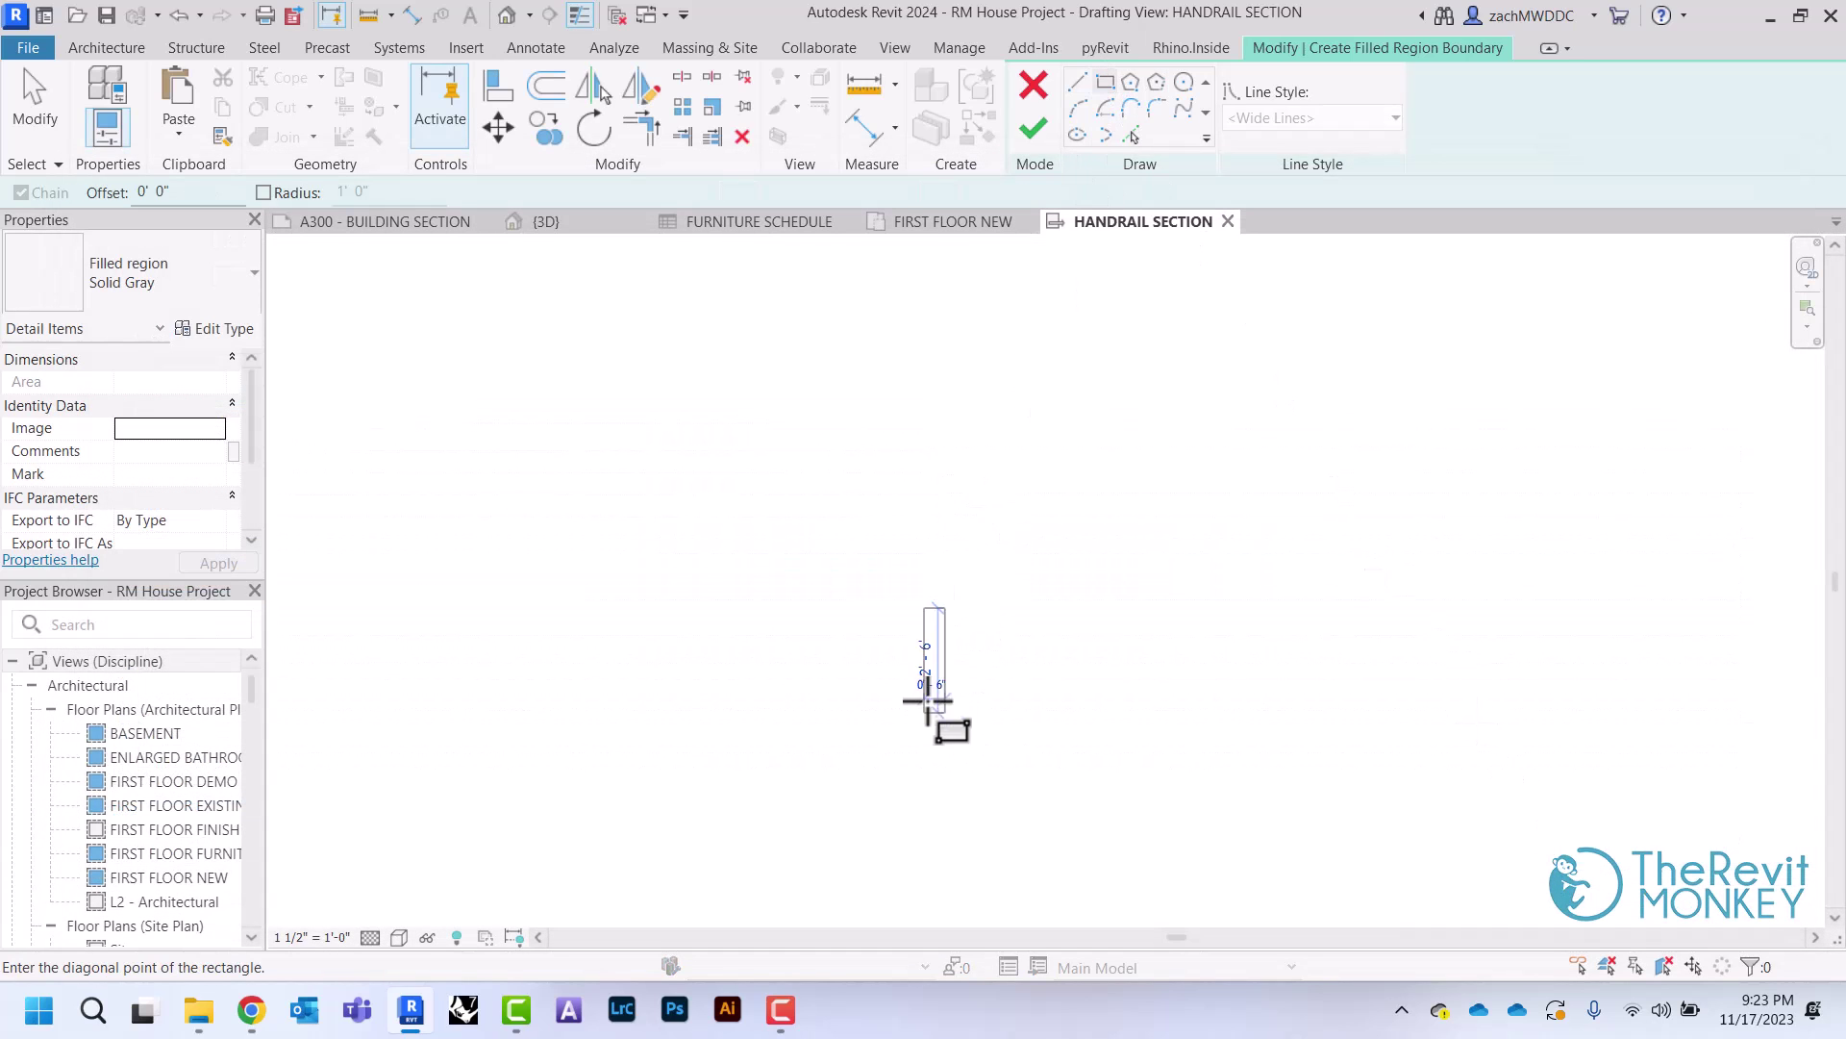
left_click(952, 555)
right_click(952, 555)
right_click(977, 558)
scroll(972, 503, "up", 3)
right_click(979, 489)
left_click(991, 495)
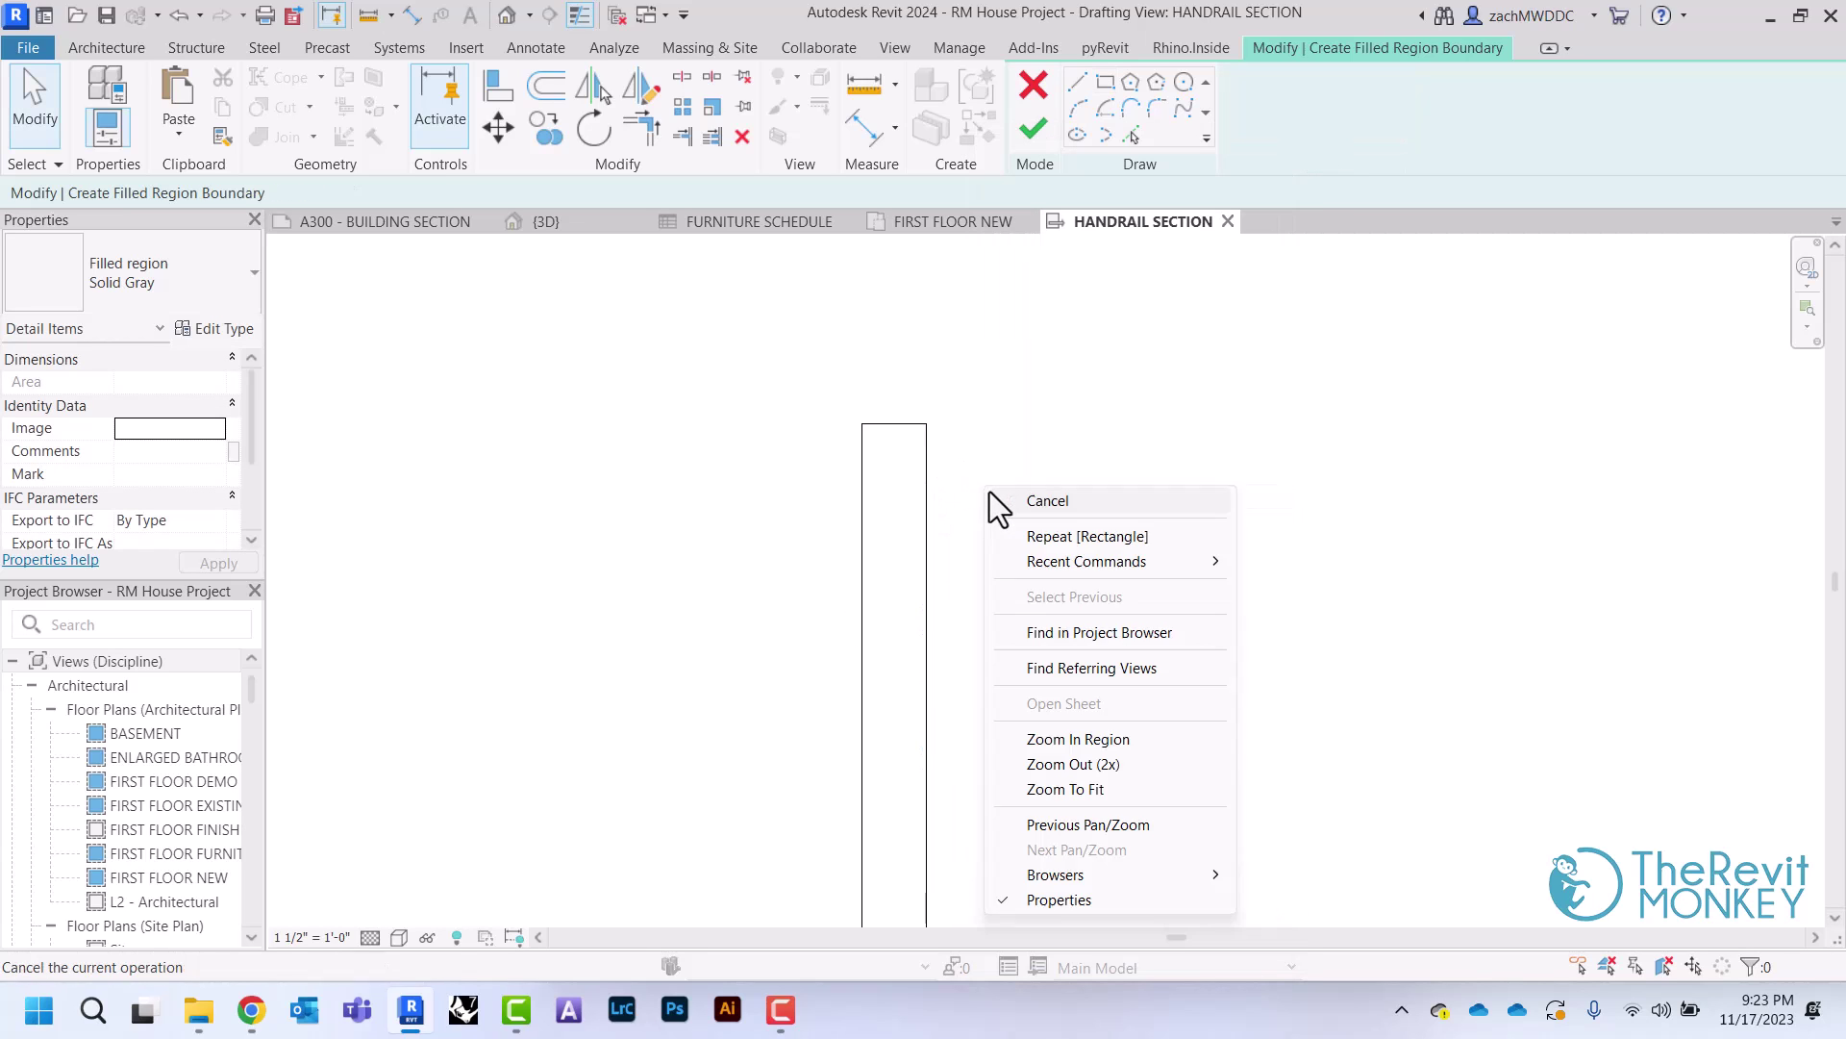
Set the rectangle's width to 3.5" and lower its top edge to shorten it
left_click(925, 541)
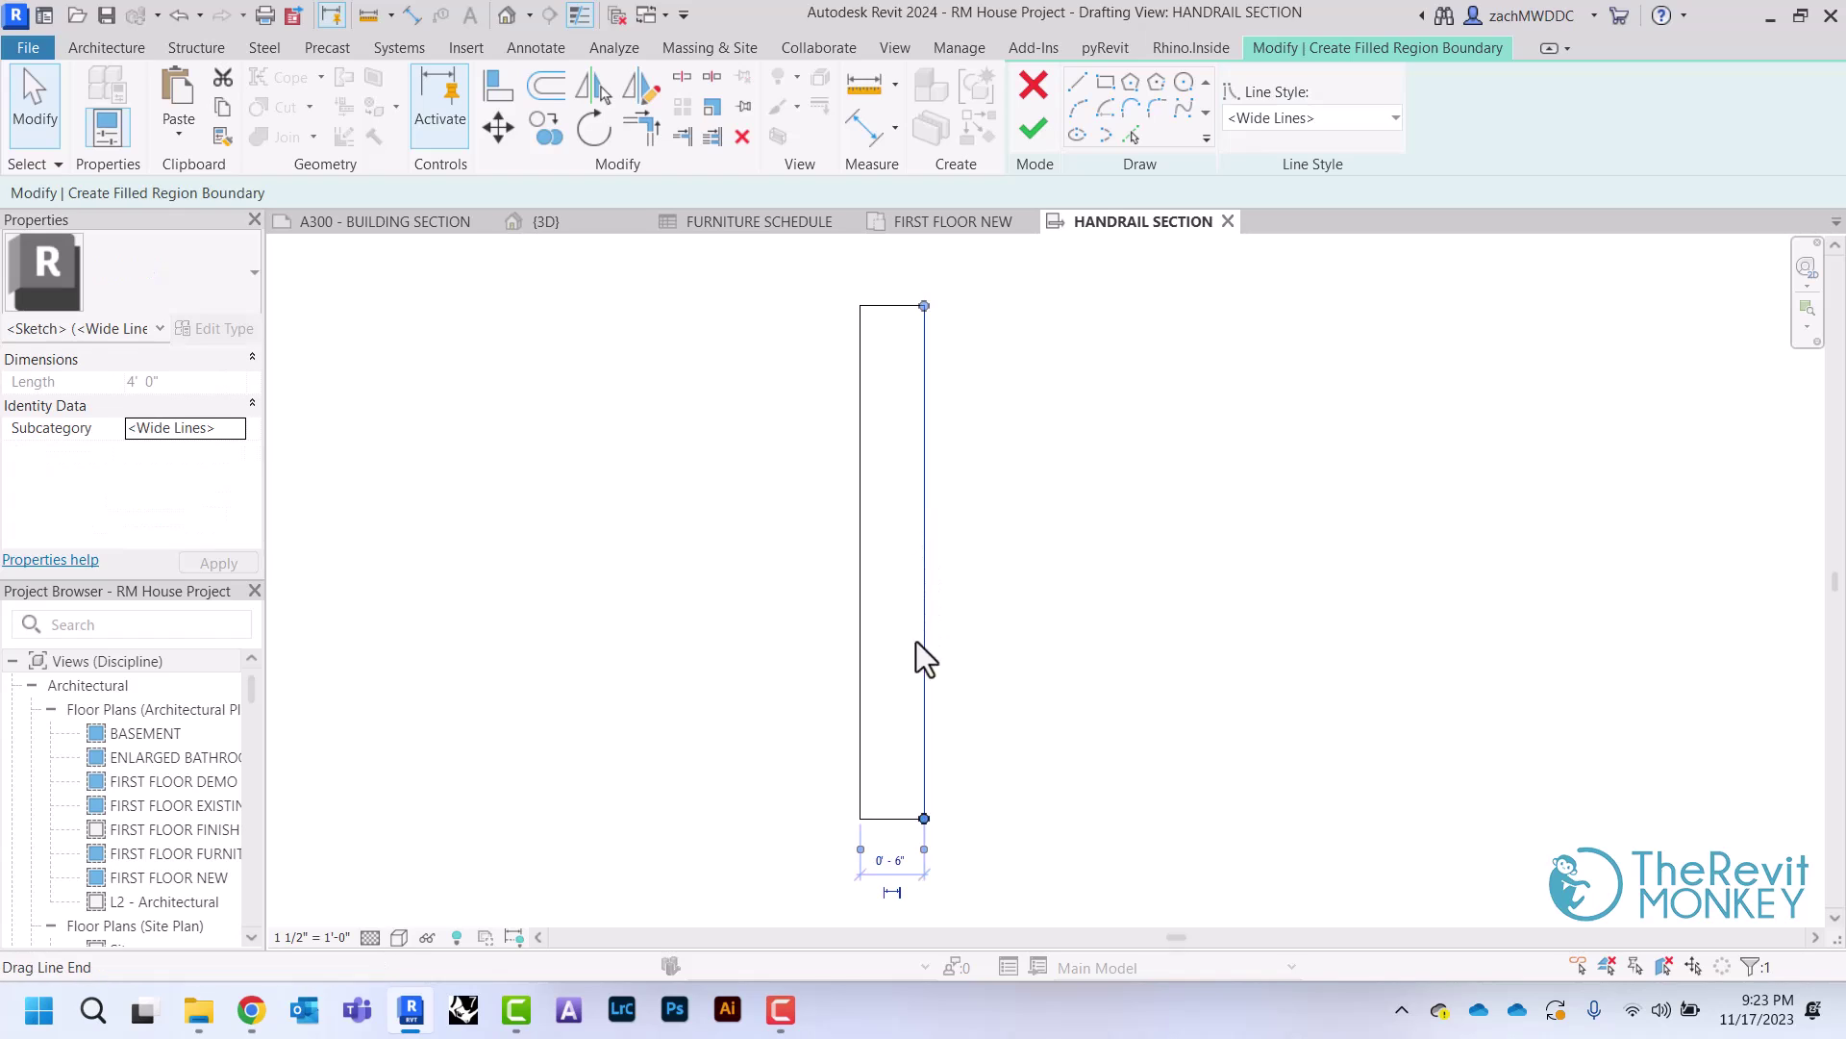
left_click(896, 850)
type("3.5")
key("Return")
left_click(1237, 654)
left_click_drag(875, 307, 857, 659)
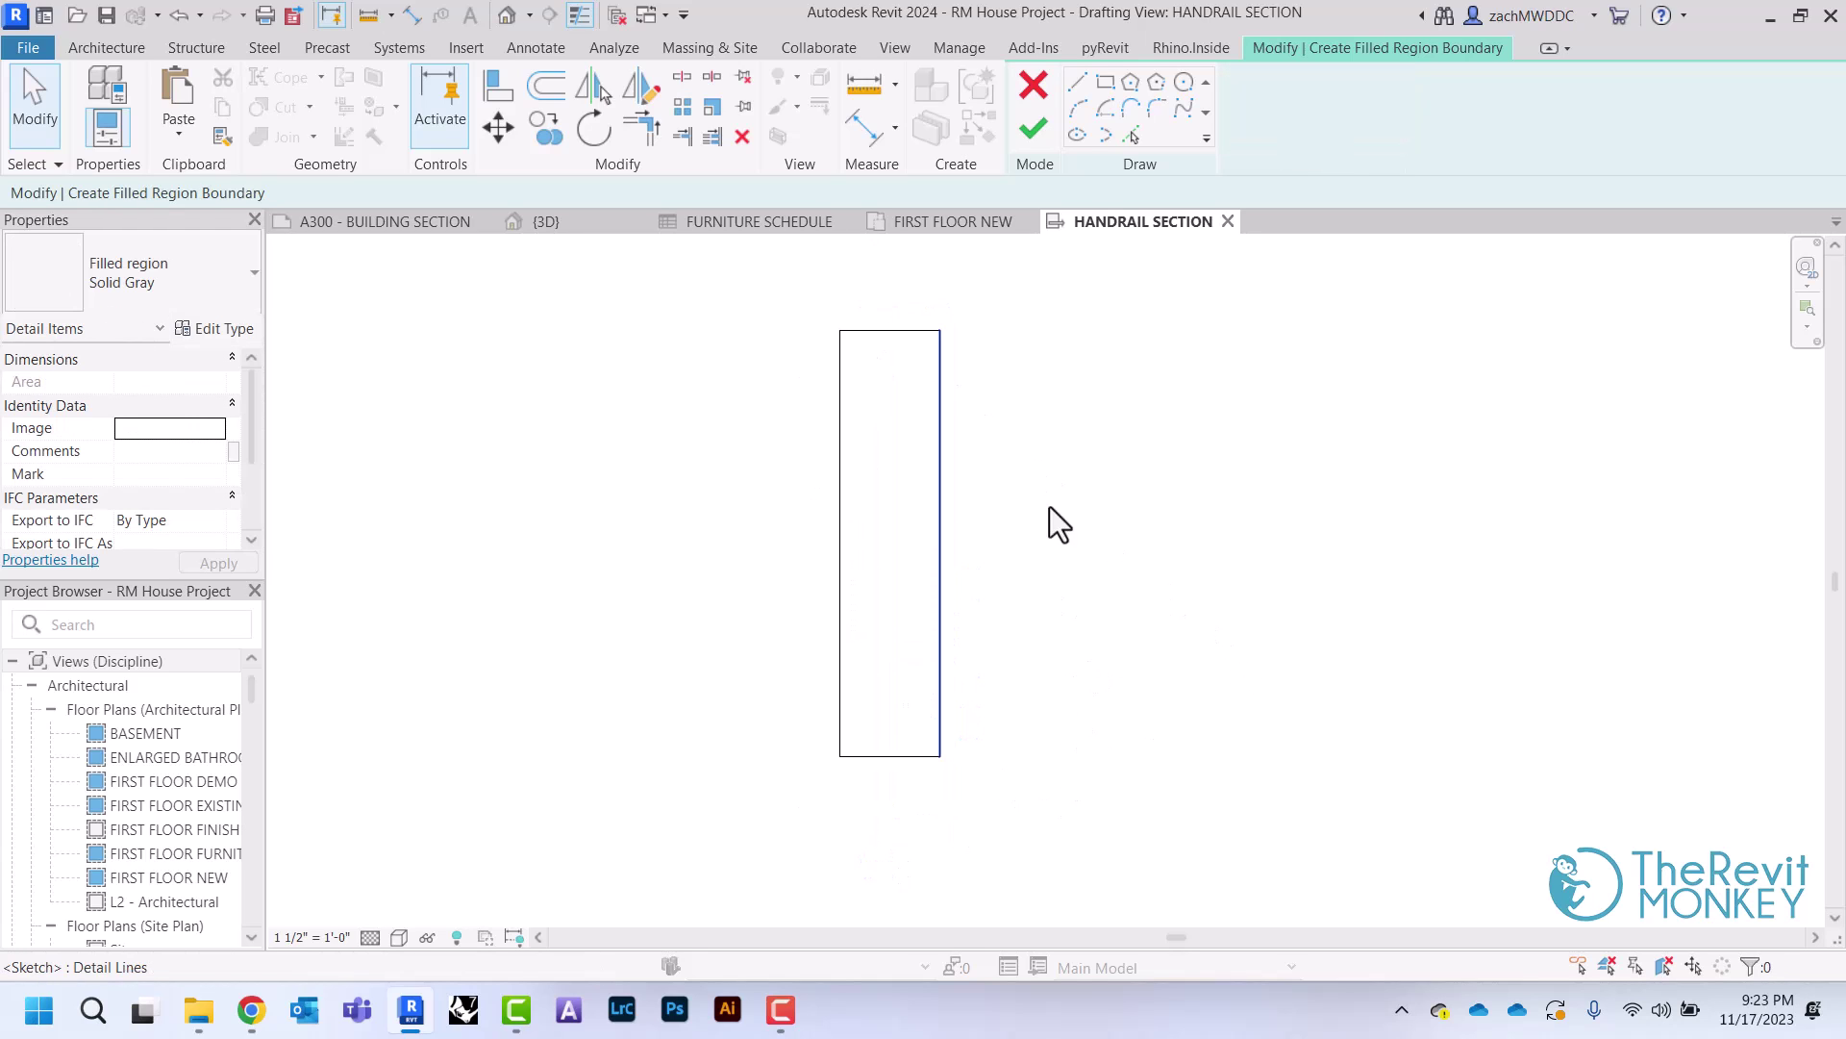
Finish the gray filled region and bring the whole rectangle into view
left_click(1033, 128)
left_click(1002, 654)
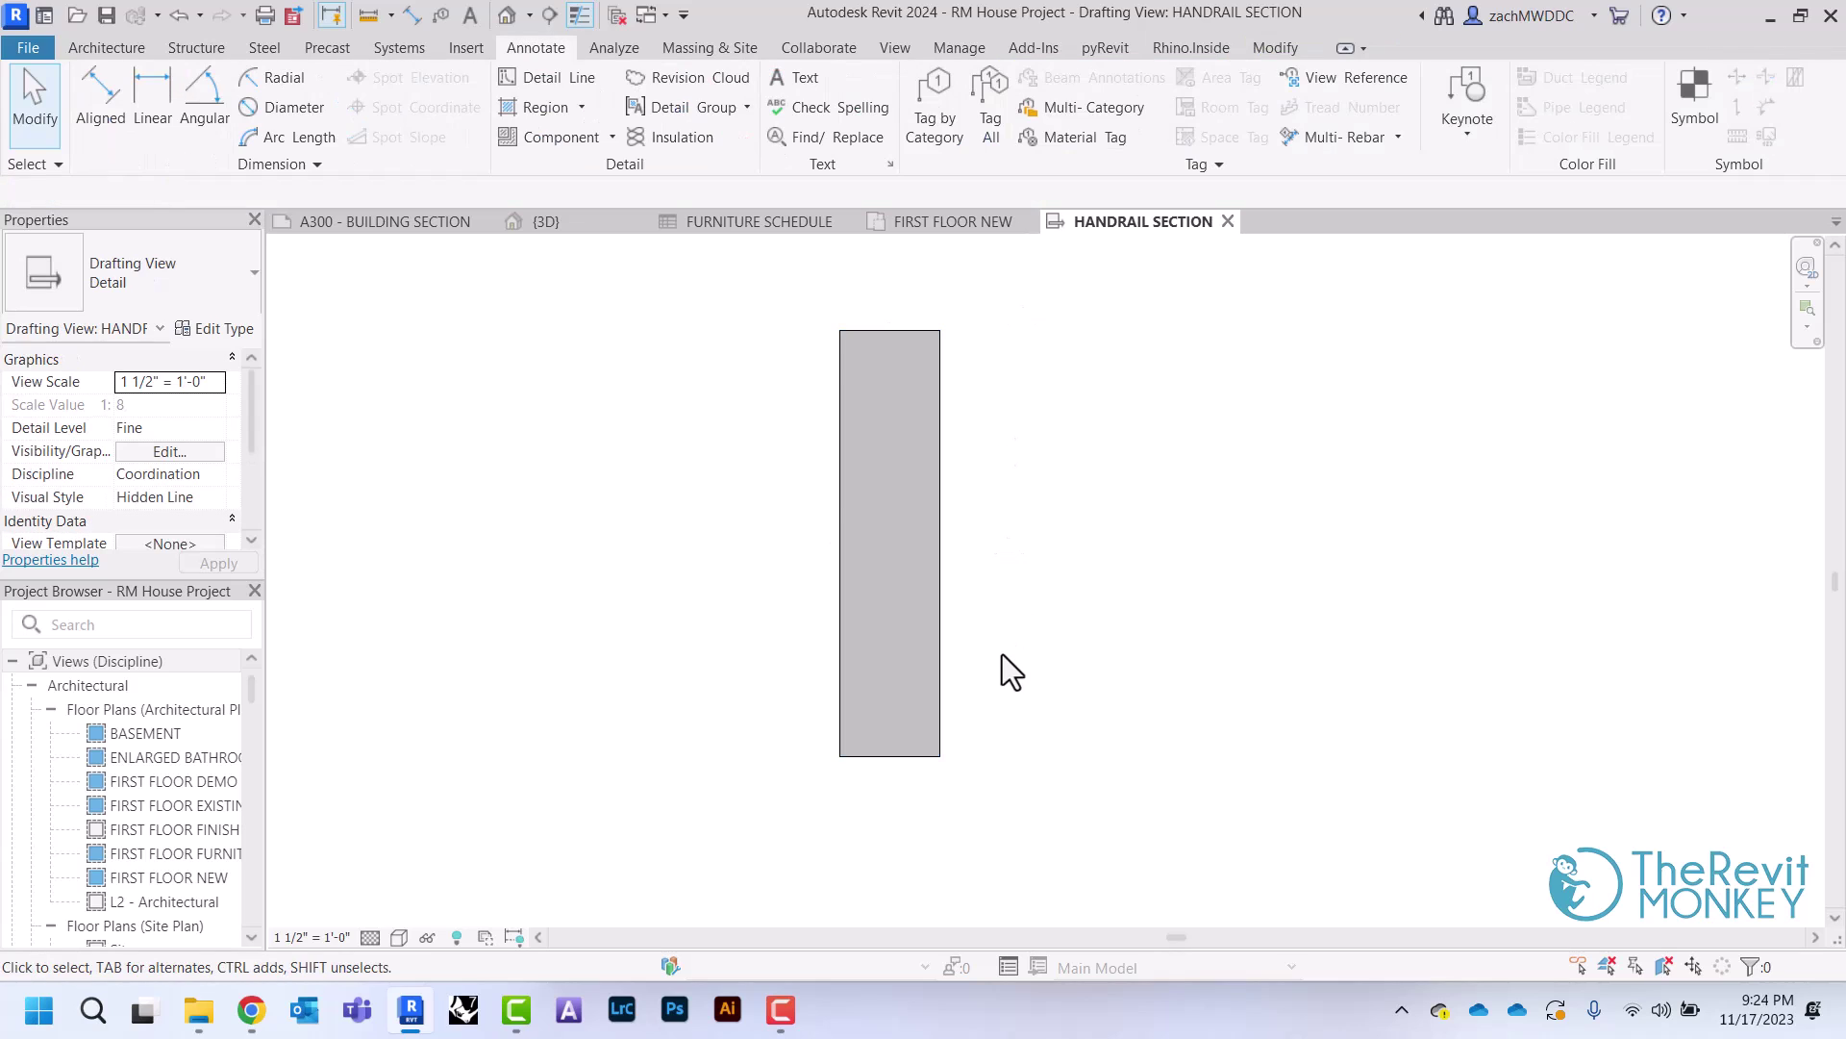
scroll(1002, 654, "up", 1)
middle_click_drag(1002, 654, 959, 608)
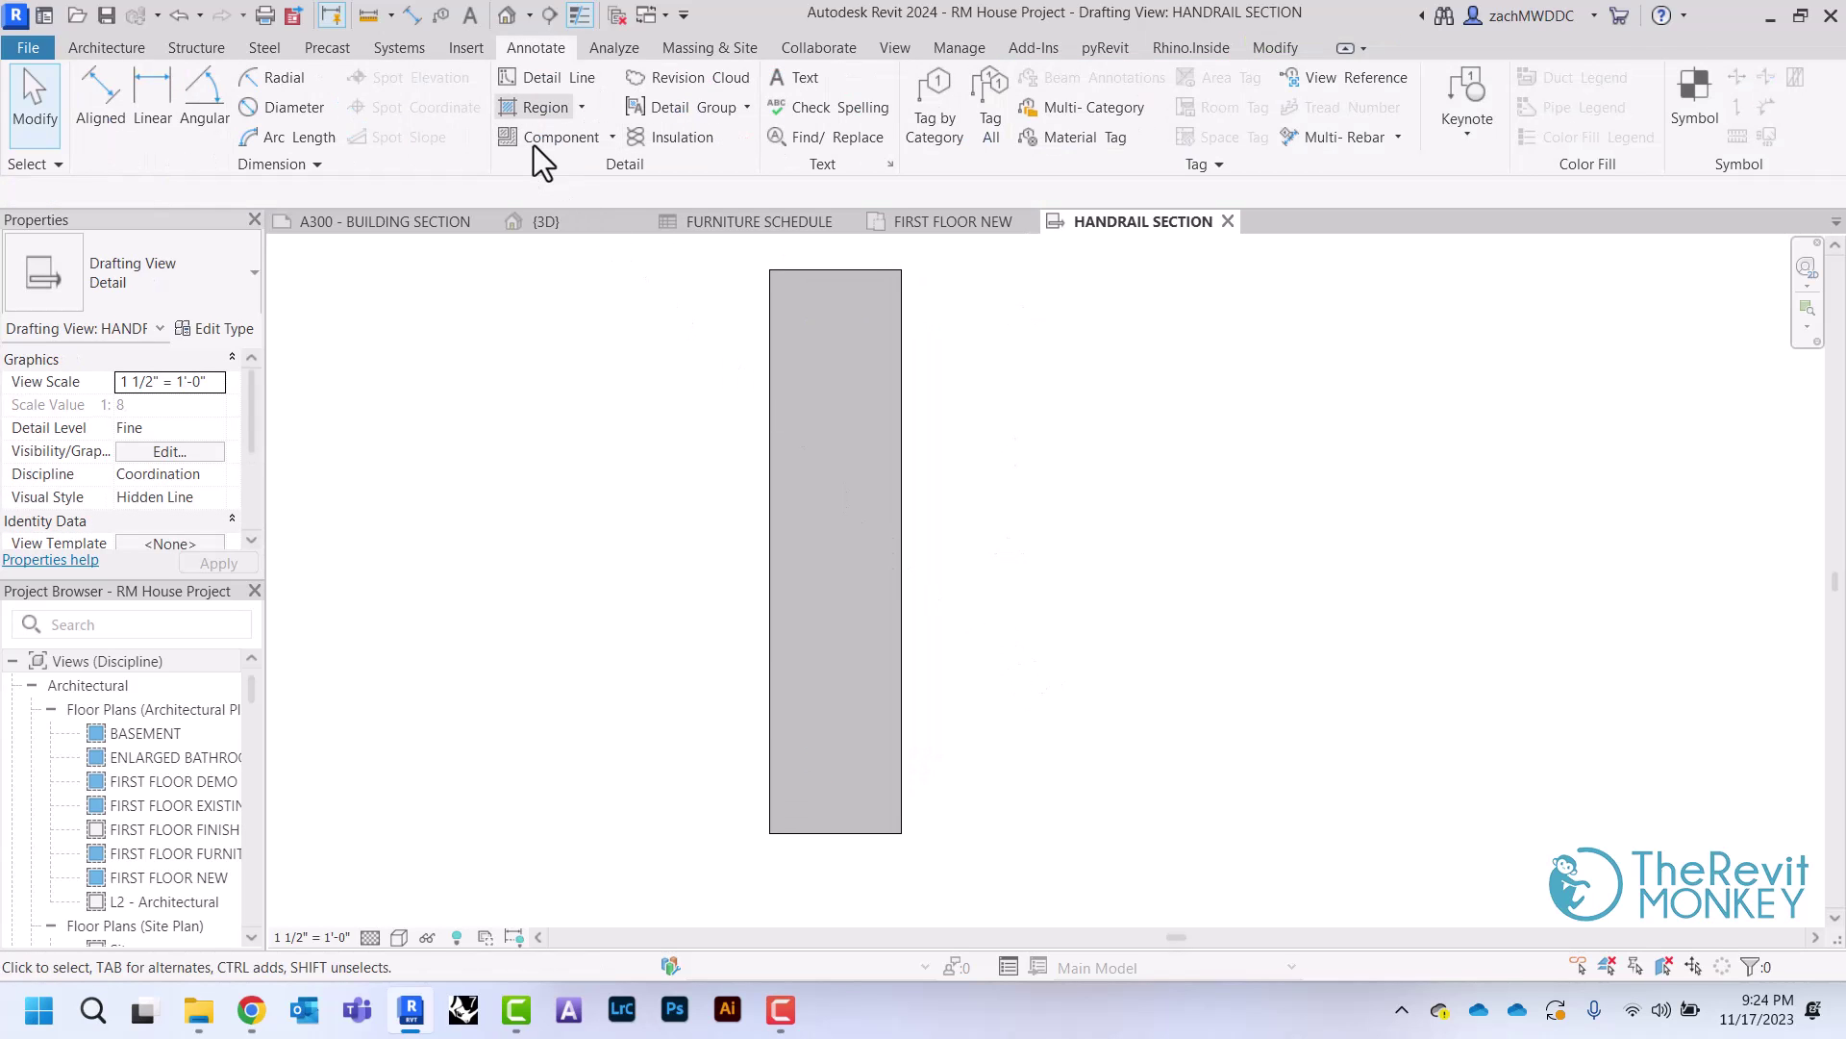
left_click(473, 50)
Load Gypsum Wallboard-Section from Autodesk library Detail Items > Div 09-Finishes
left_click(1060, 119)
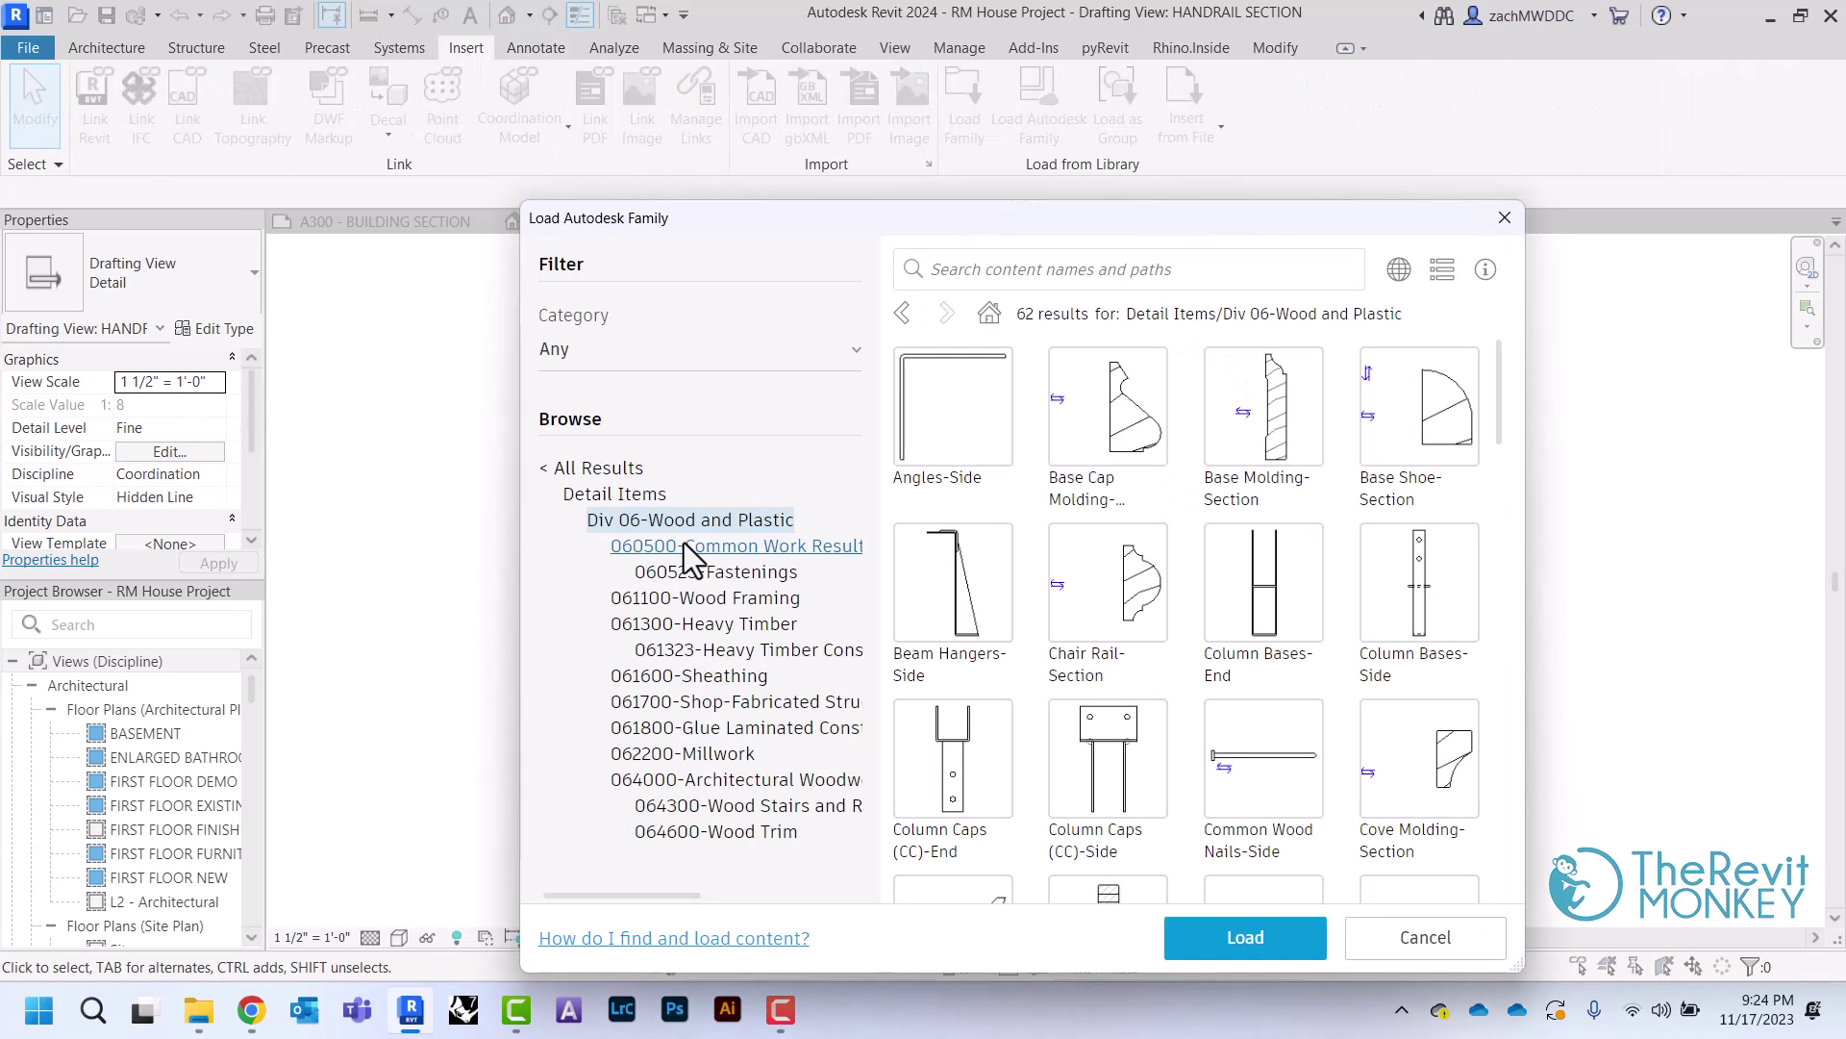
left_click(620, 495)
scroll(721, 568, "down", 6)
scroll(728, 601, "down", 10)
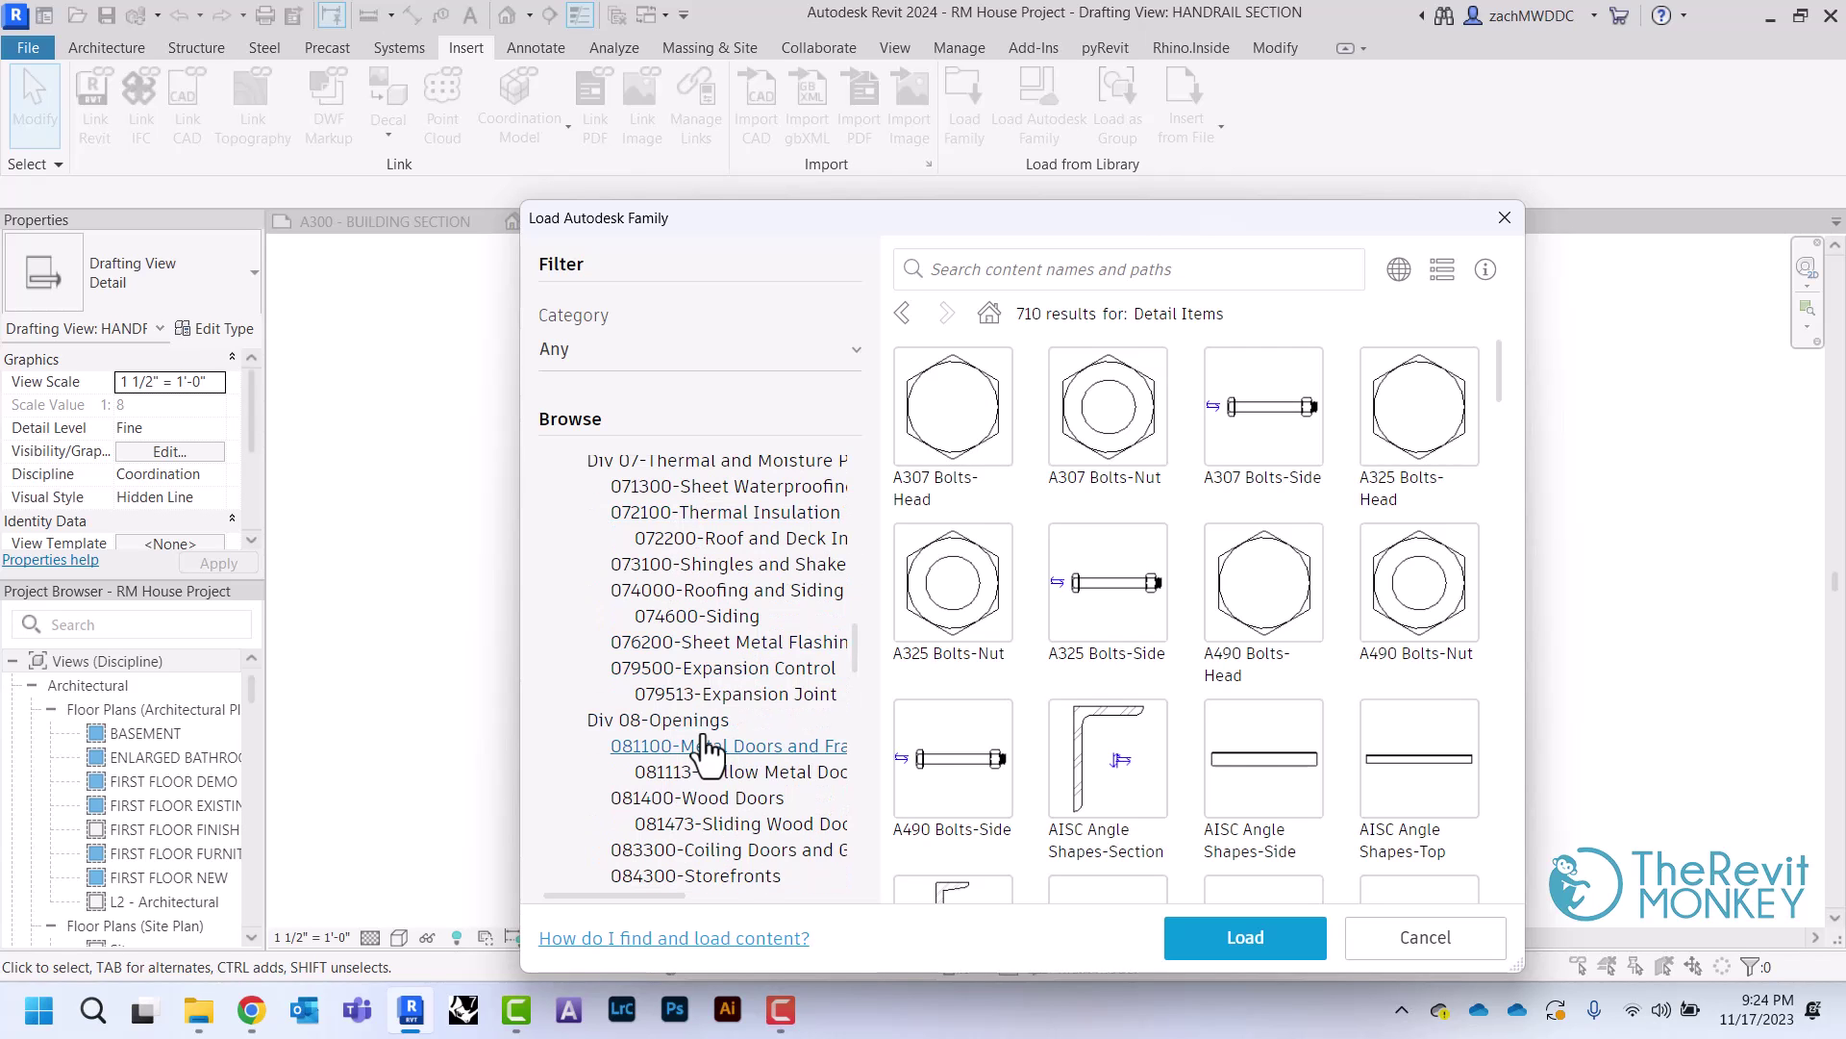
scroll(709, 750, "down", 6)
left_click(709, 704)
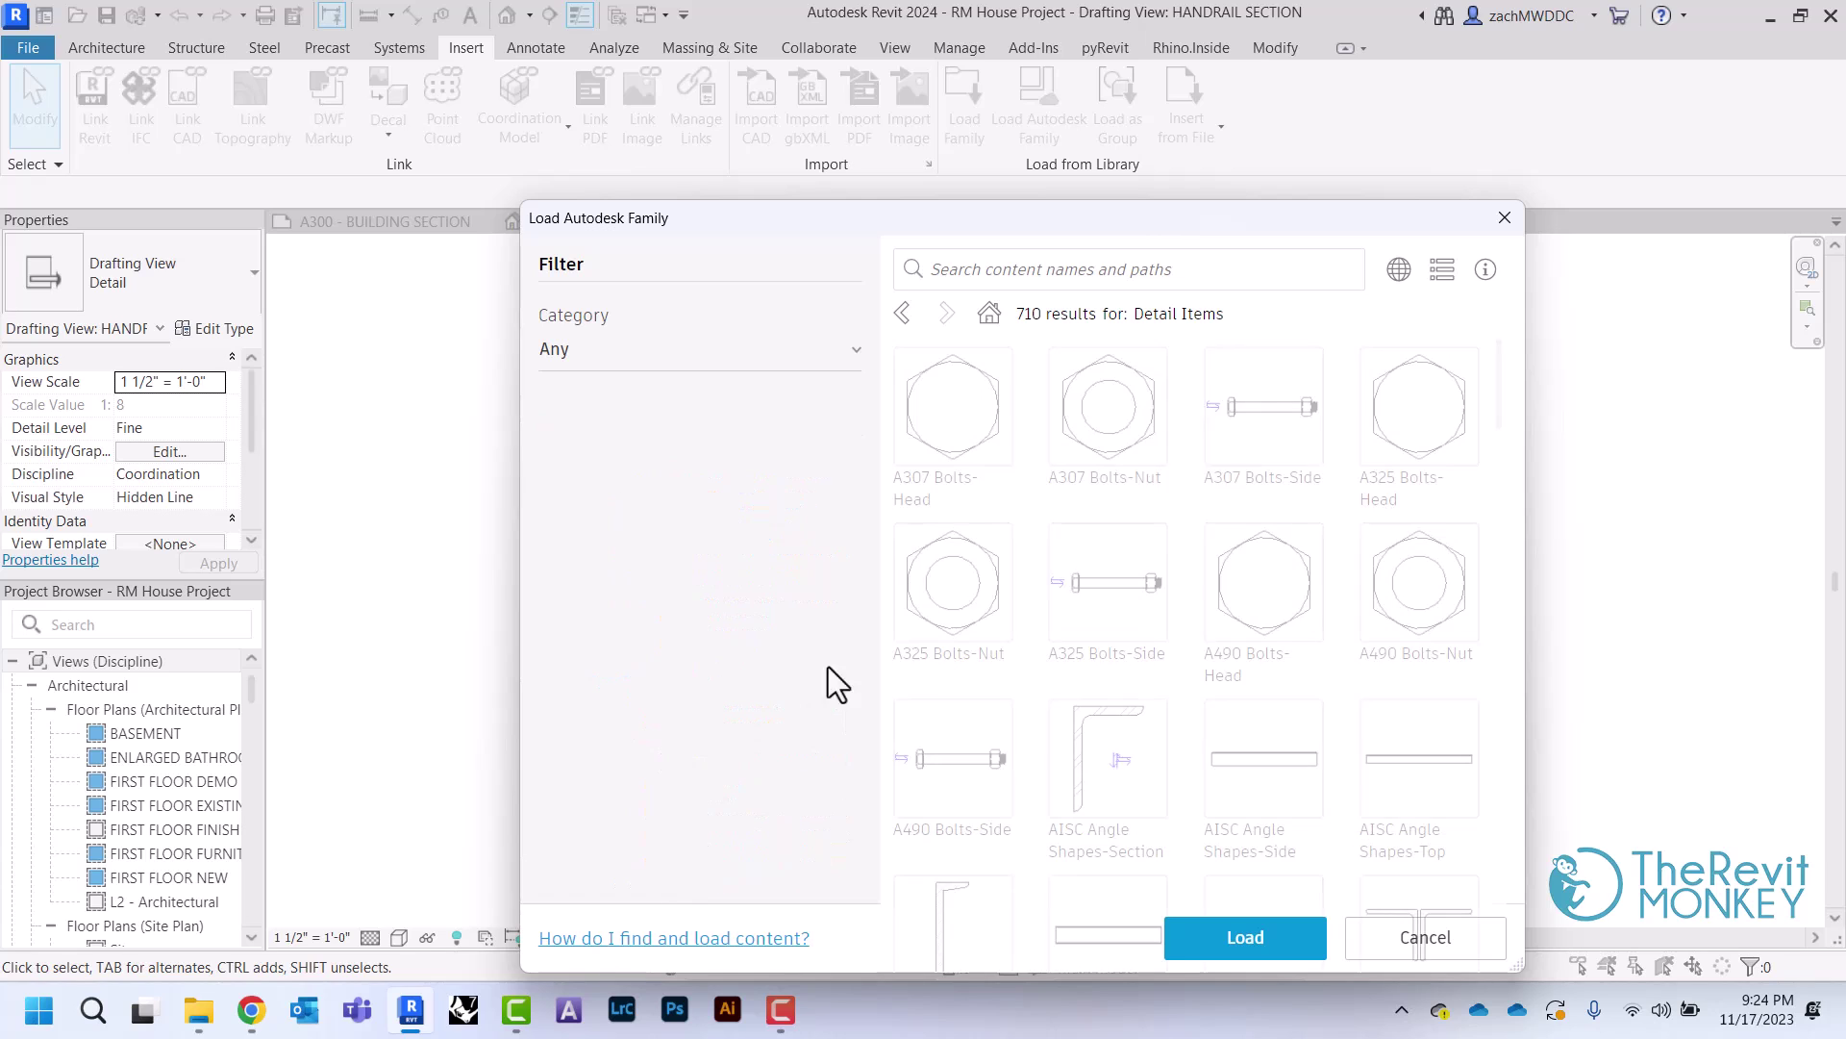
scroll(1233, 597, "down", 5)
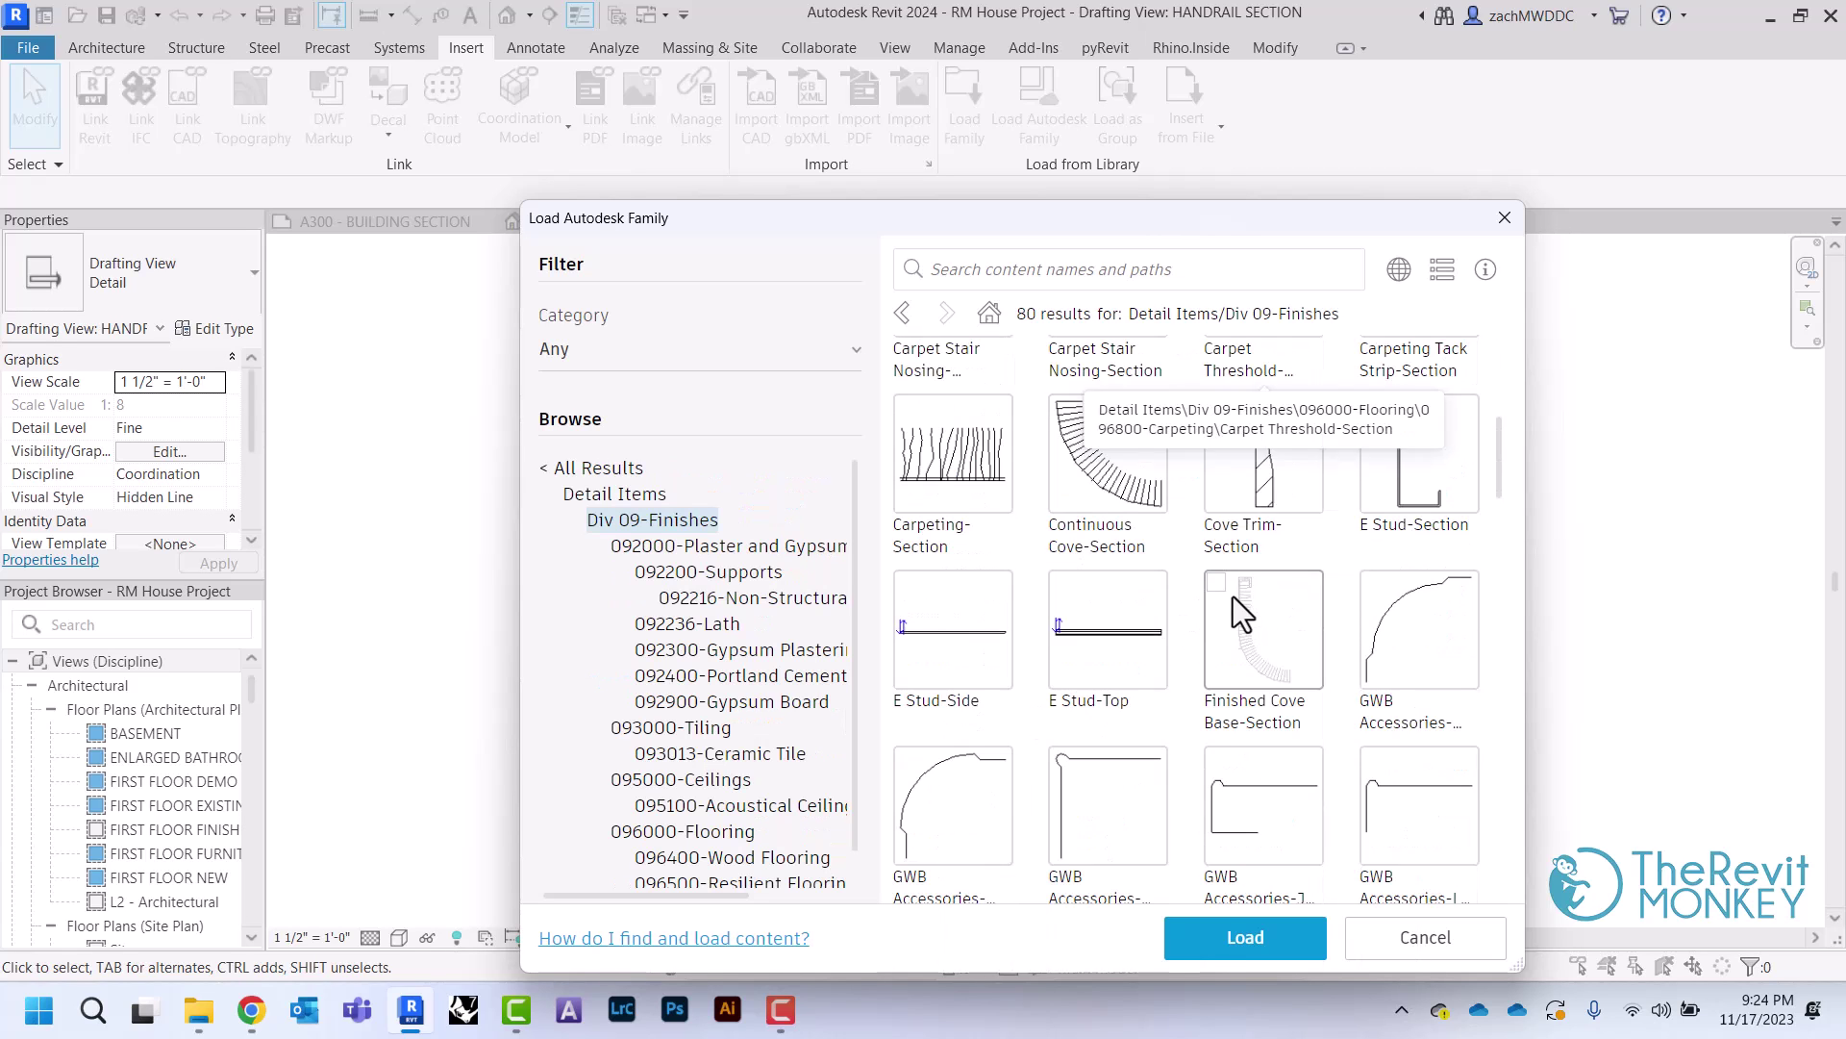
scroll(1164, 597, "down", 3)
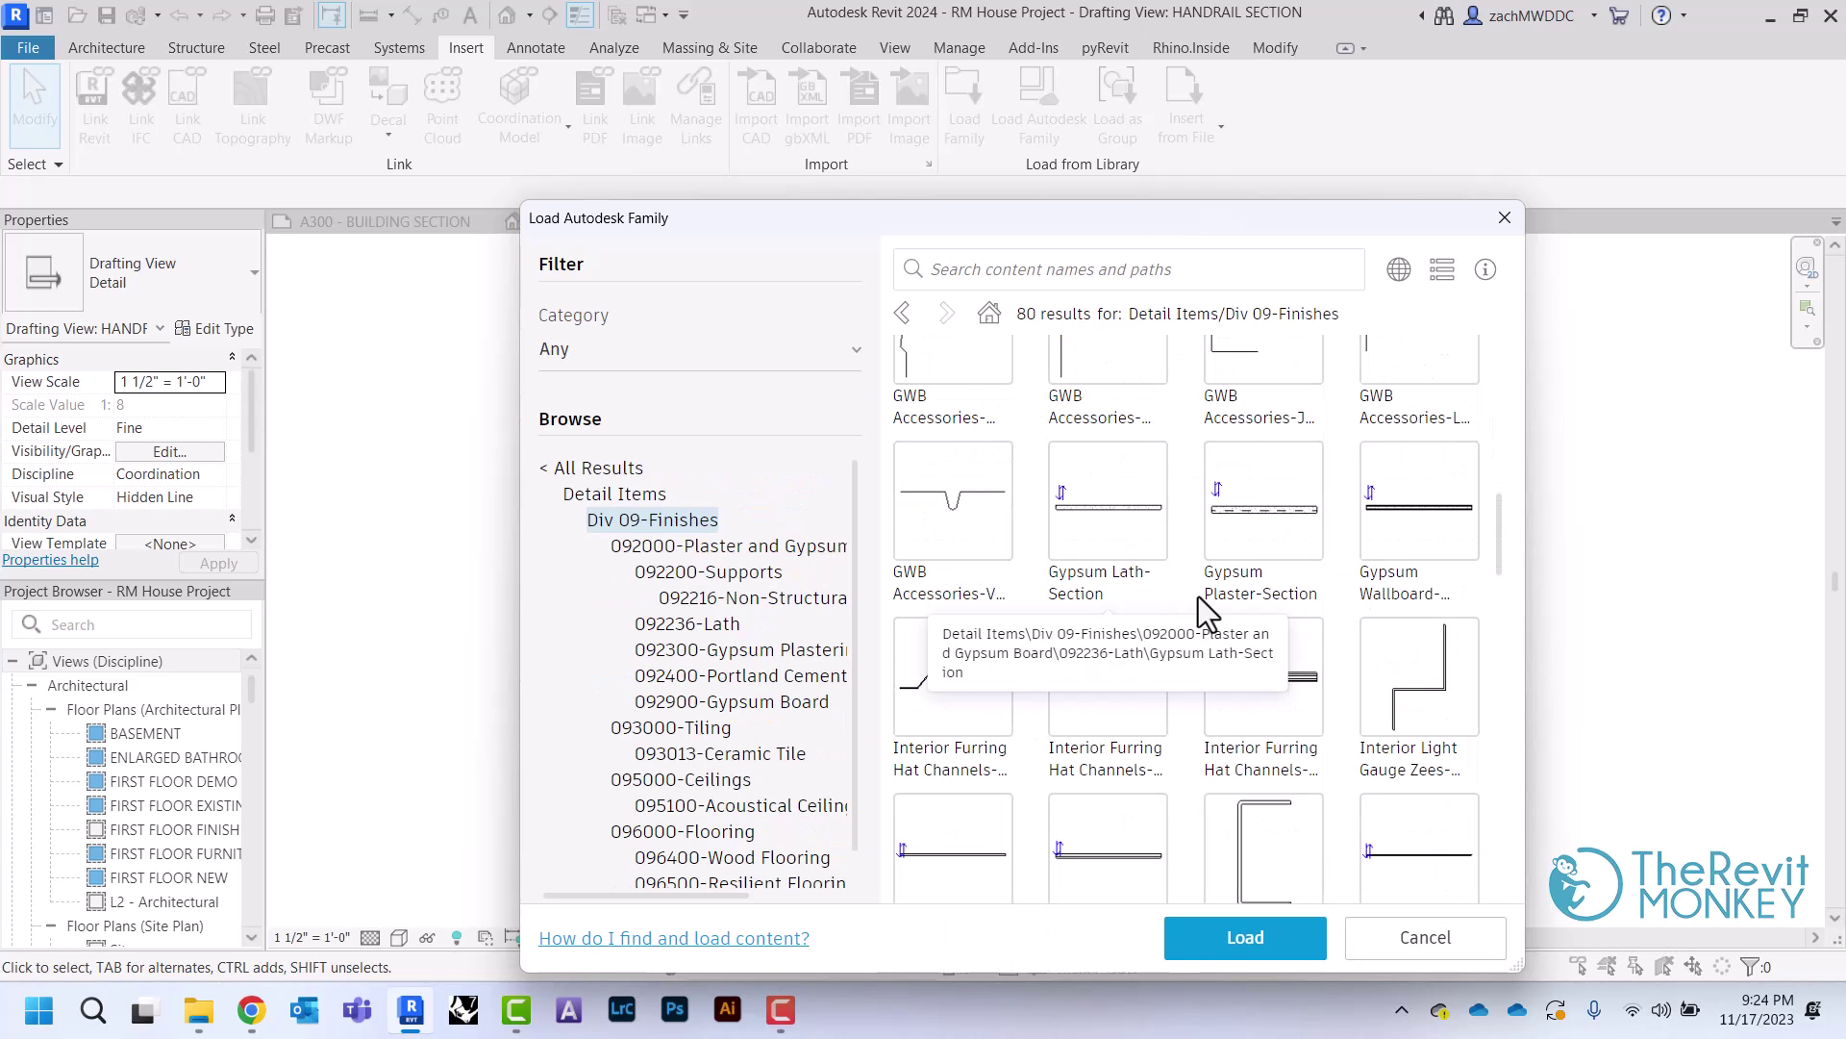
left_click(1420, 527)
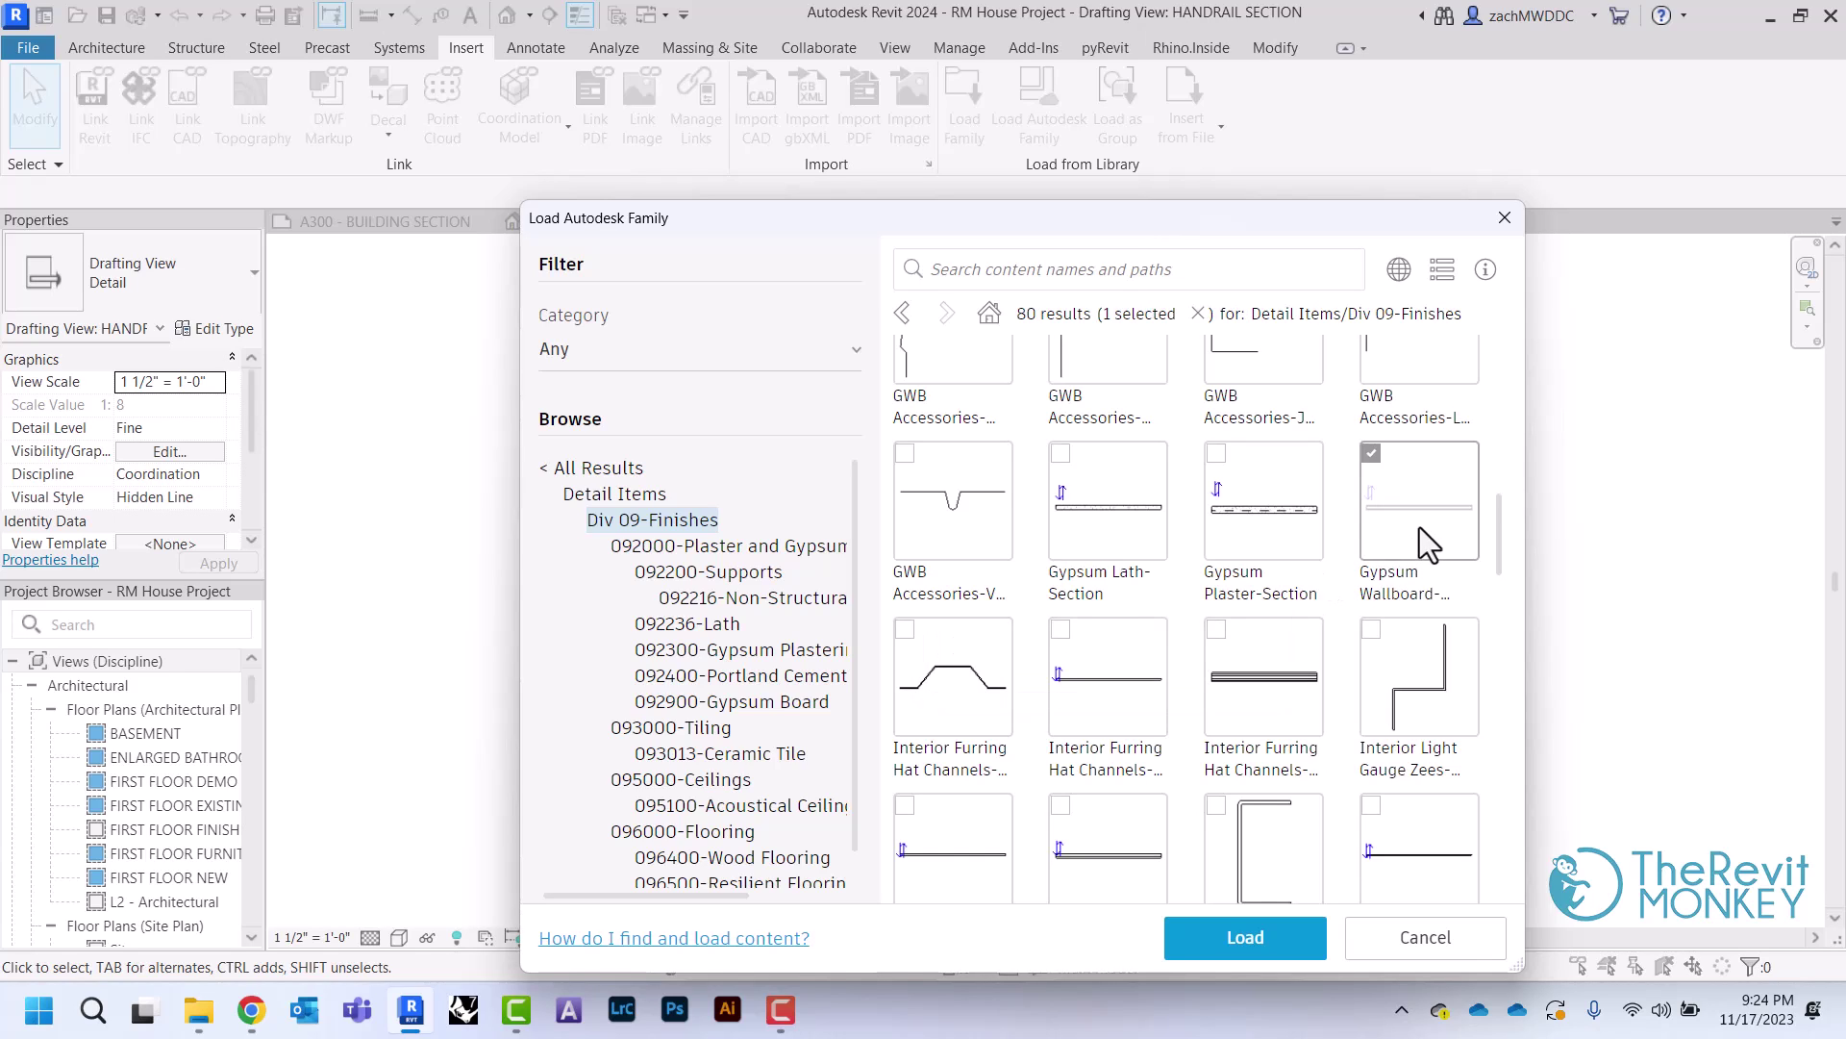
left_click(1228, 943)
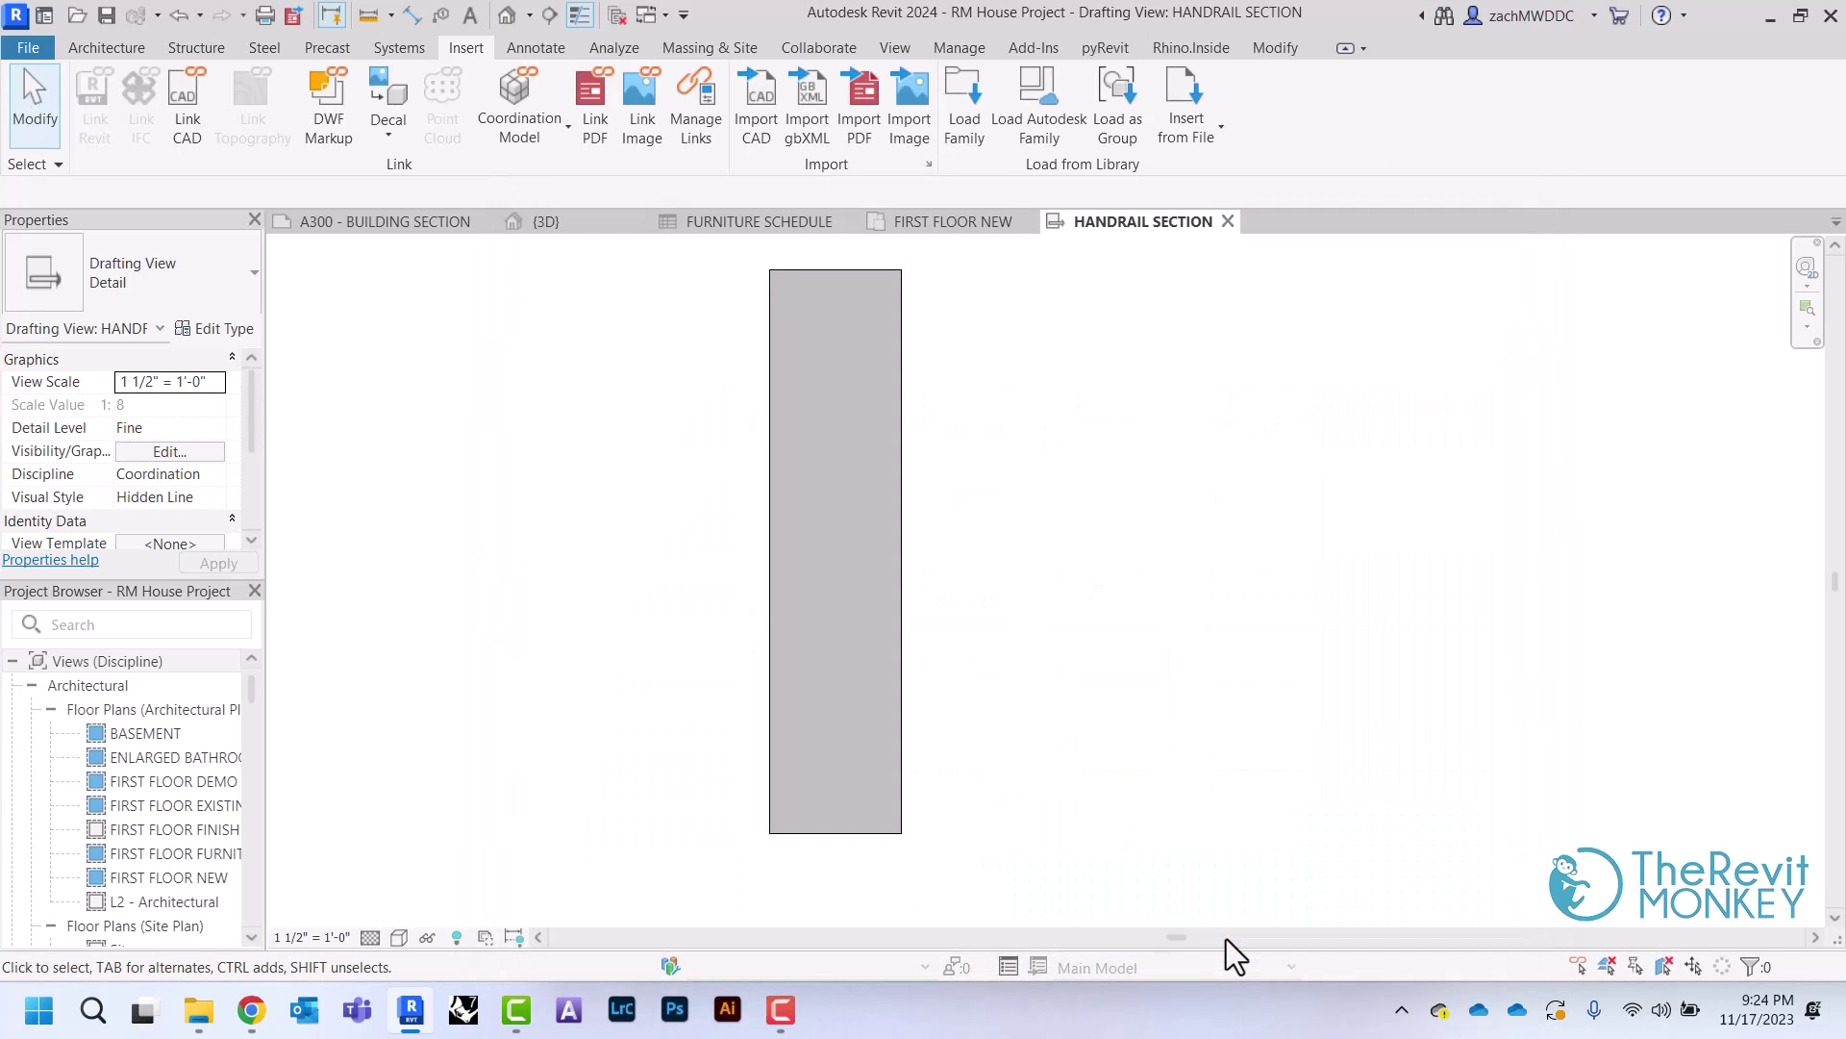
Place a 1/2" Gypsum Wallboard-Section down the wall's right edge
left_click(525, 46)
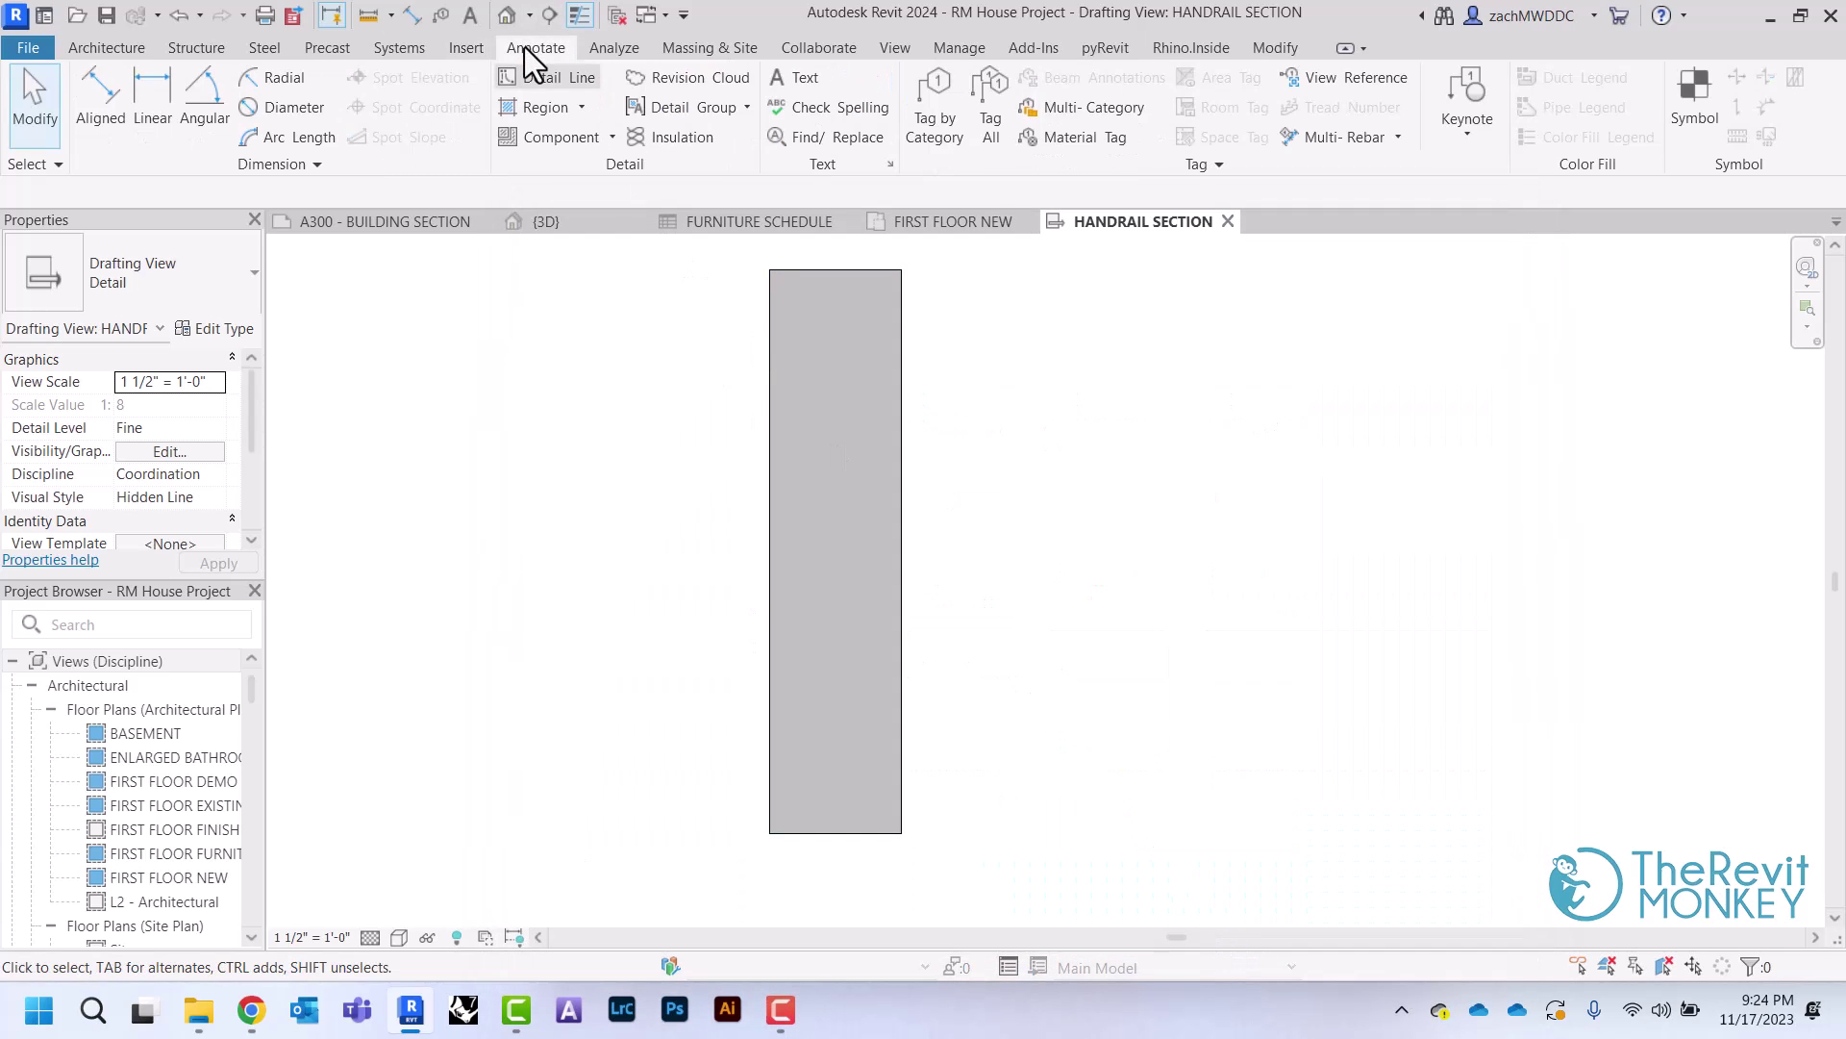
left_click(545, 136)
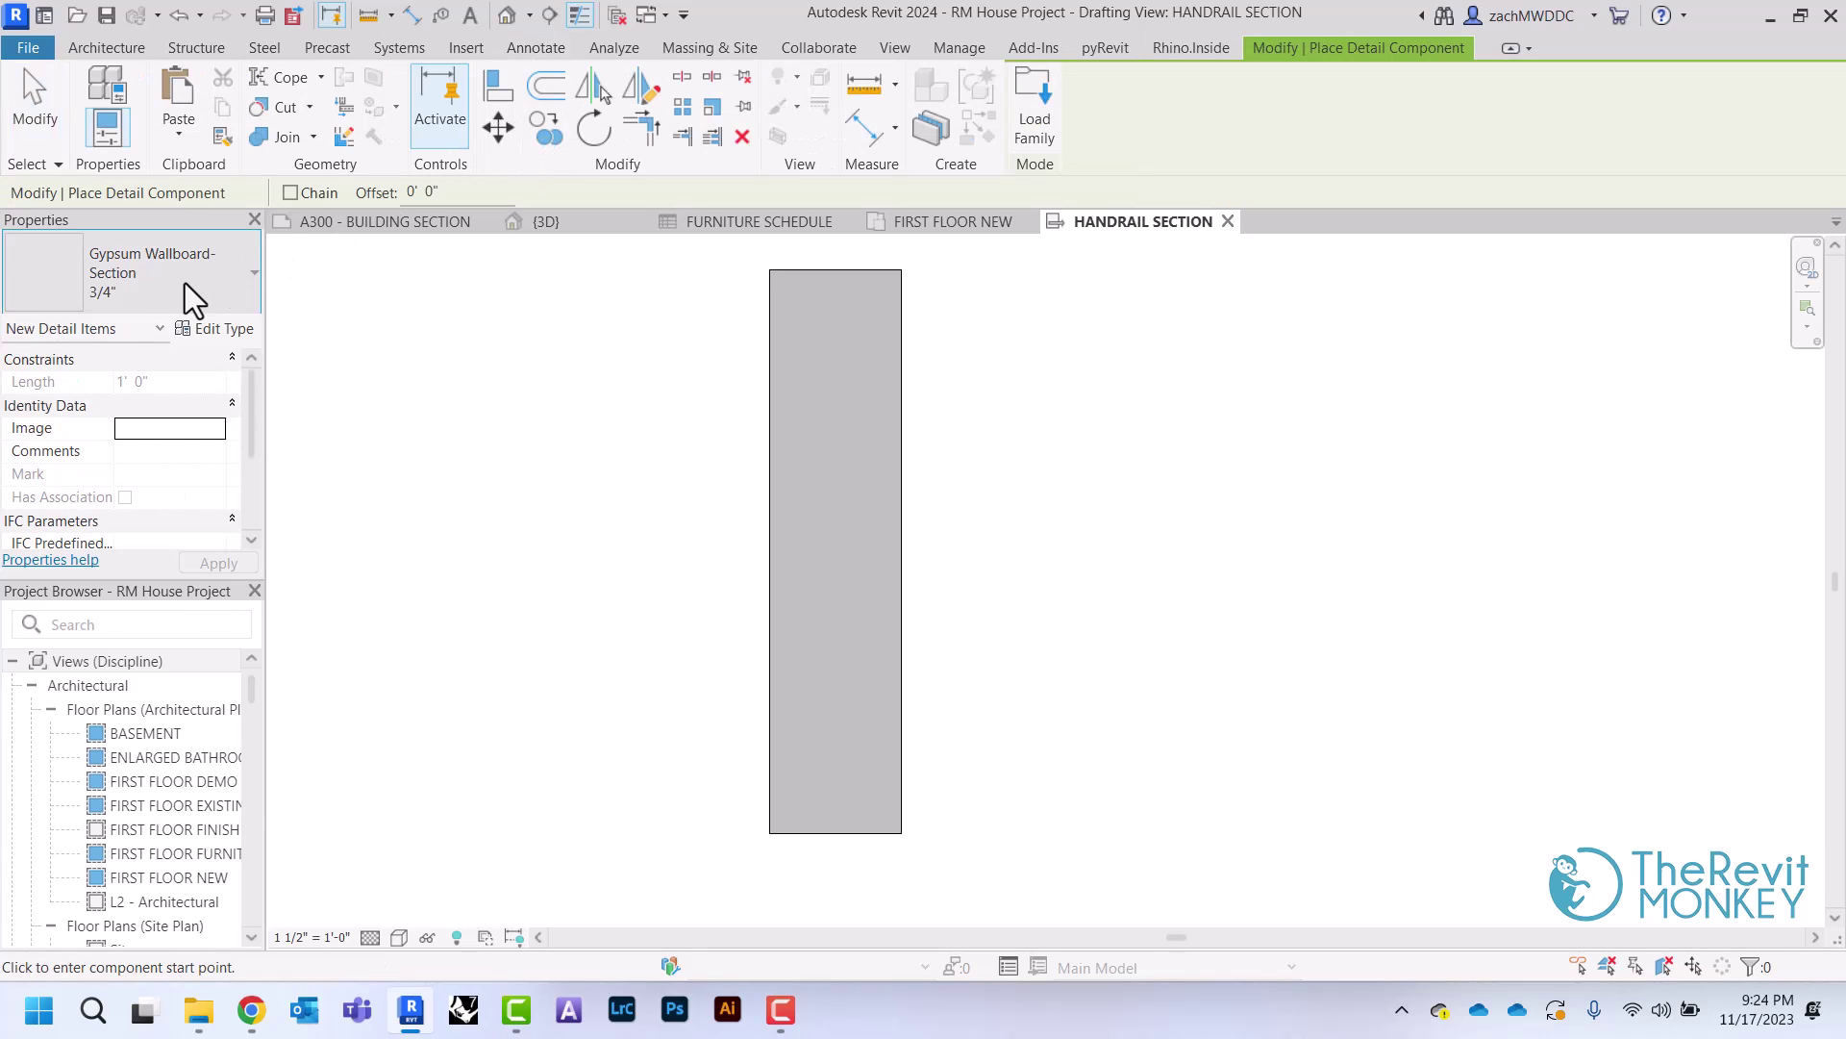
left_click(185, 283)
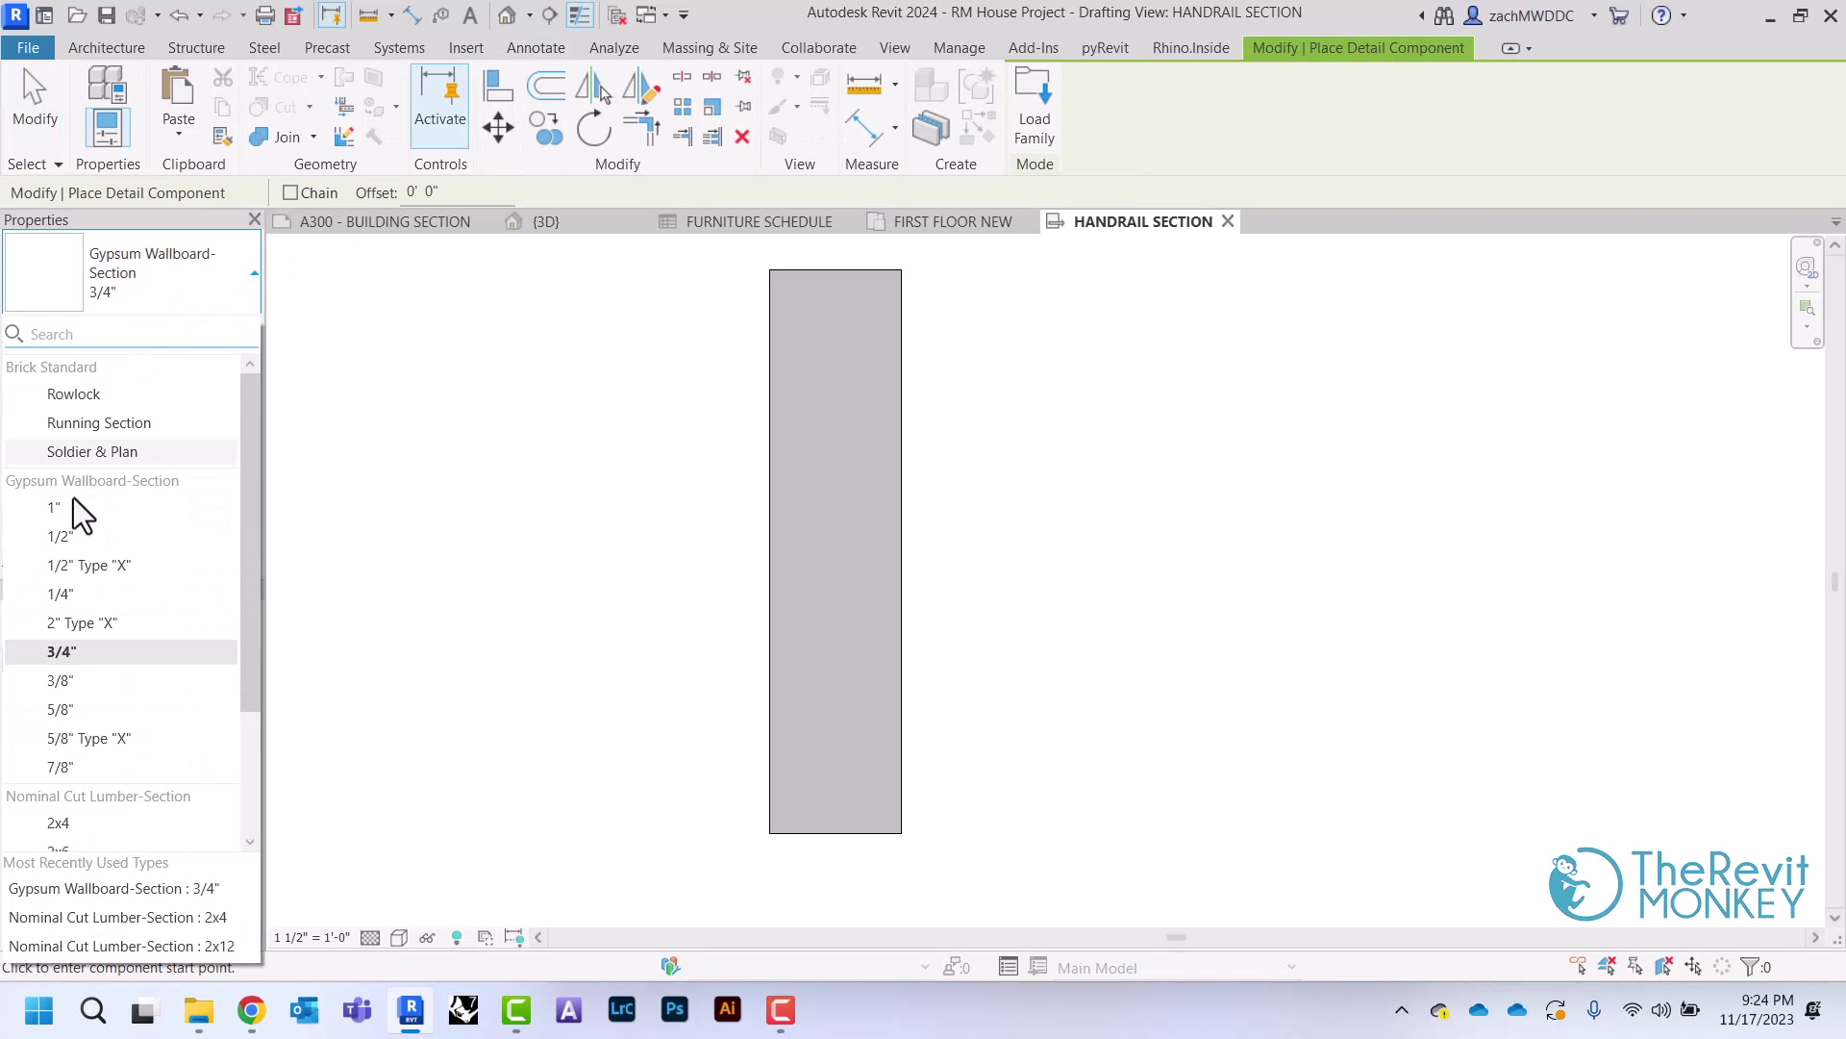
left_click(53, 539)
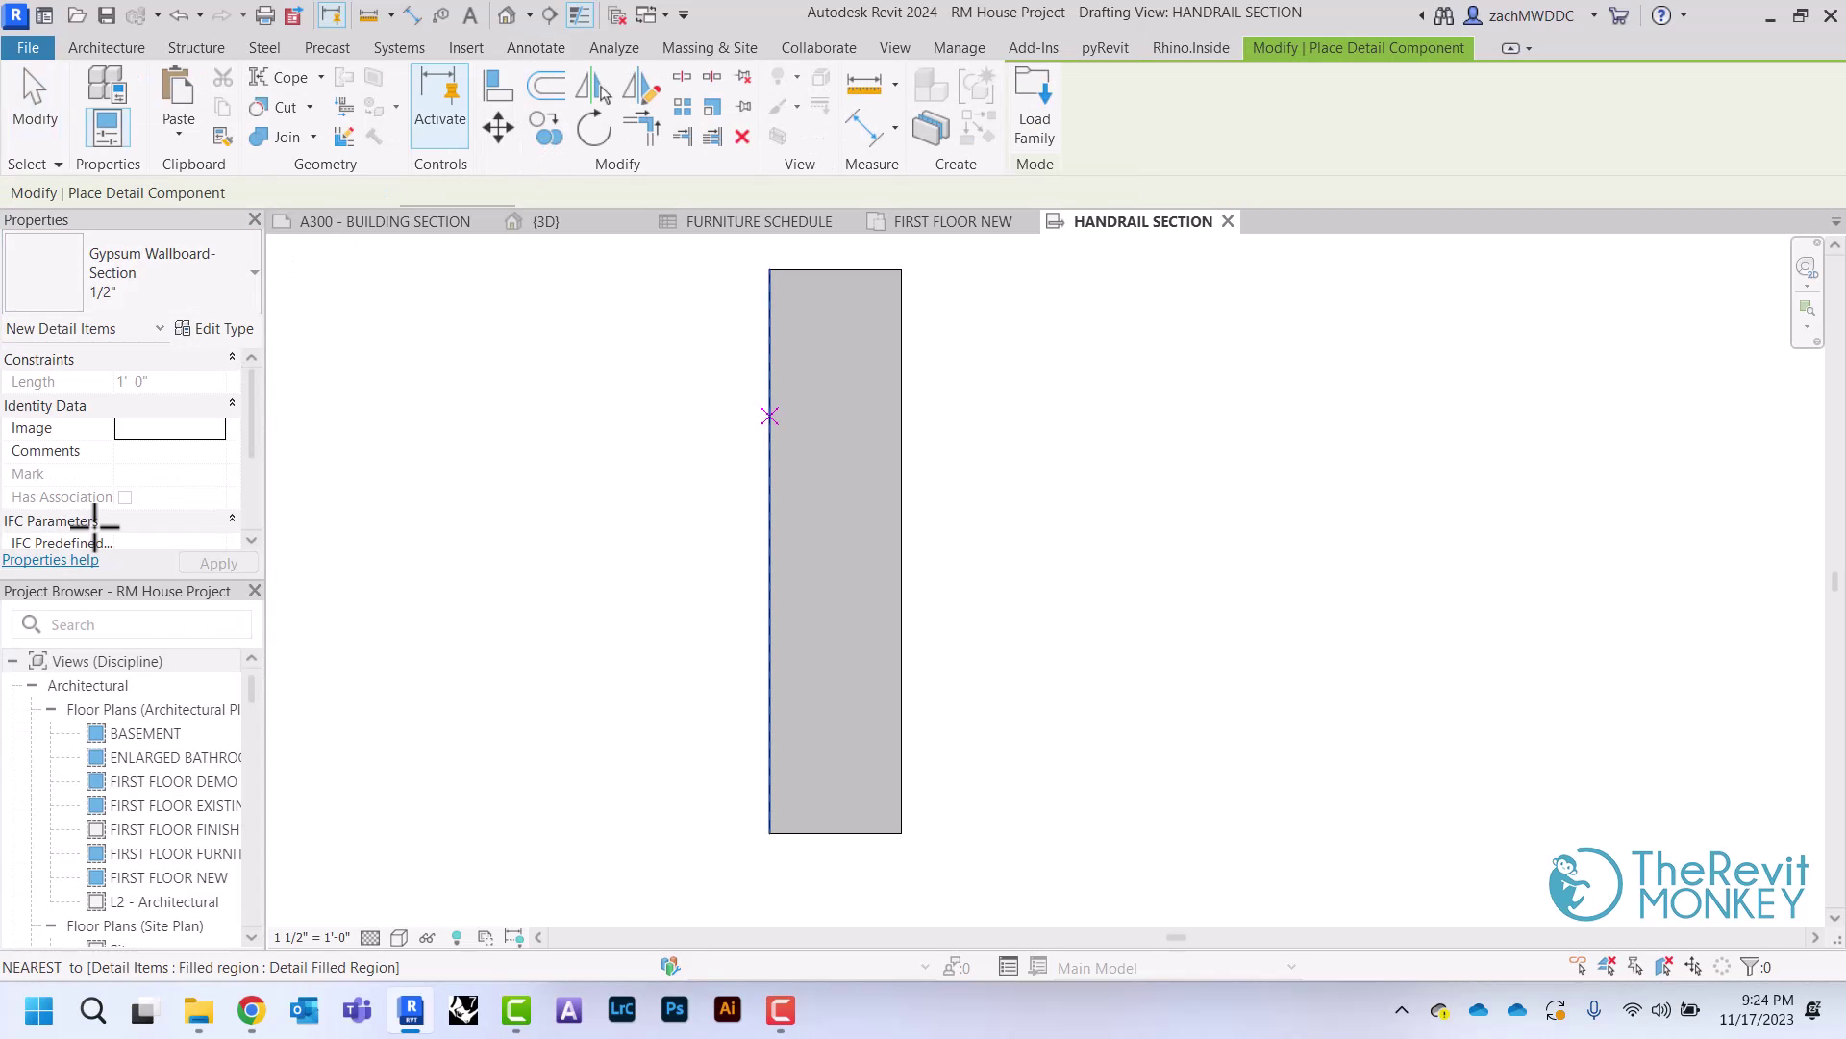
left_click(902, 270)
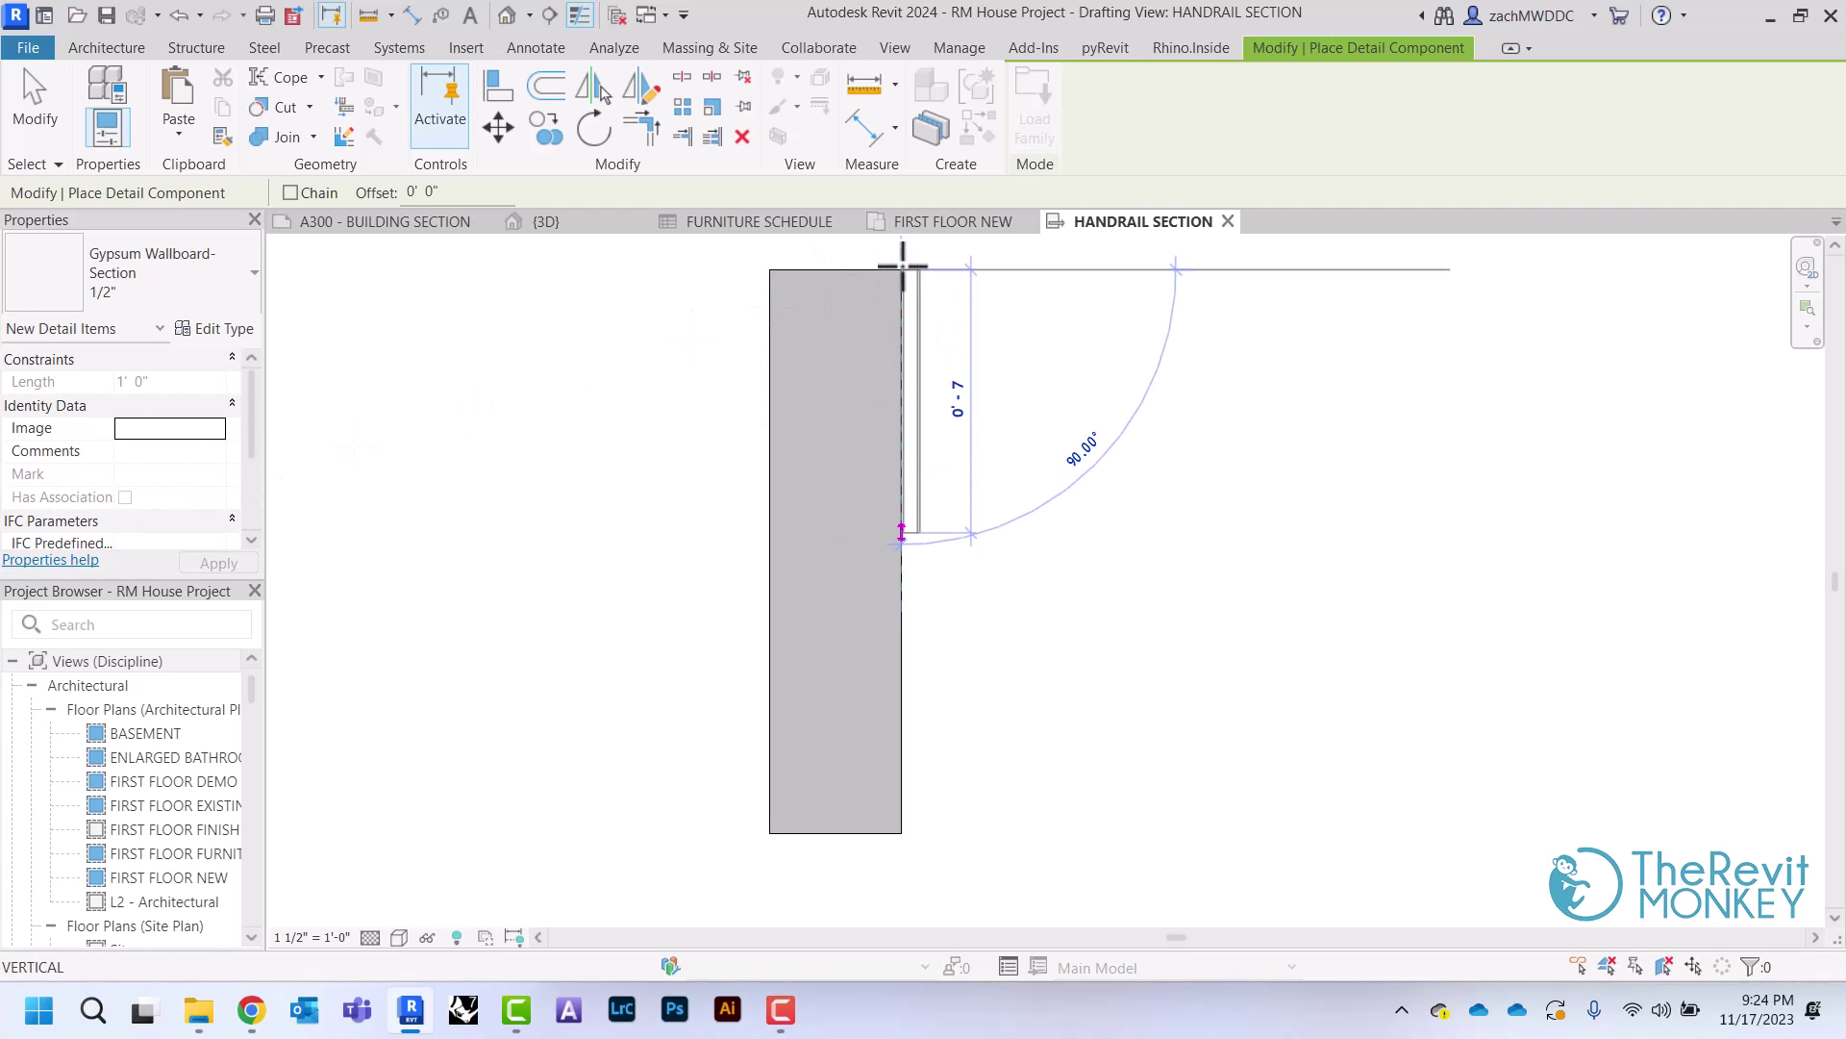
left_click(899, 833)
right_click(875, 536)
left_click(880, 550)
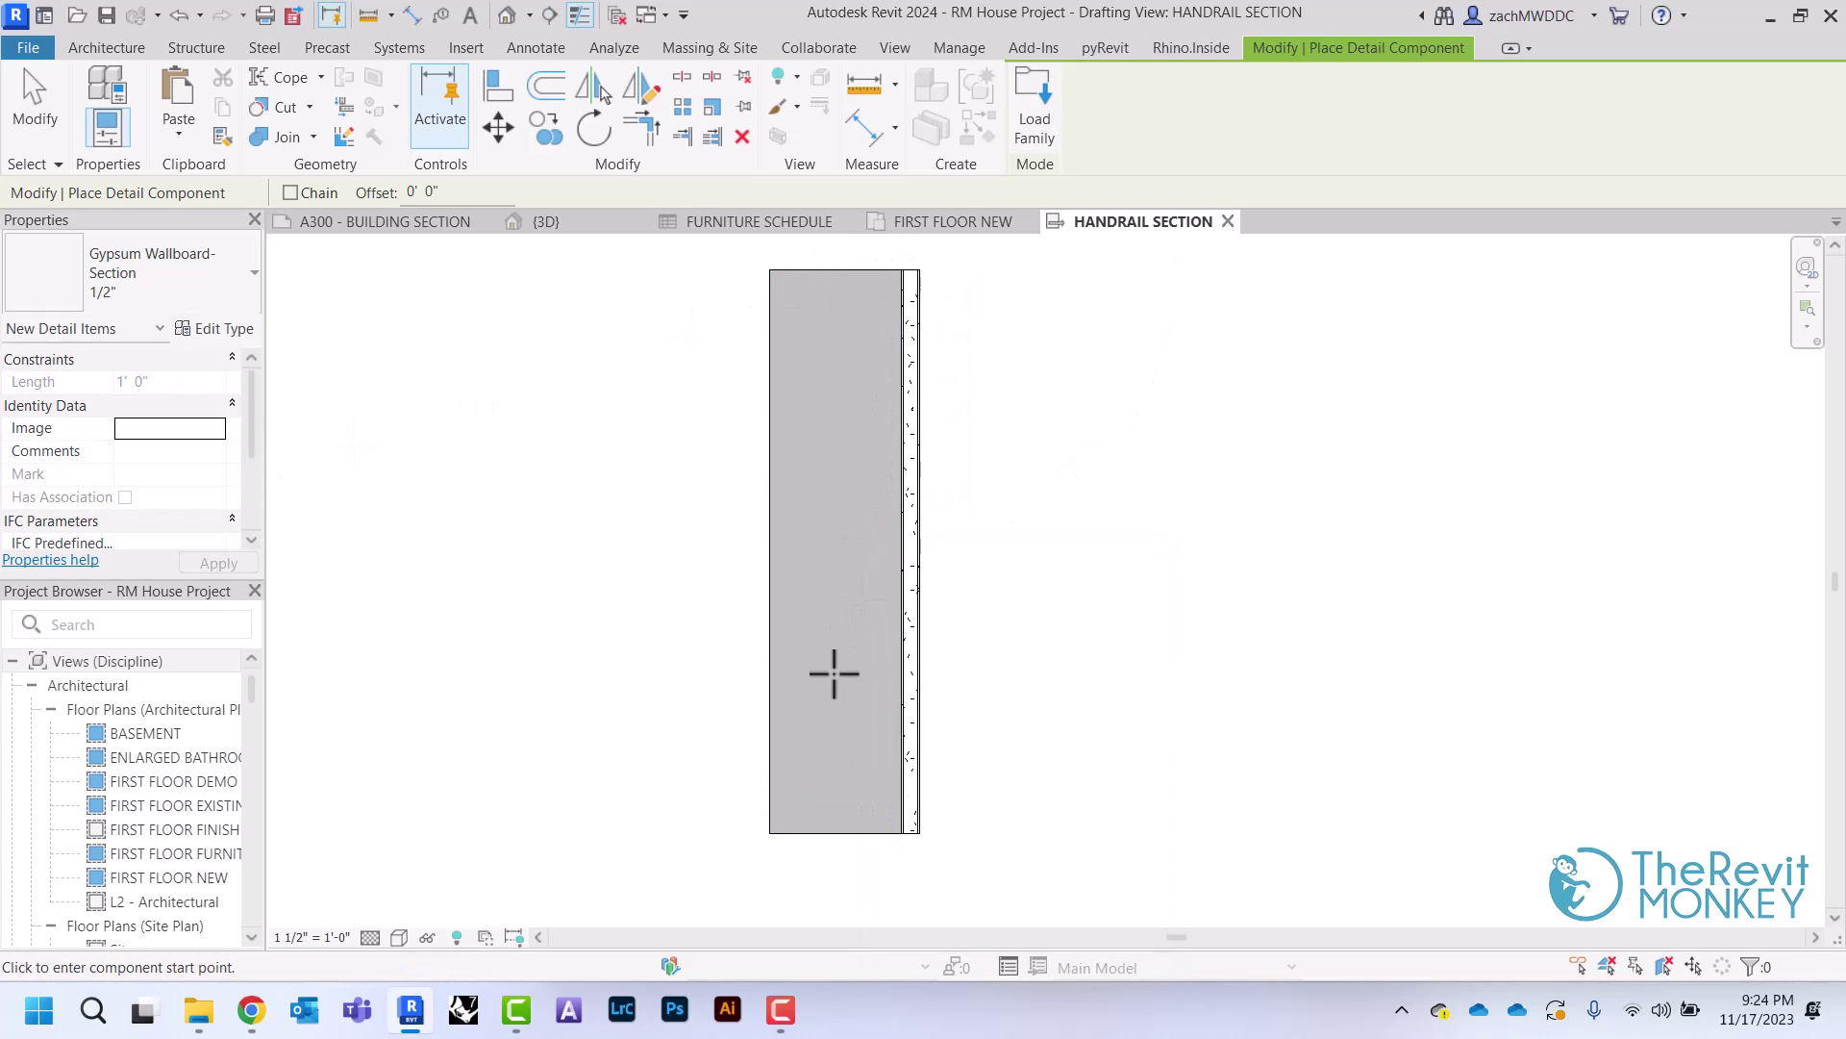
Add a second 1/2" gypsum wallboard along the wall's left edge
left_click(769, 833)
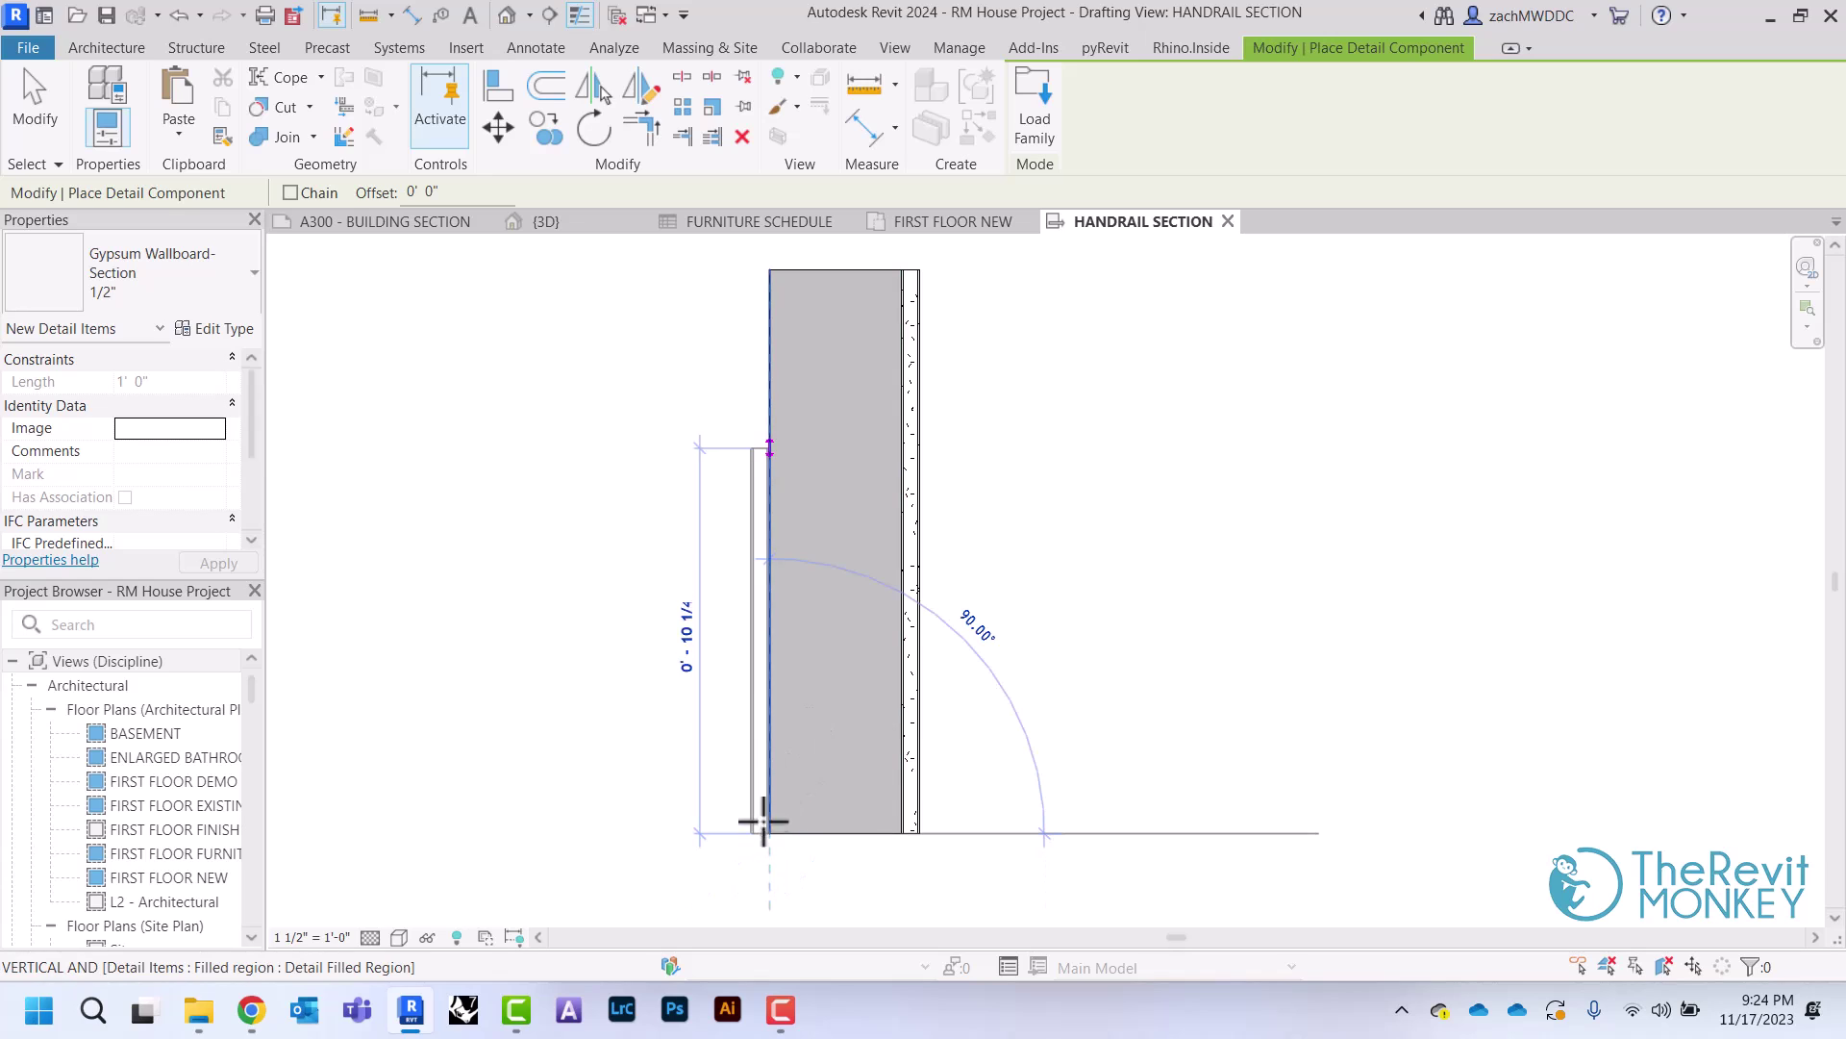
left_click(770, 270)
right_click(643, 309)
left_click(646, 310)
left_click(561, 140)
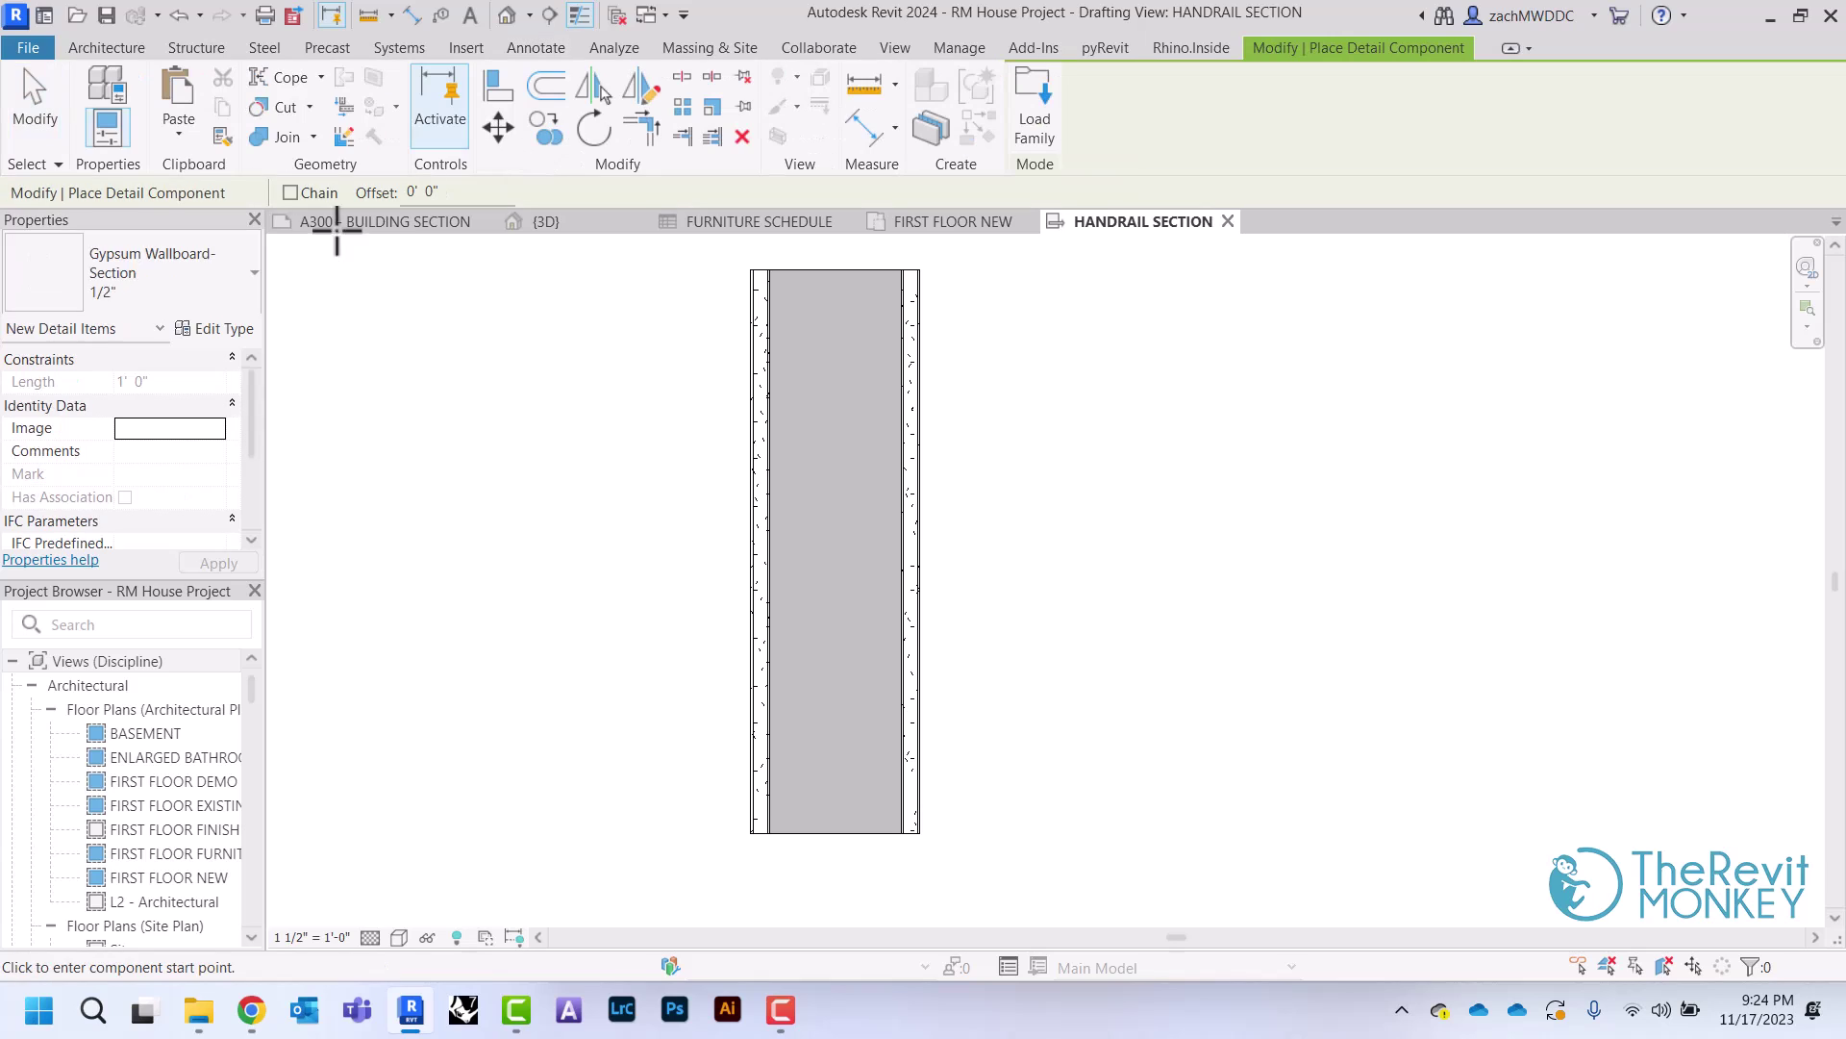
Place a Nominal Cut Lumber-Section 2x4 block inside the gray wall
left_click(187, 292)
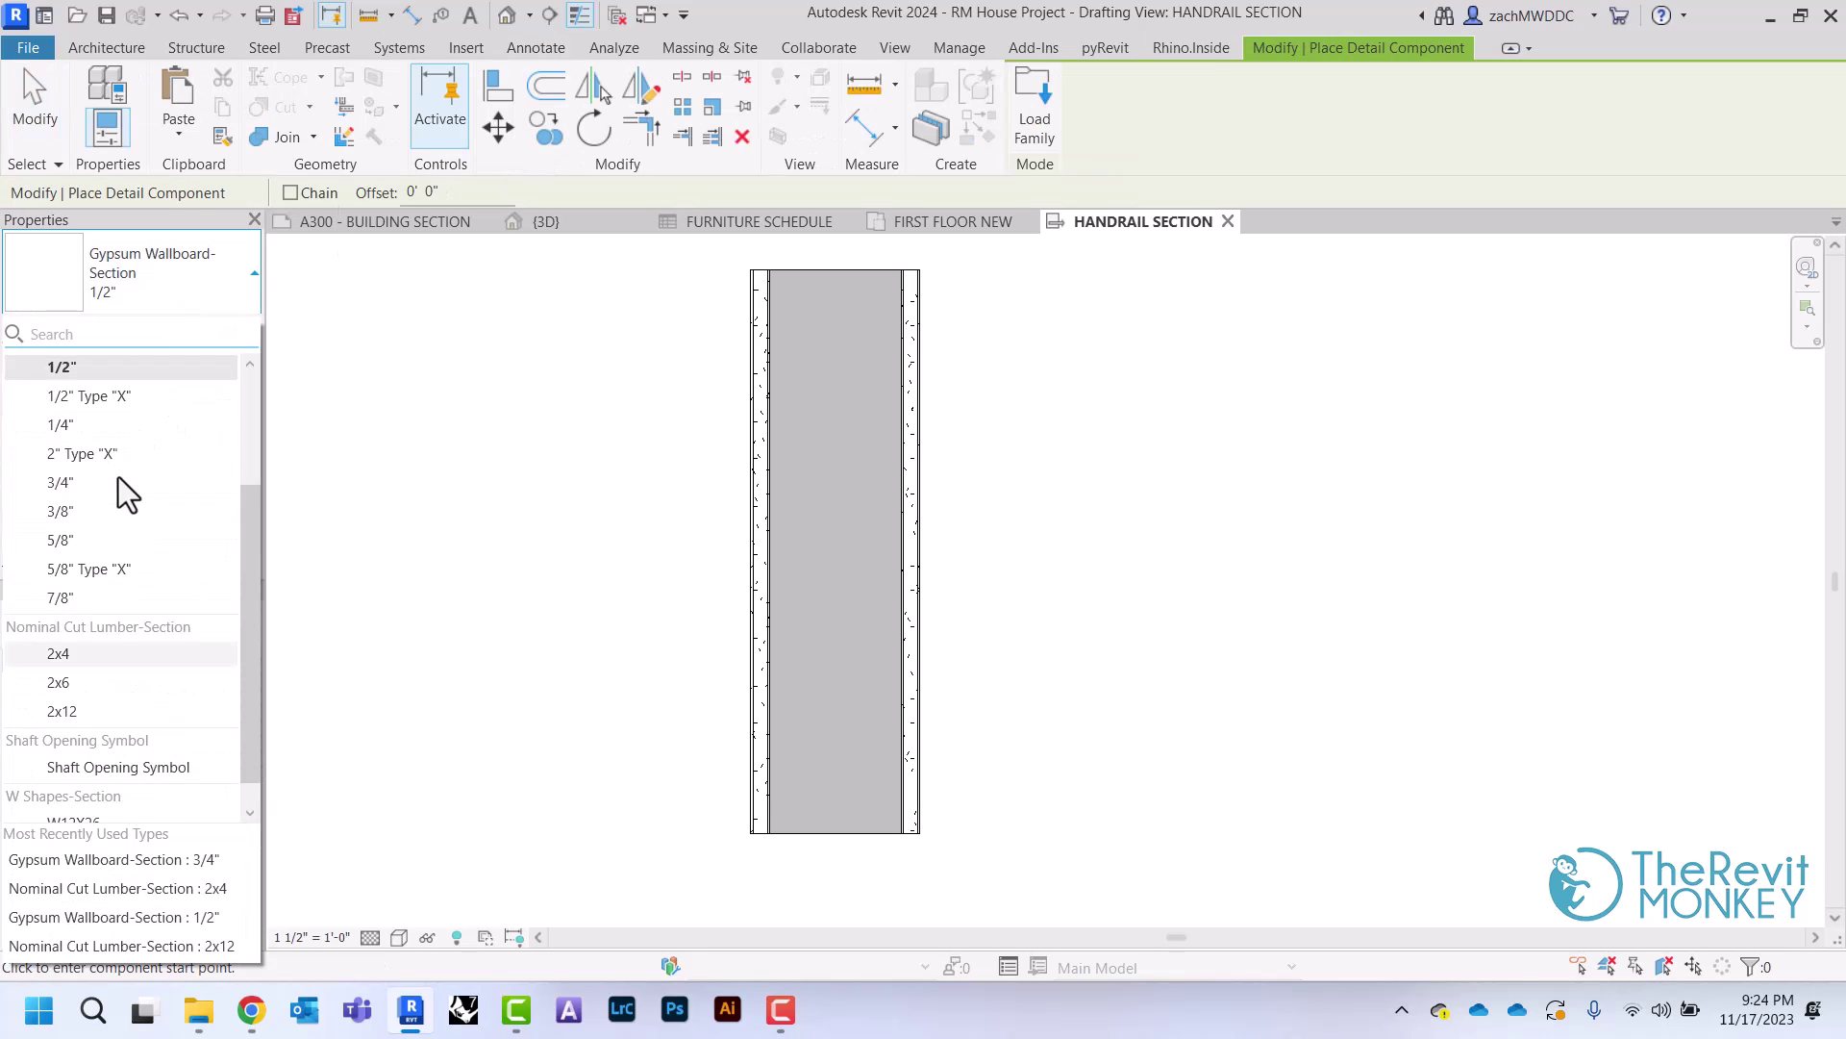
left_click(78, 653)
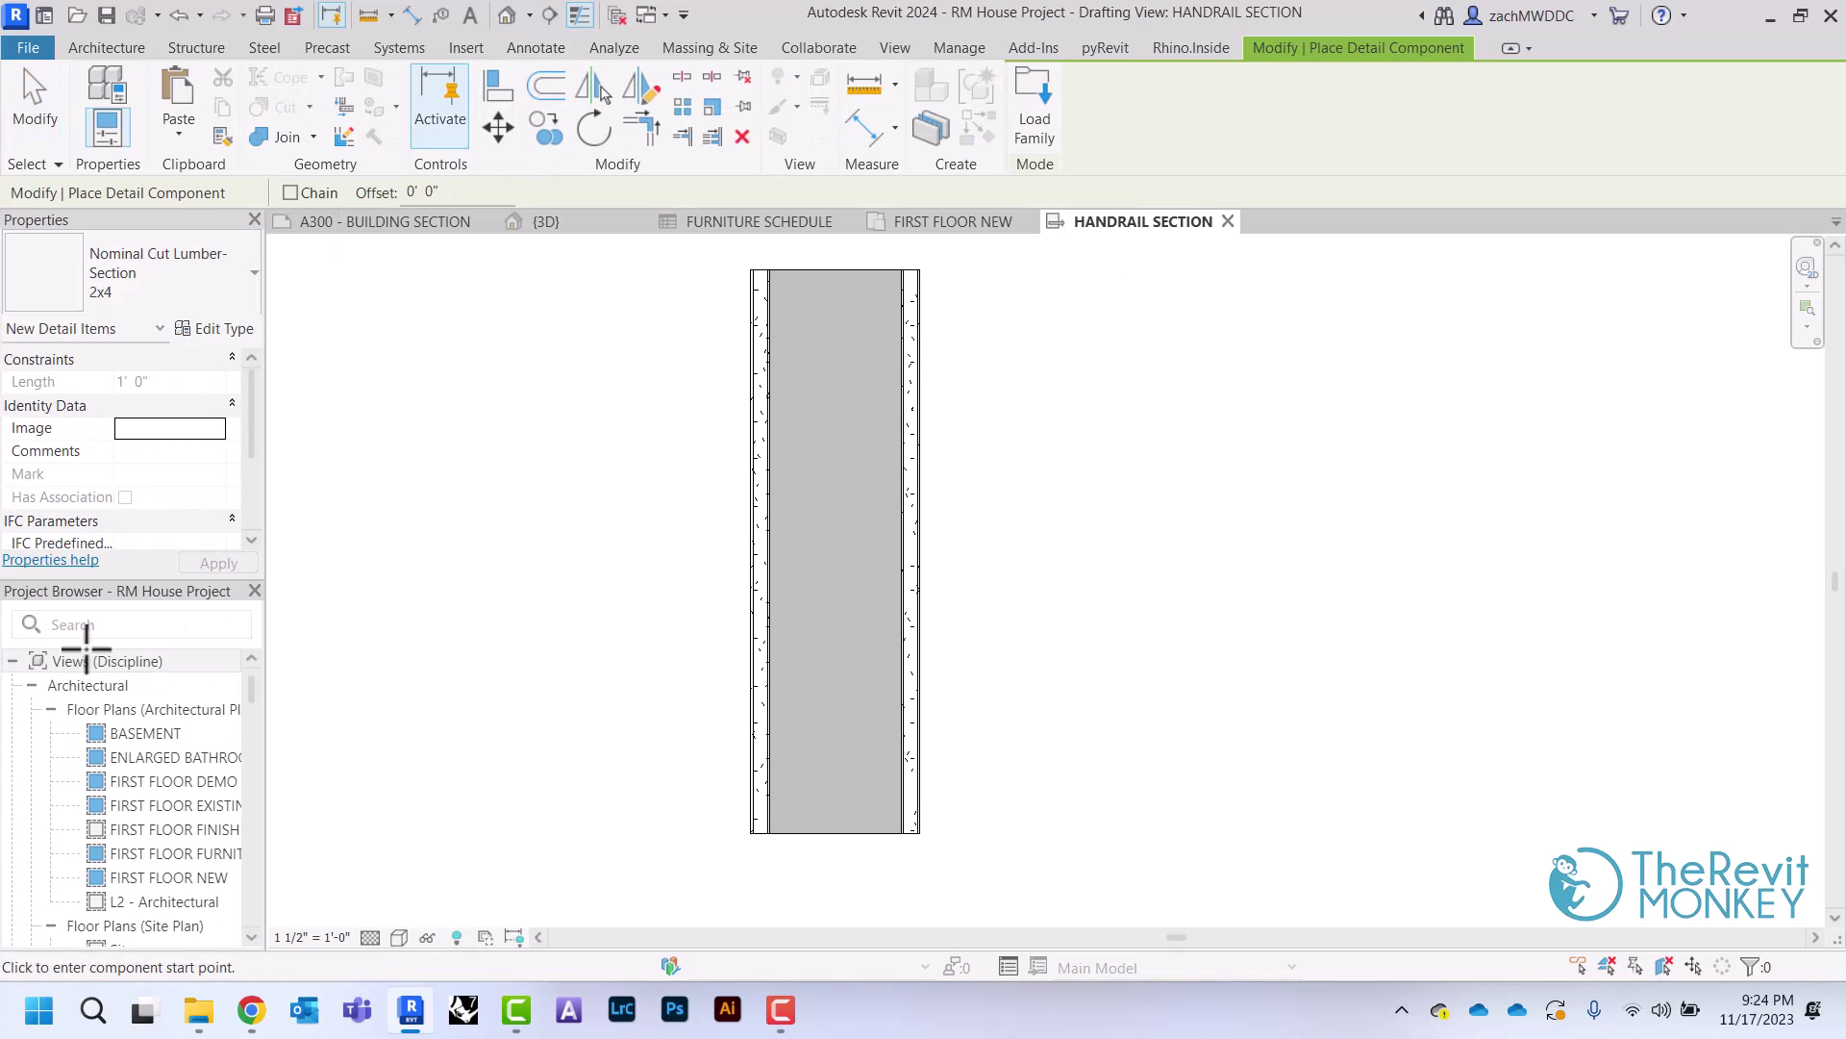
left_click(837, 630)
right_click(1058, 447)
right_click(1077, 460)
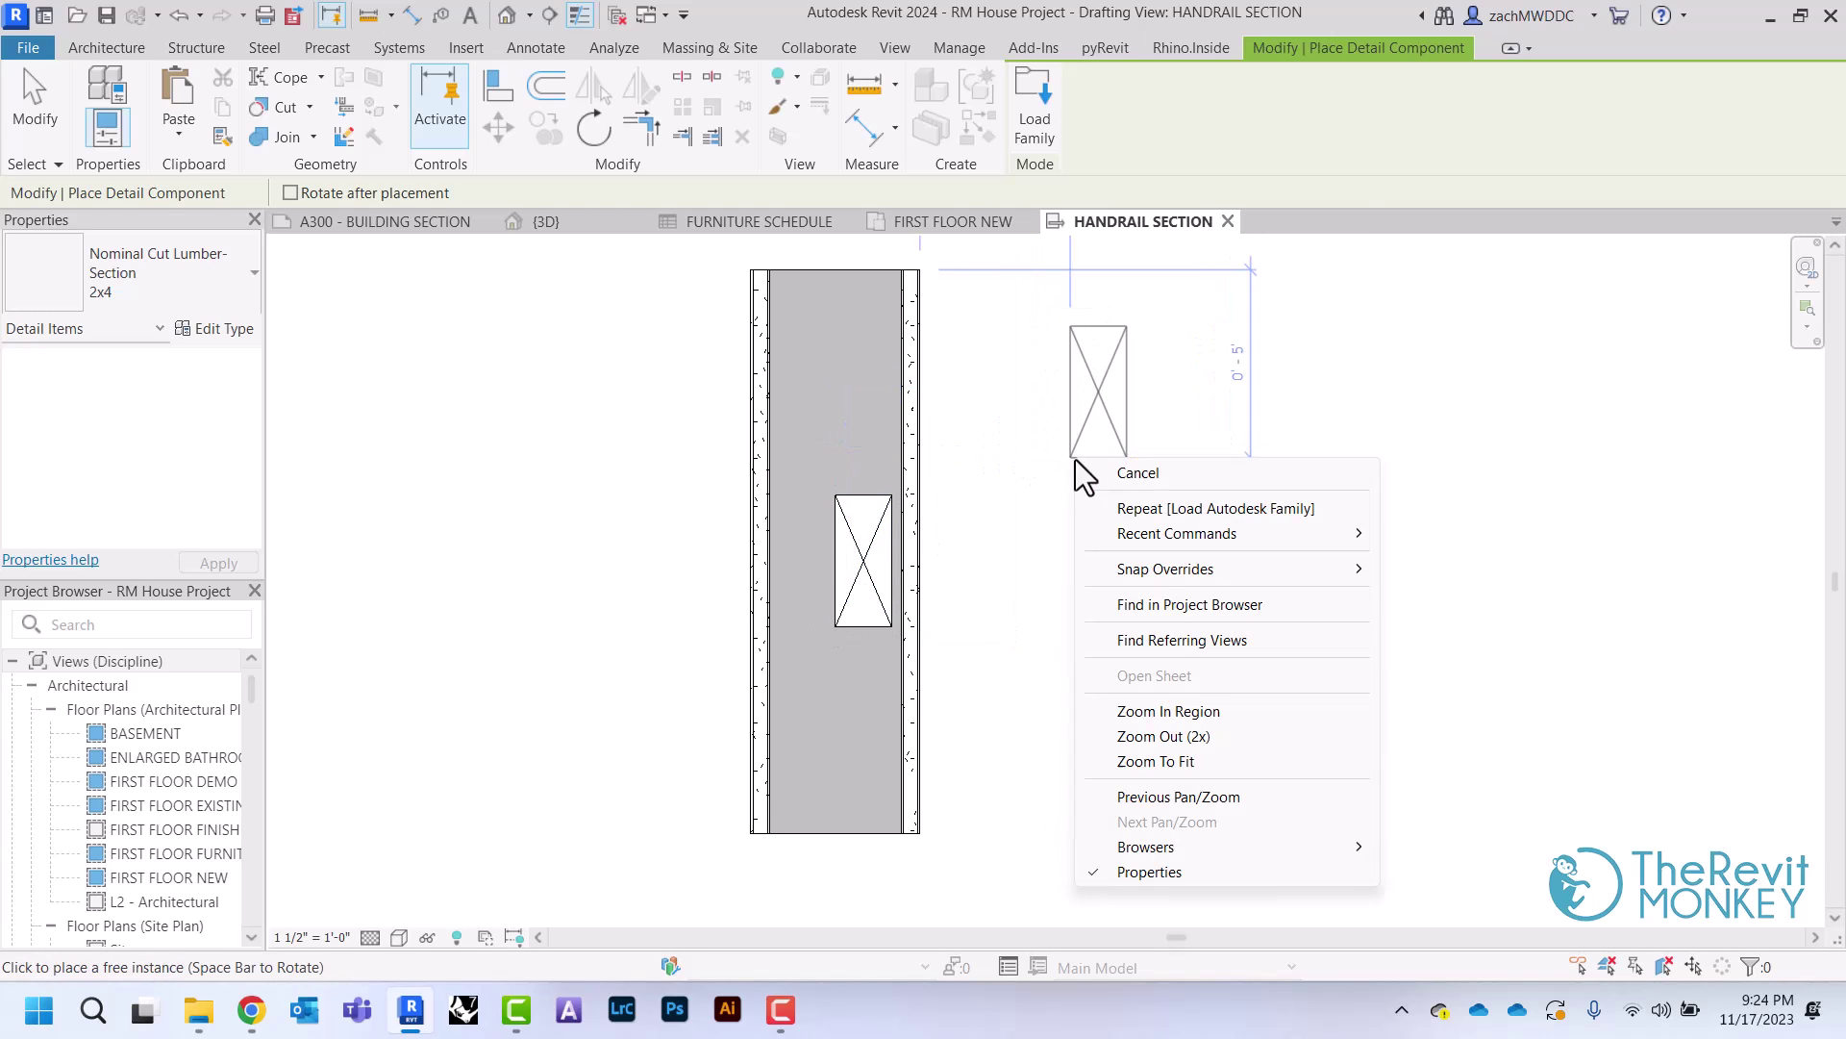
left_click(1147, 472)
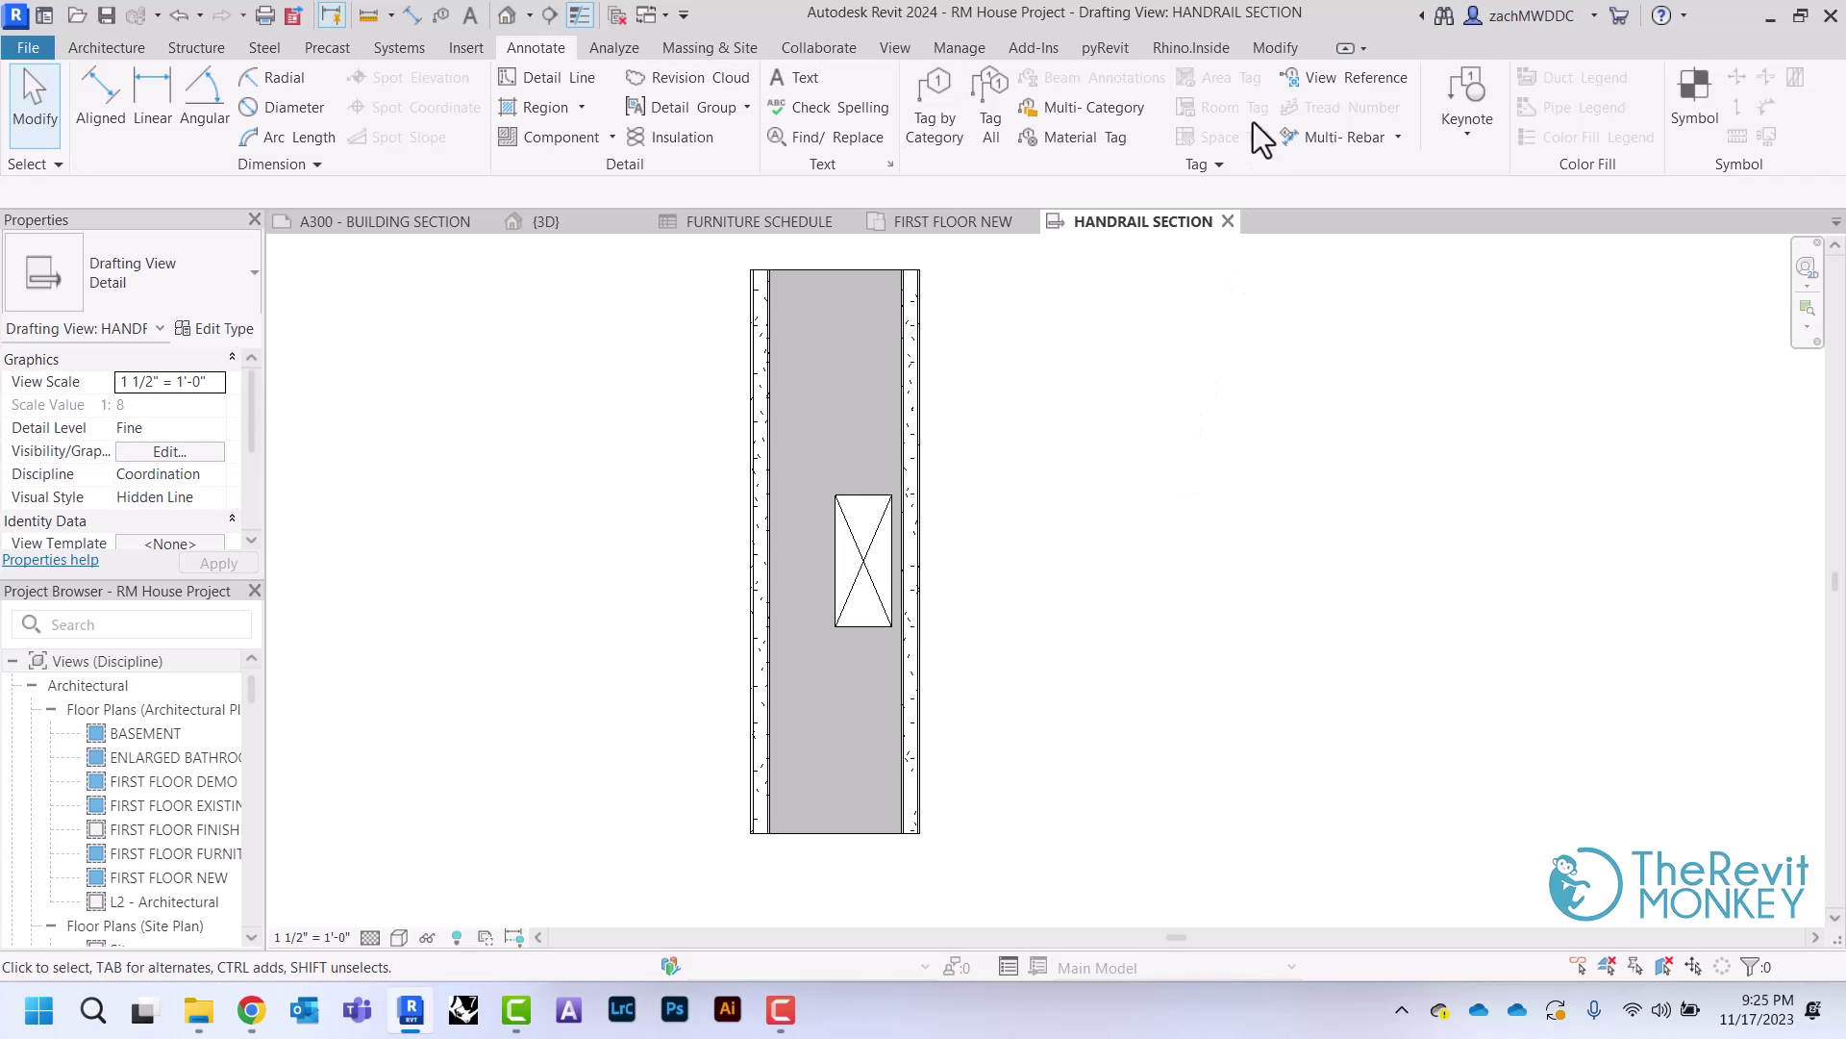
Align the 2x4 block flush against the right wallboard's inner face
left_click(1270, 48)
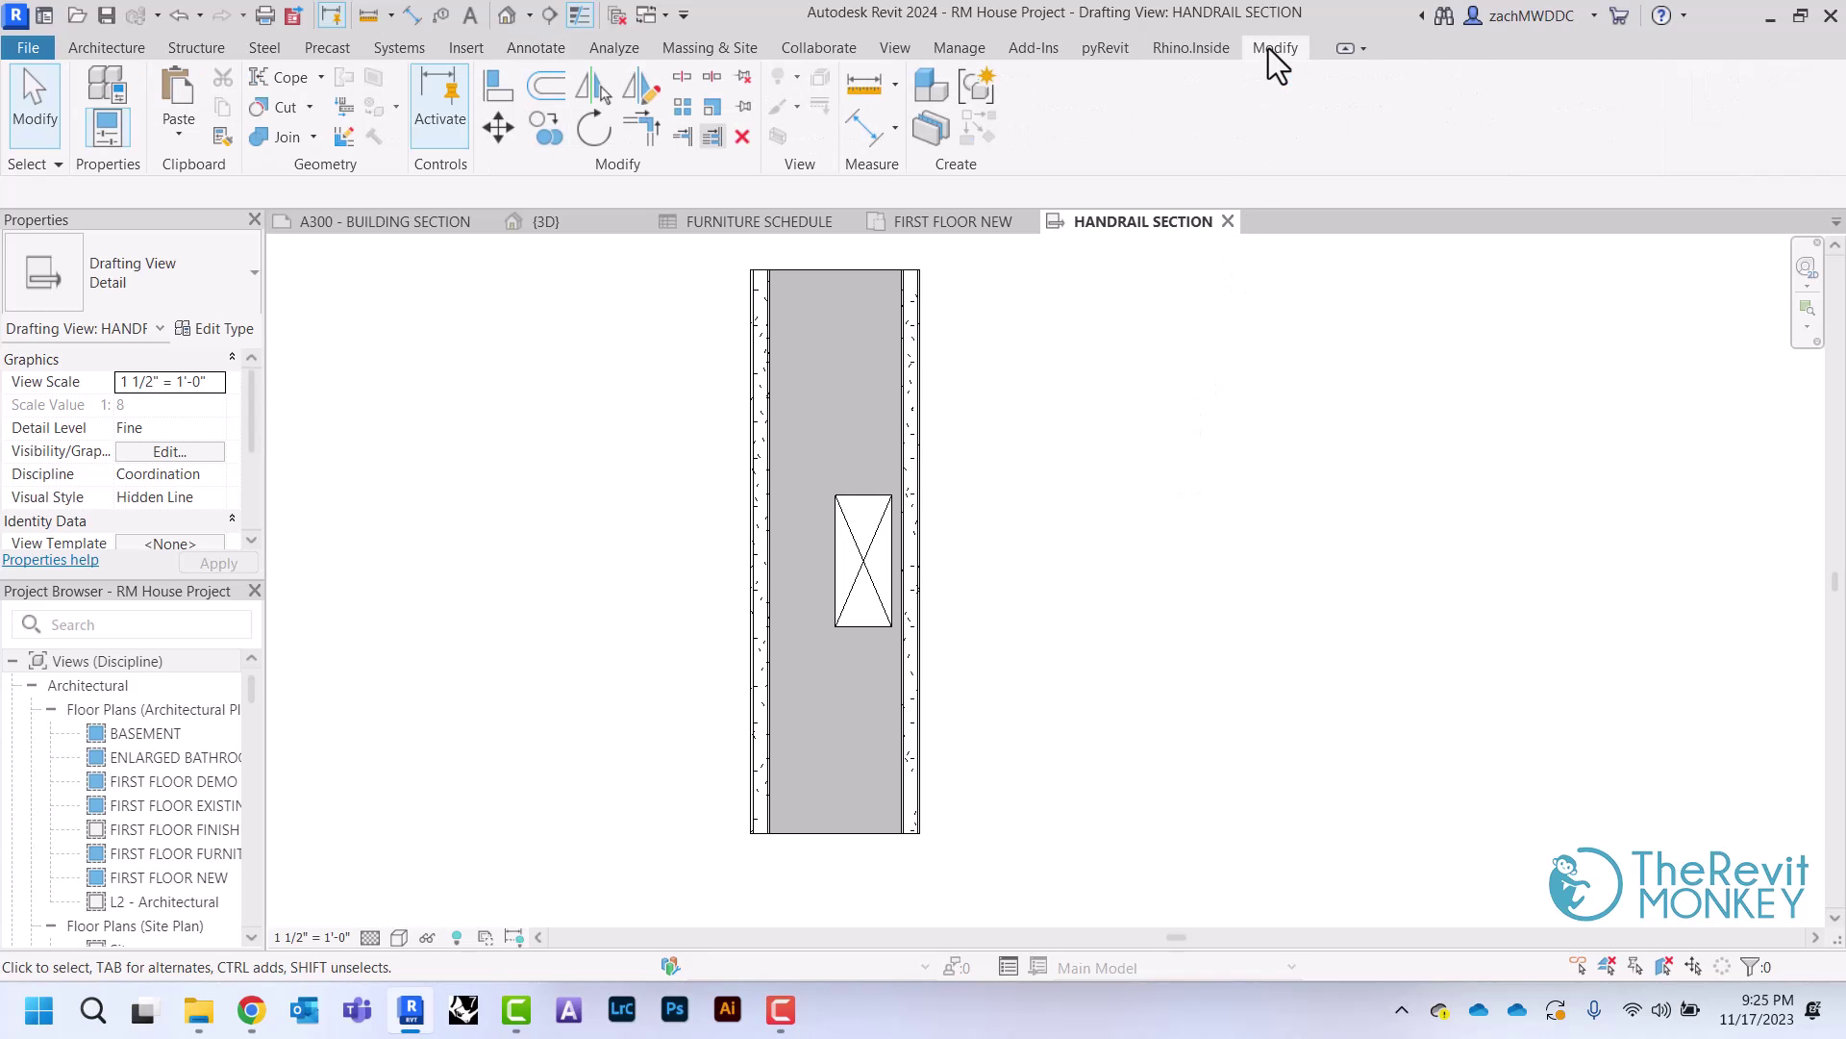
left_click(498, 88)
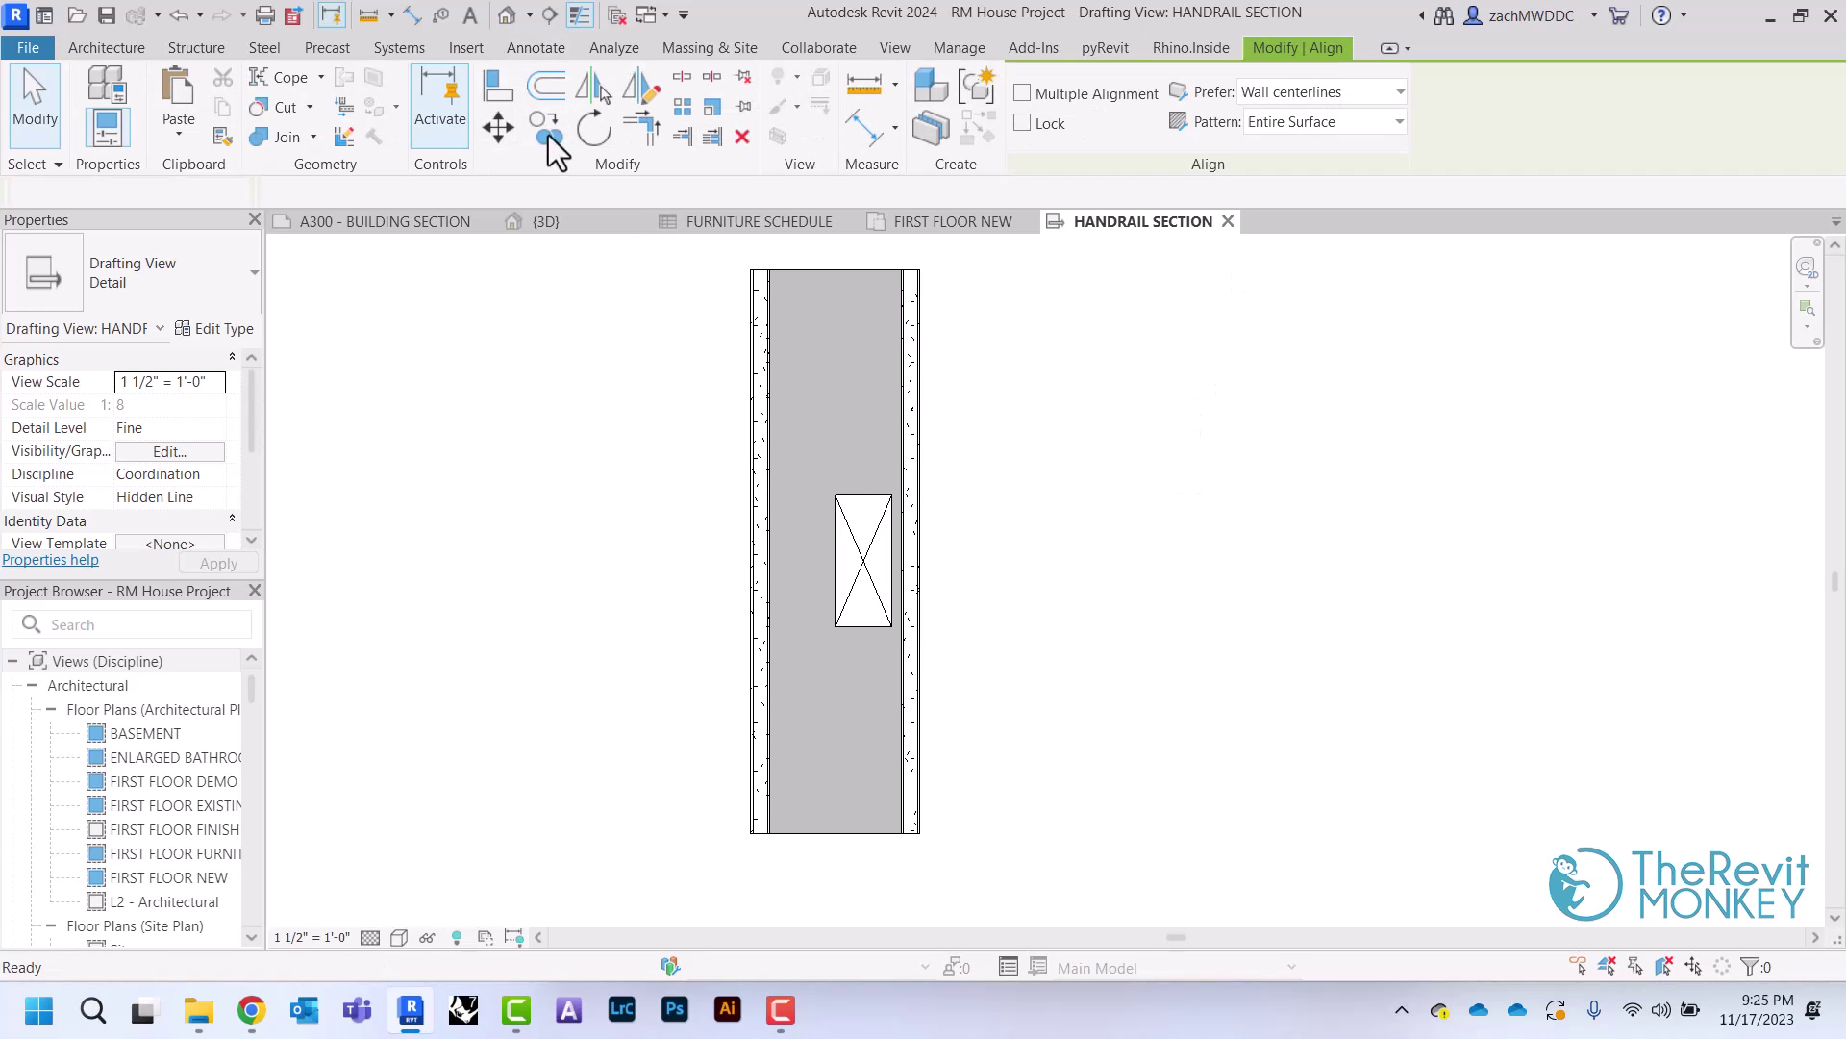
left_click(906, 483)
left_click(895, 535)
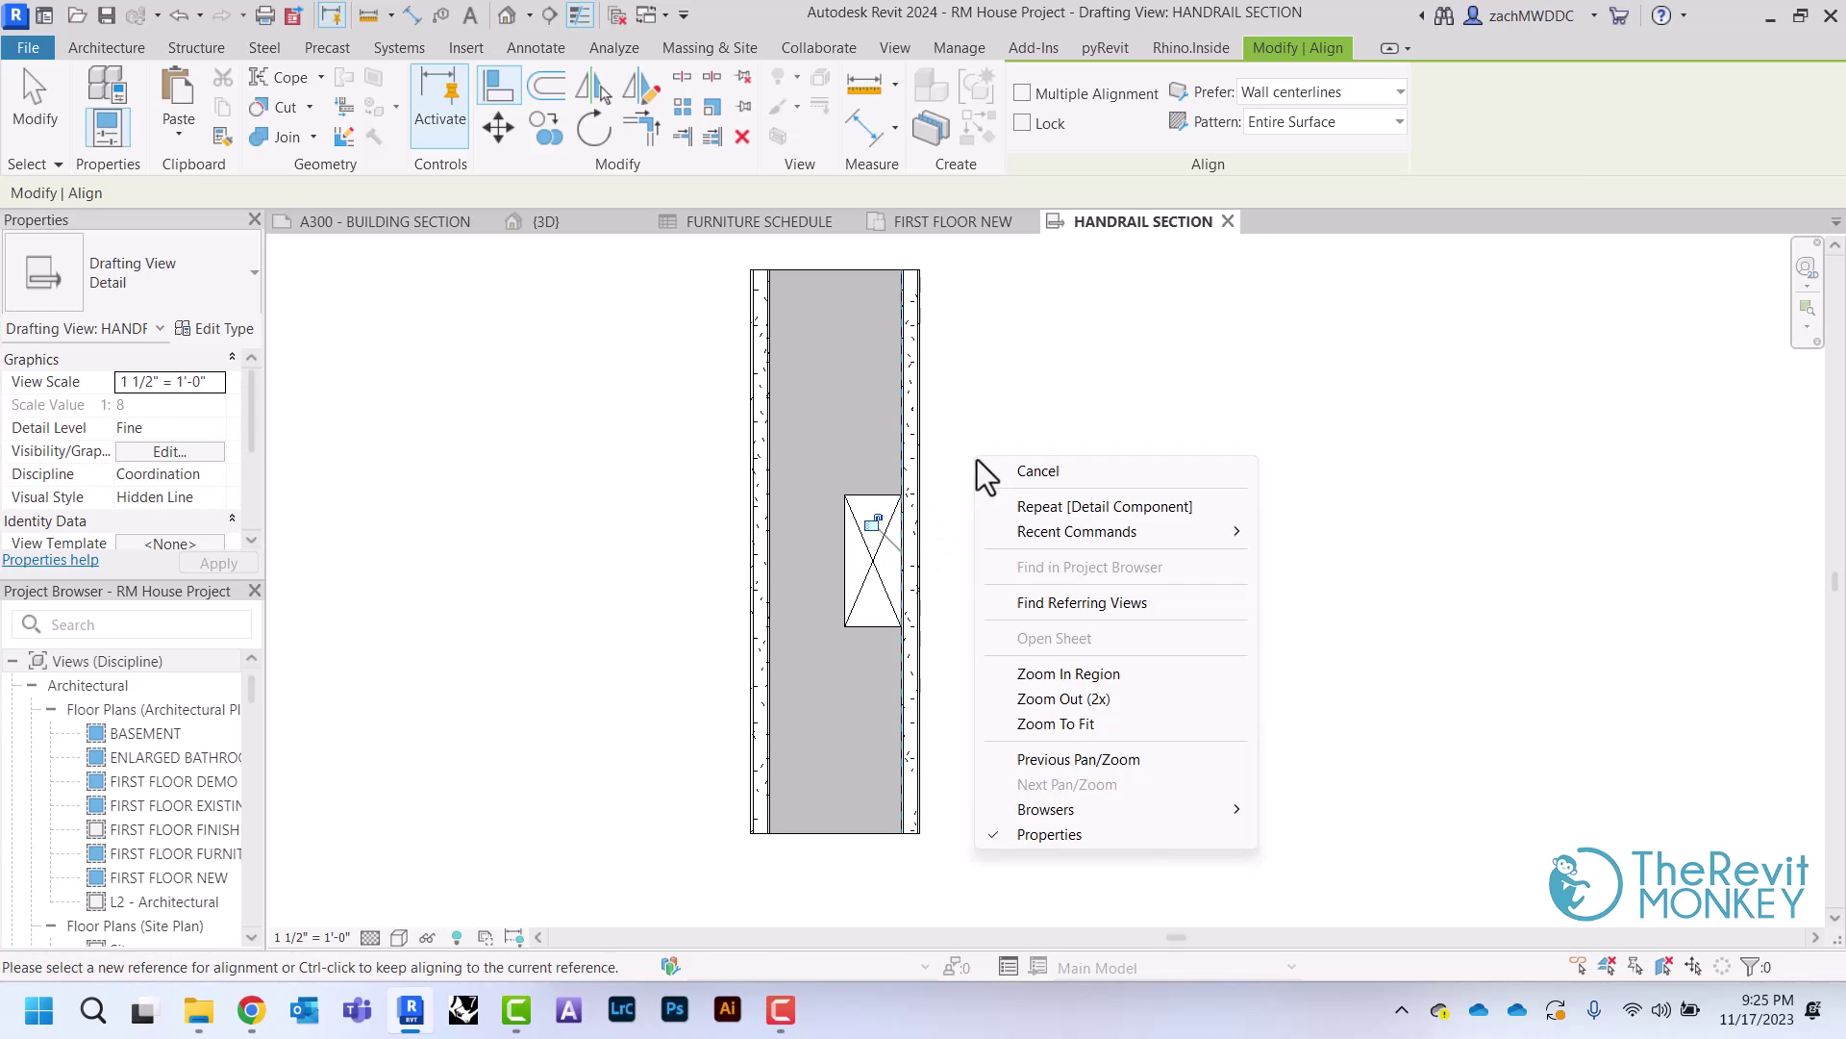
right_click(979, 462)
right_click(995, 470)
left_click(1021, 482)
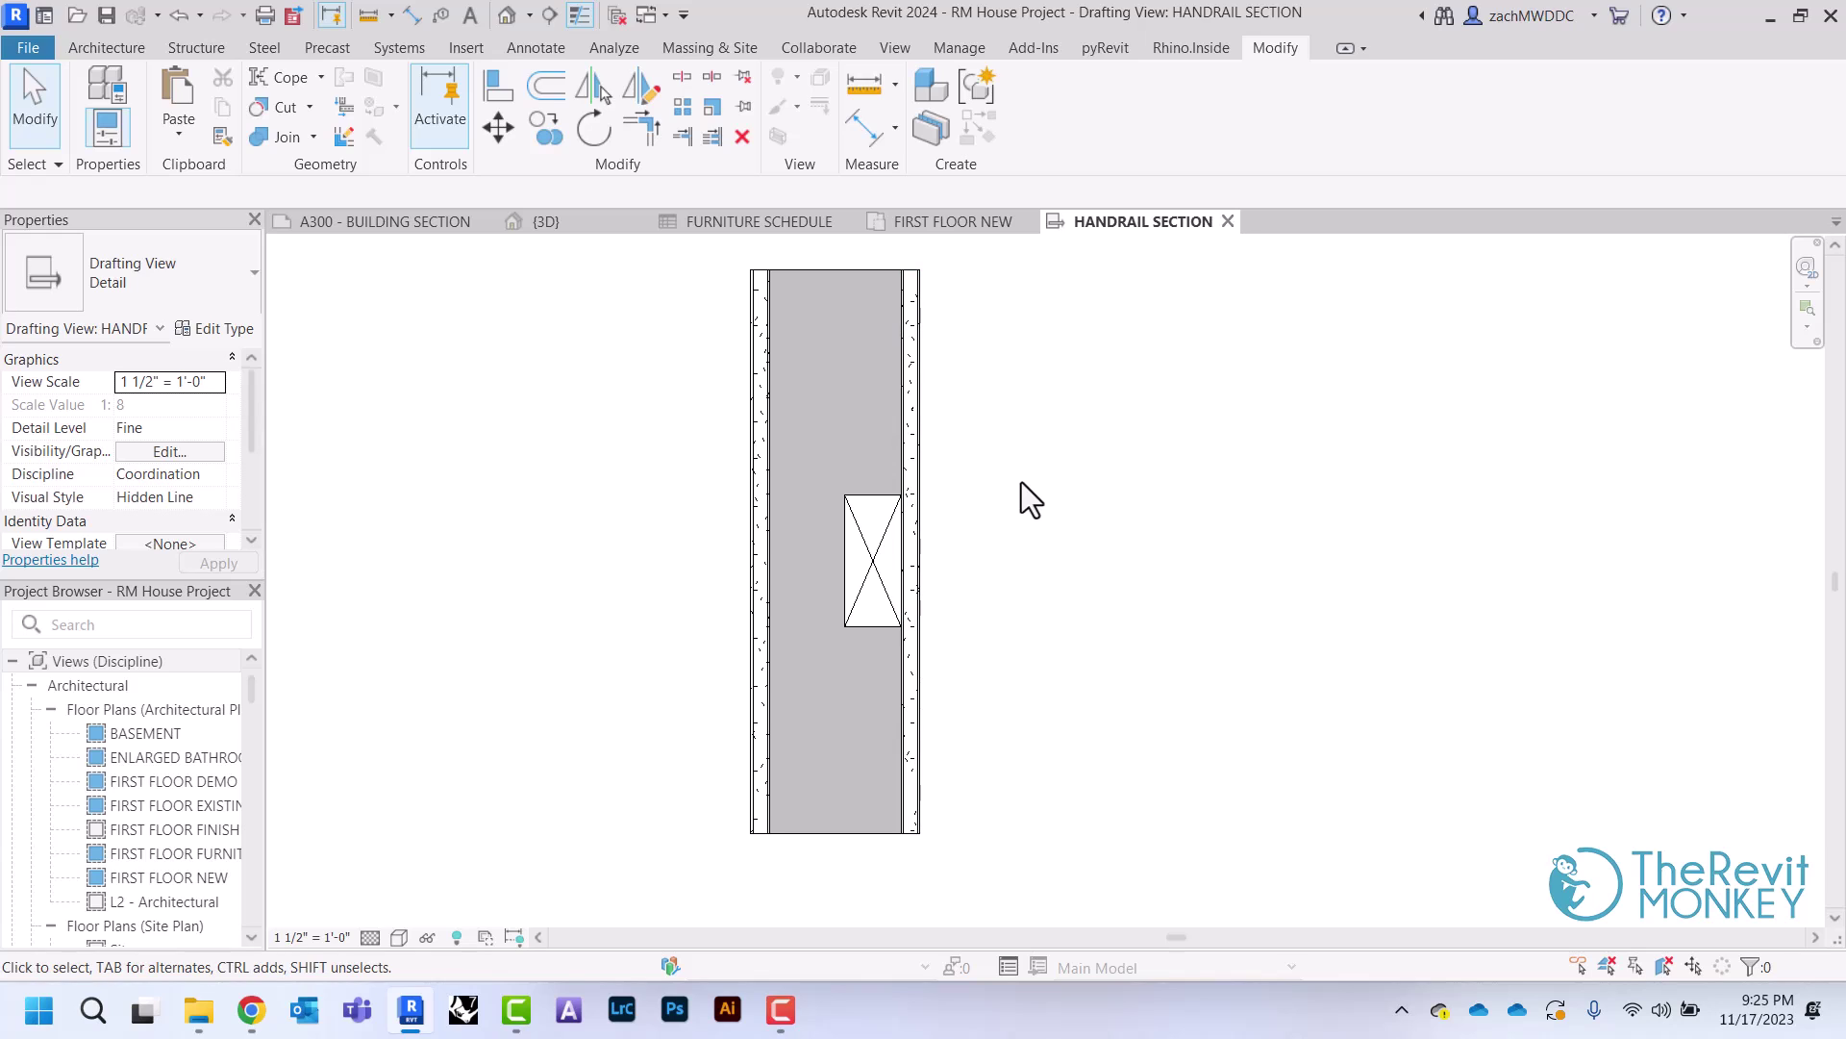
Draw a small detail-line circle just right of the wall as the handrail
left_click(535, 48)
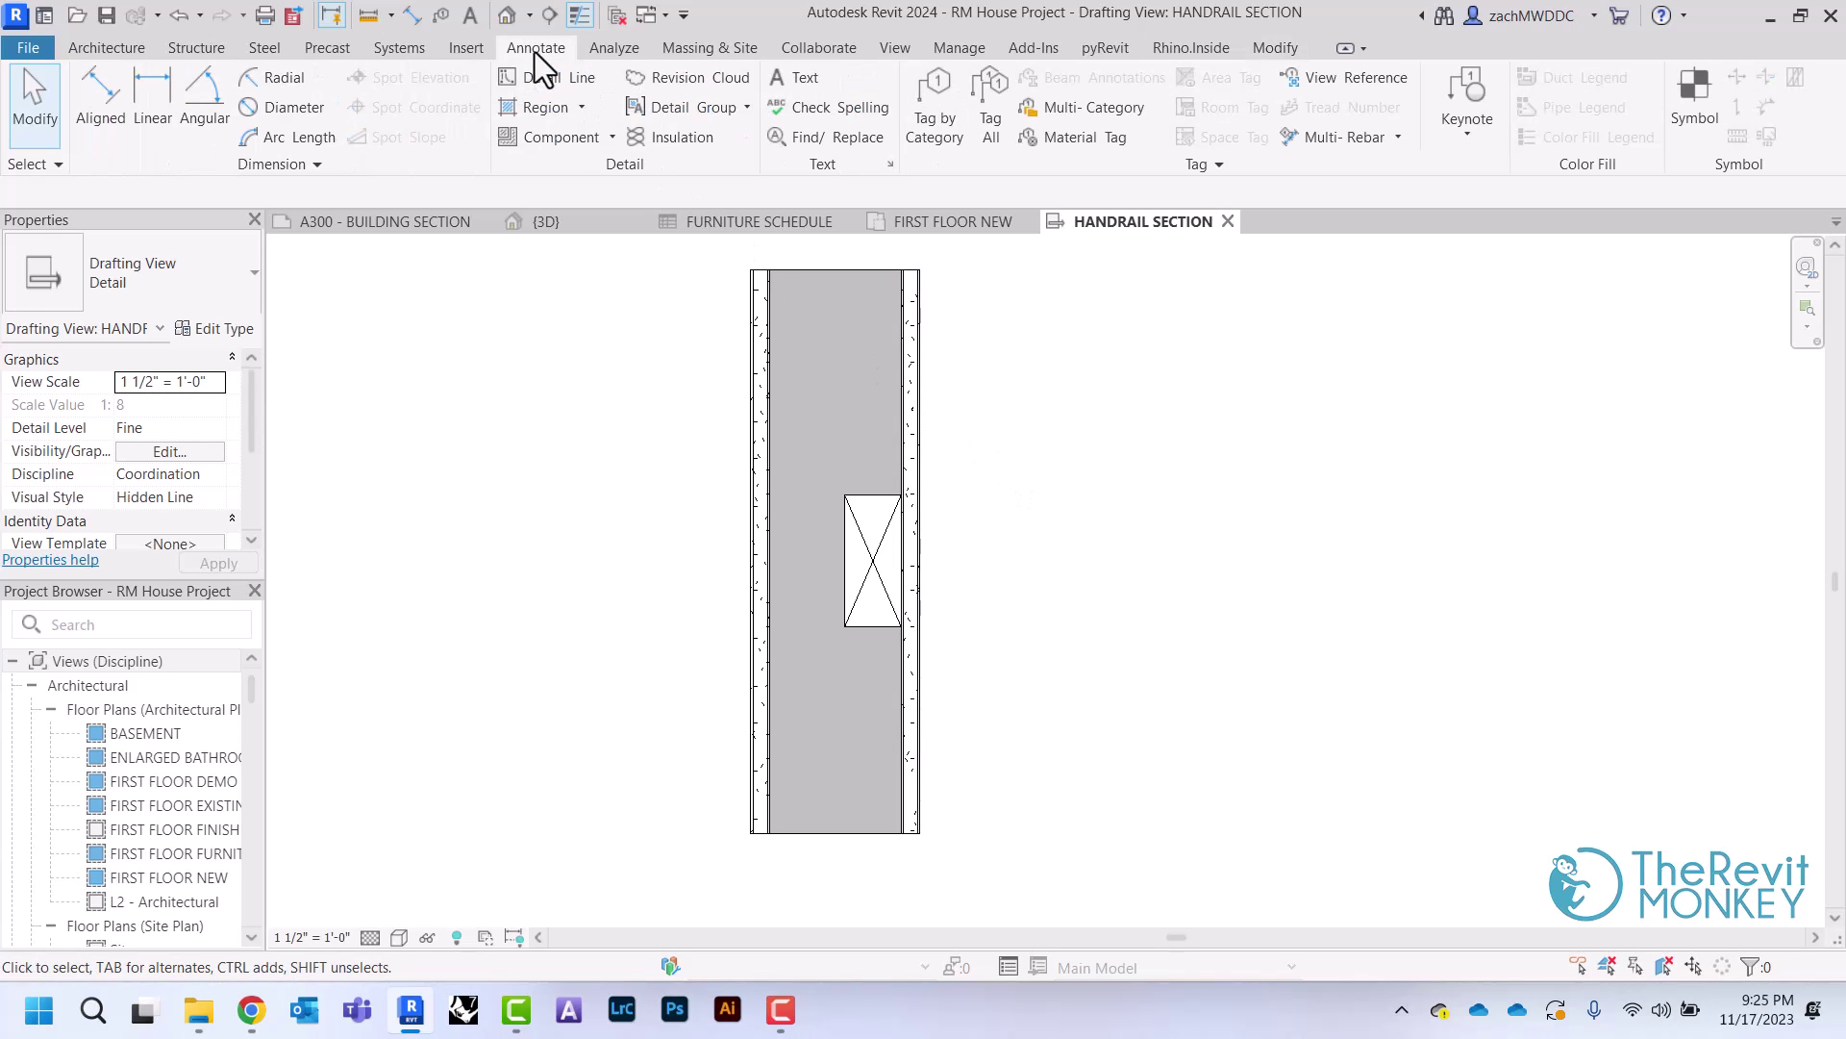
left_click(564, 83)
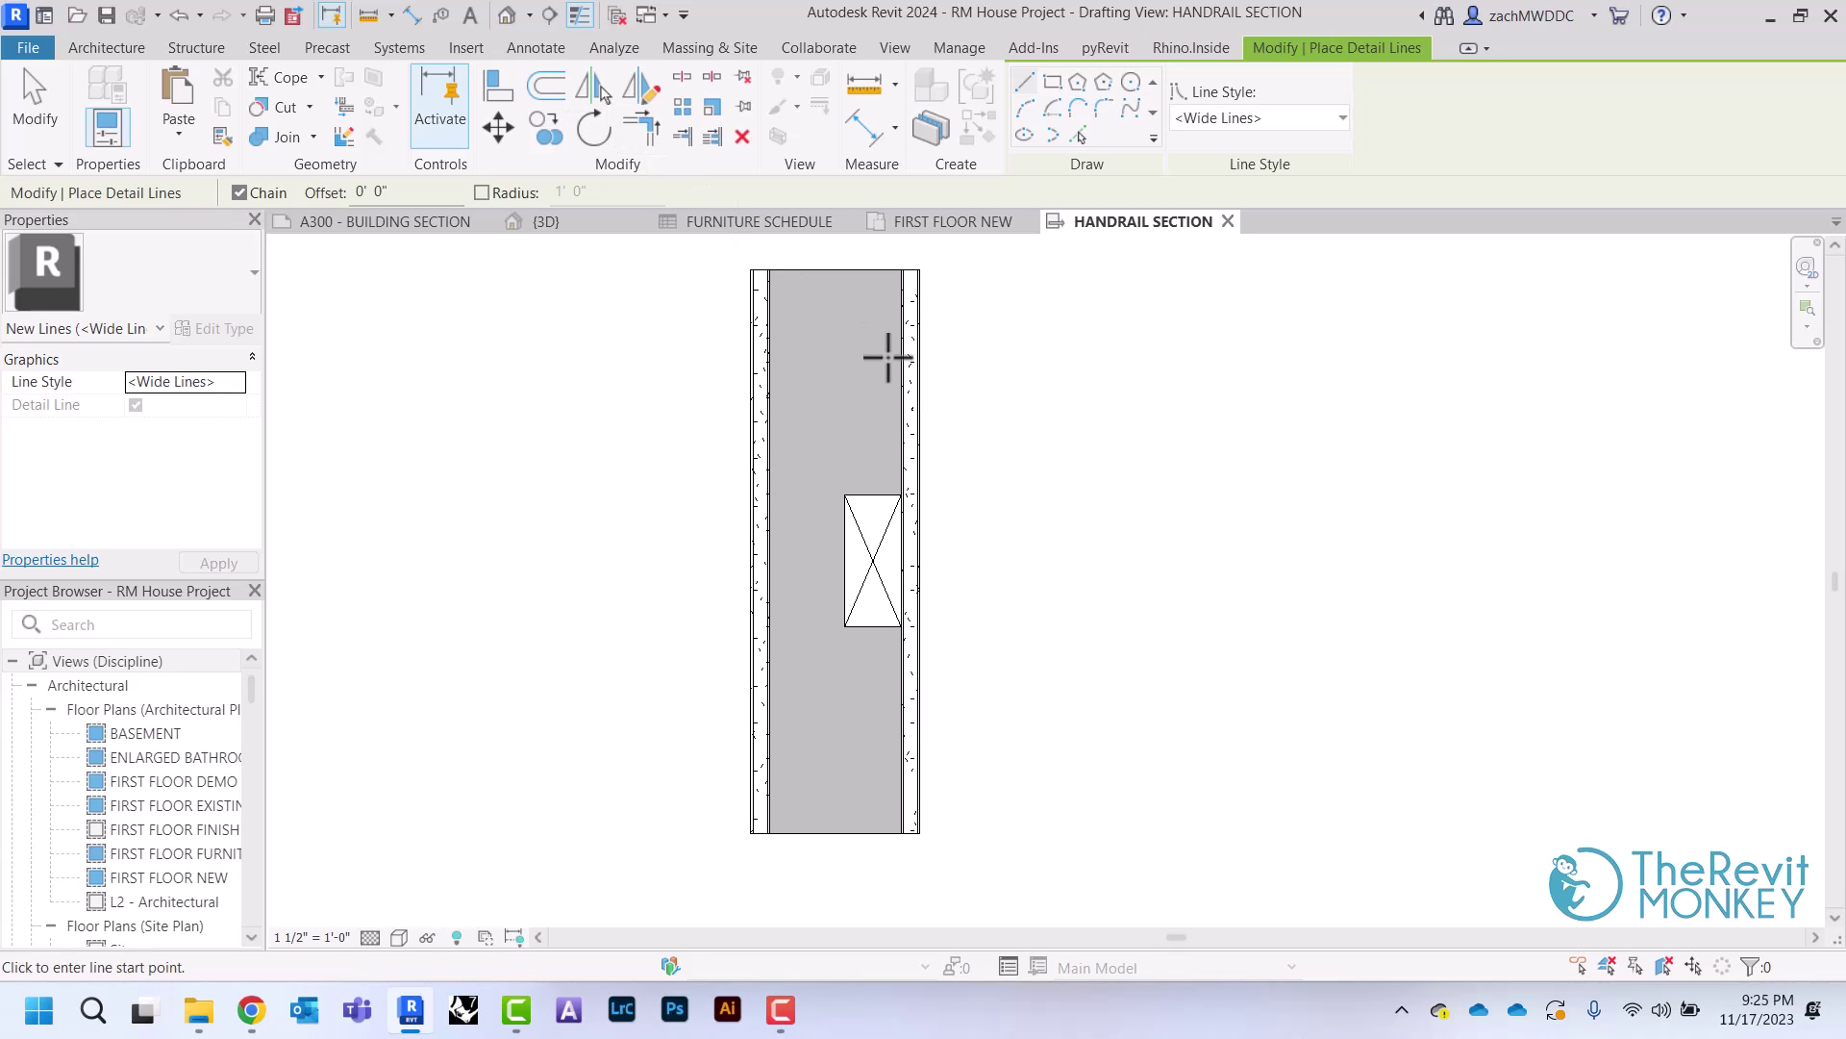
left_click(1001, 454)
right_click(1043, 453)
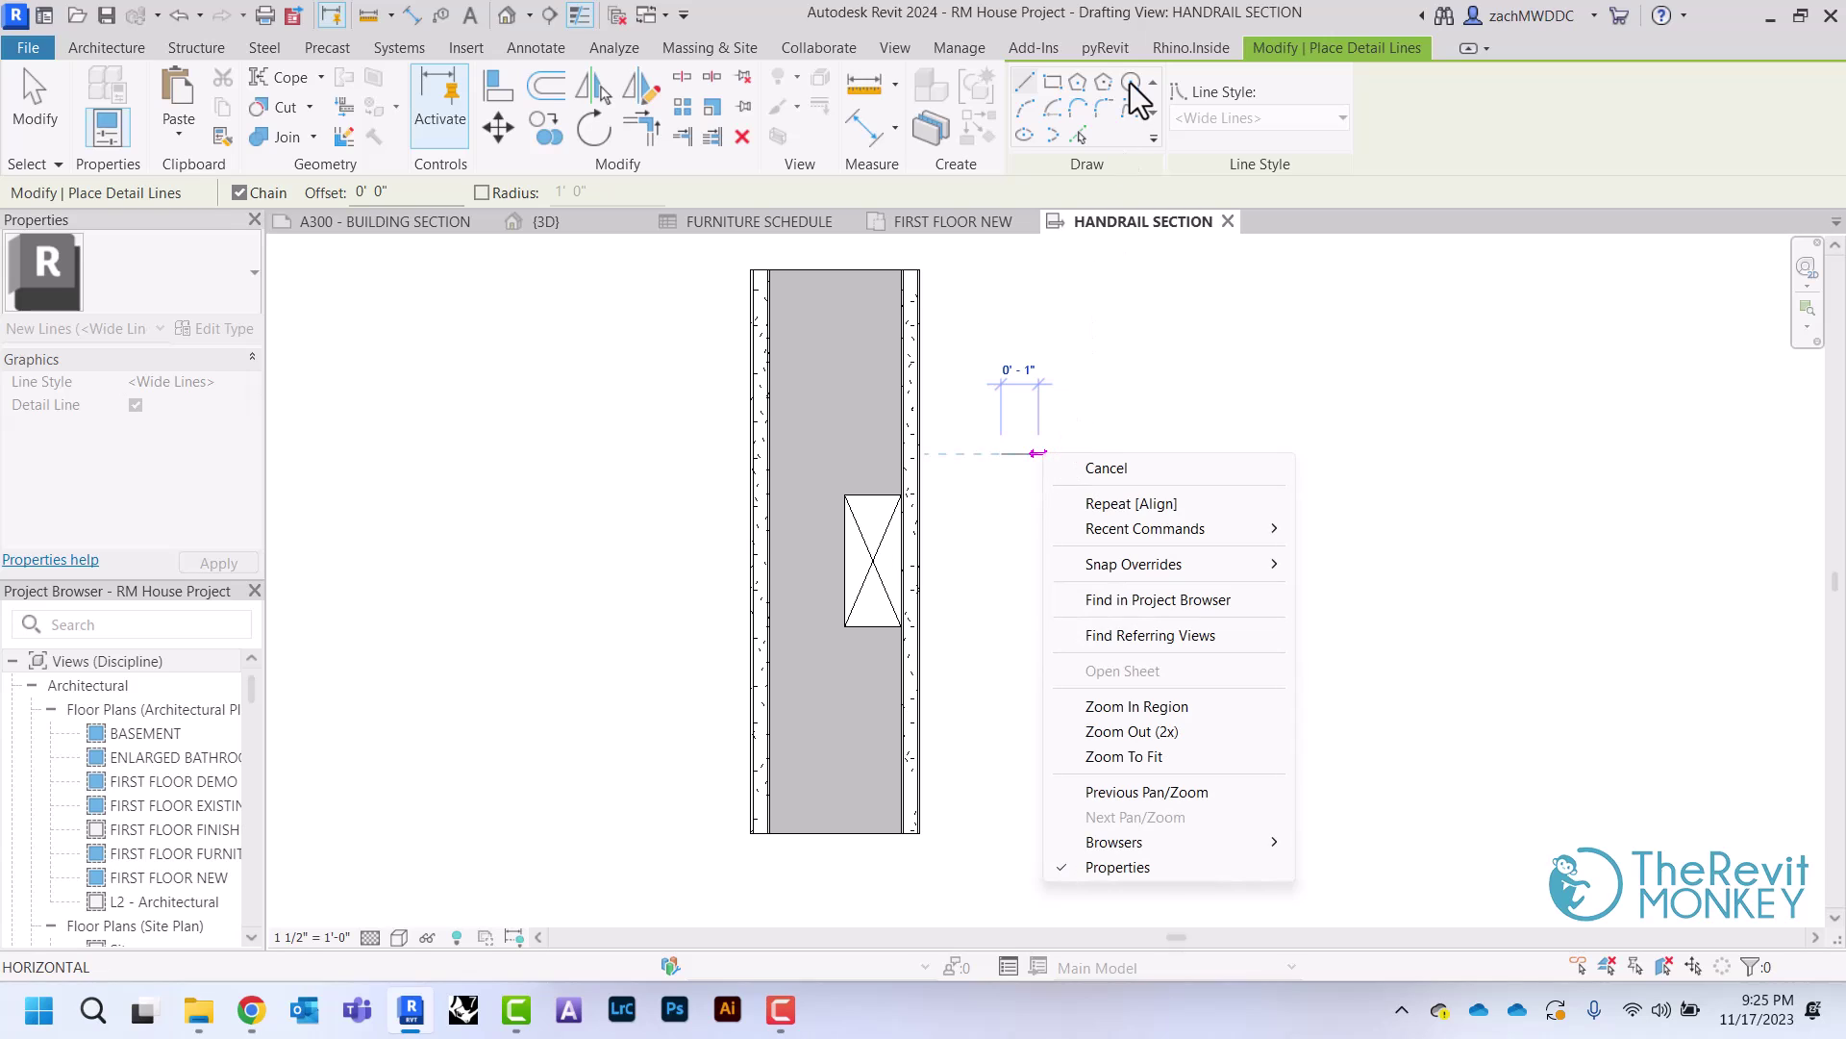
left_click(1131, 82)
left_click(985, 454)
left_click(1010, 452)
right_click(1027, 418)
left_click(1048, 425)
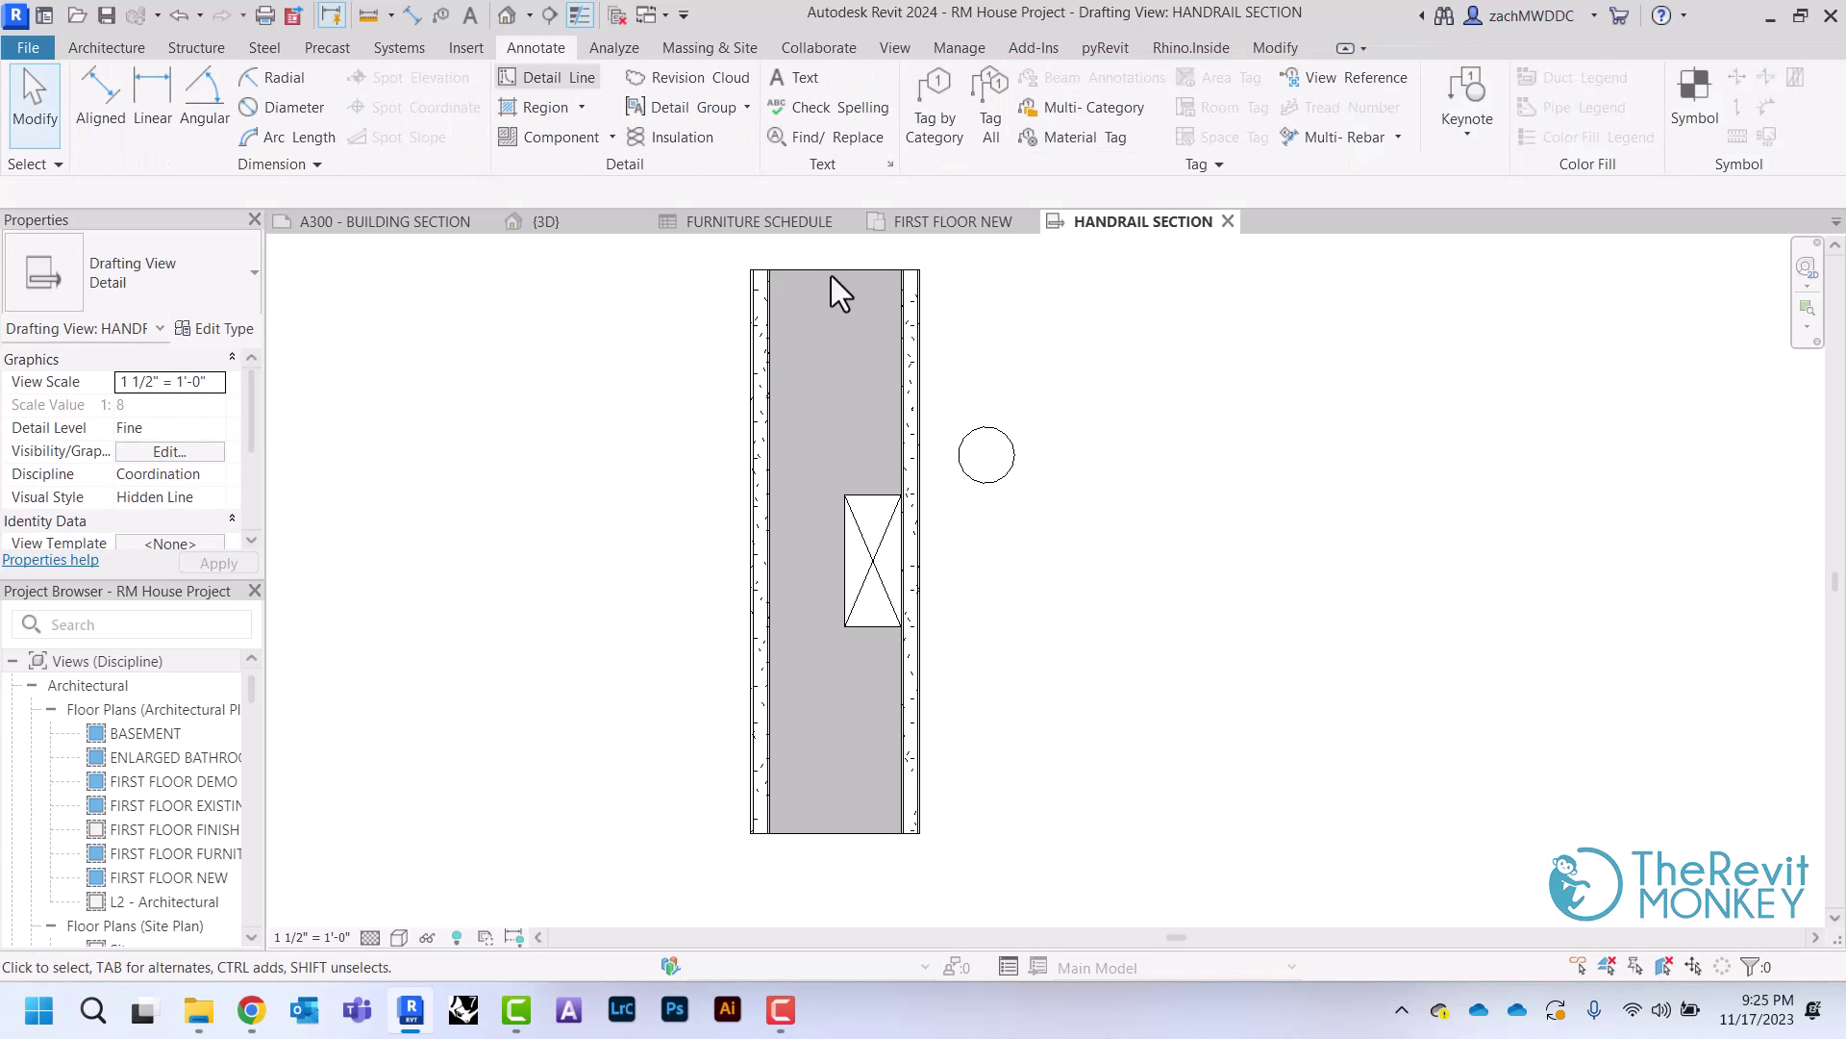
Add an aligned dimension from the wall face across both sides of the circle
left_click(413, 14)
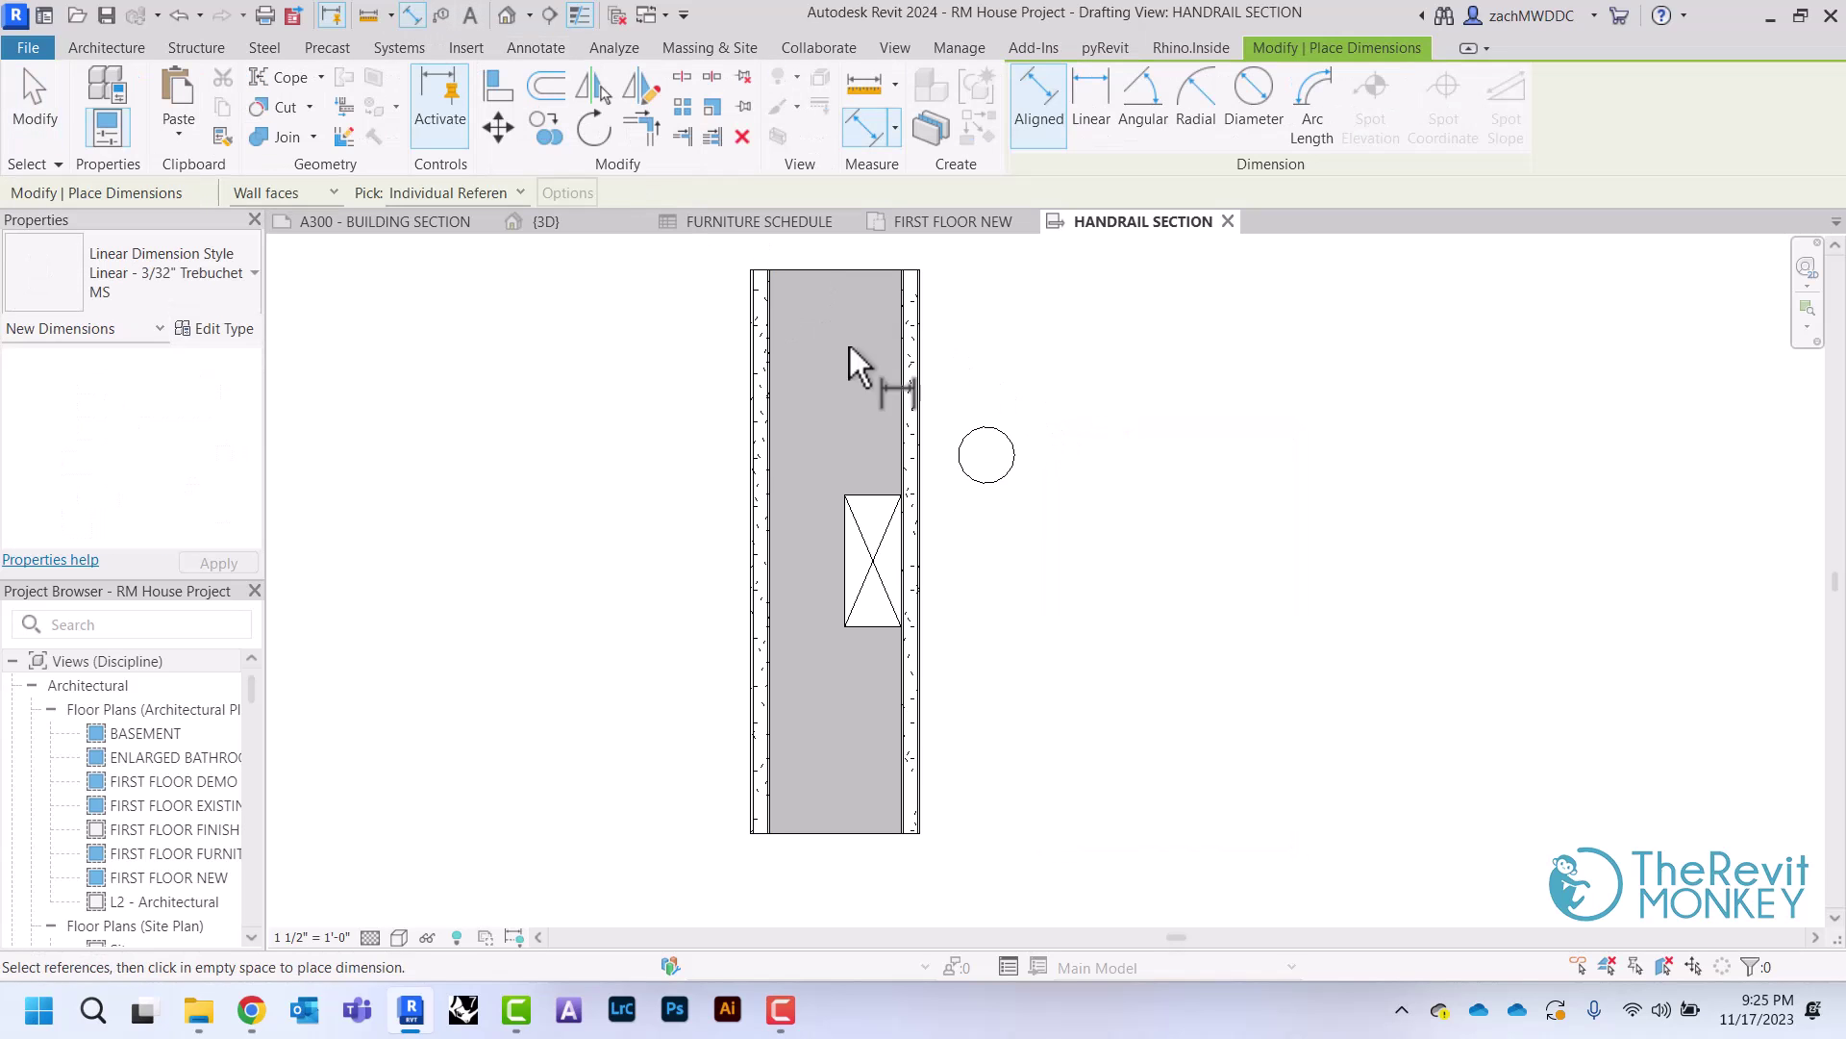
left_click(920, 402)
left_click(962, 453)
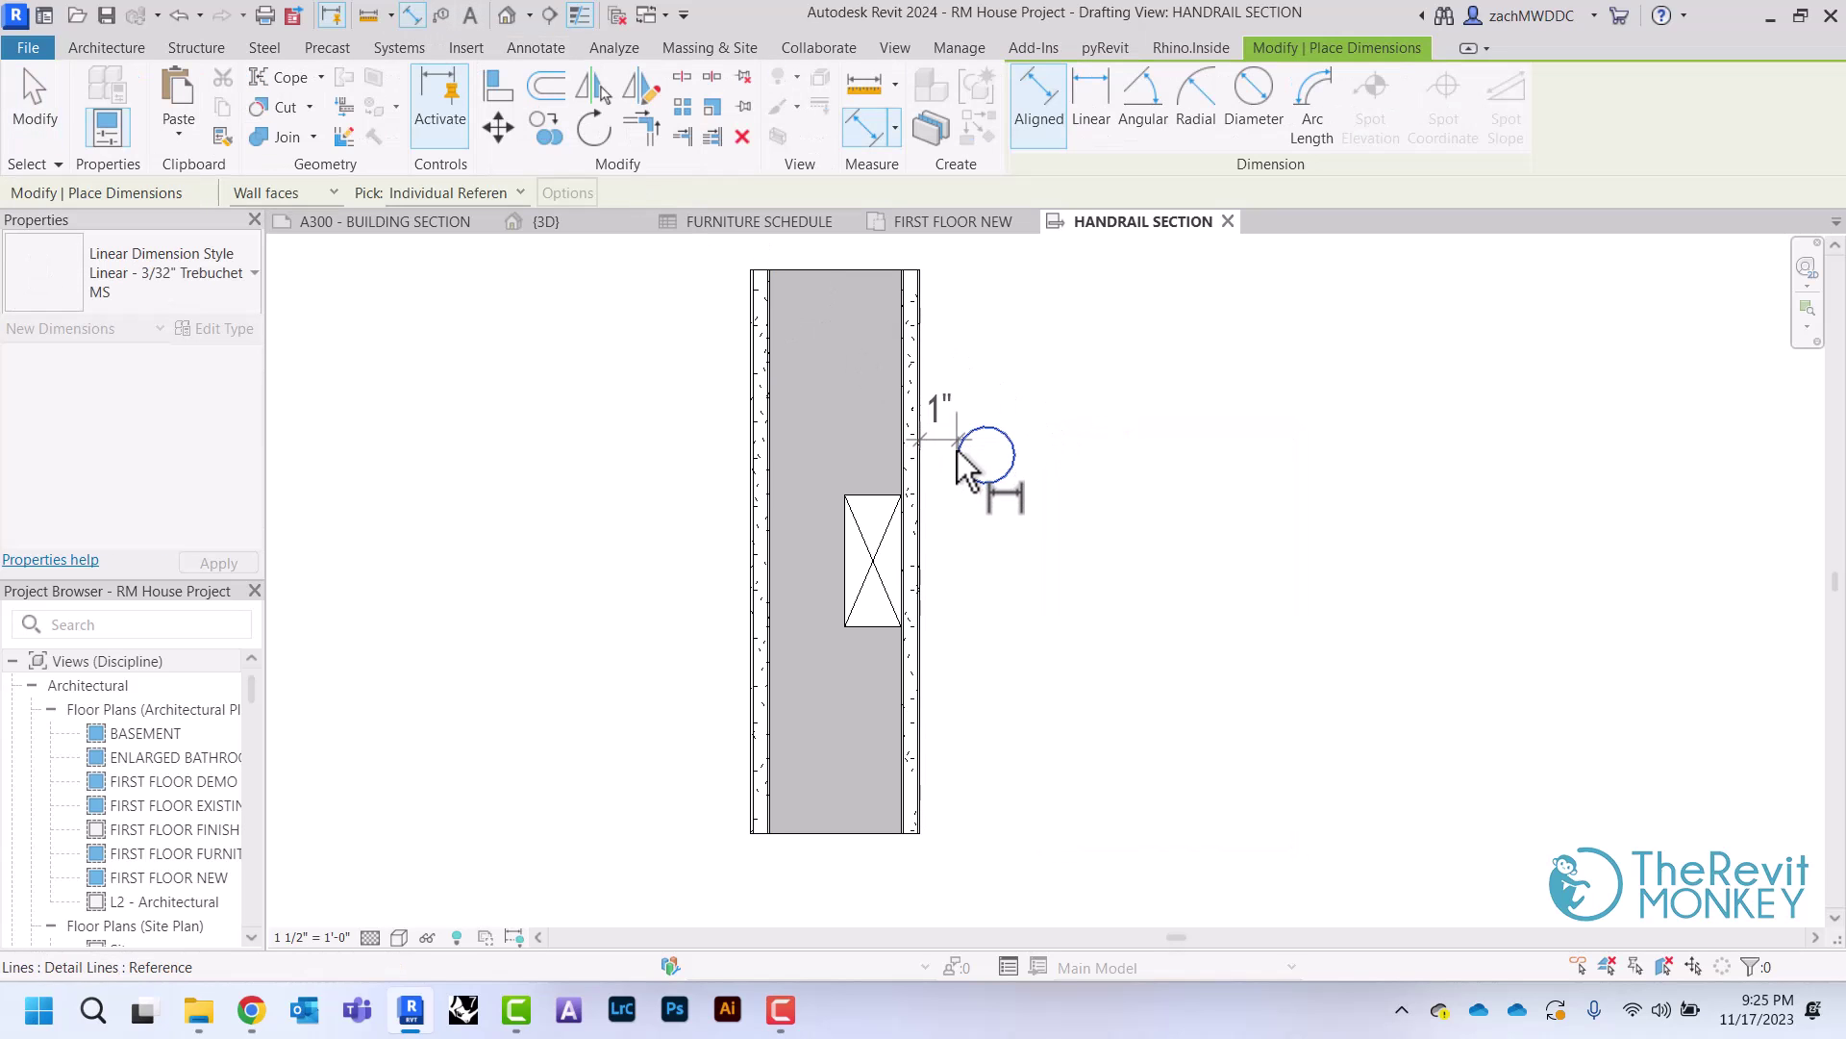
left_click(1016, 452)
left_click(1068, 398)
right_click(1071, 393)
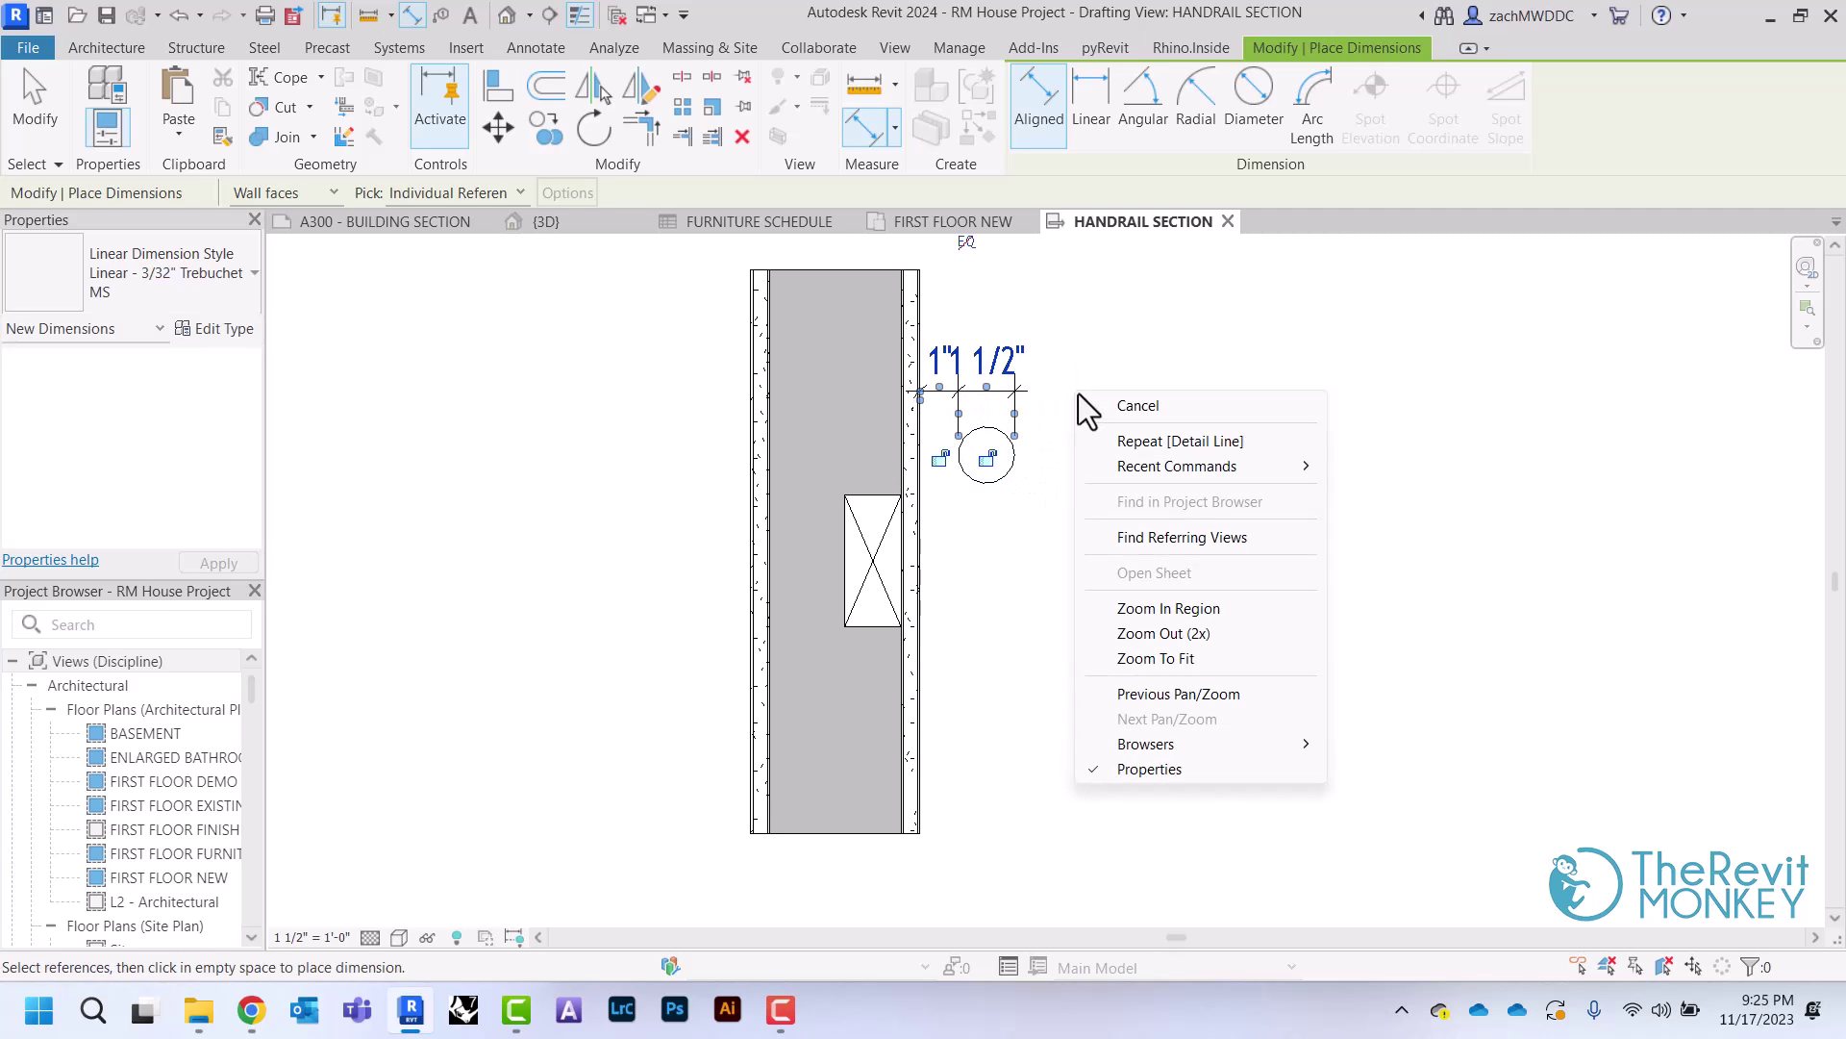
left_click(1098, 408)
right_click(1054, 442)
left_click(1063, 449)
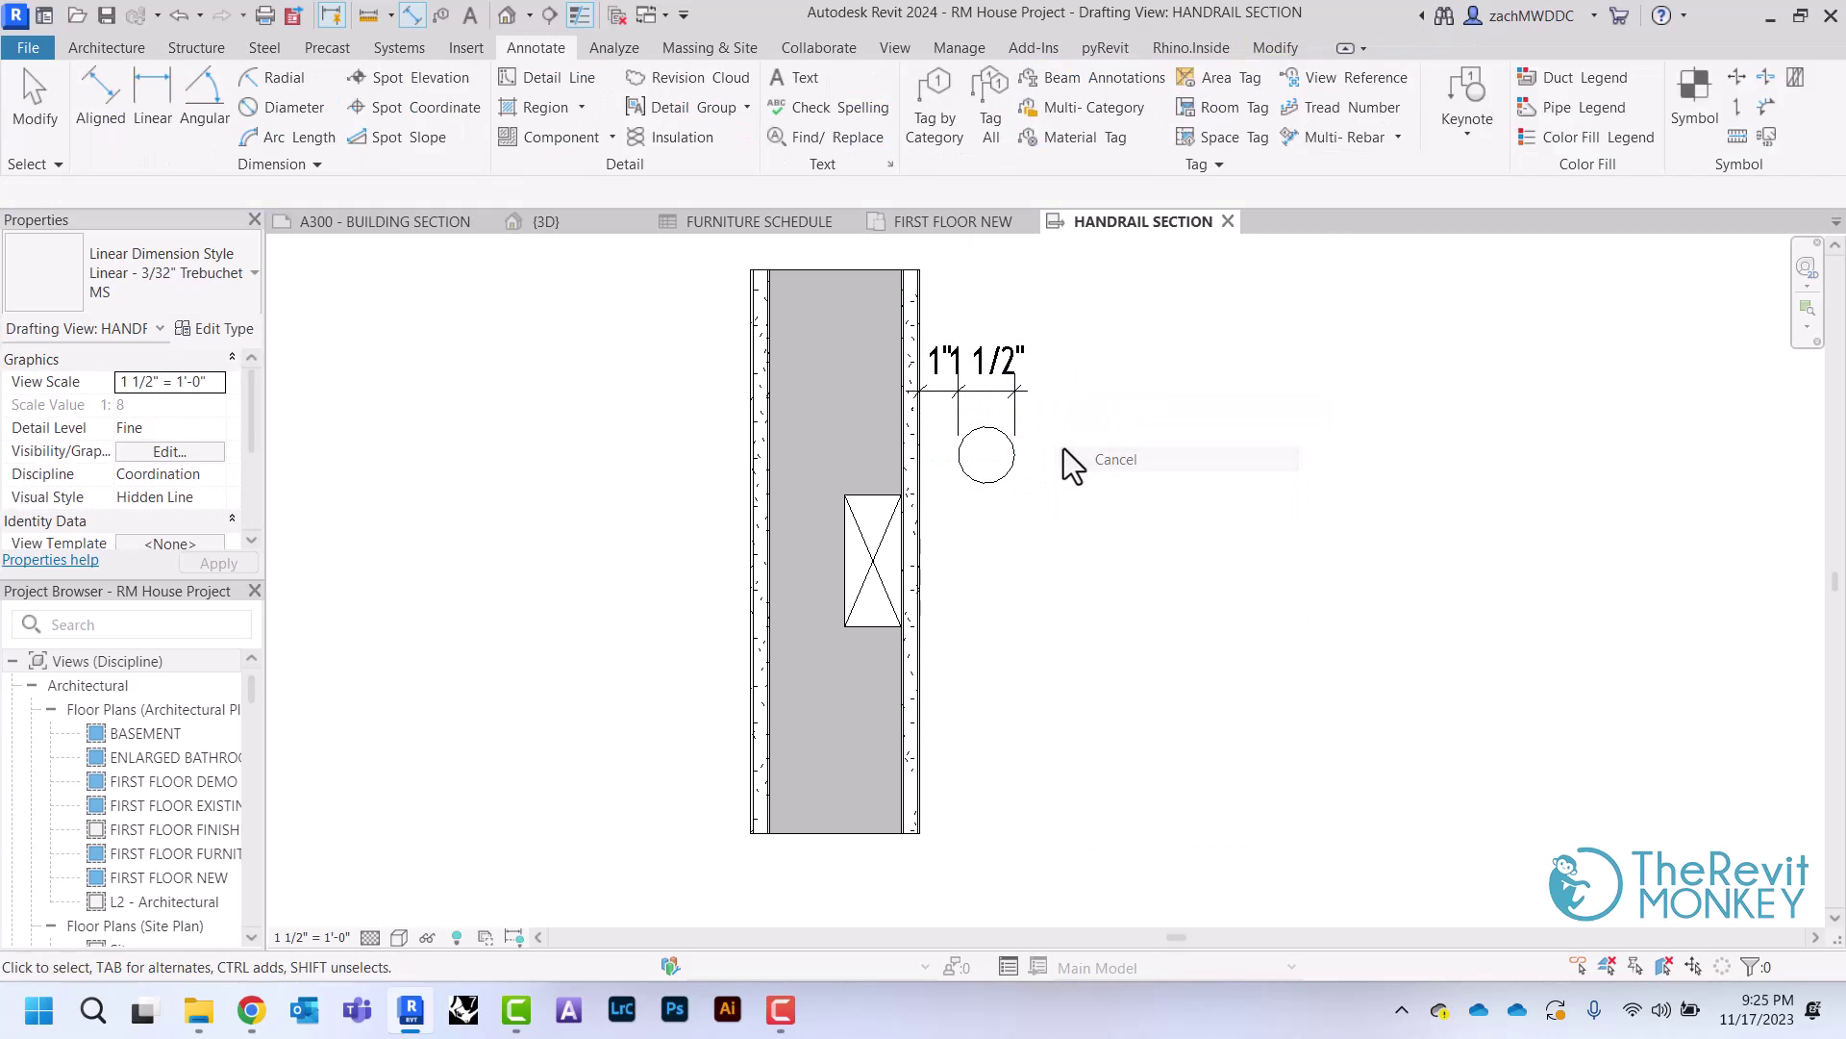
Set the handrail circle's gap from the wall to 1 1/2"
left_click(1014, 479)
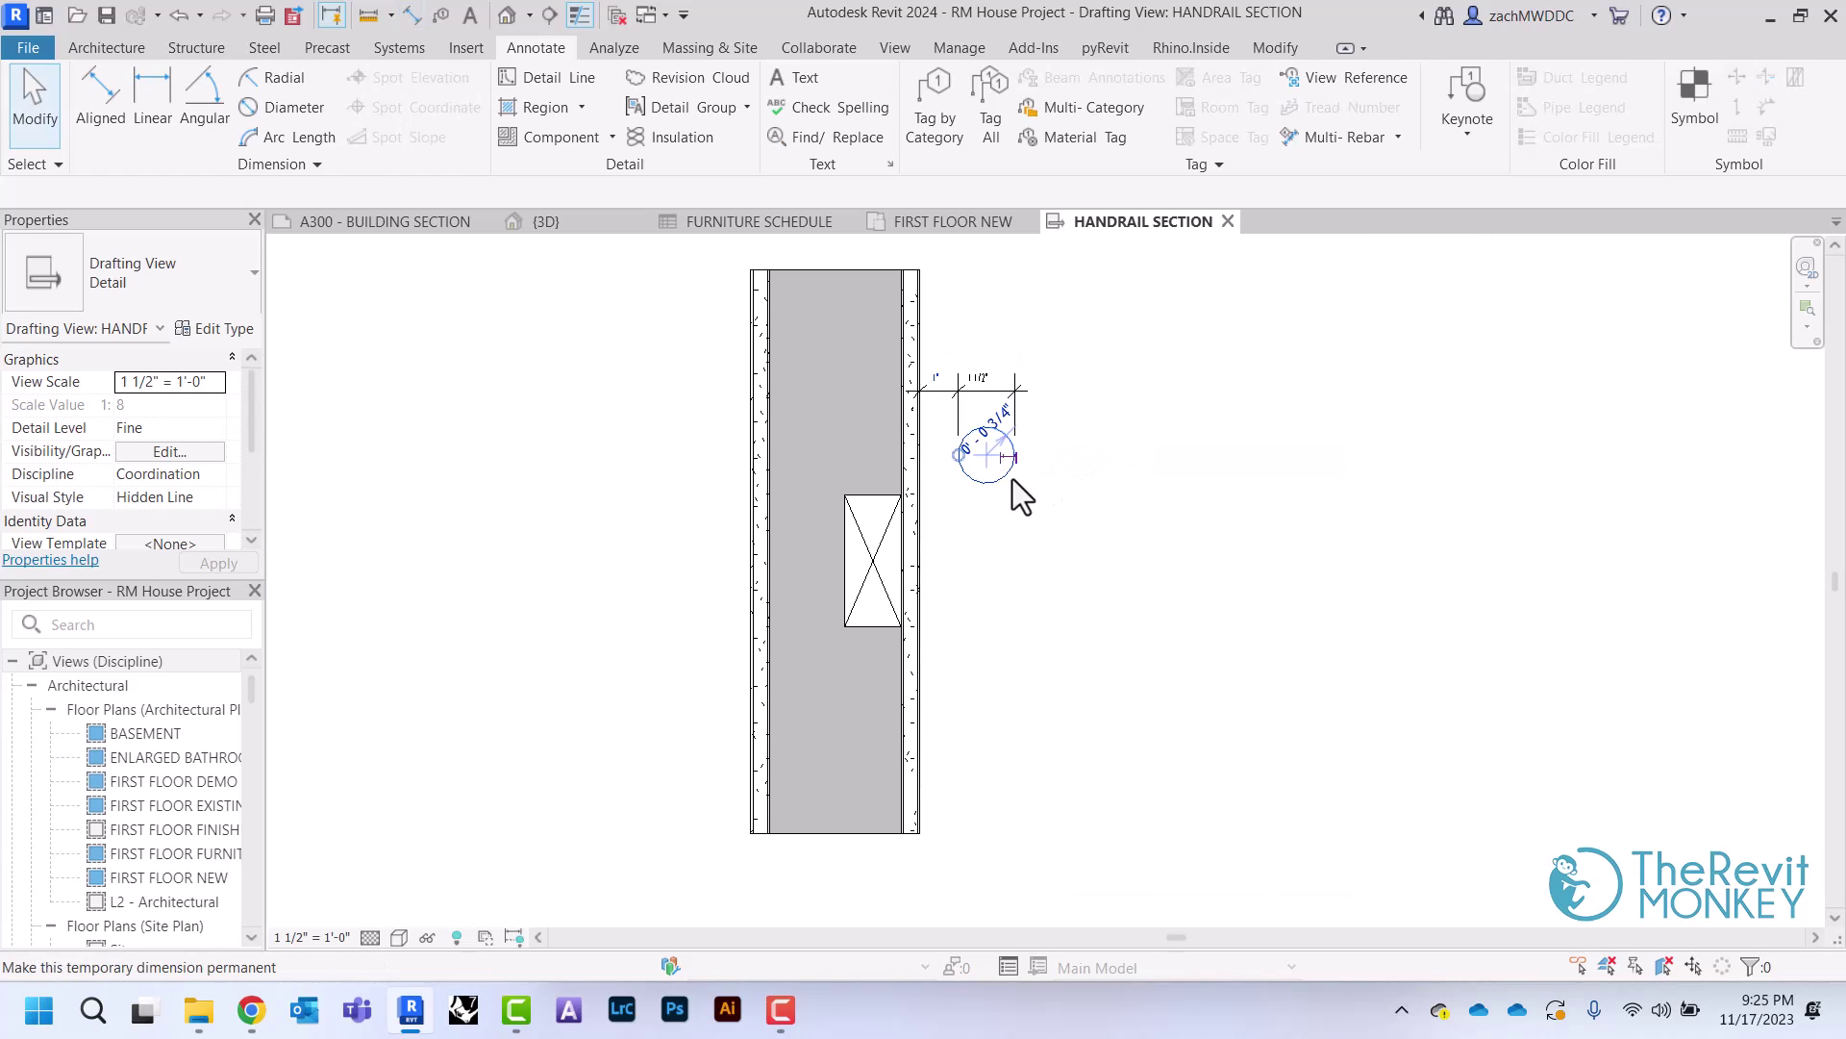
left_click(933, 386)
type("1")
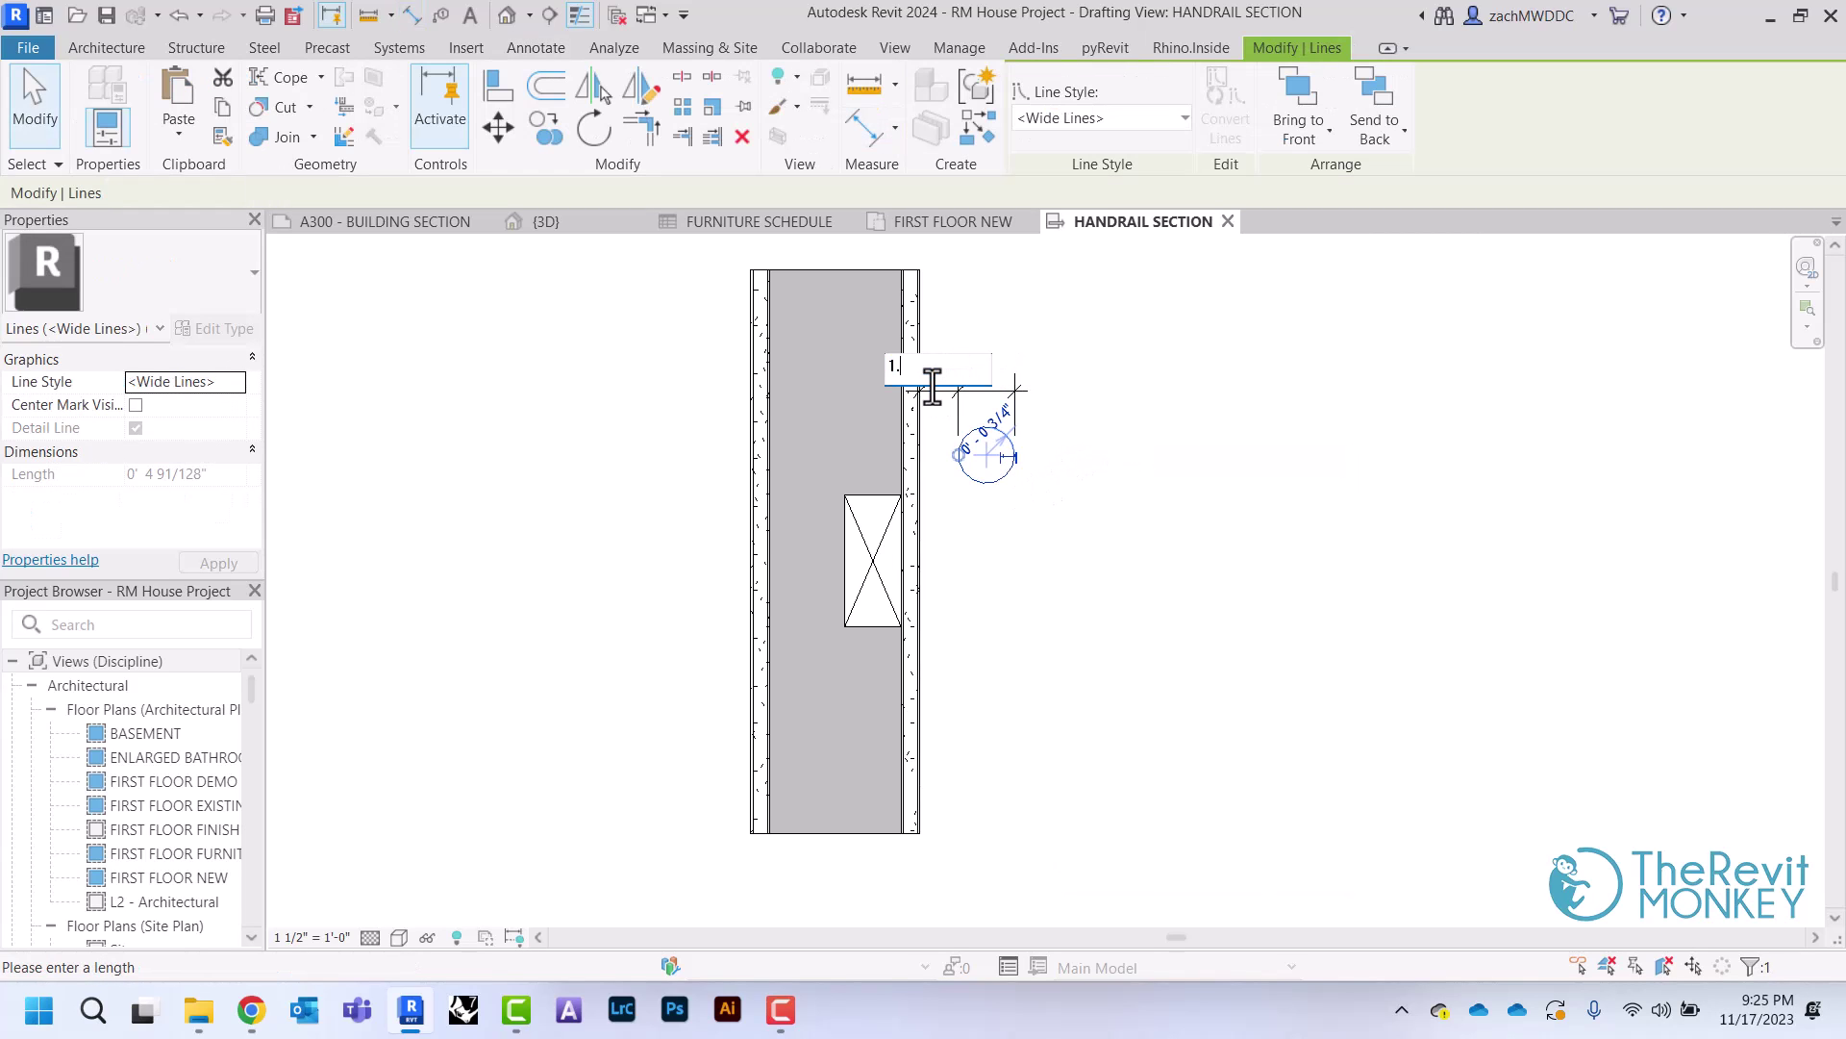
type(".5")
key("Return")
left_click(1037, 562)
Lift both 1 1/2" dimension values up onto leaders
scroll(1036, 492, "up", 2)
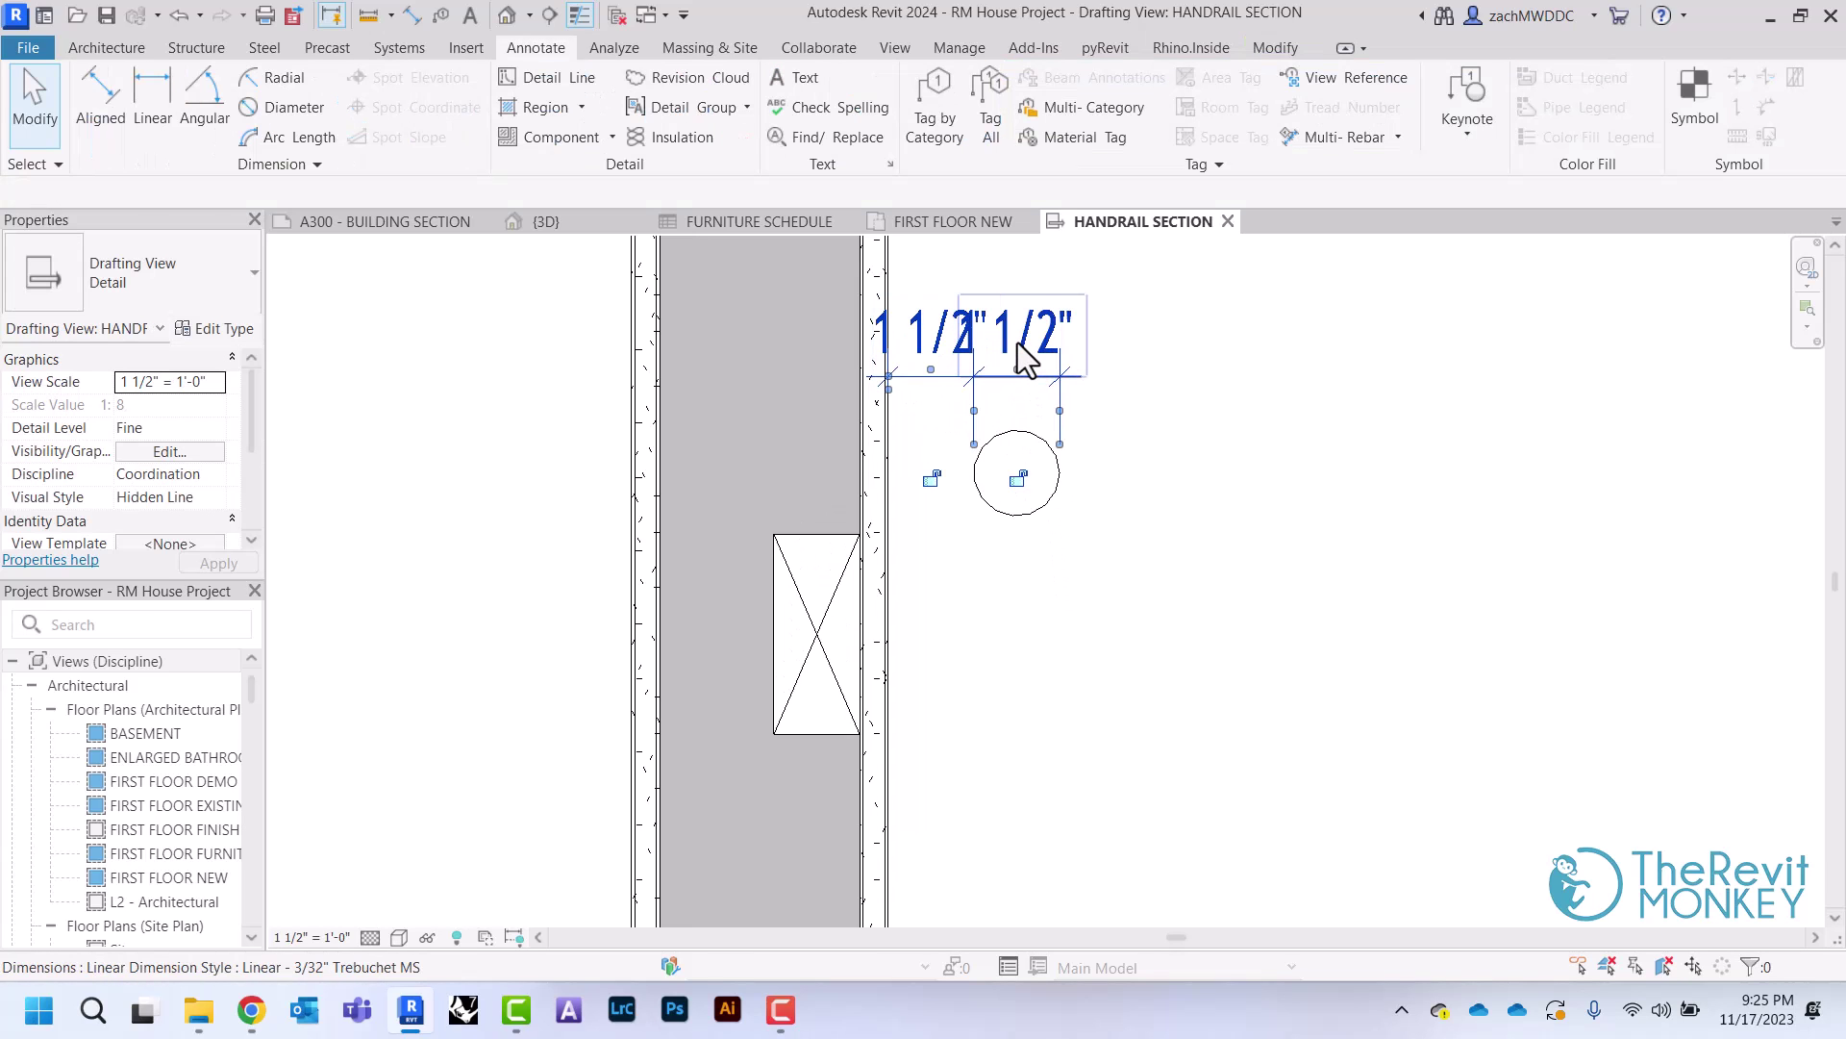
left_click(1023, 360)
left_click_drag(1017, 447, 1087, 416)
double_click(929, 408)
left_click(1137, 224)
left_click_drag(889, 435, 1084, 346)
left_click(1148, 577)
middle_click_drag(1148, 574, 1179, 606)
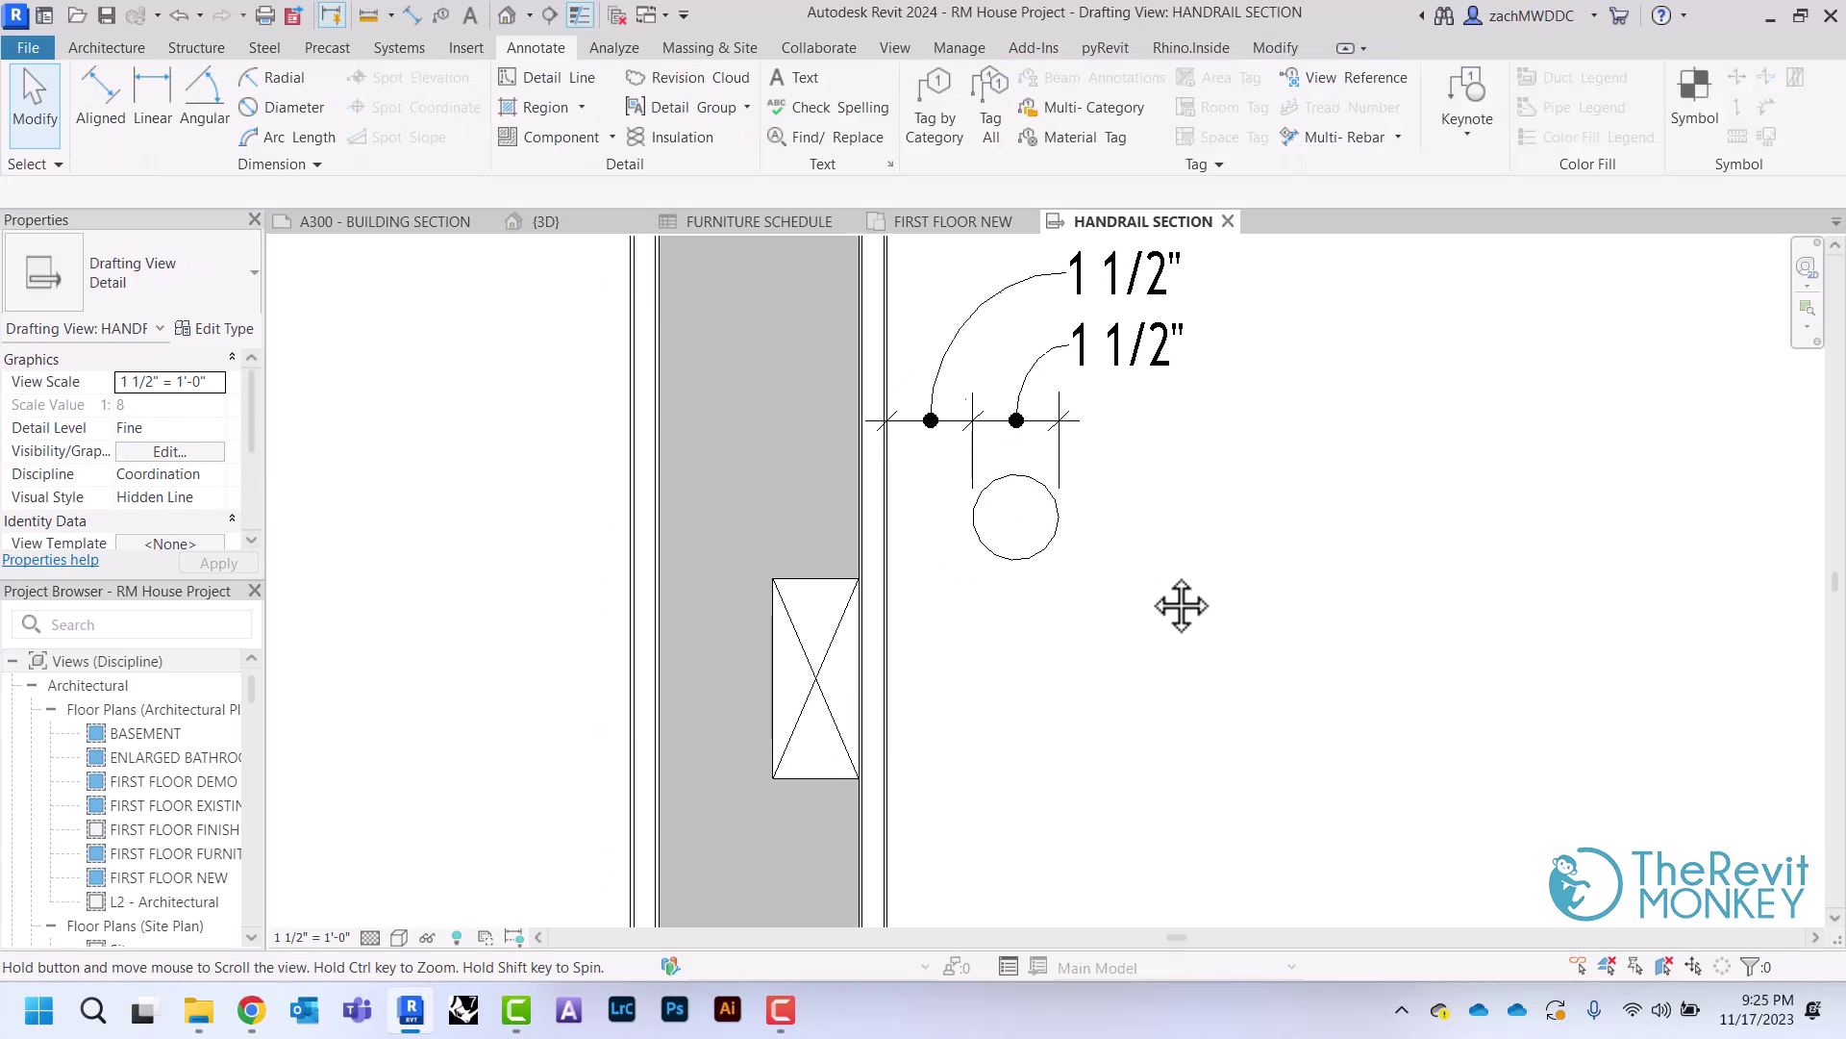
Draw an arc detail line from the handrail circle's bottom down to the wall face
left_click(561, 77)
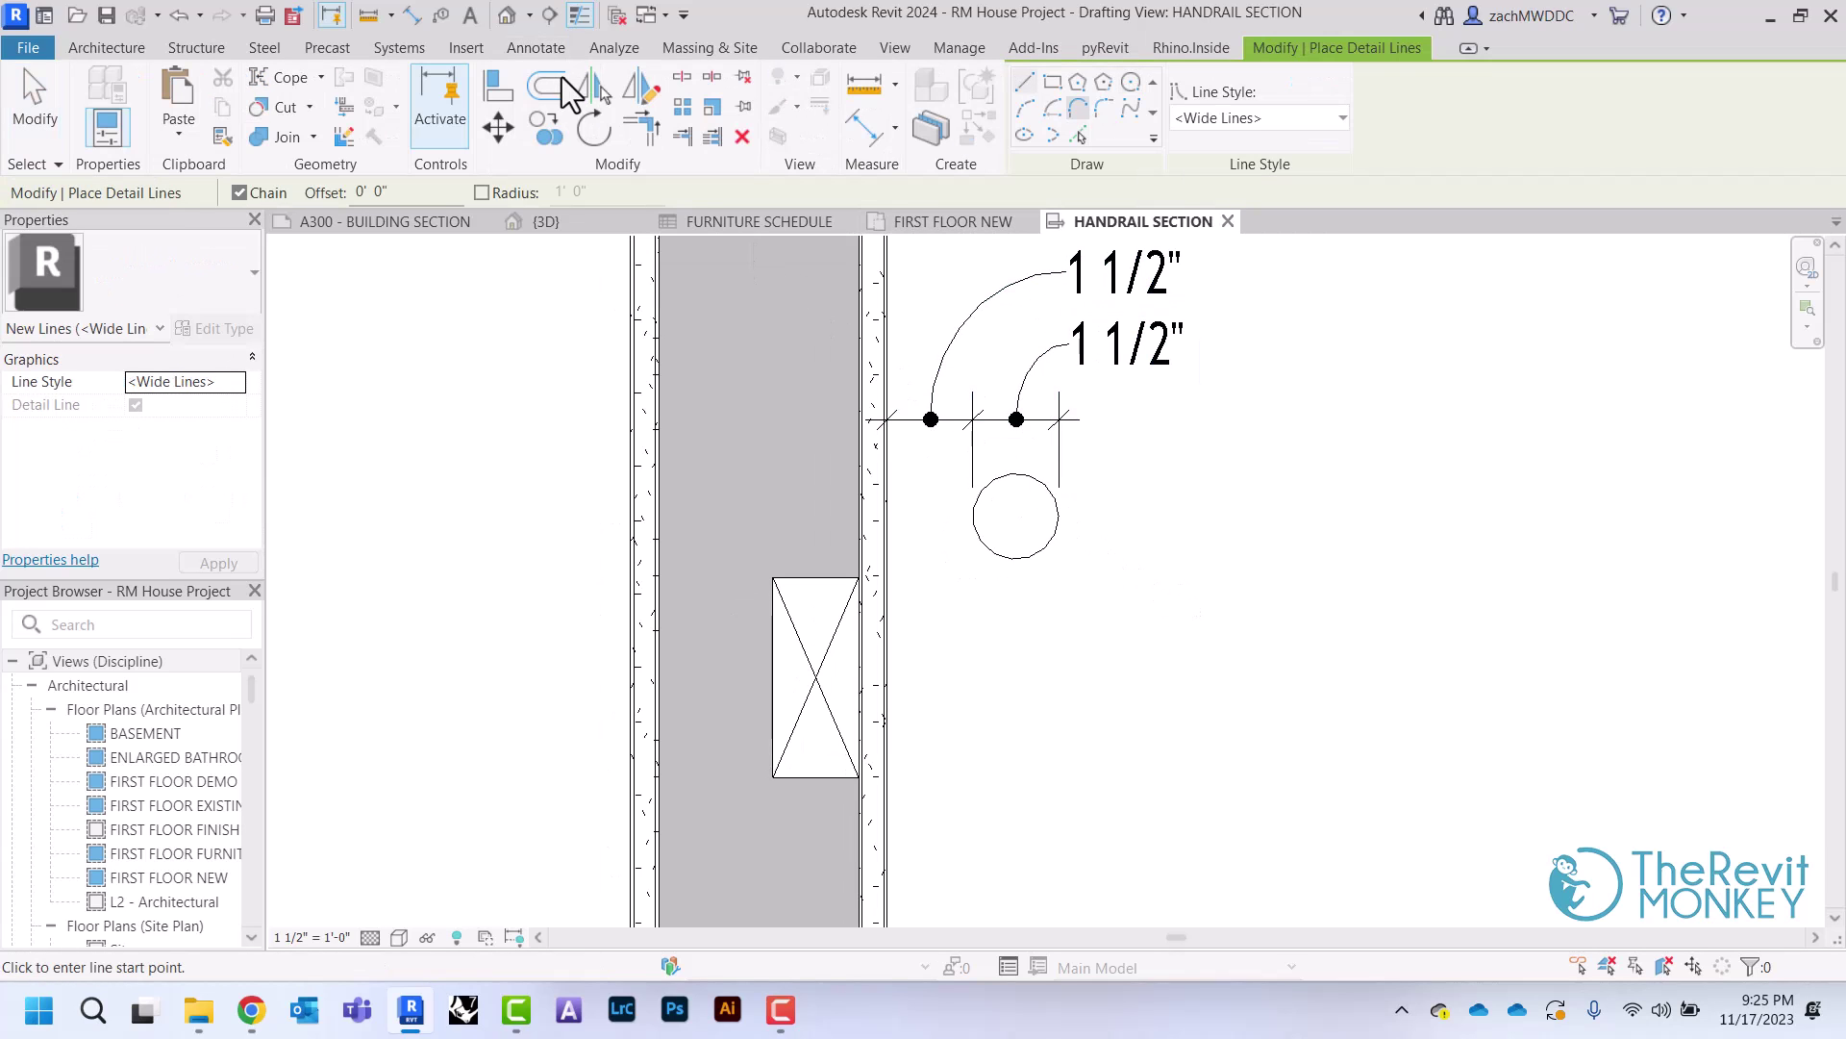
left_click(1030, 108)
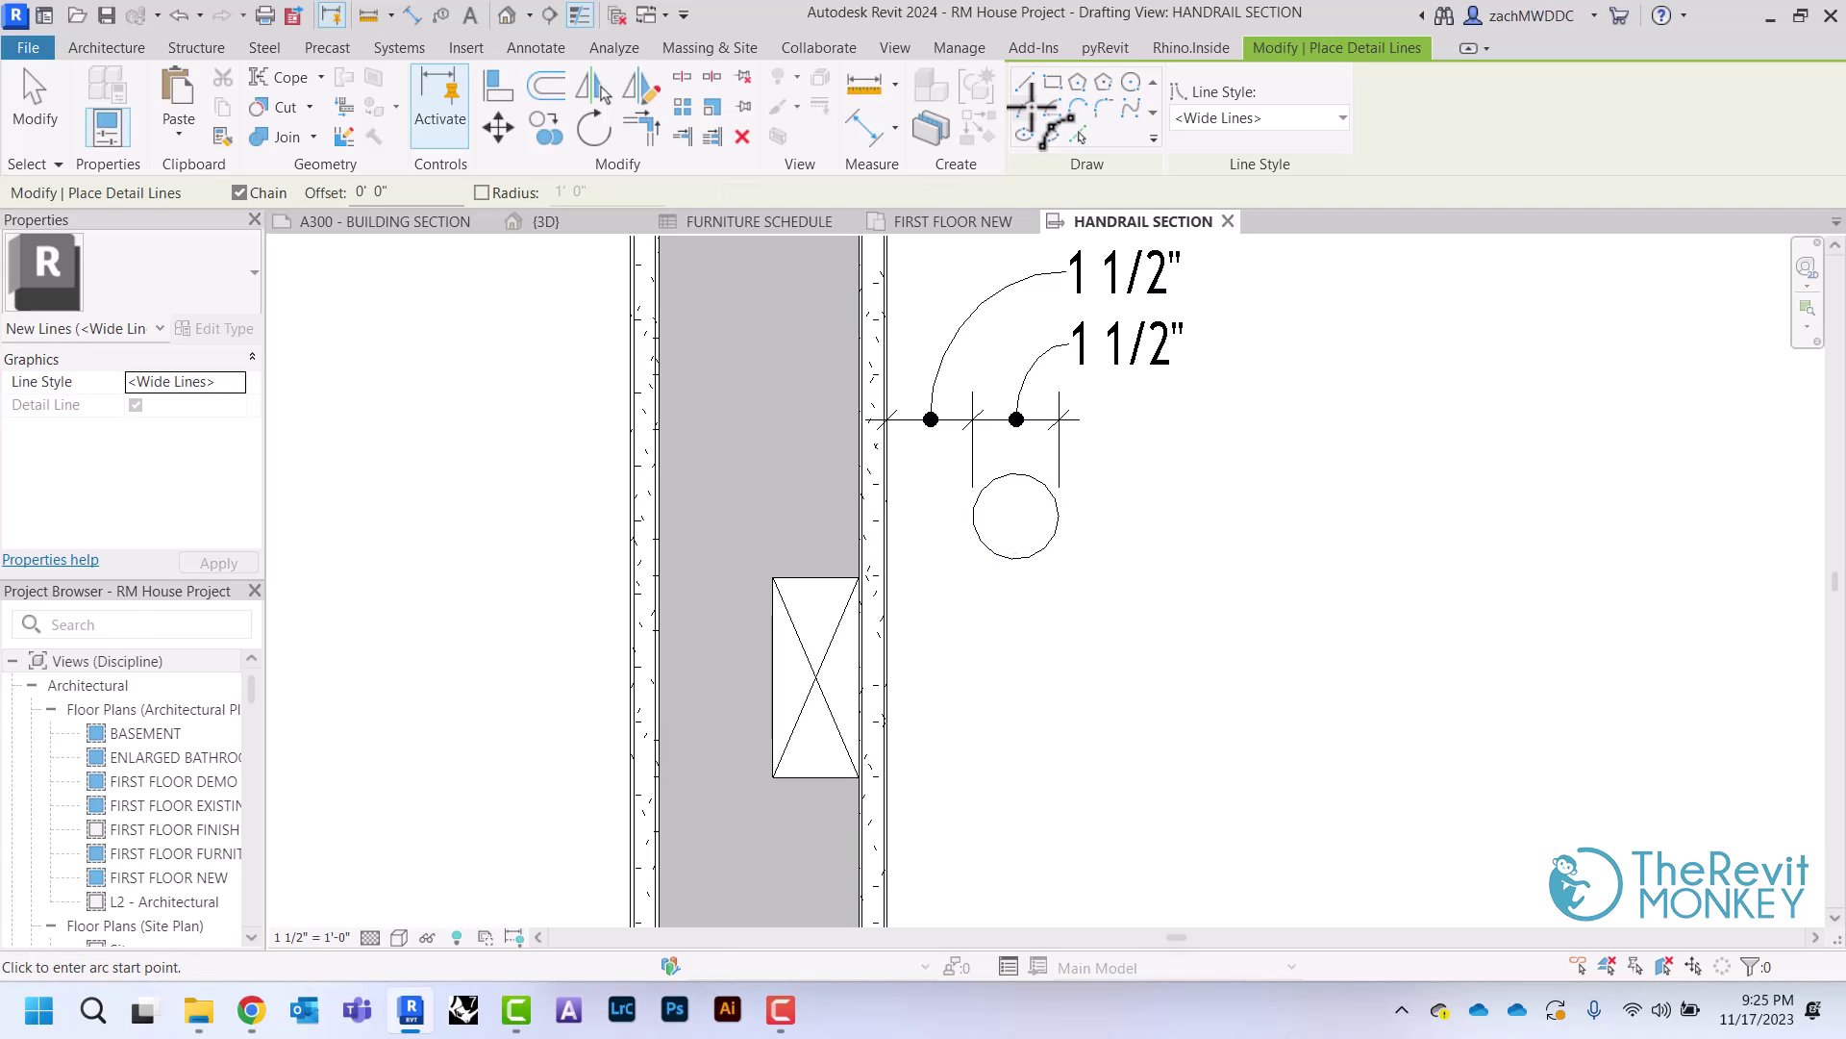
left_click(1016, 558)
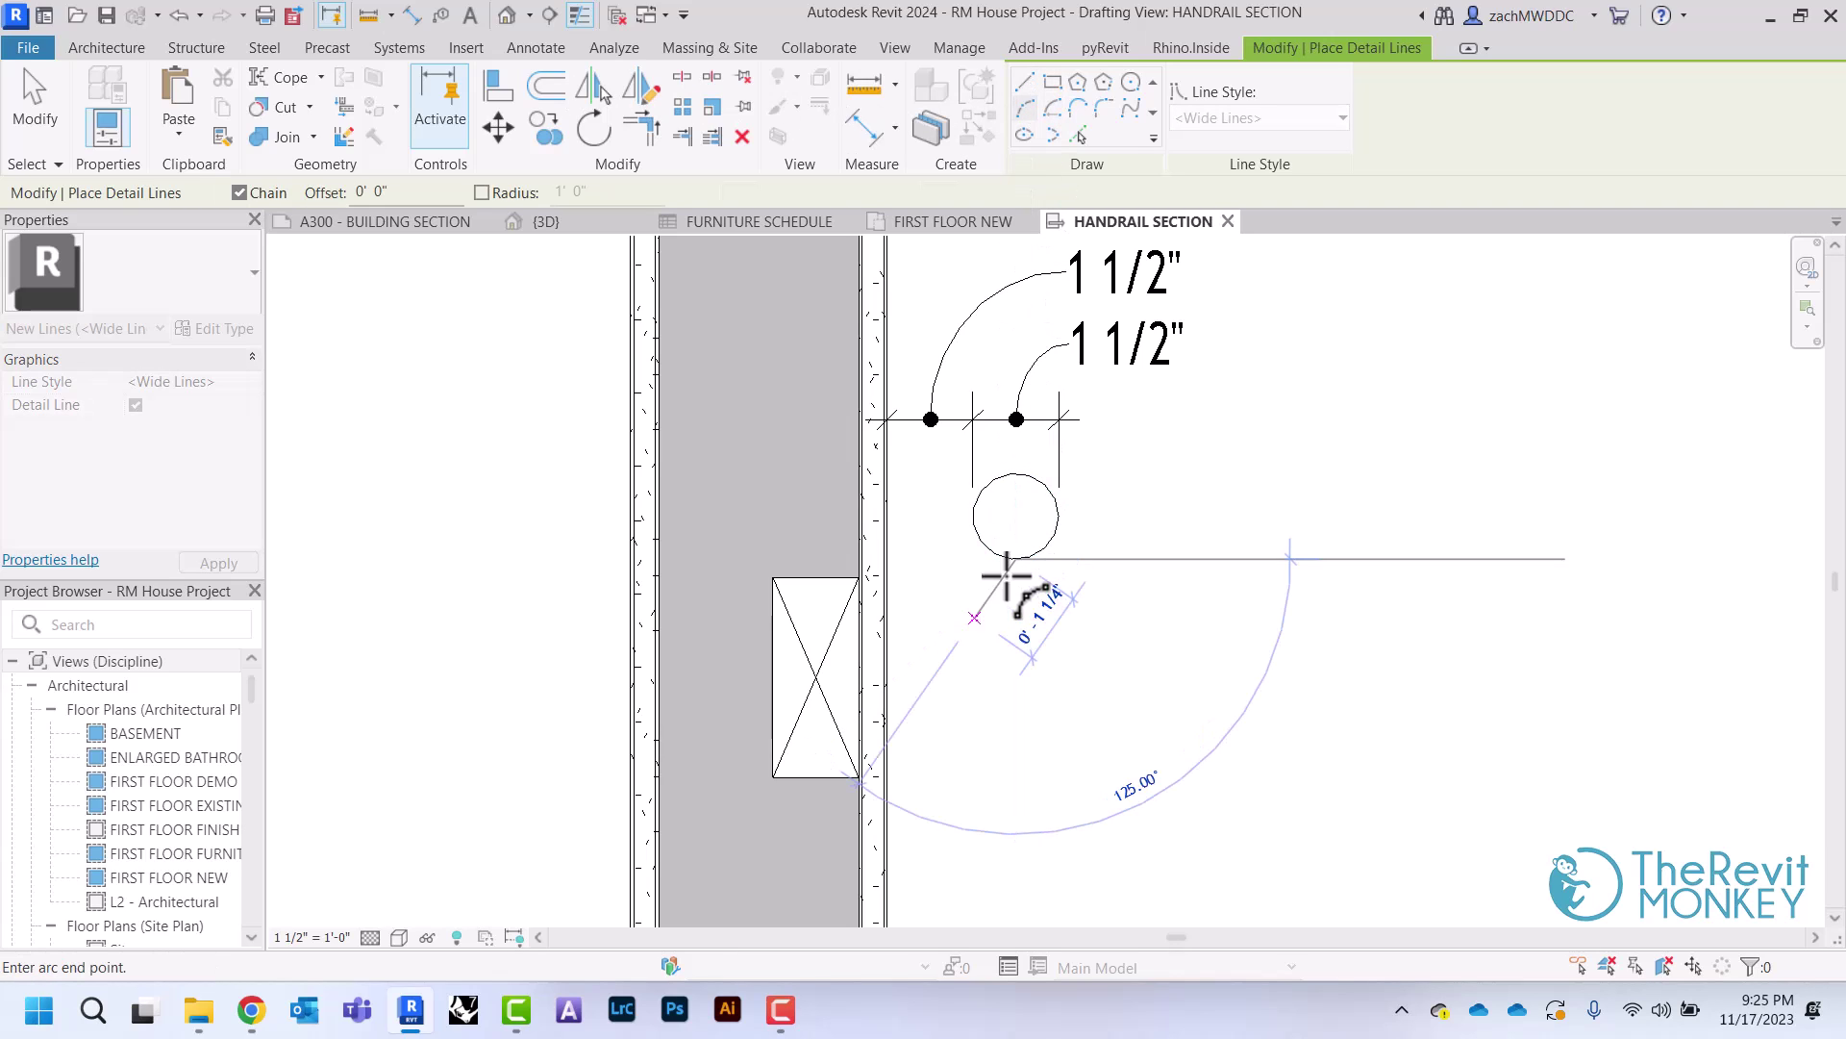
left_click(885, 667)
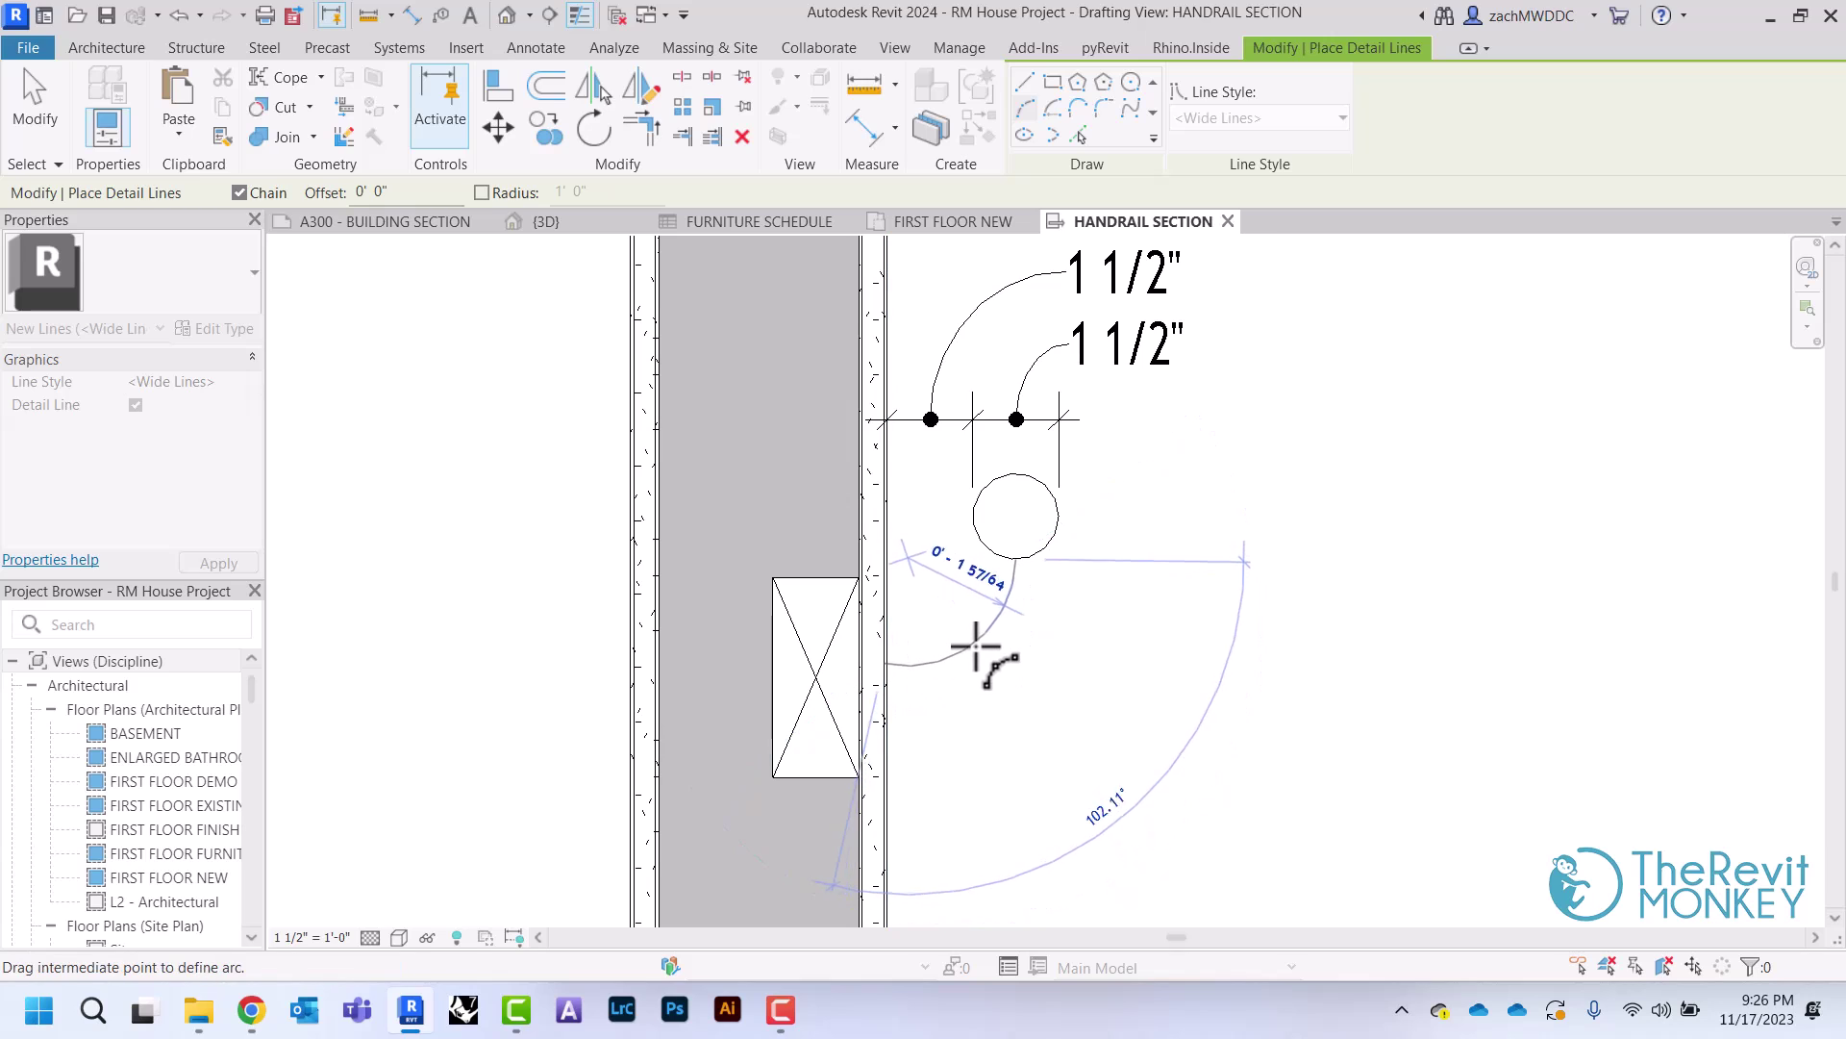
right_click(977, 647)
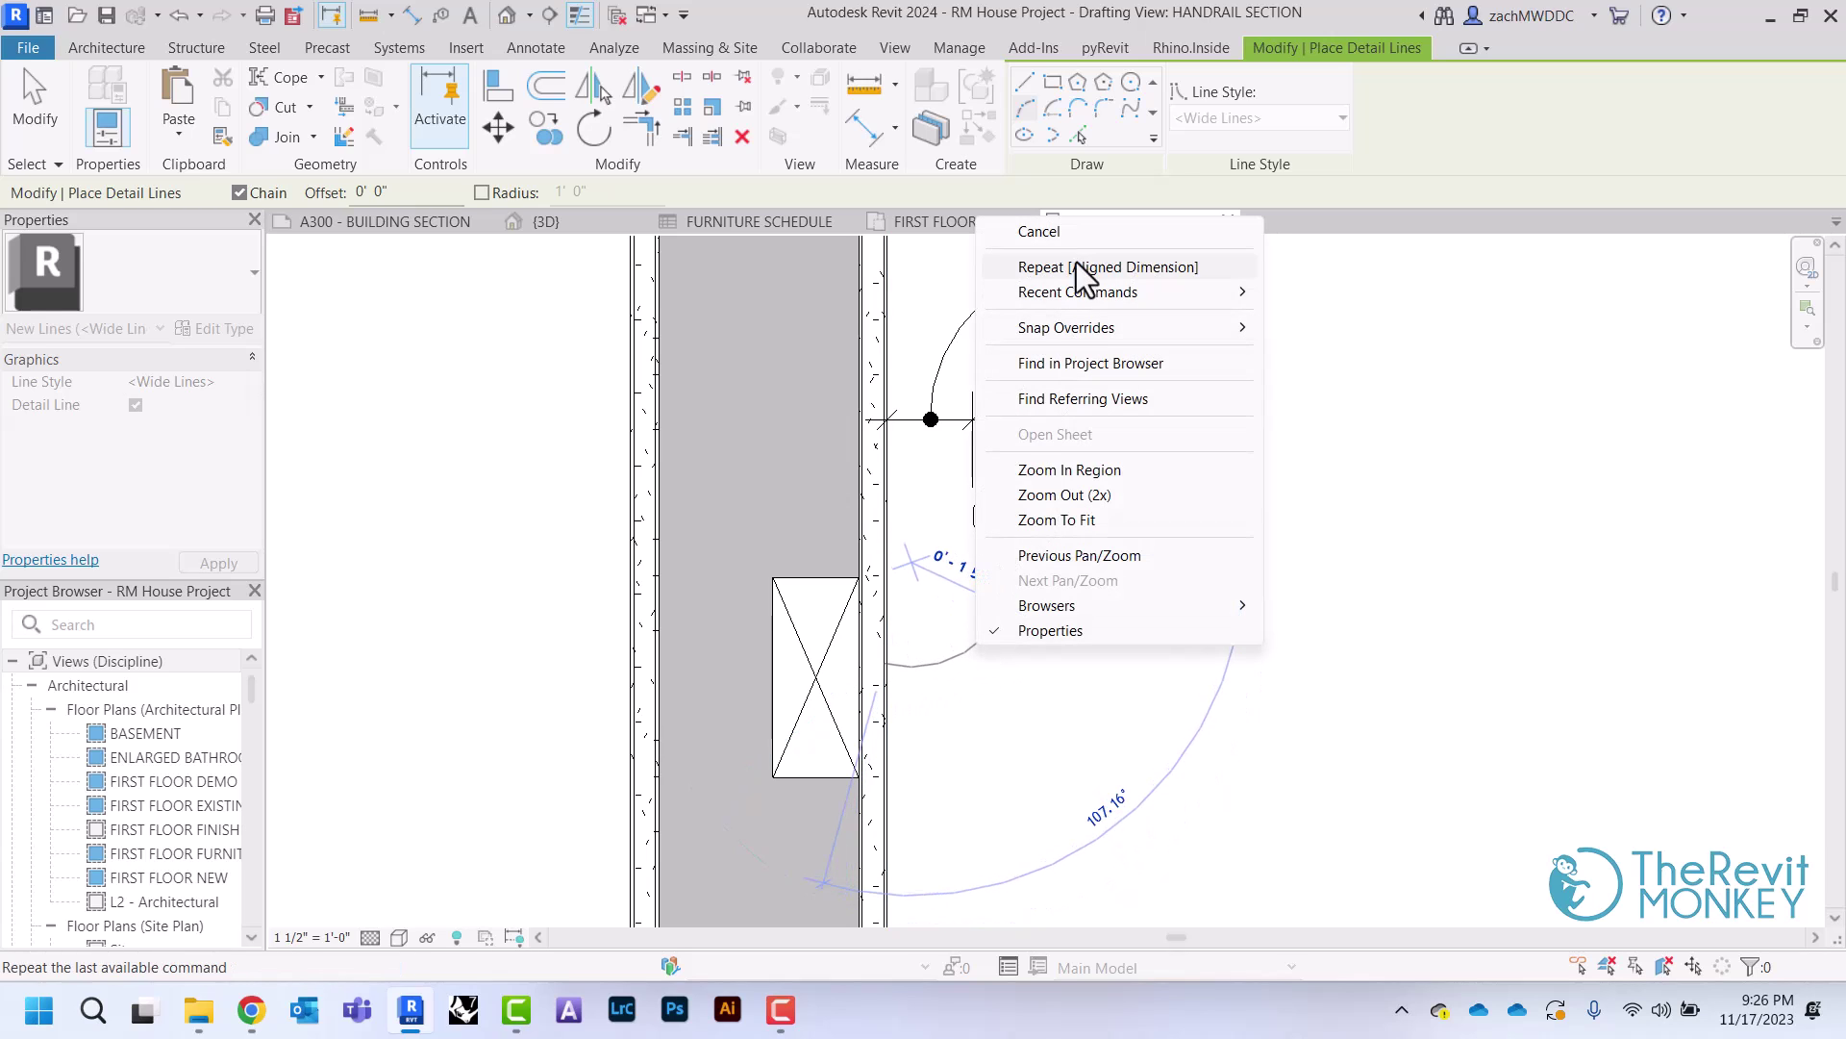
left_click(1057, 231)
left_click(1015, 558)
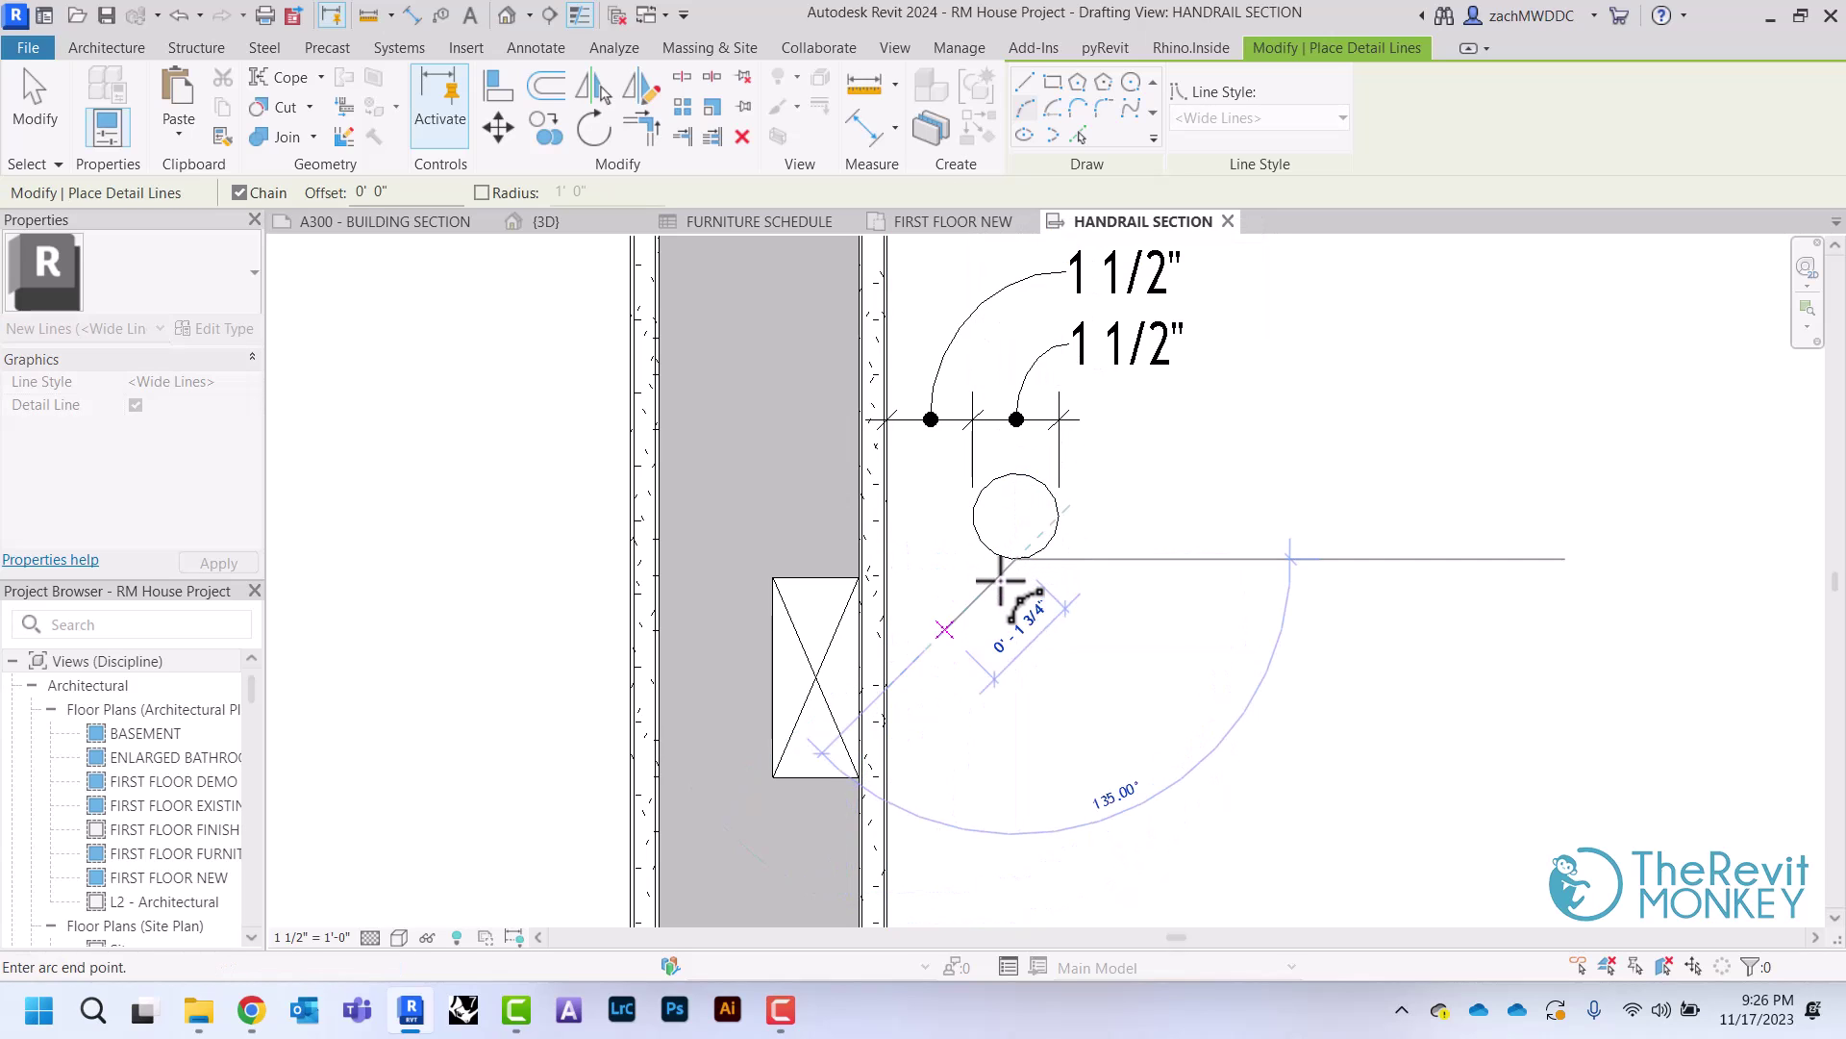
left_click(885, 685)
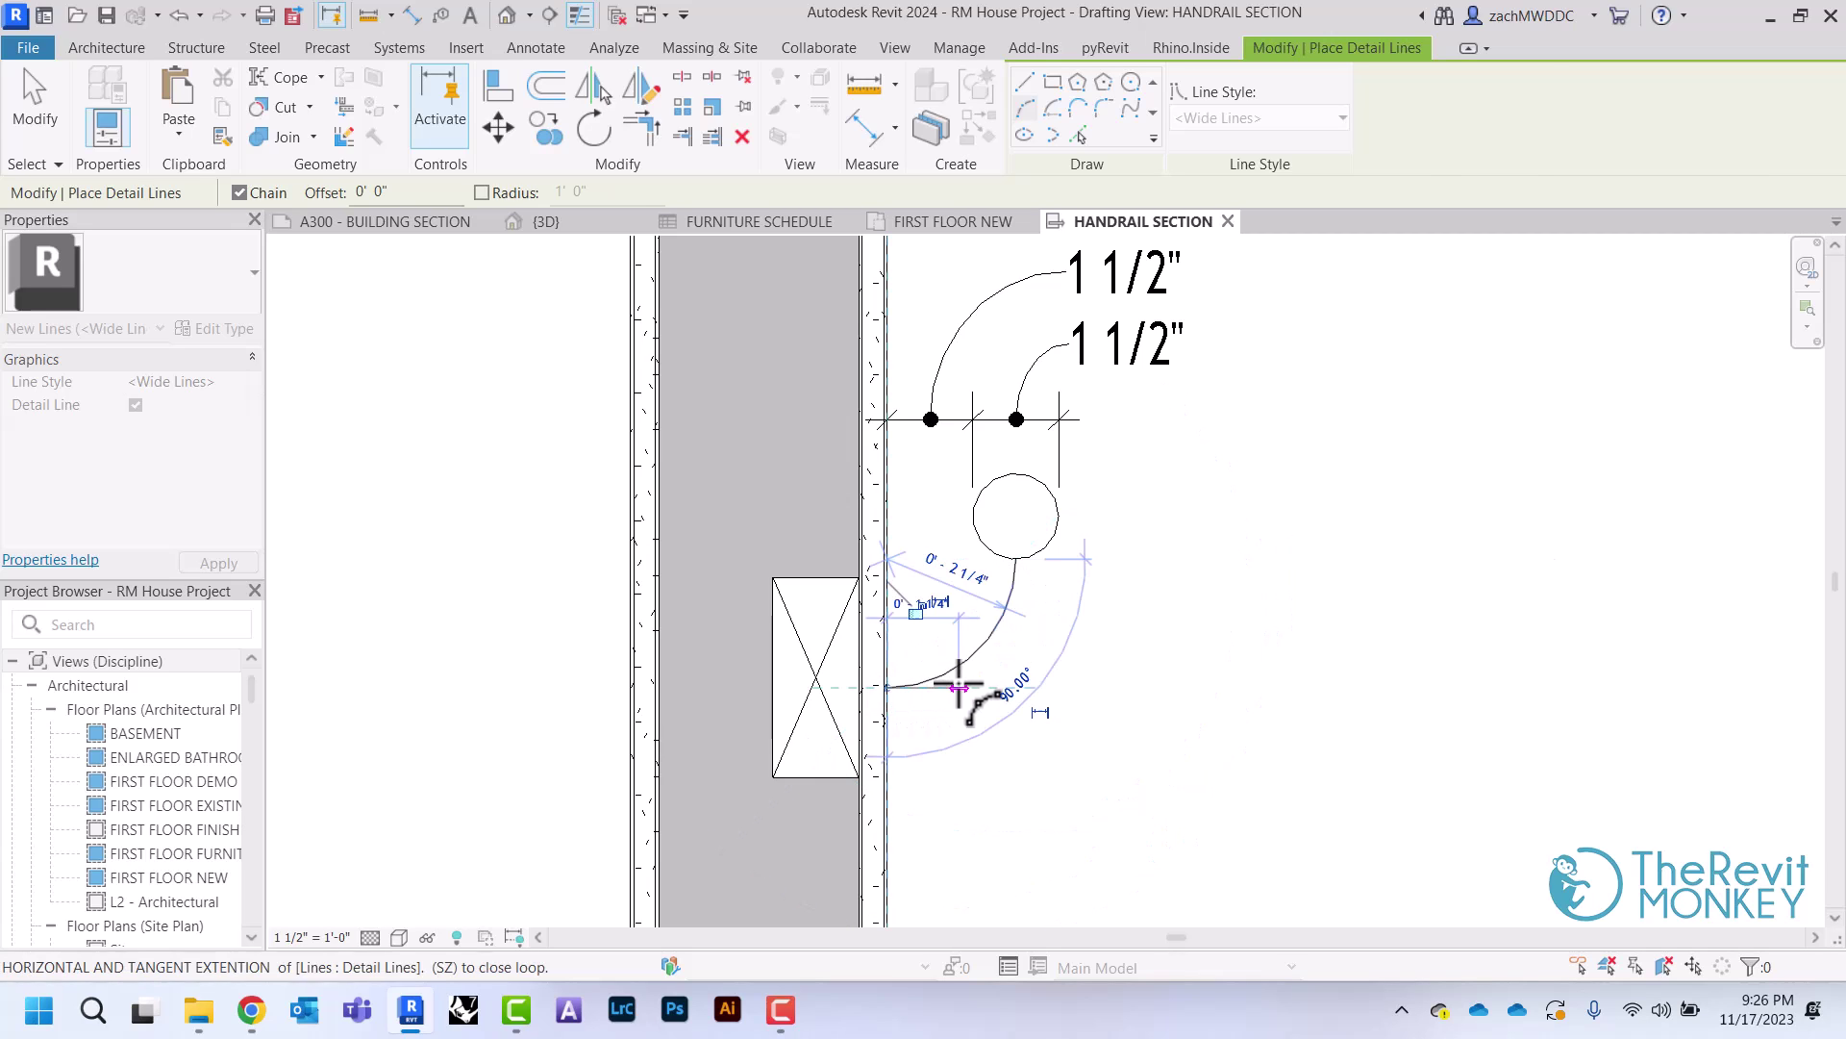
left_click(960, 658)
key("Escape")
key("Escape")
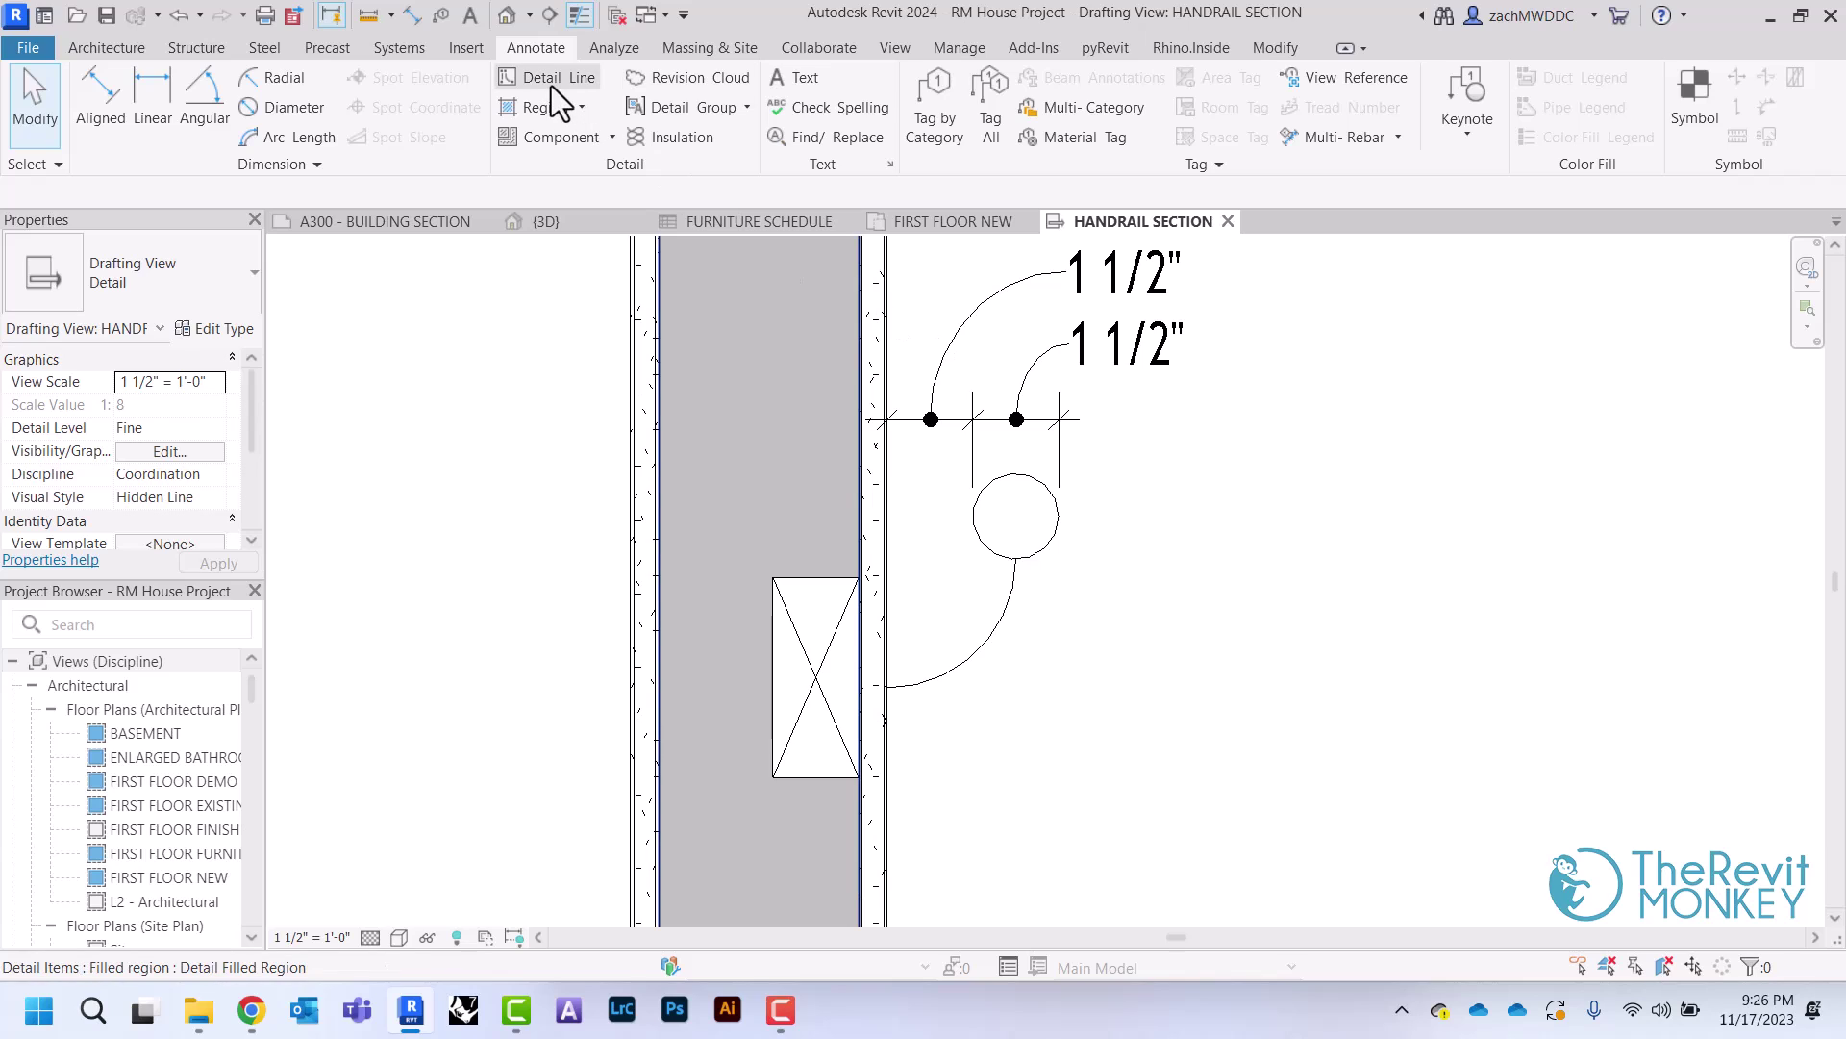
Copy the bracket arc at a 1/8" offset with Pick Lines
left_click(551, 83)
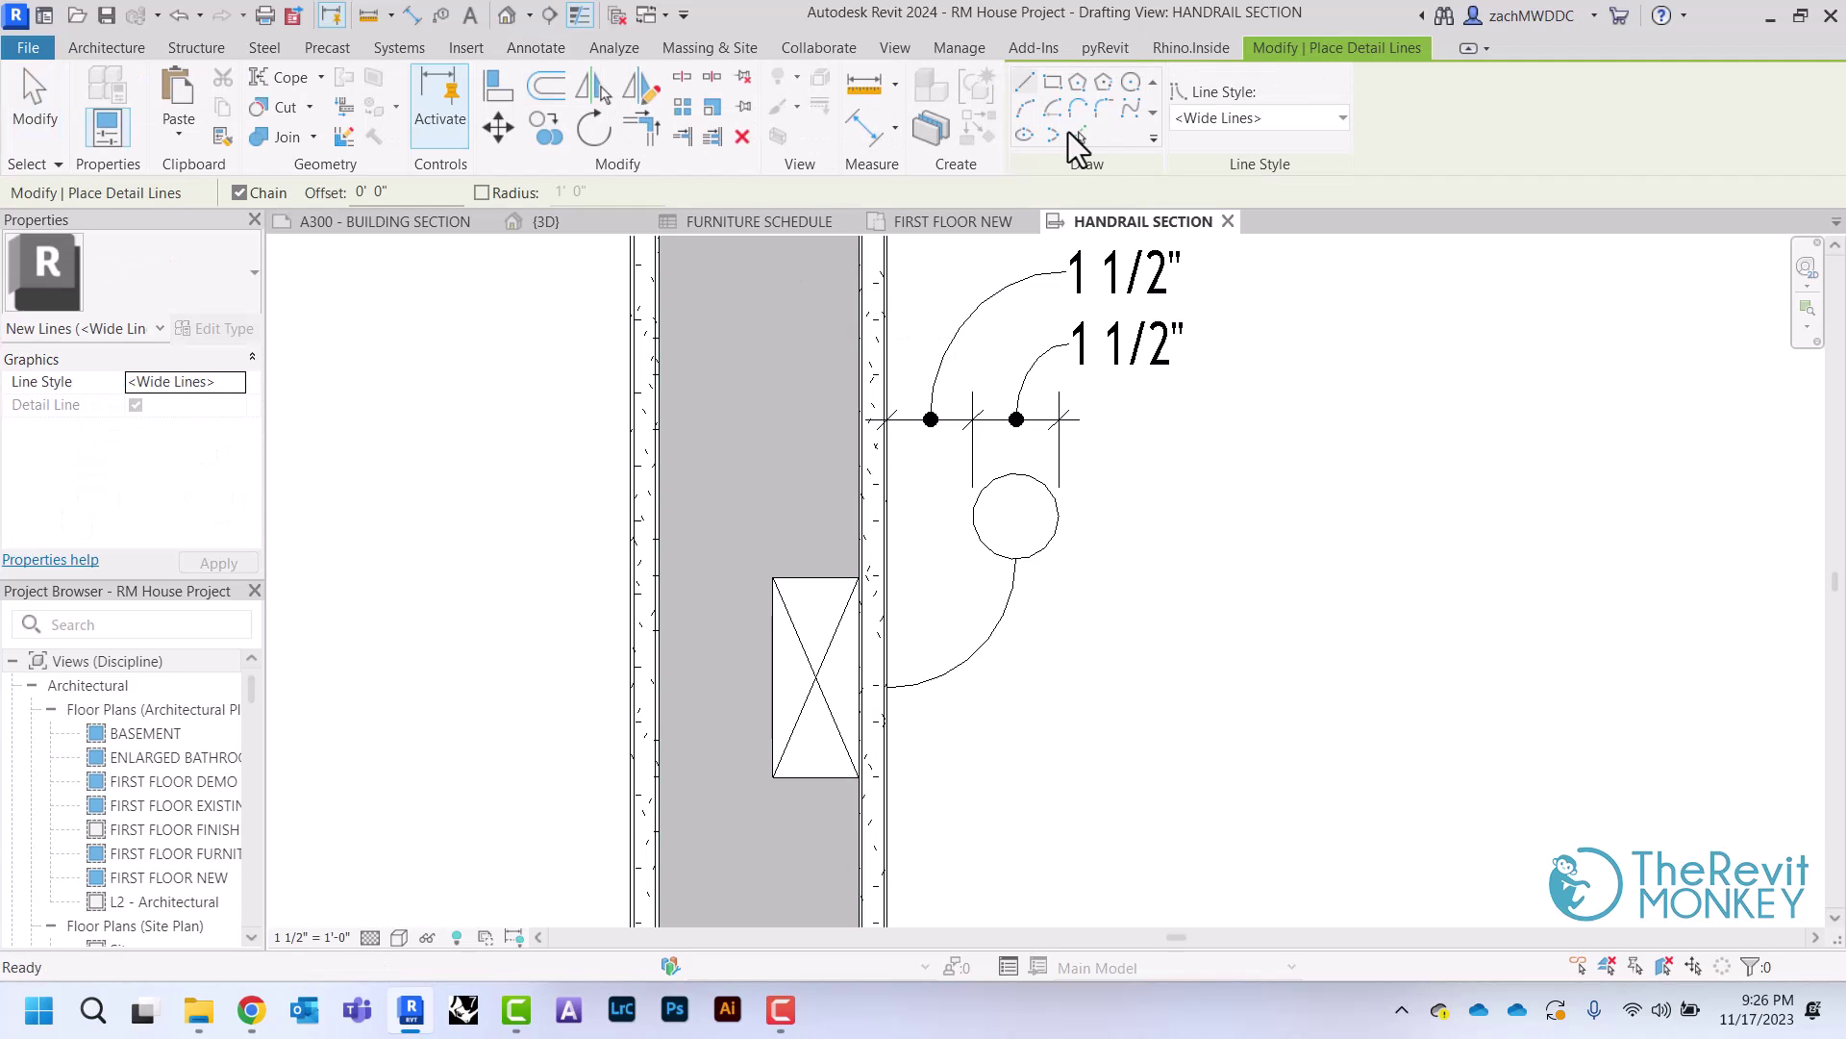
left_click(1079, 133)
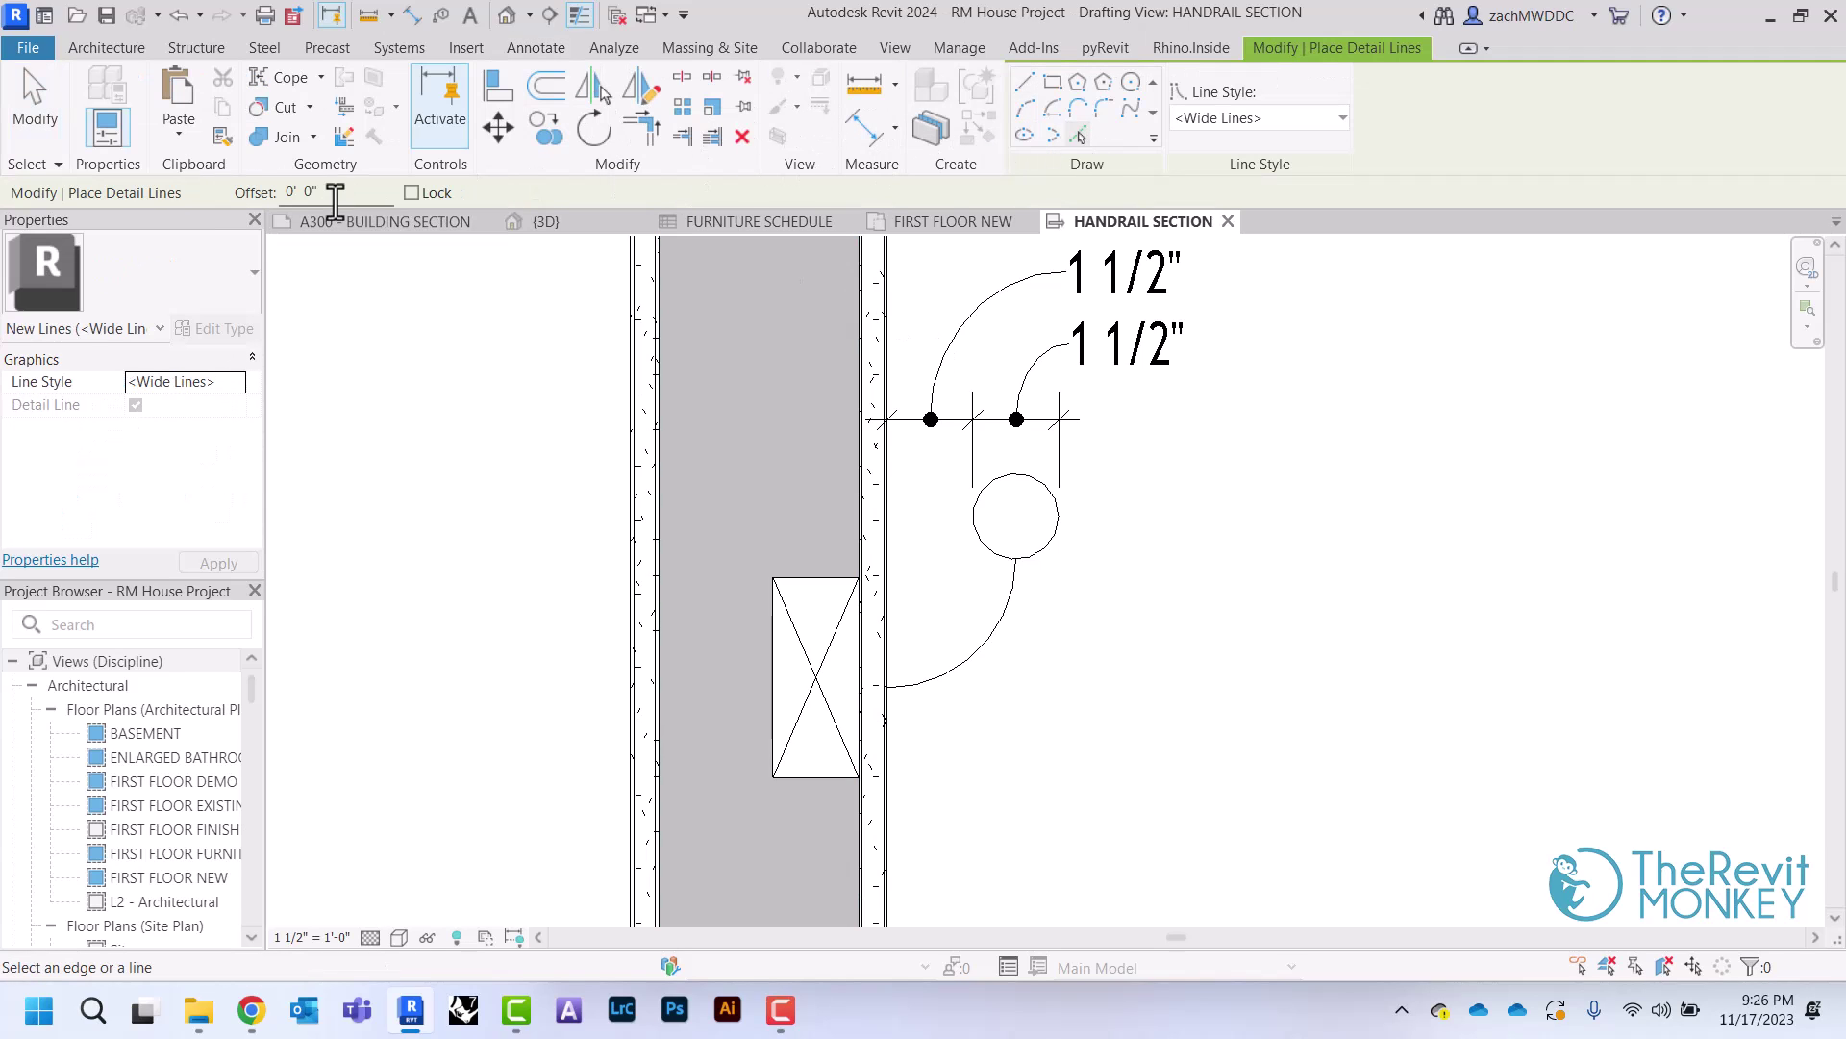
type("1/8")
key("Return")
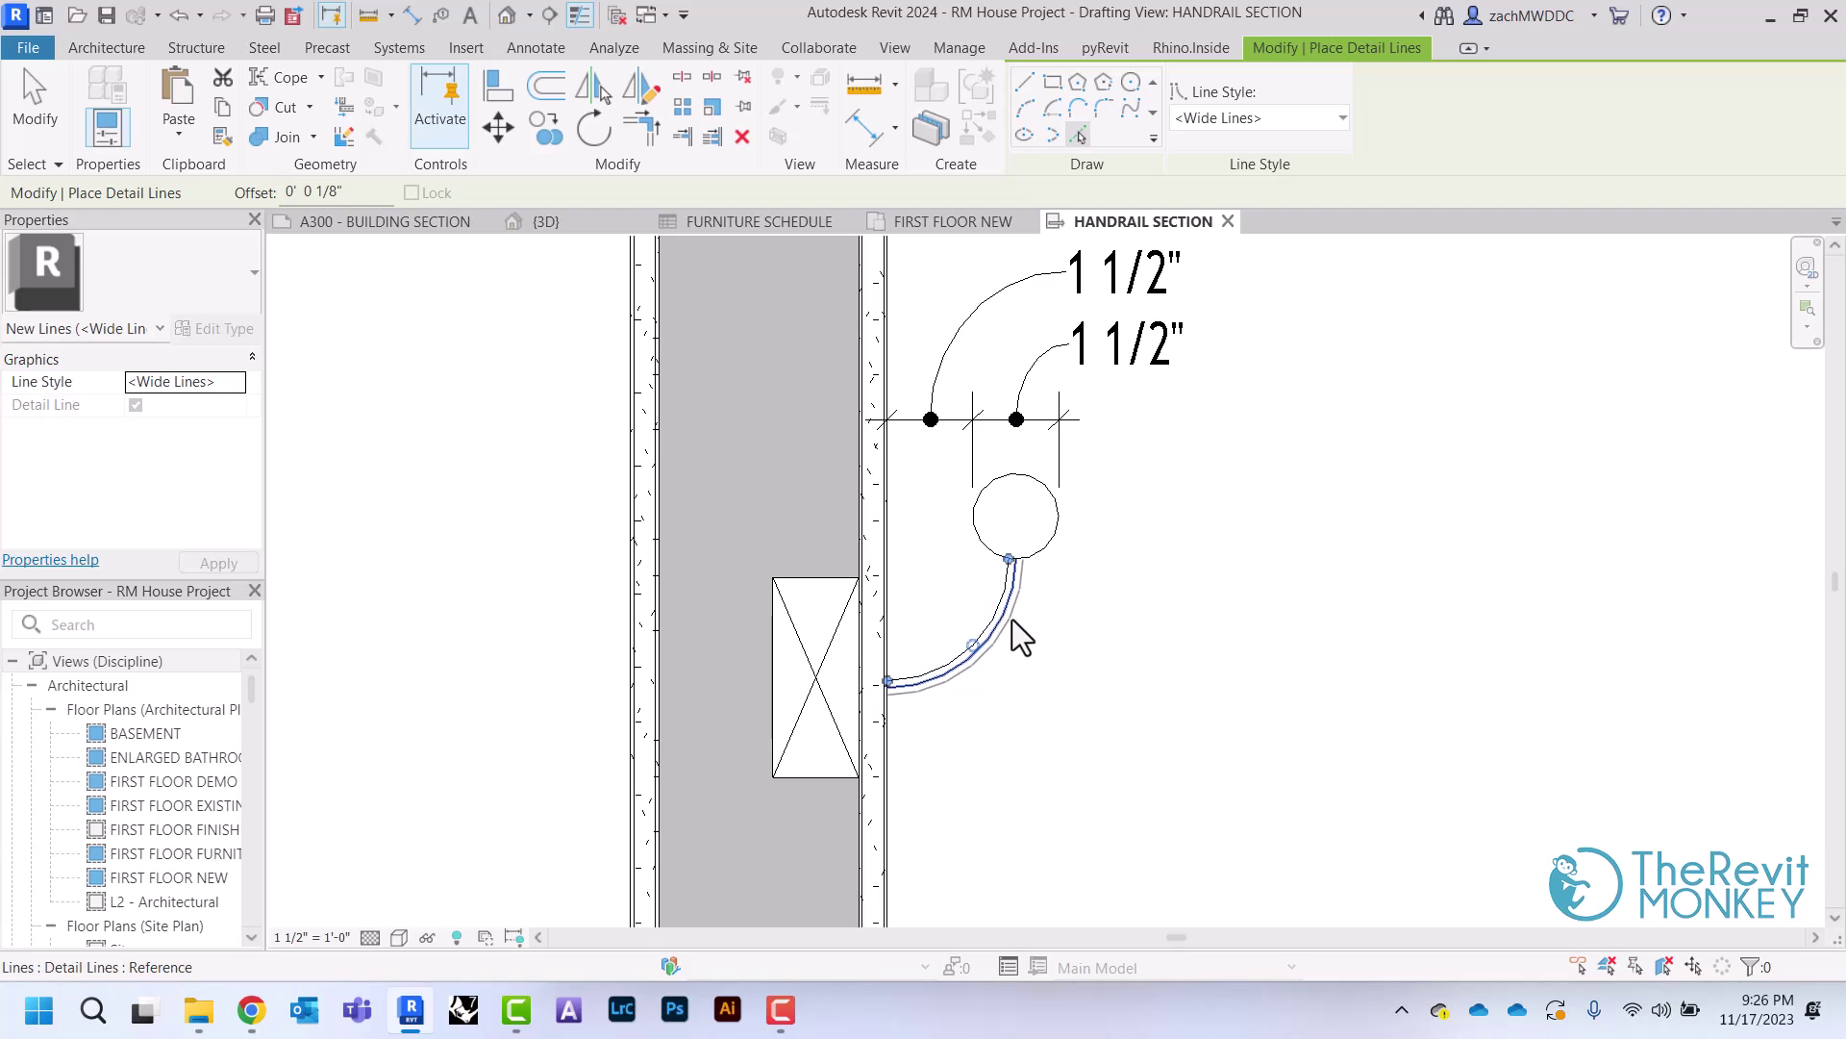
left_click(1013, 619)
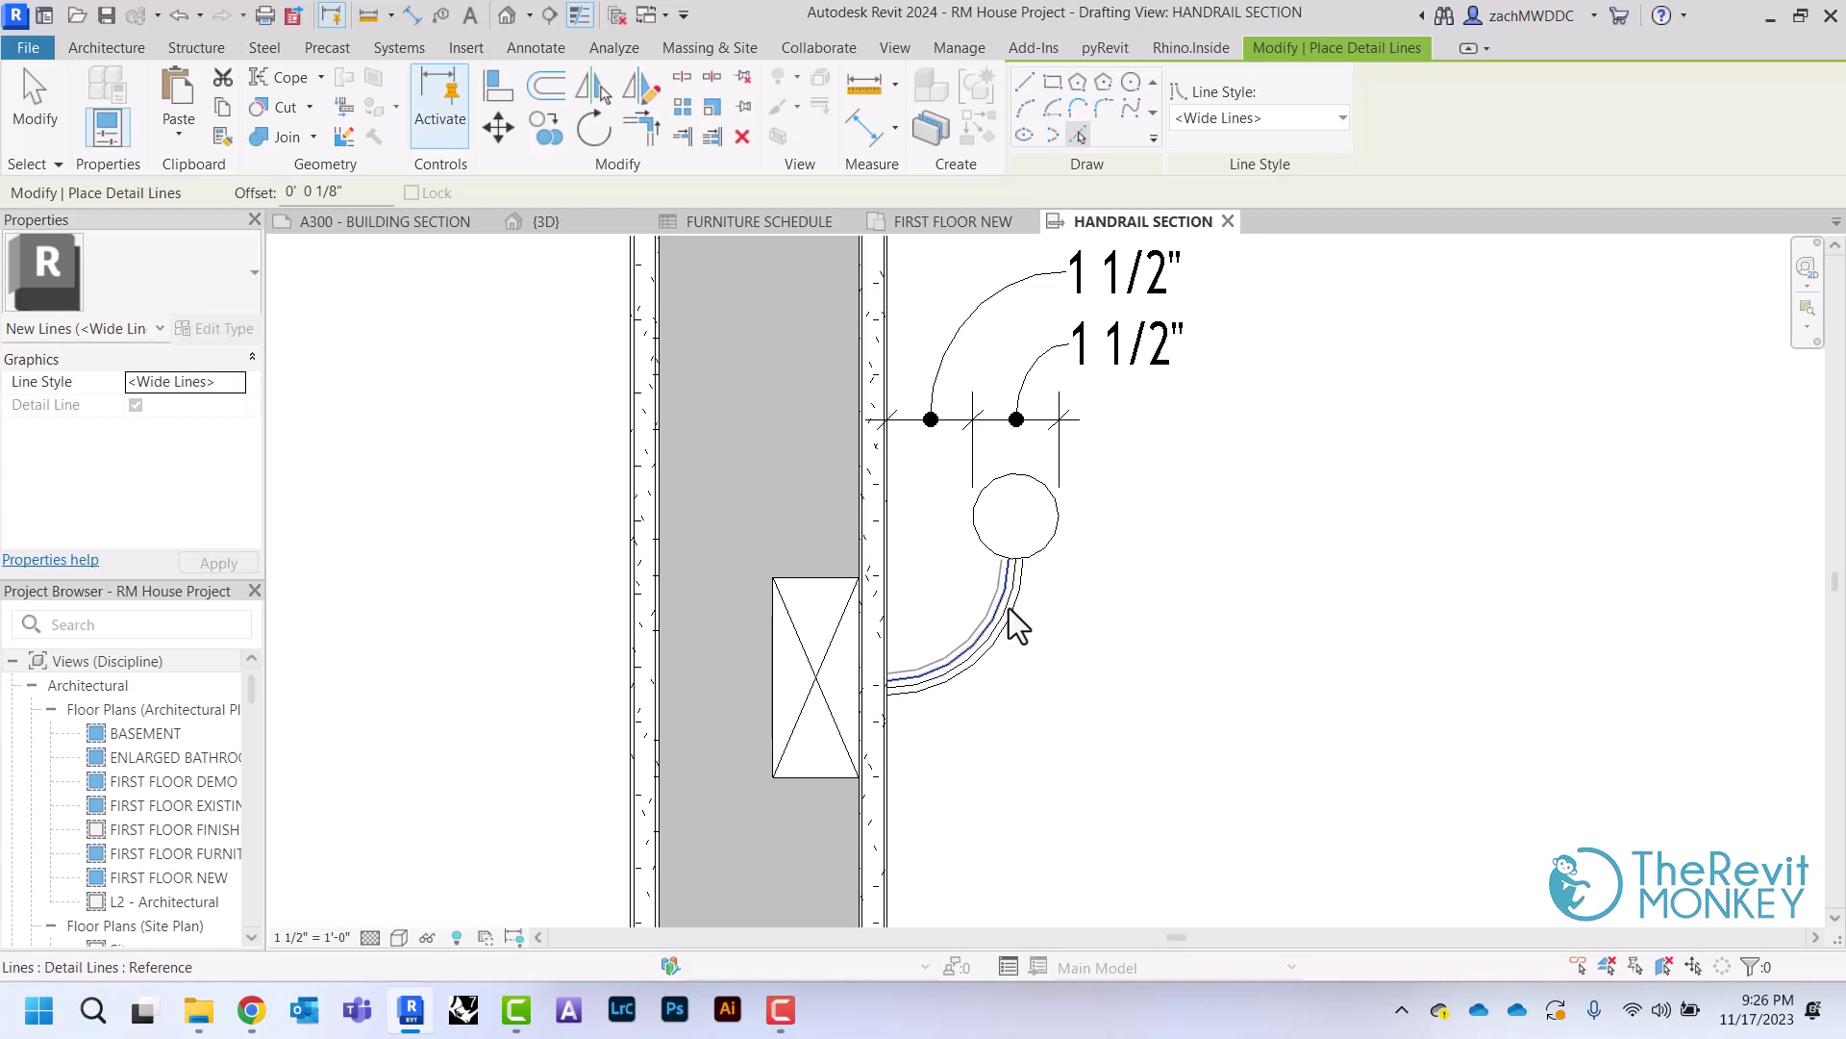
key("Escape")
key("Escape")
Delete the extra arc and stretch the inner arc's end to meet the handrail circle
scroll(1009, 609, "up", 3)
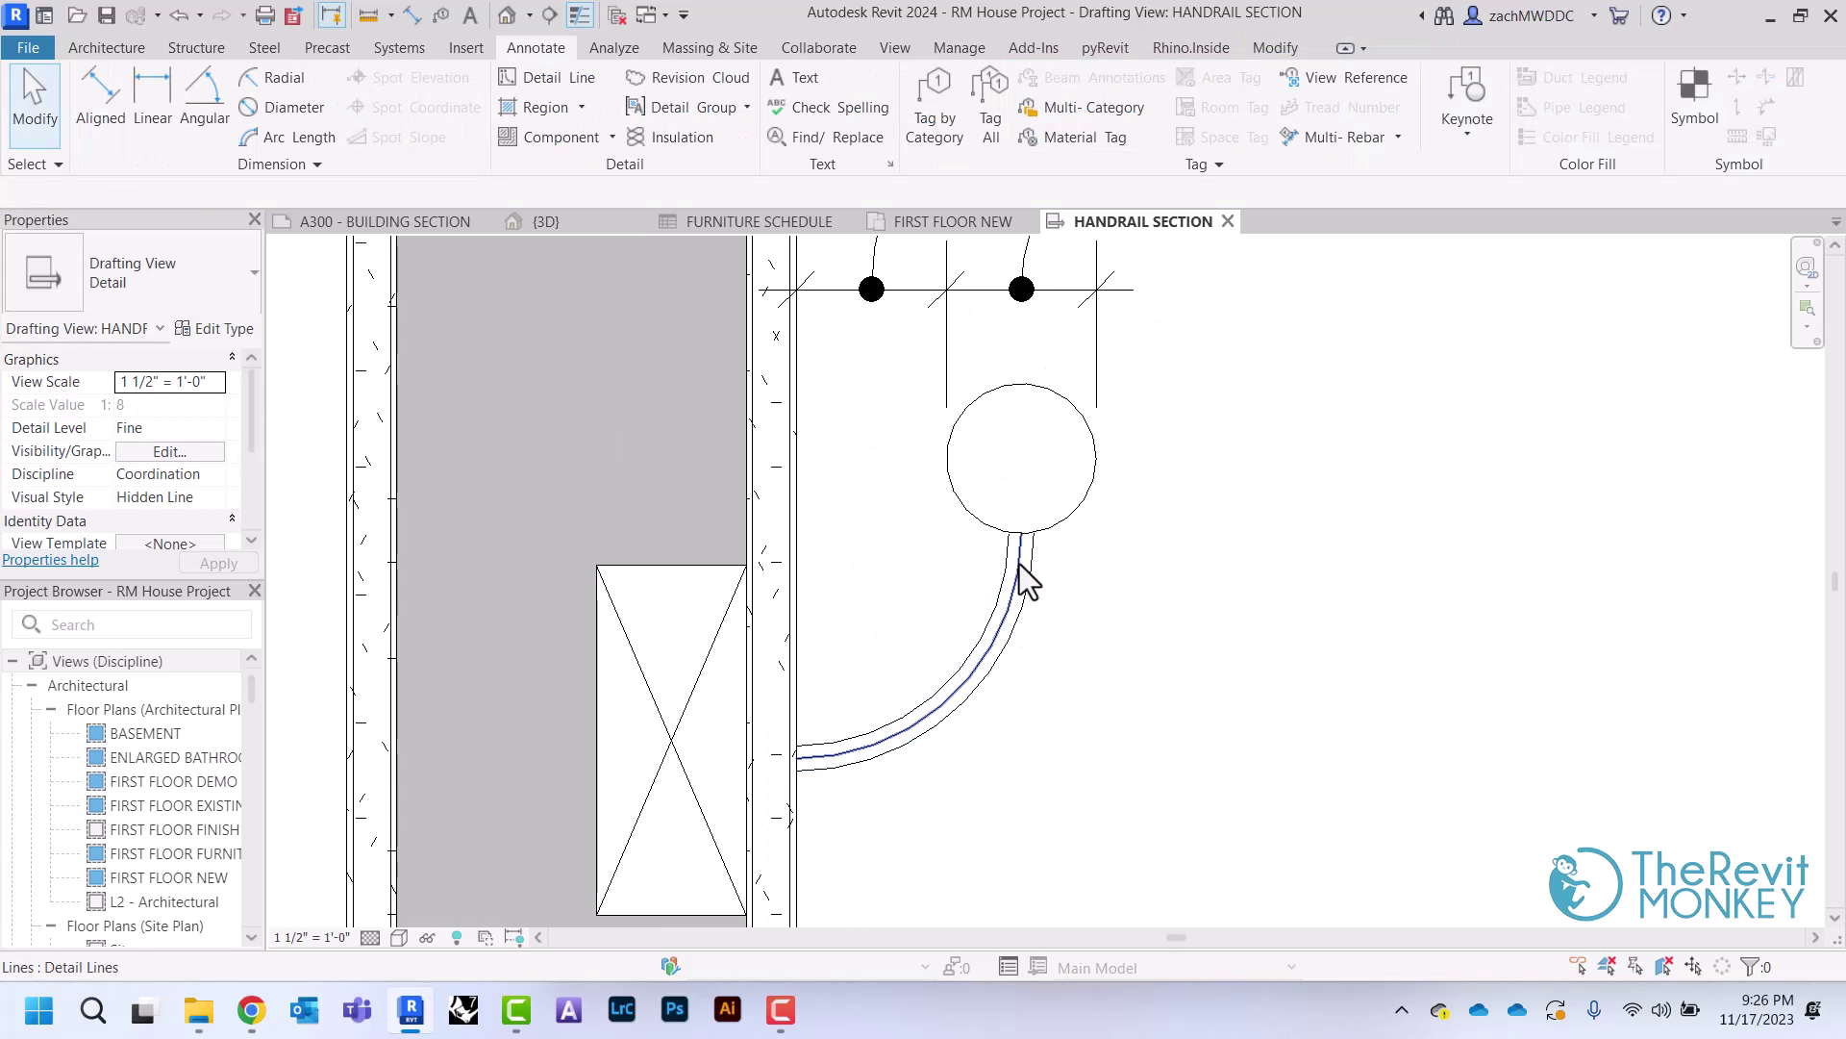
left_click(1015, 587)
key("Delete")
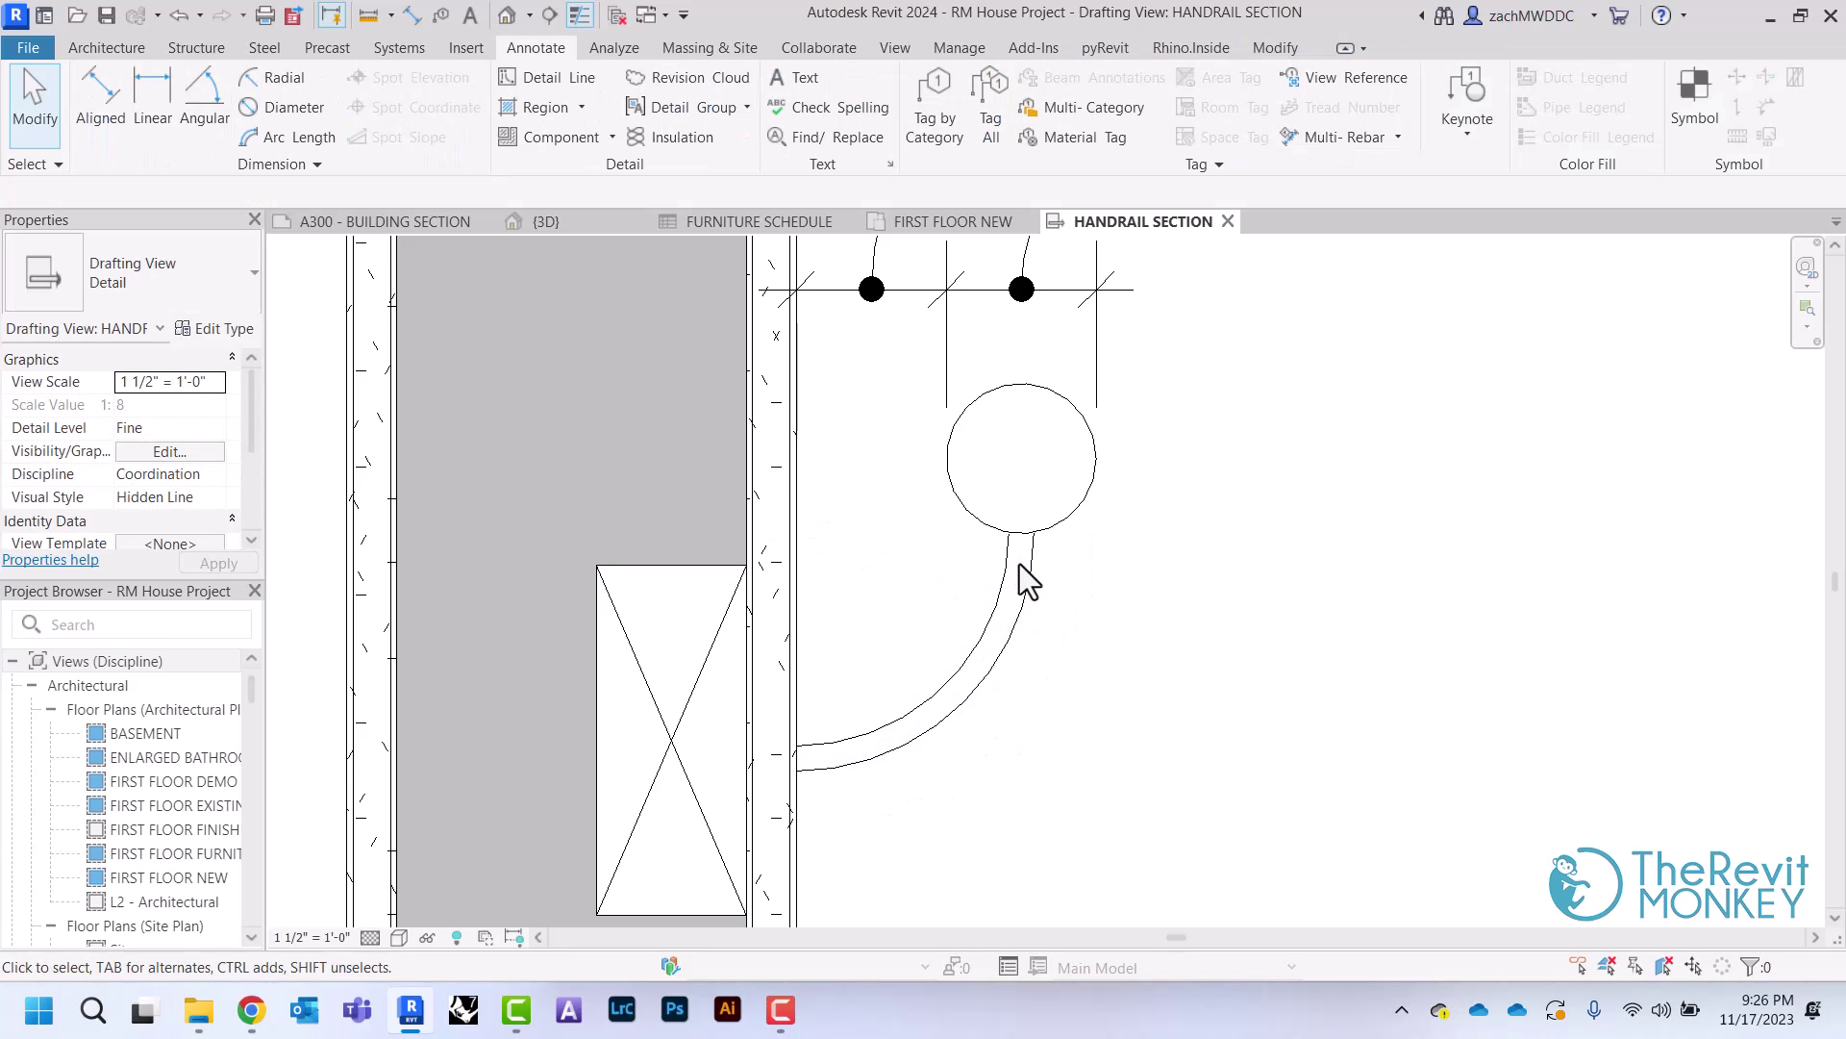
scroll(1010, 548, "up", 3)
left_click(1007, 516)
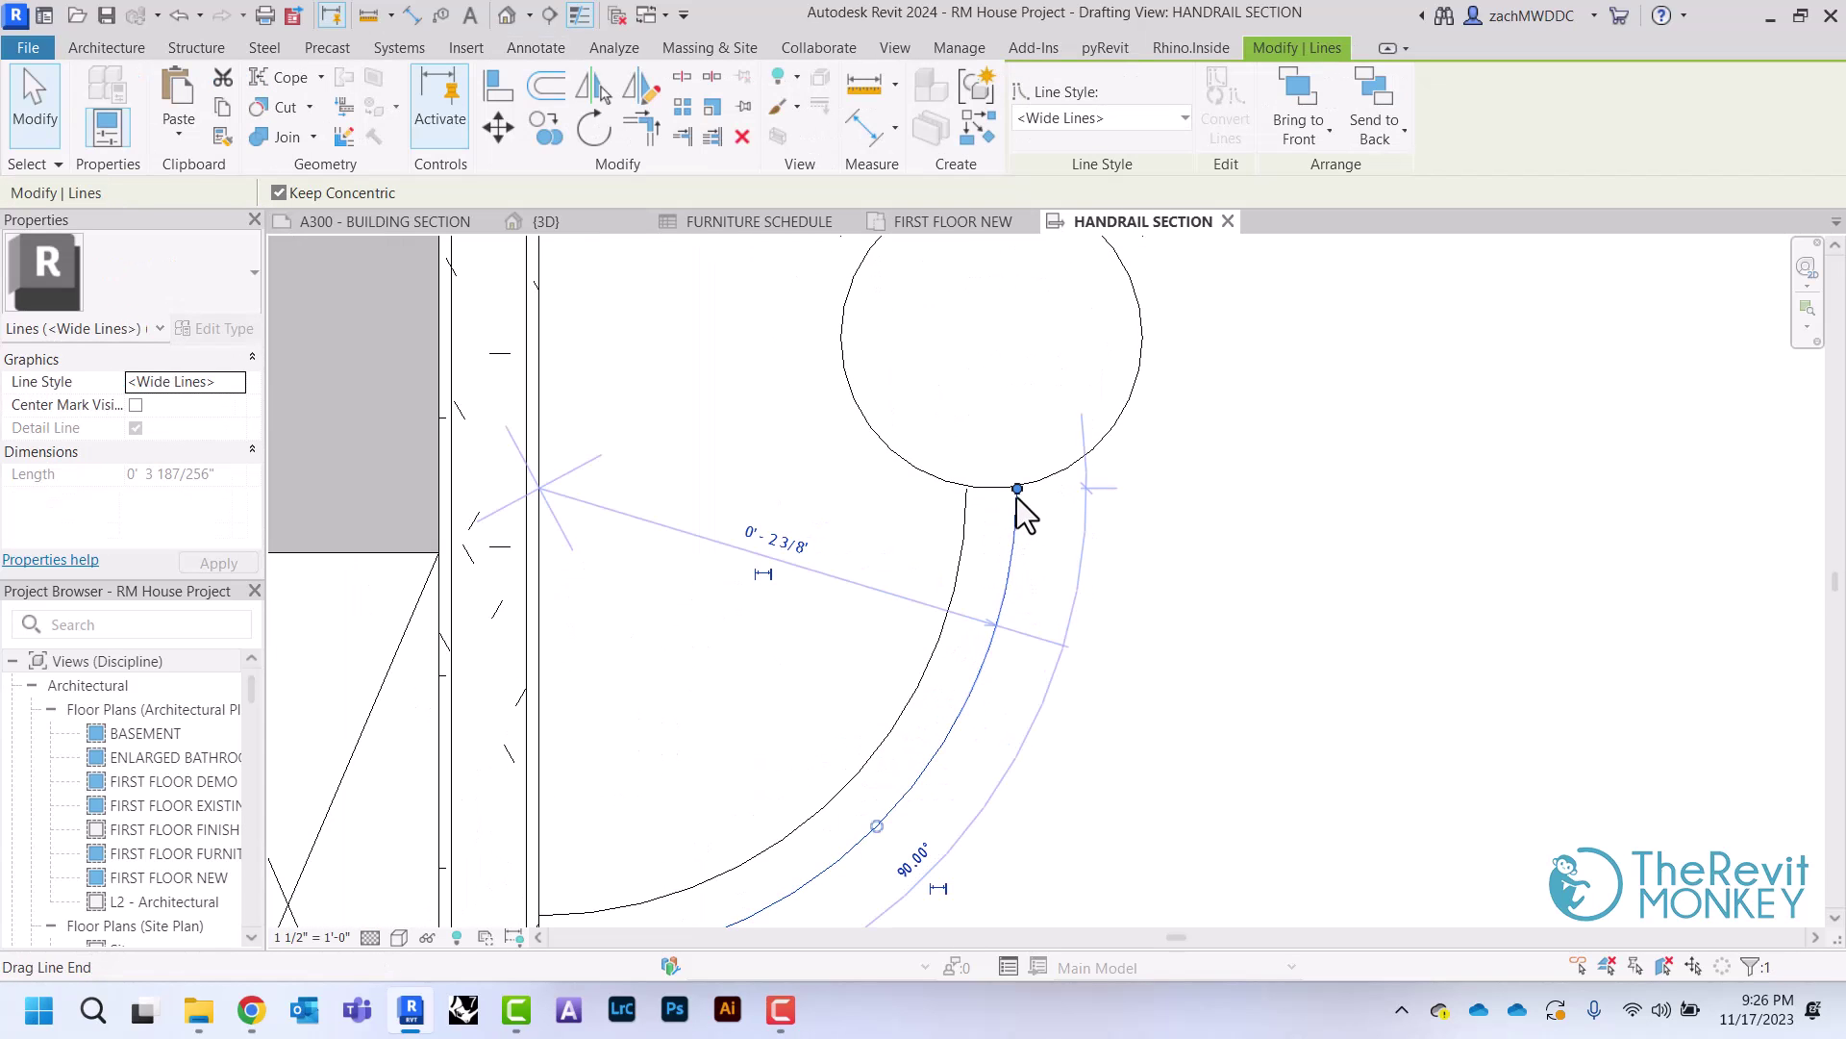
left_click_drag(1018, 488, 1018, 486)
left_click(989, 527)
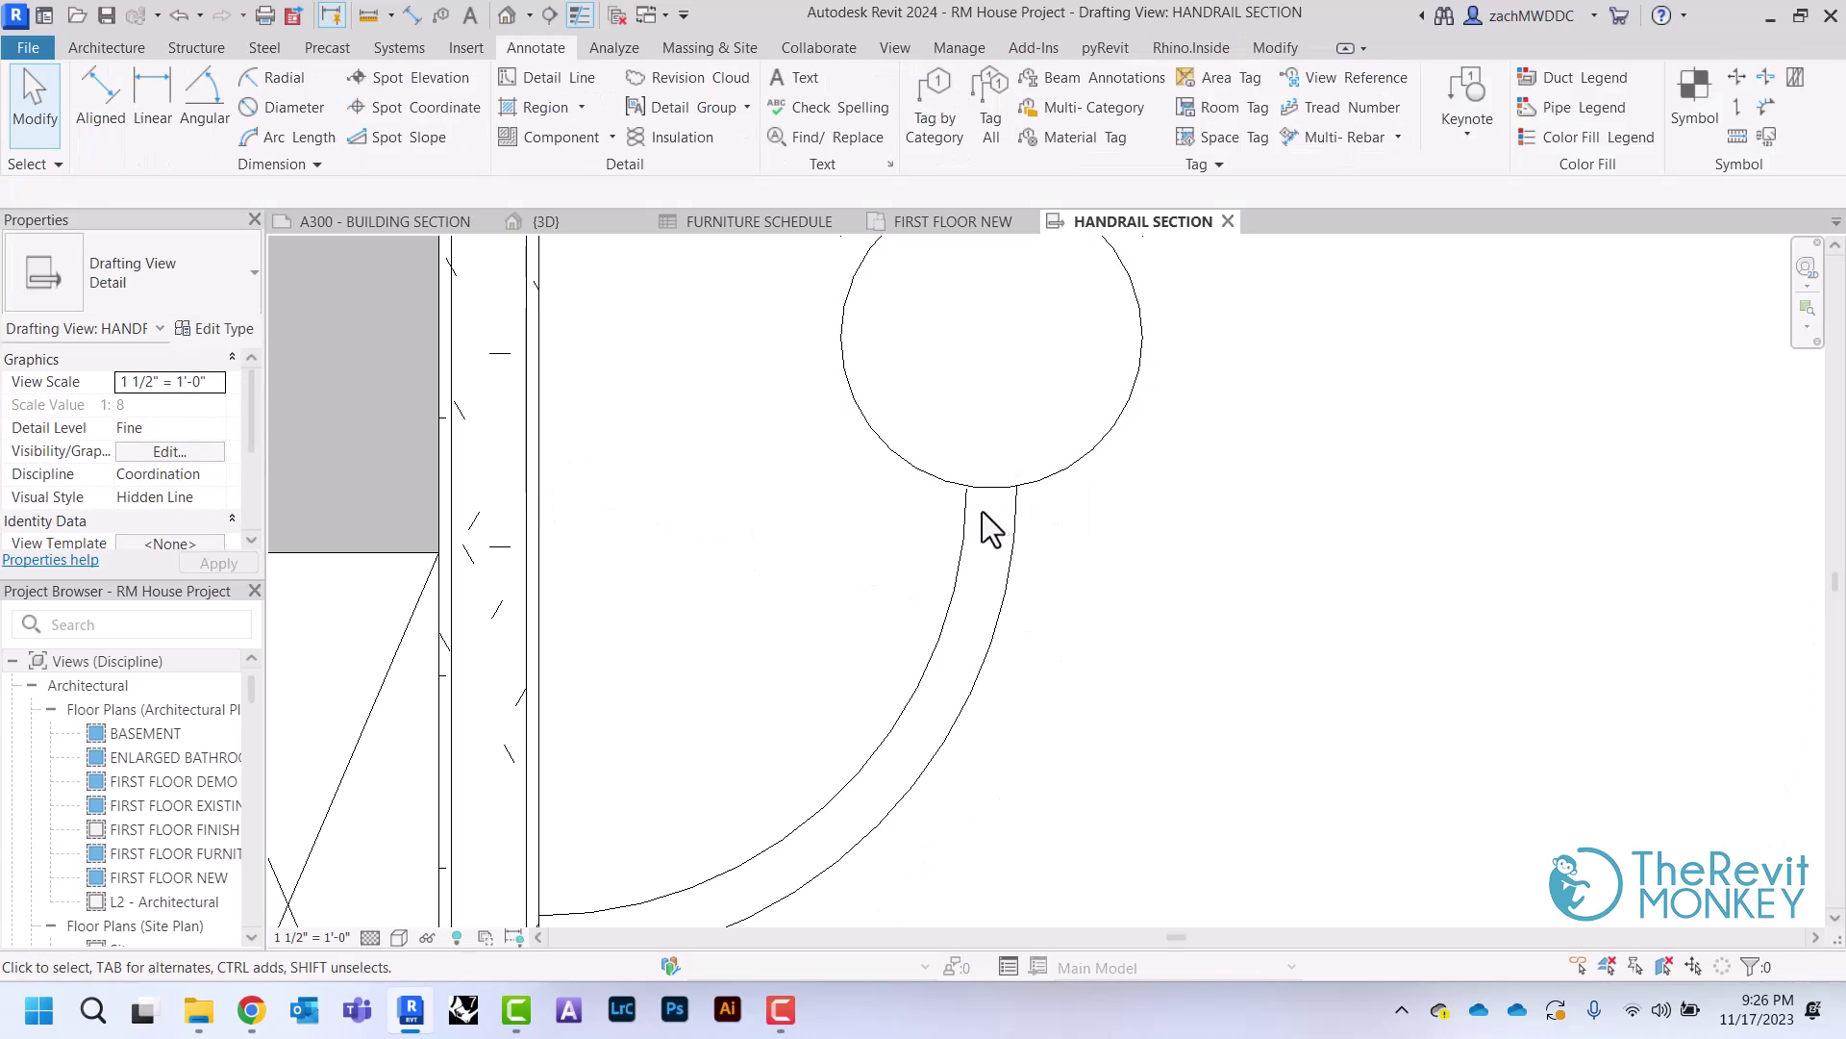
left_click(967, 489)
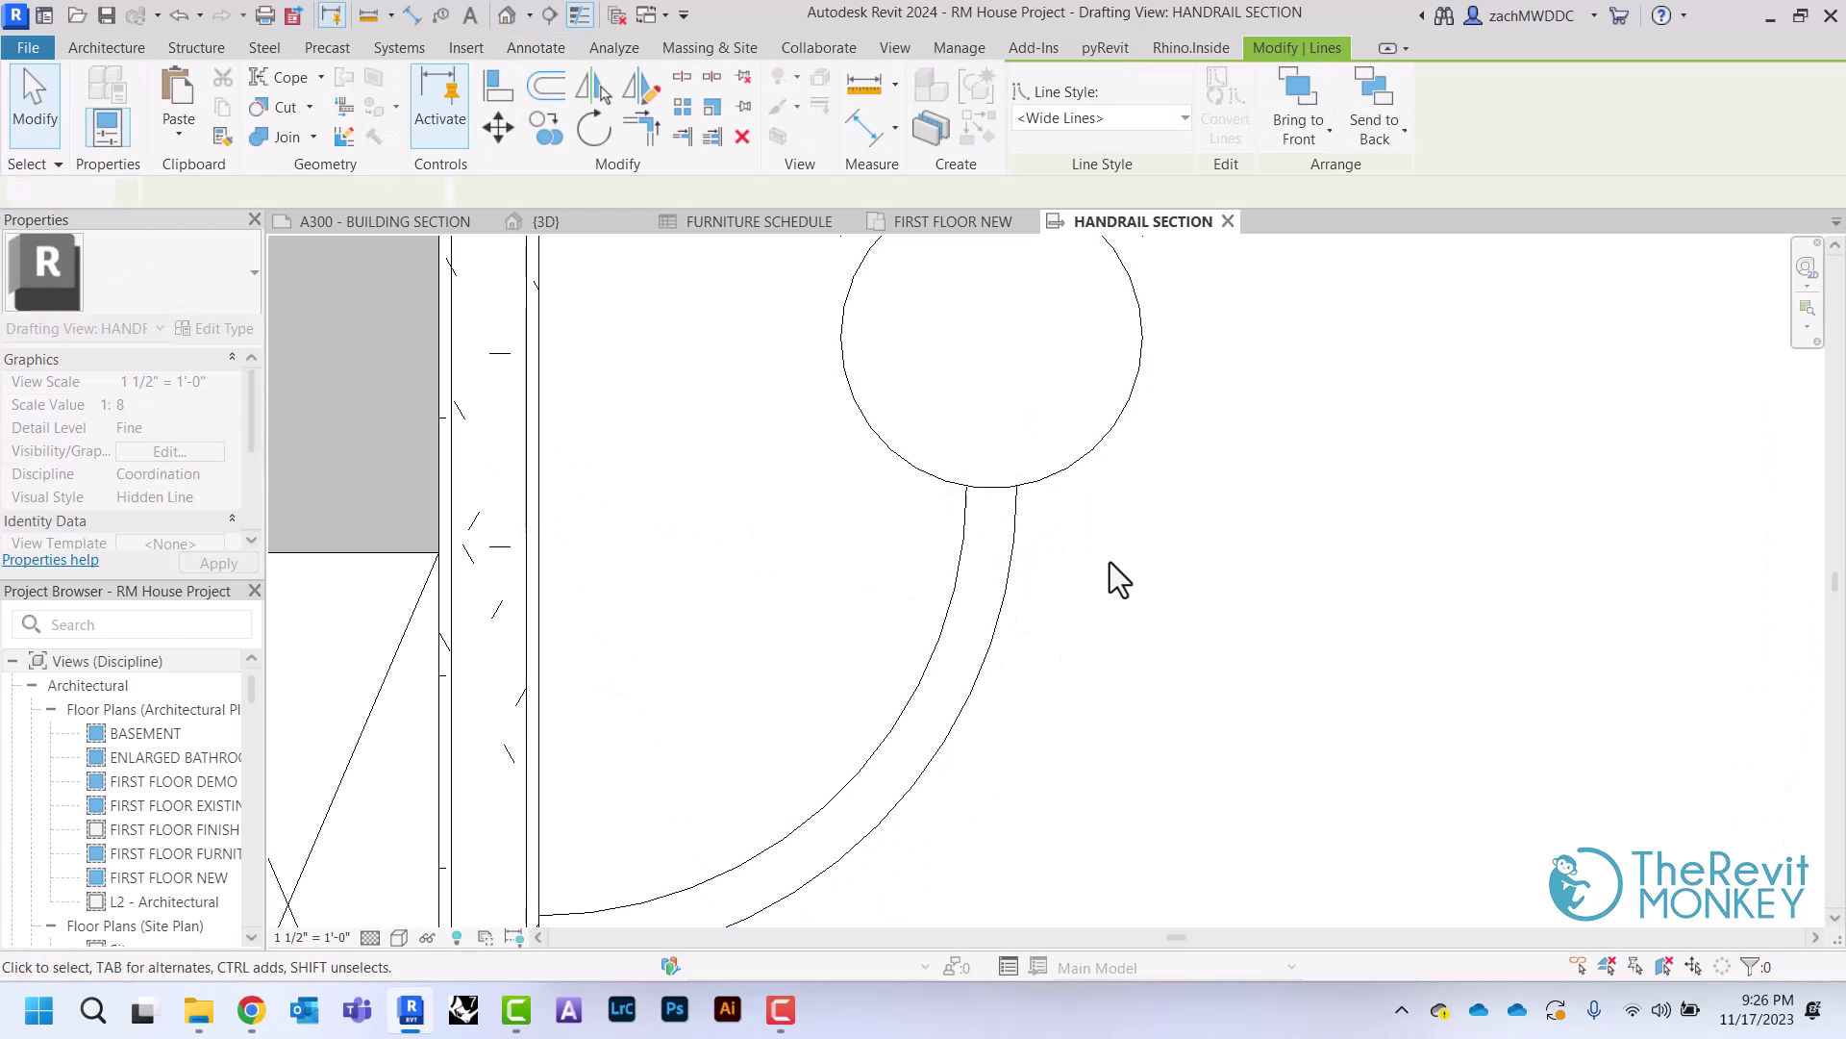
left_click(1110, 562)
scroll(1110, 562, "down", 3)
scroll(1116, 577, "up", 5)
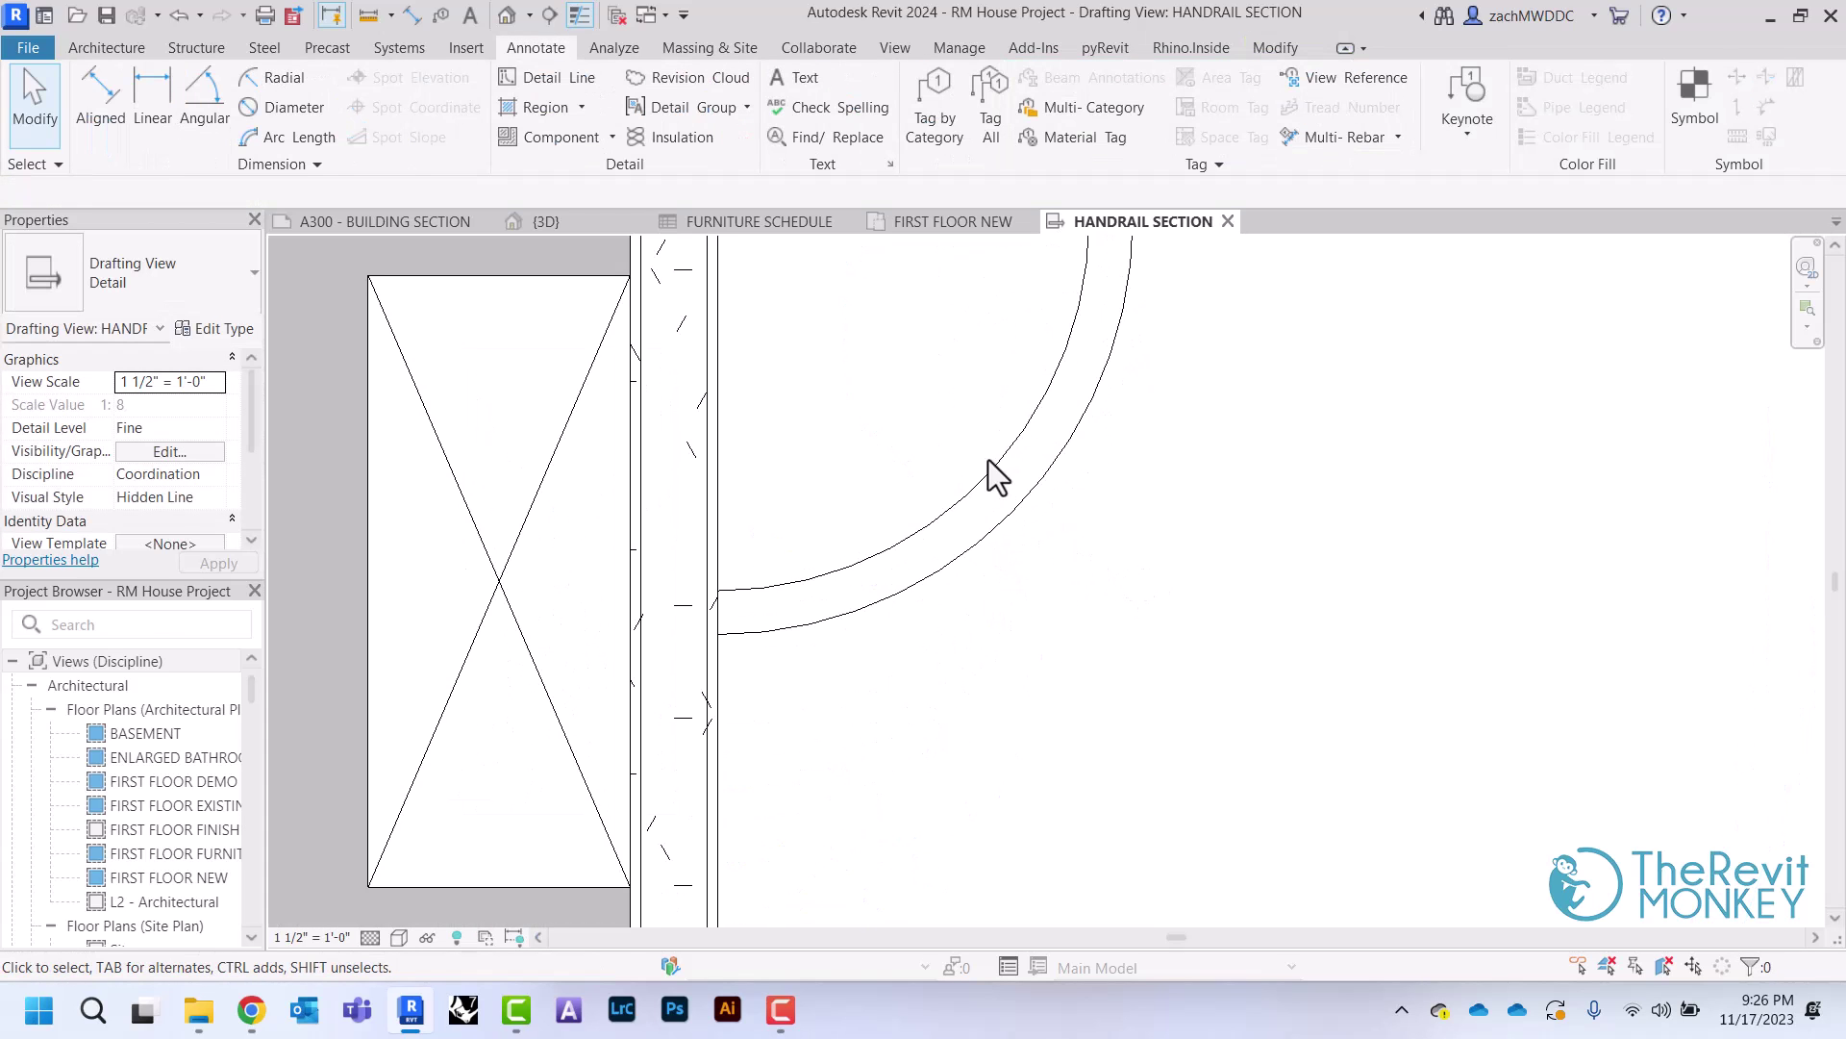
Draw a narrow rectangular detail-line wall plate against the wall face
left_click(533, 77)
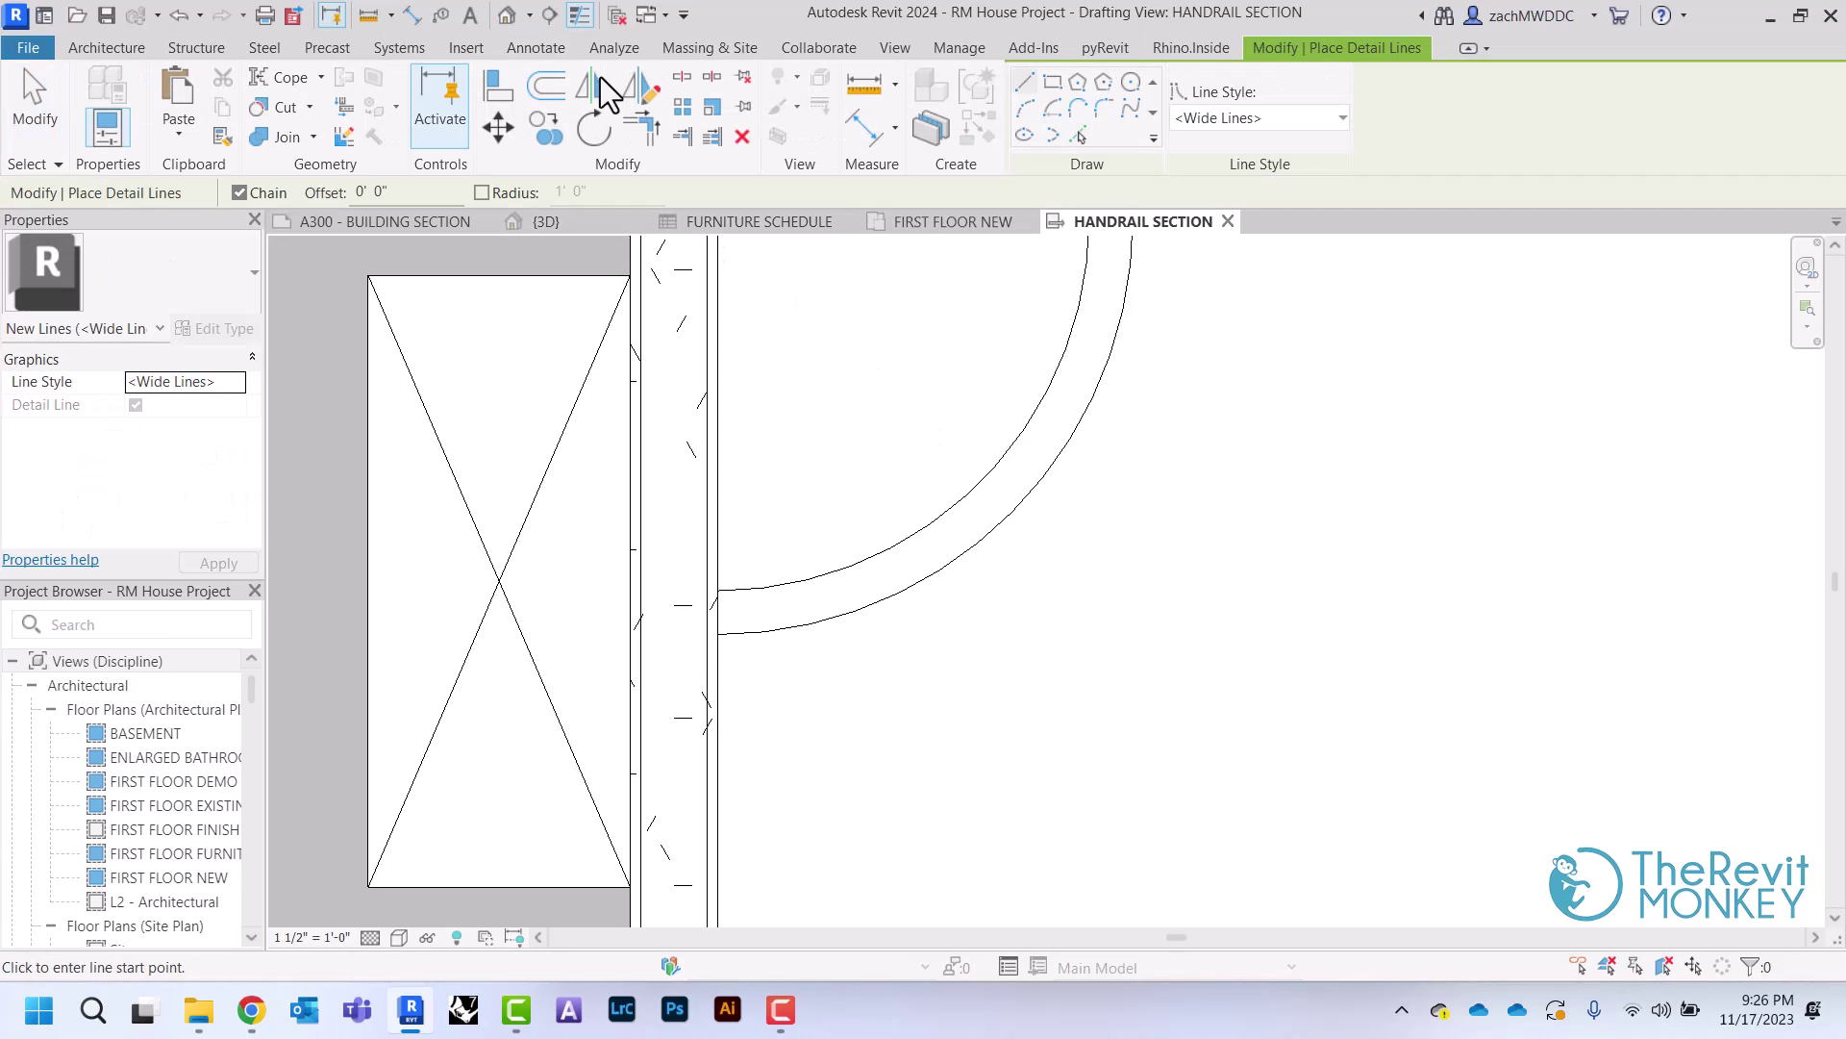
left_click(1054, 89)
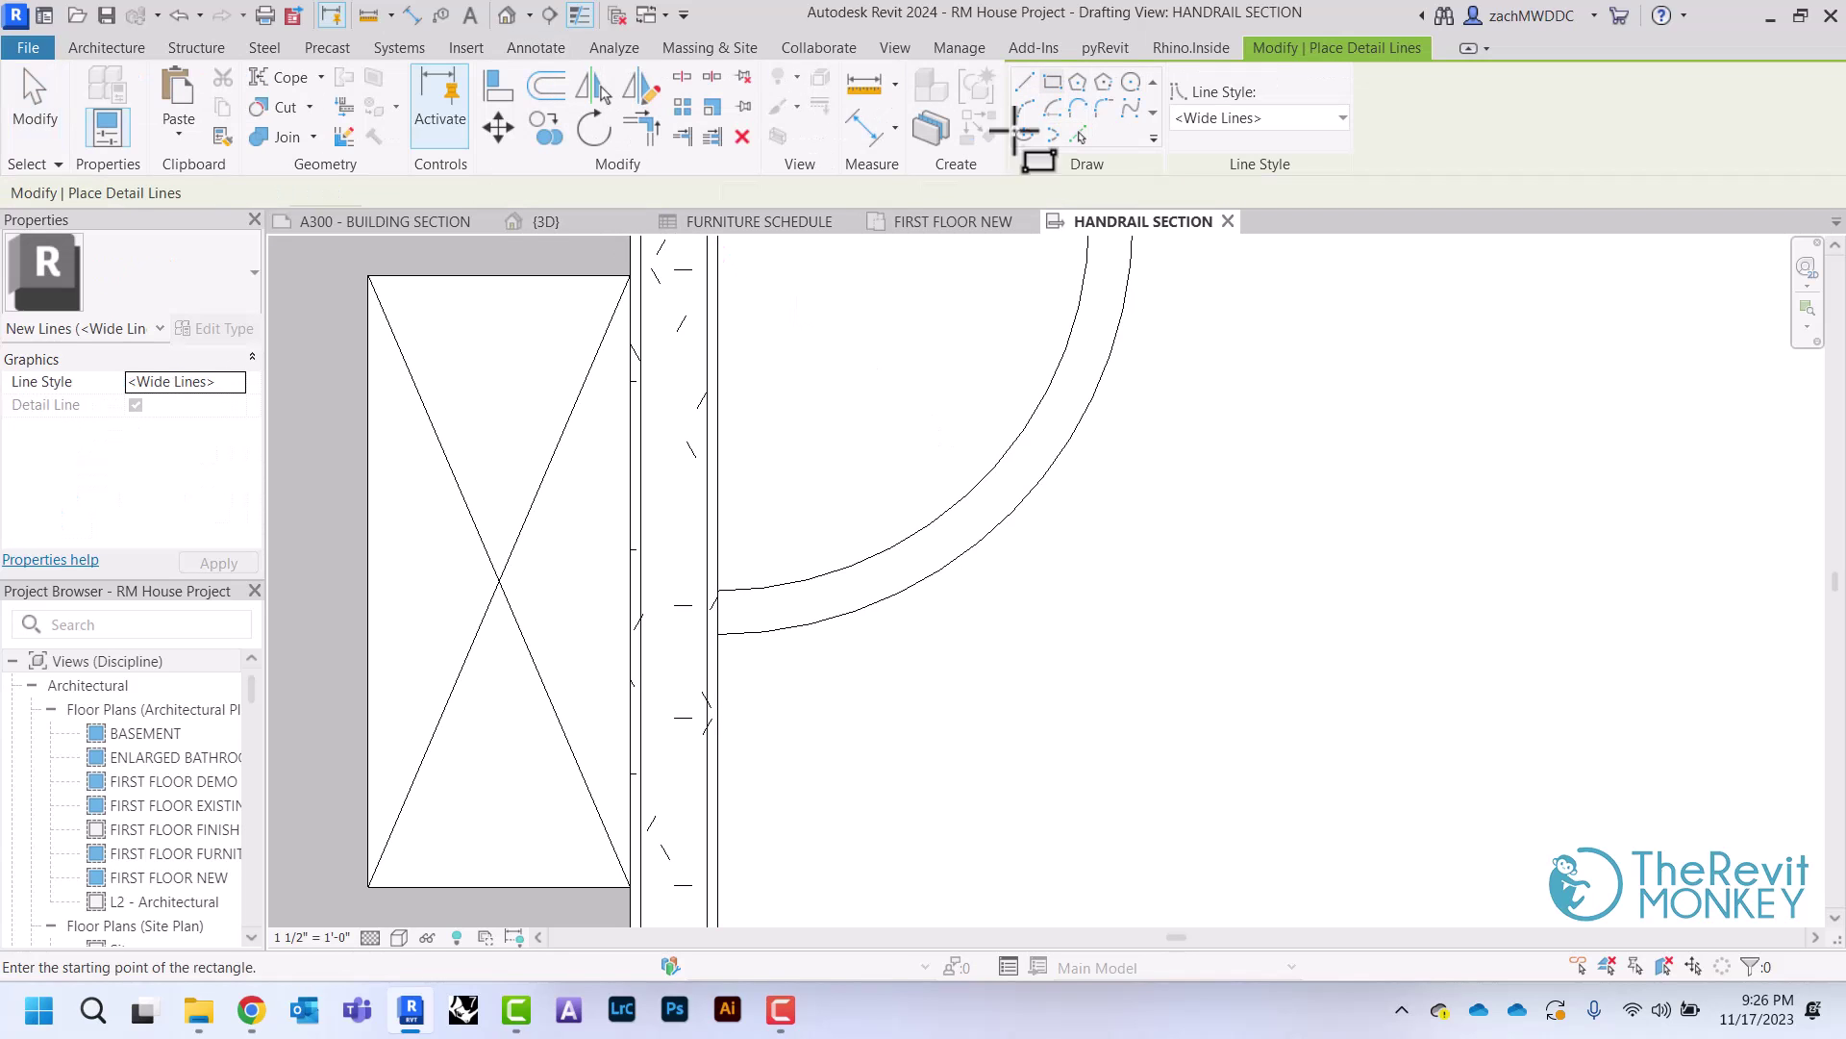
left_click(717, 436)
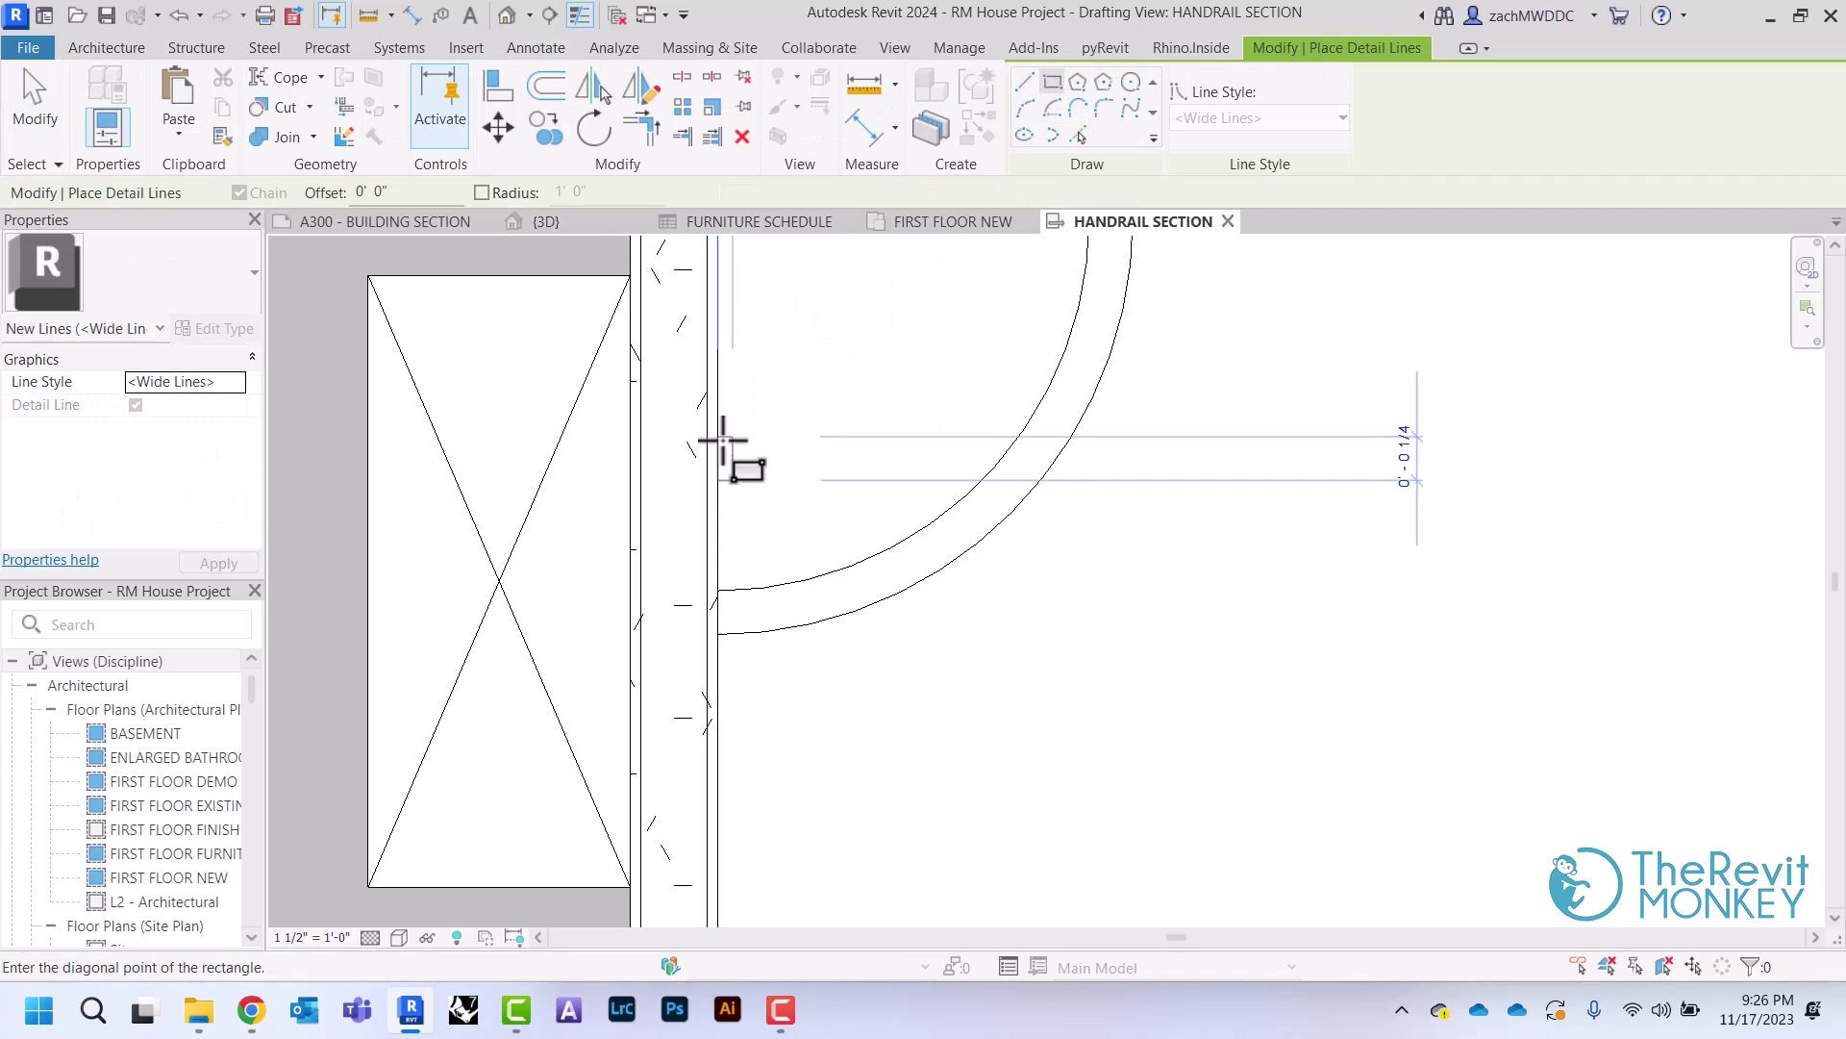
left_click(770, 769)
right_click(783, 569)
key("Escape")
Extend the upper and lower bracket arc ends onto the plate edge
key("Escape")
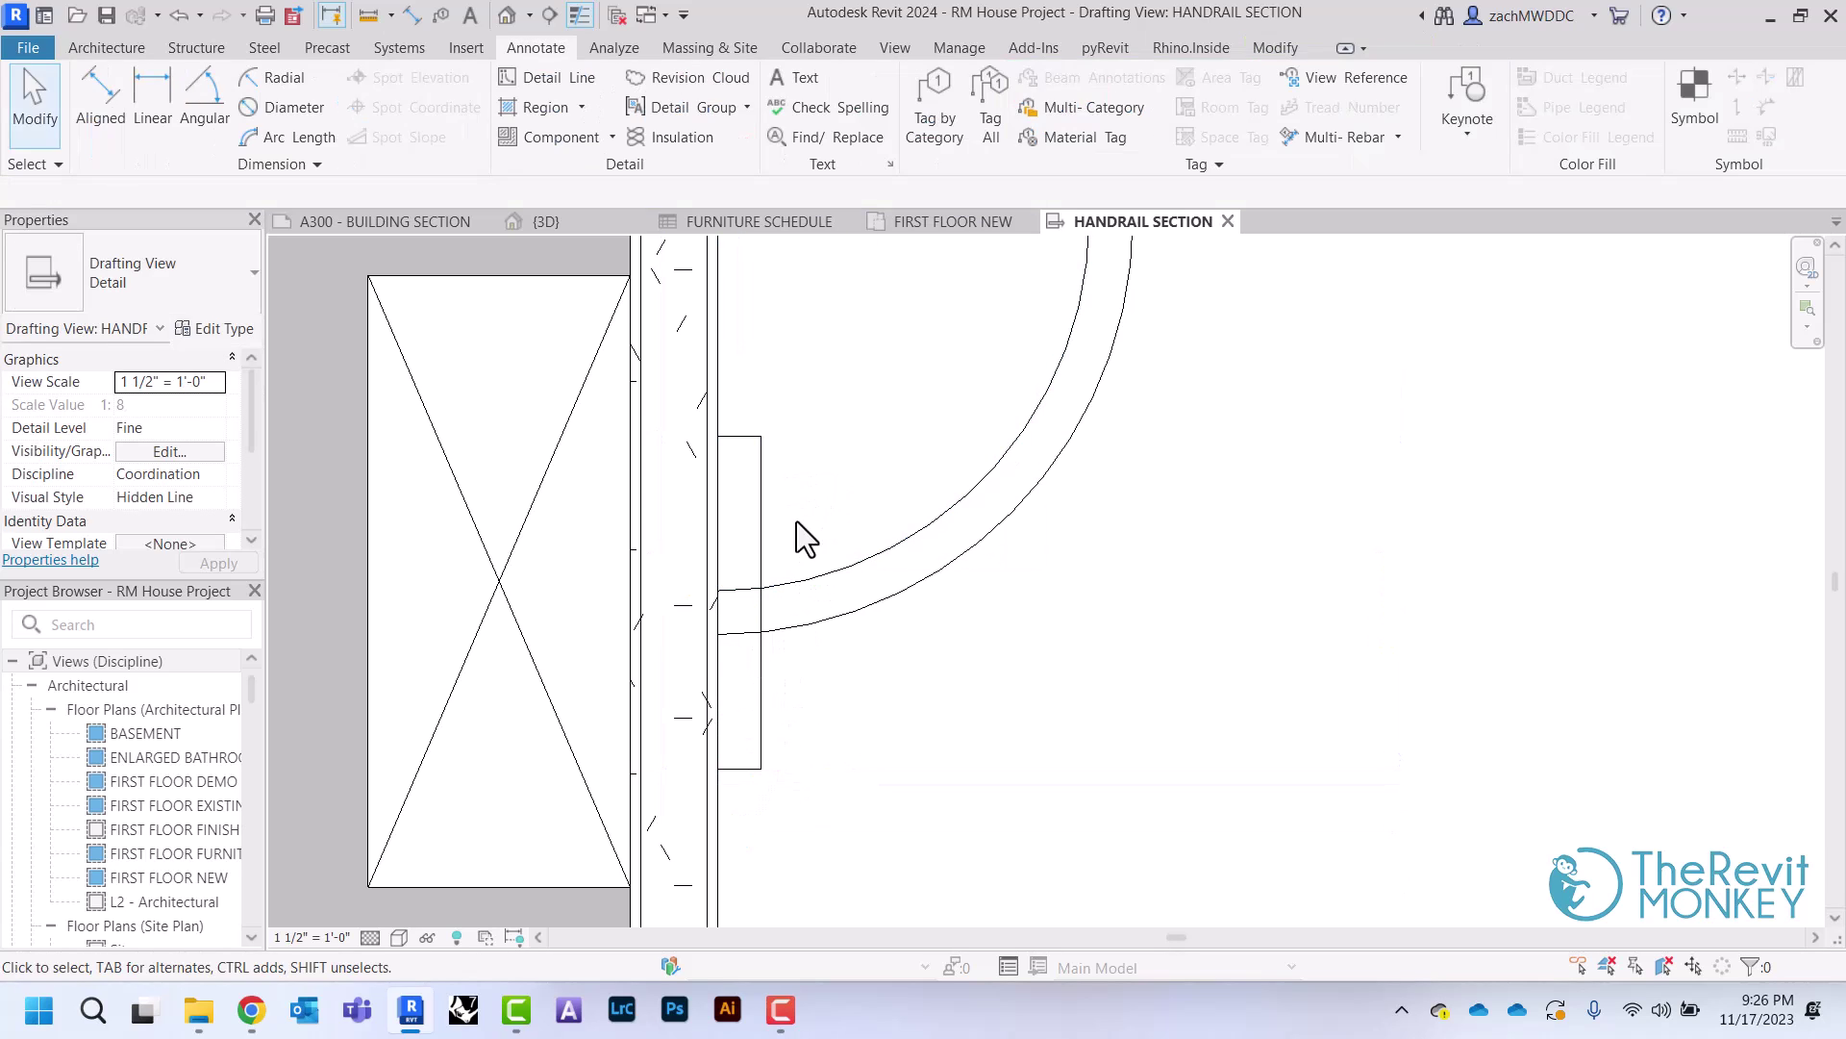
left_click(766, 588)
left_click_drag(717, 590, 762, 632)
key("Escape")
left_click(798, 626)
key("Escape")
scroll(846, 654, "down", 3)
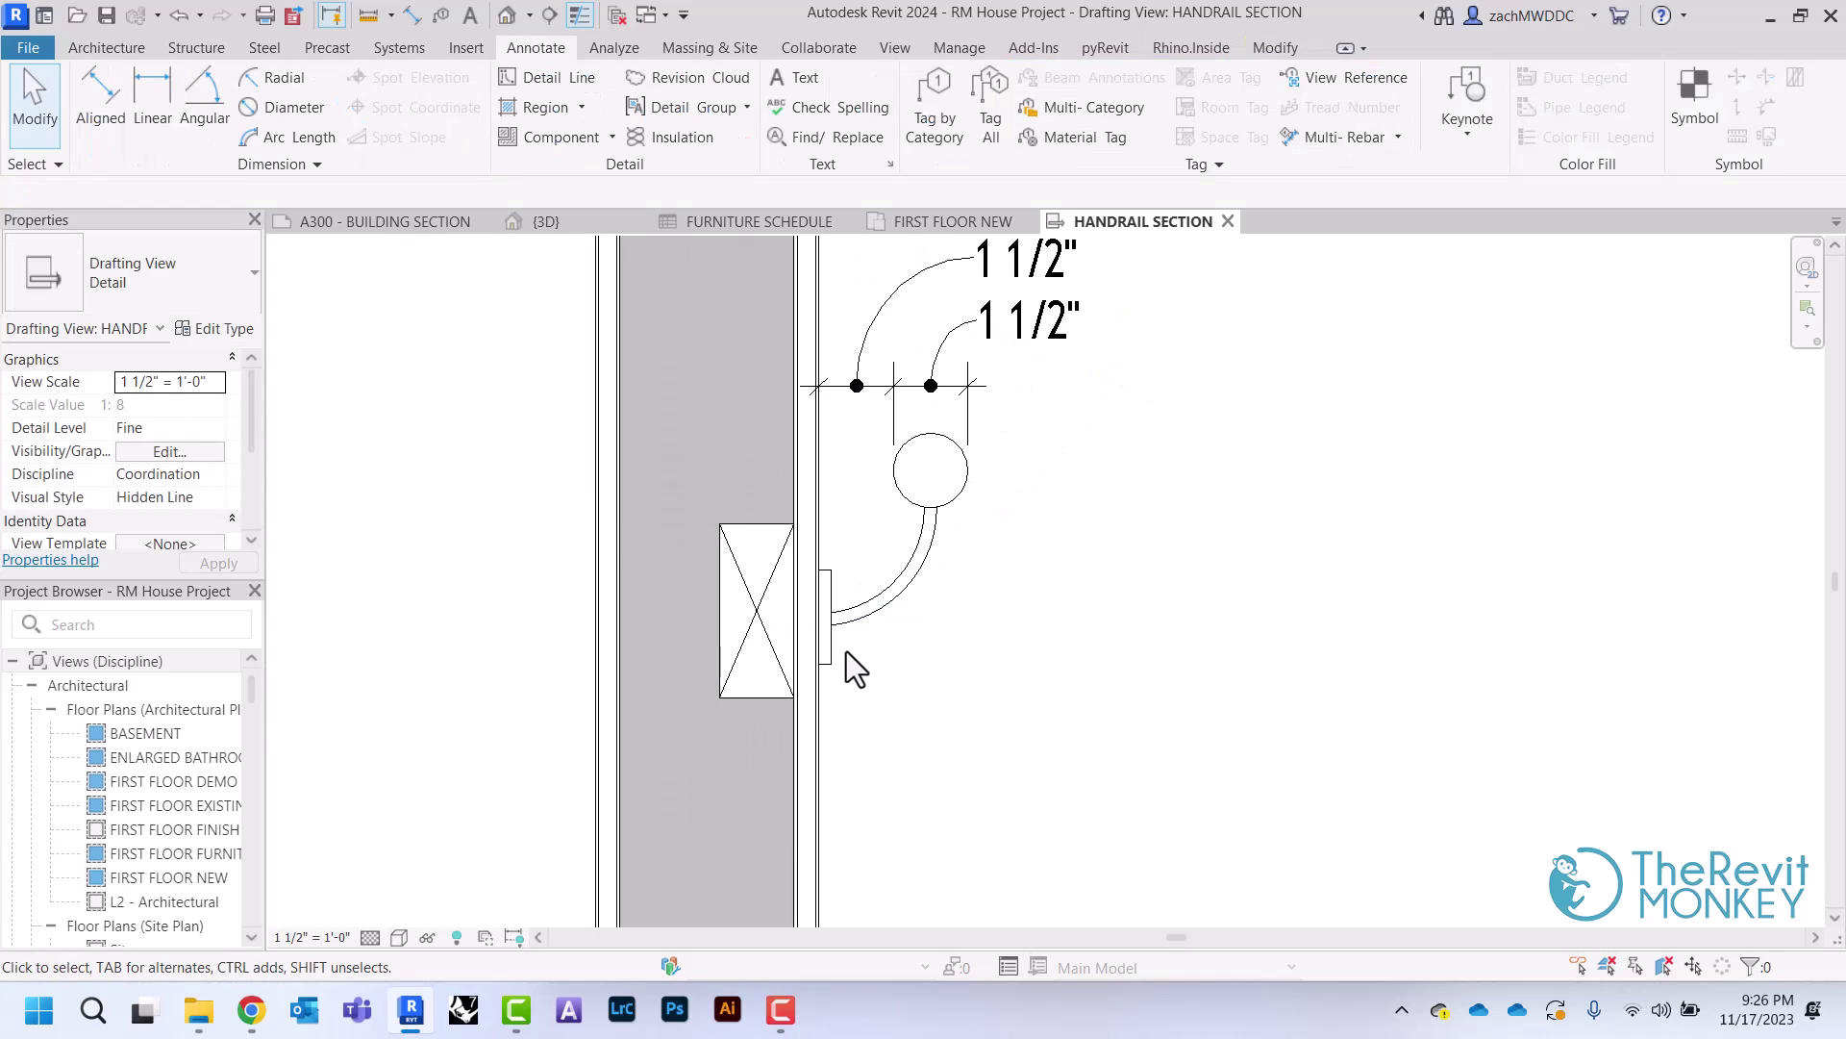
Draw a horizontal anchor detail line from the plate face into the blocking
left_click(556, 78)
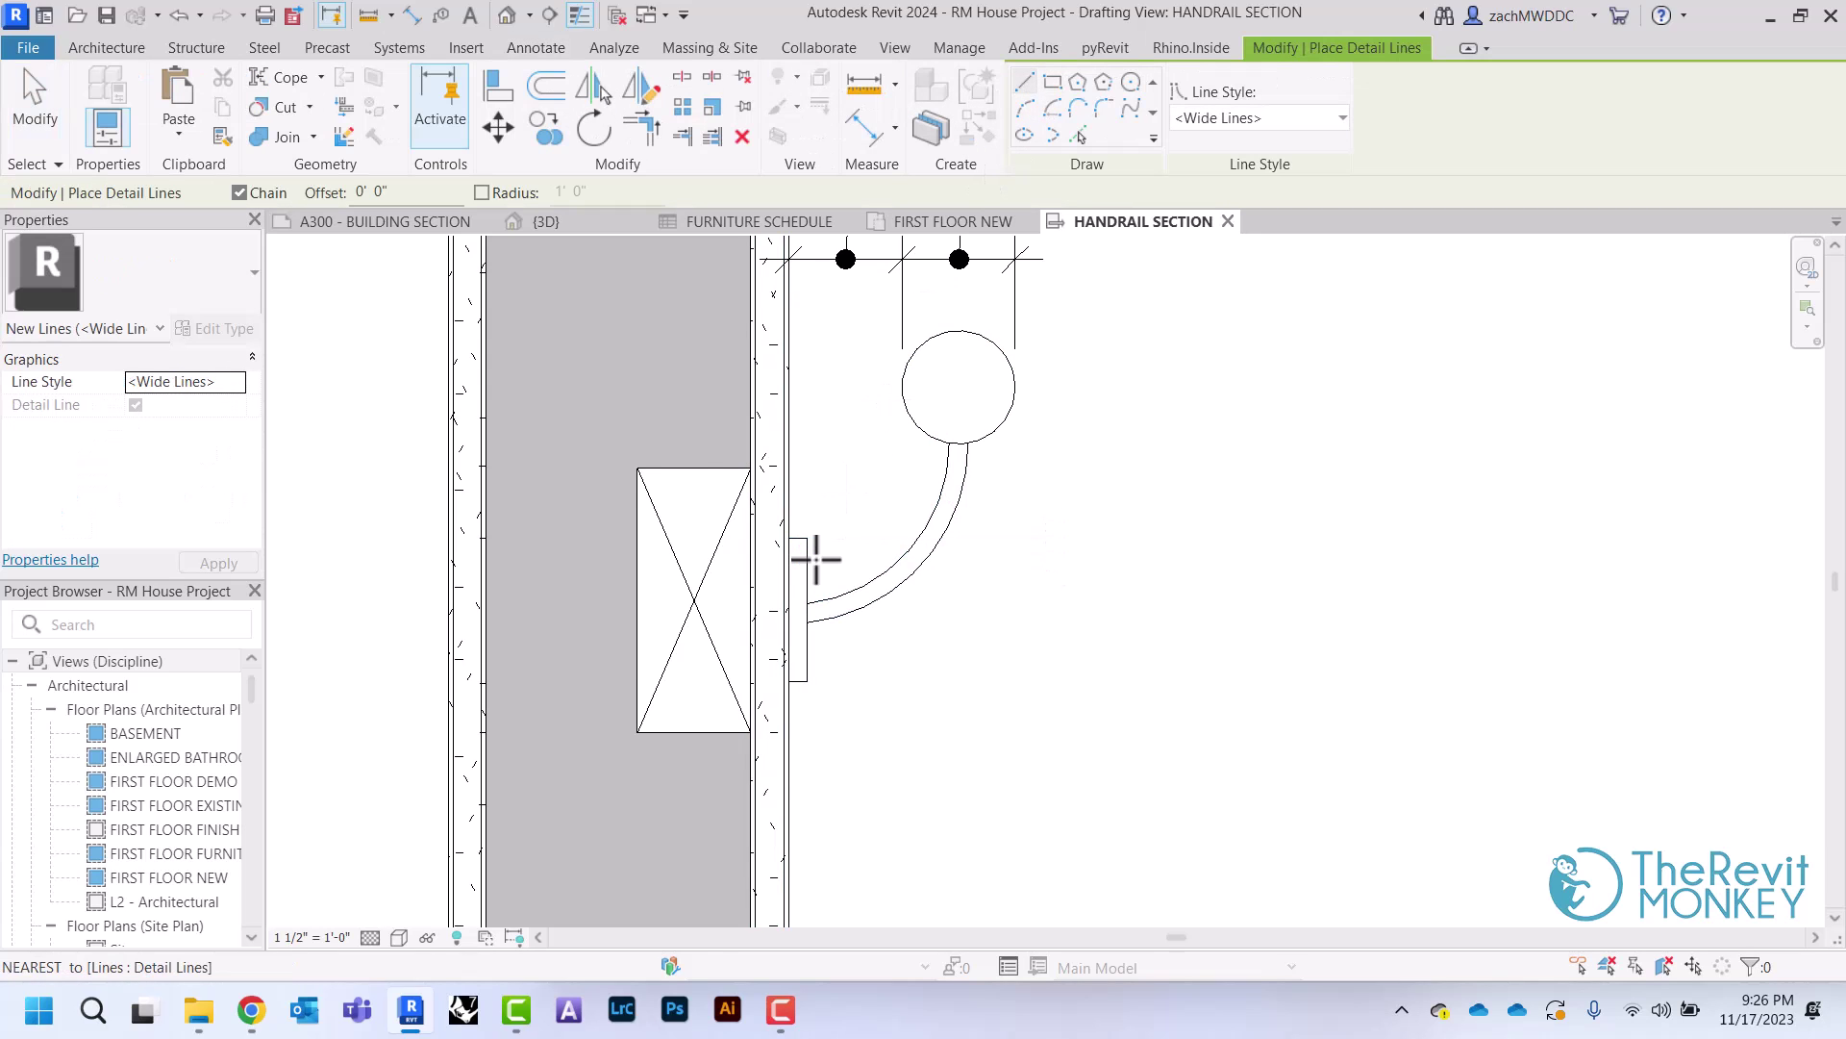
scroll(815, 558, "up", 2)
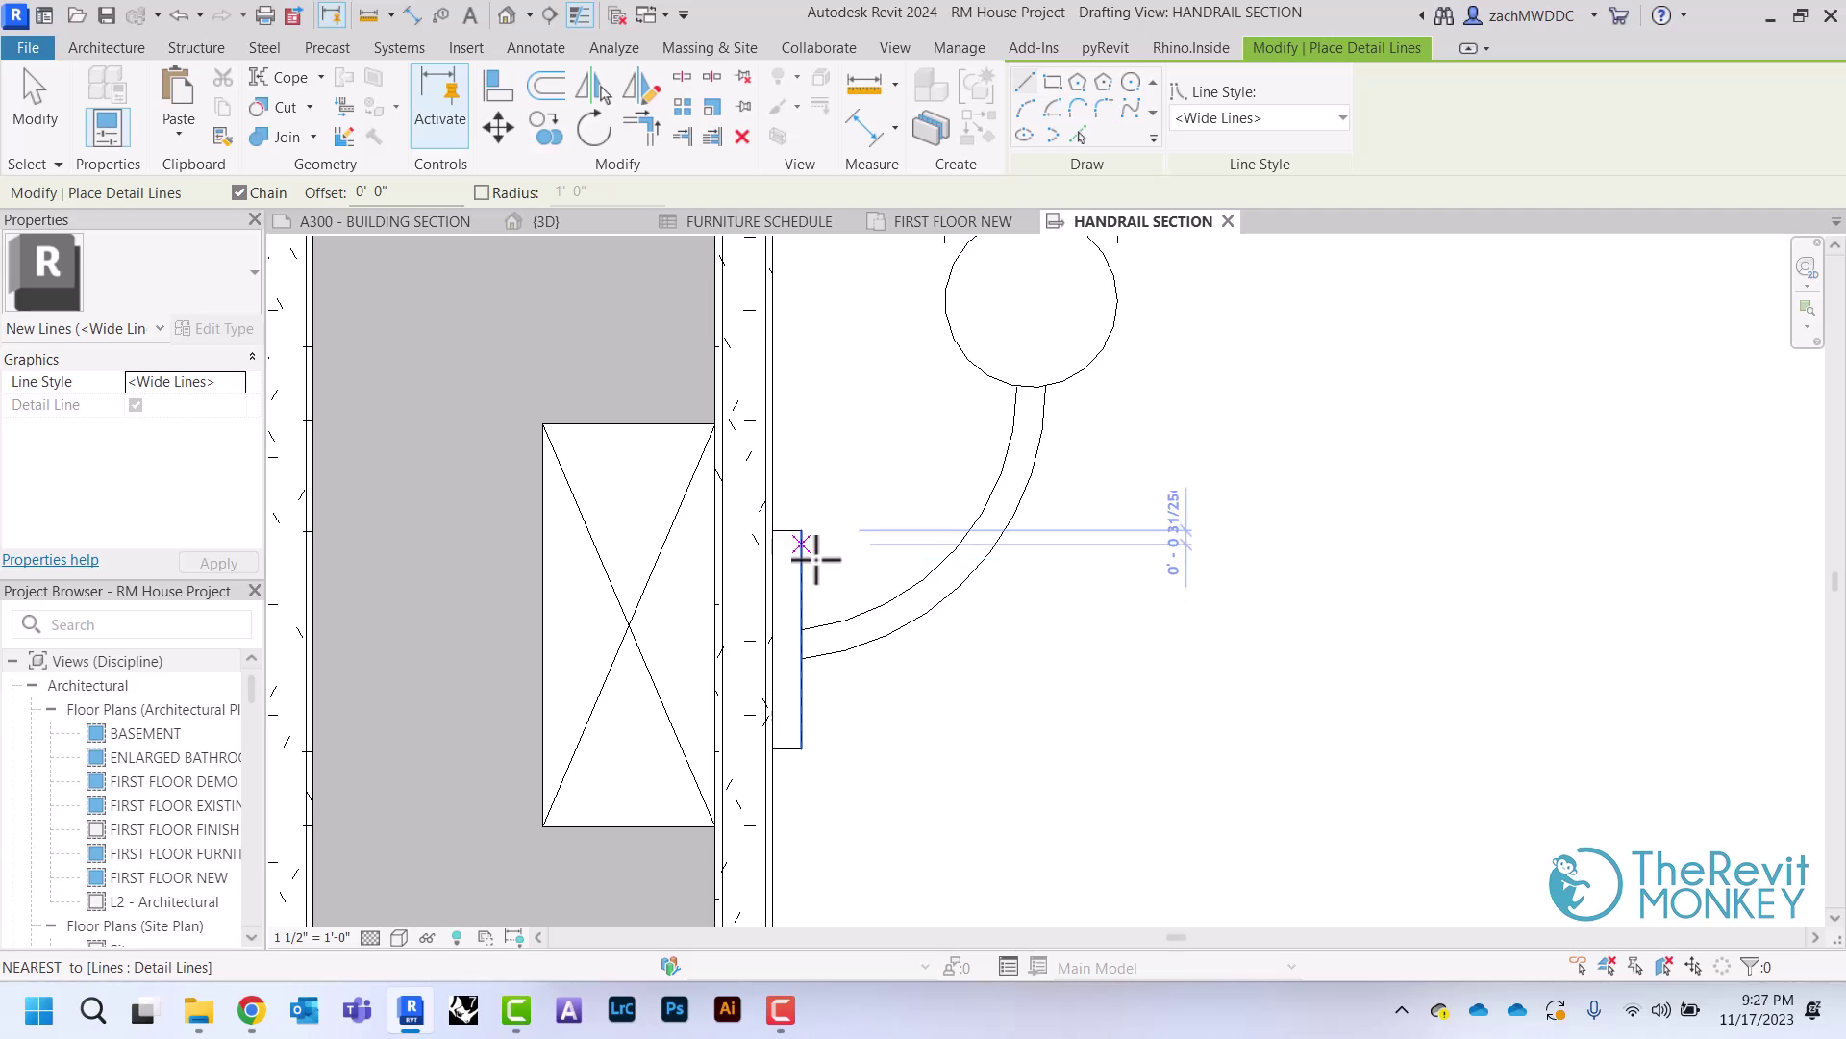
left_click(816, 559)
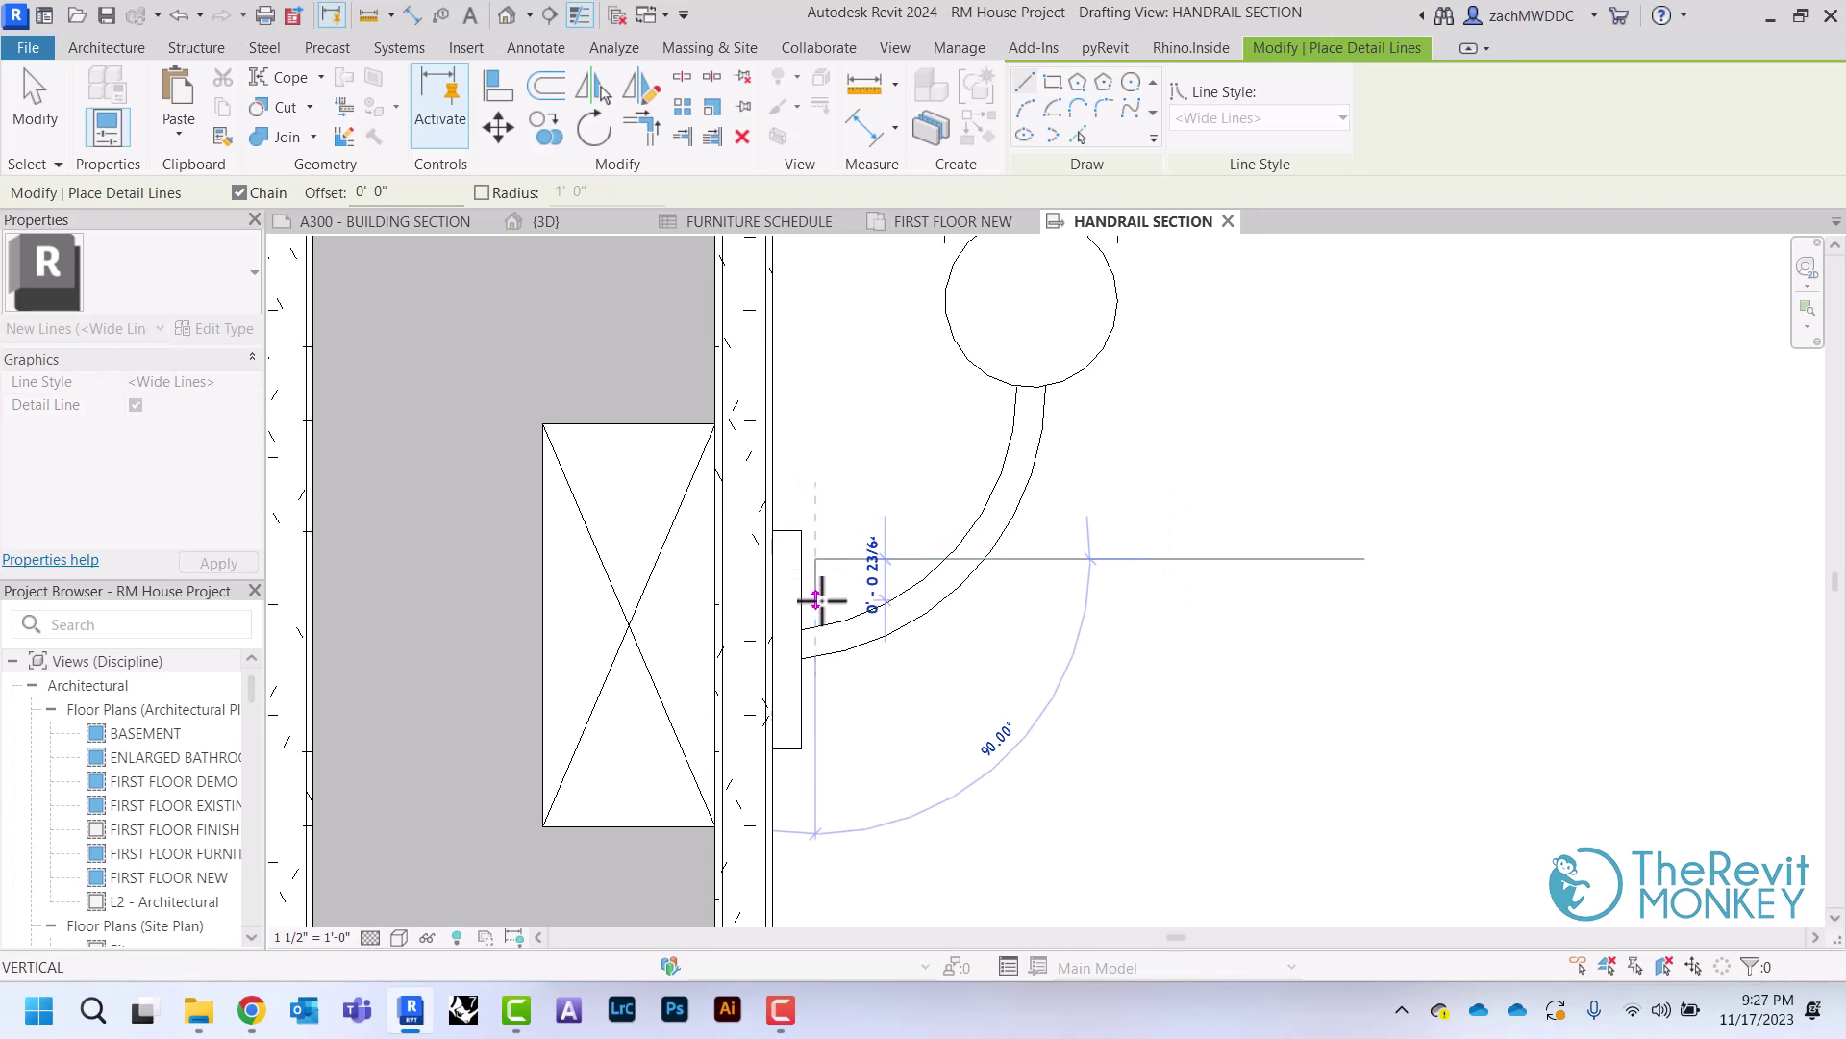
right_click(829, 553)
left_click(851, 560)
left_click(816, 580)
left_click(624, 580)
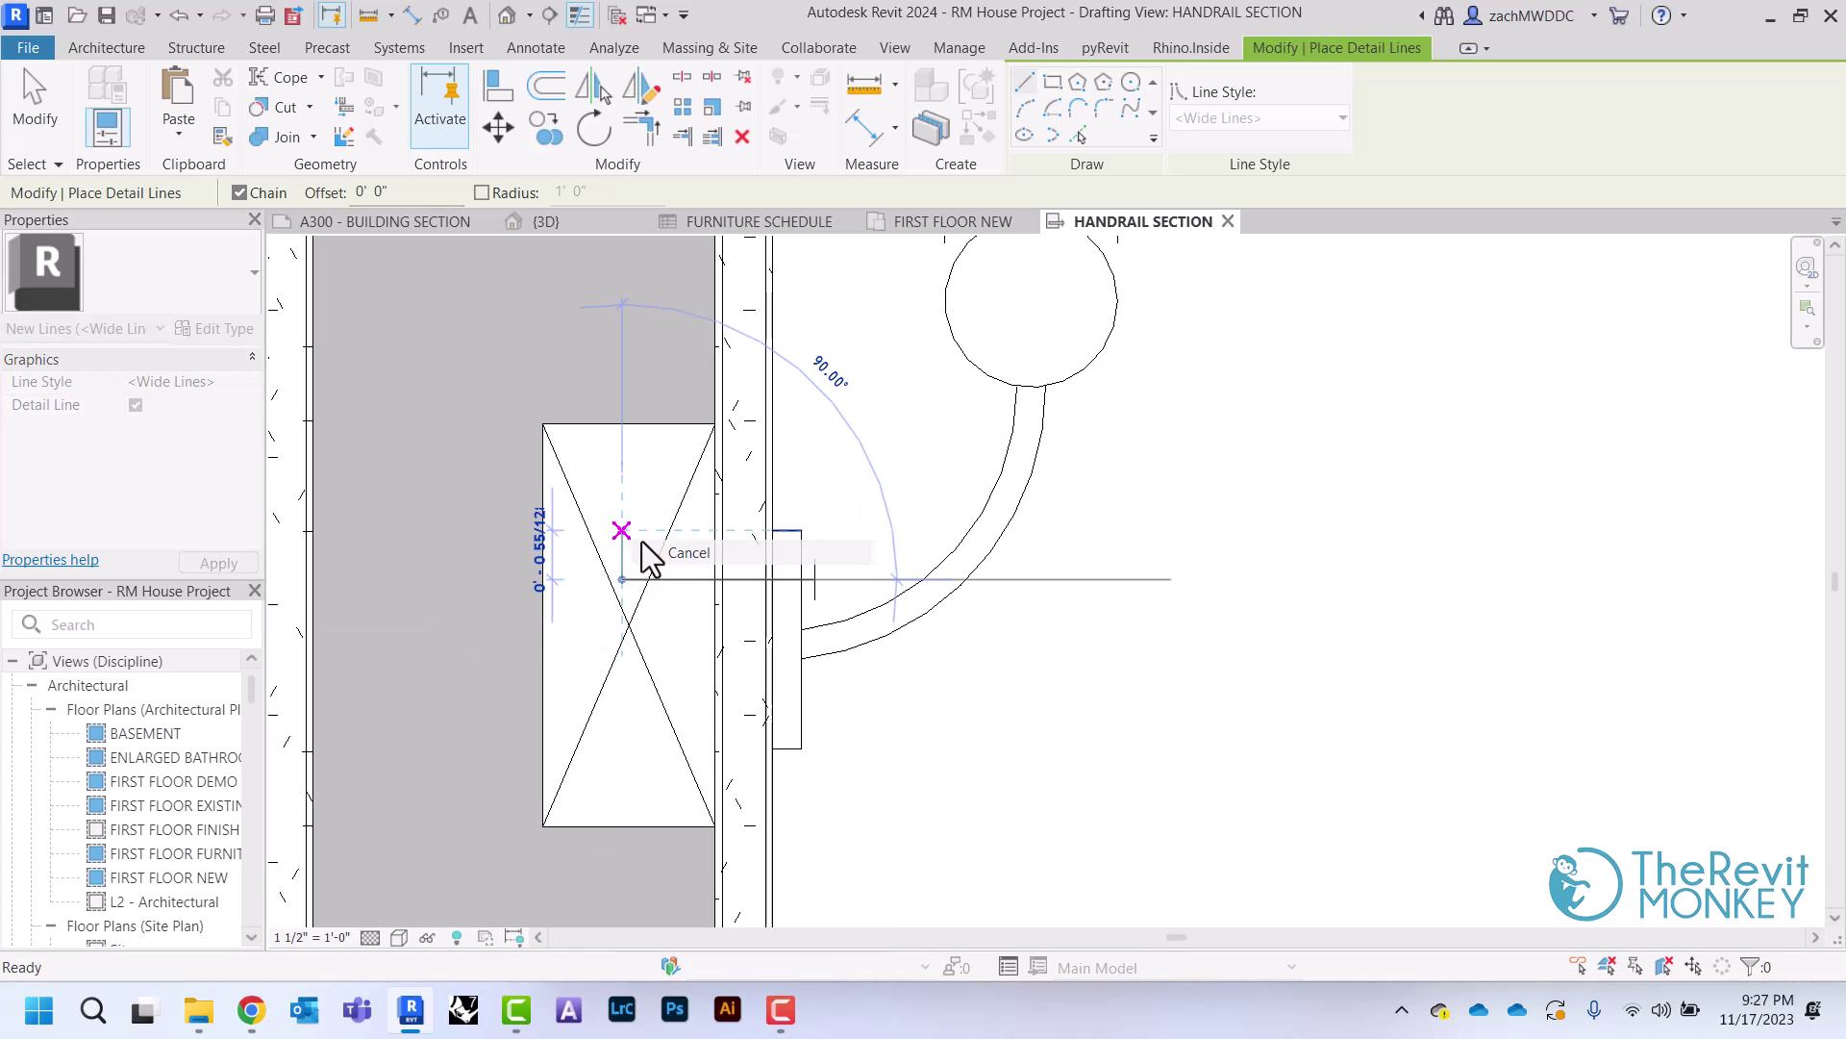
right_click(657, 512)
left_click(679, 524)
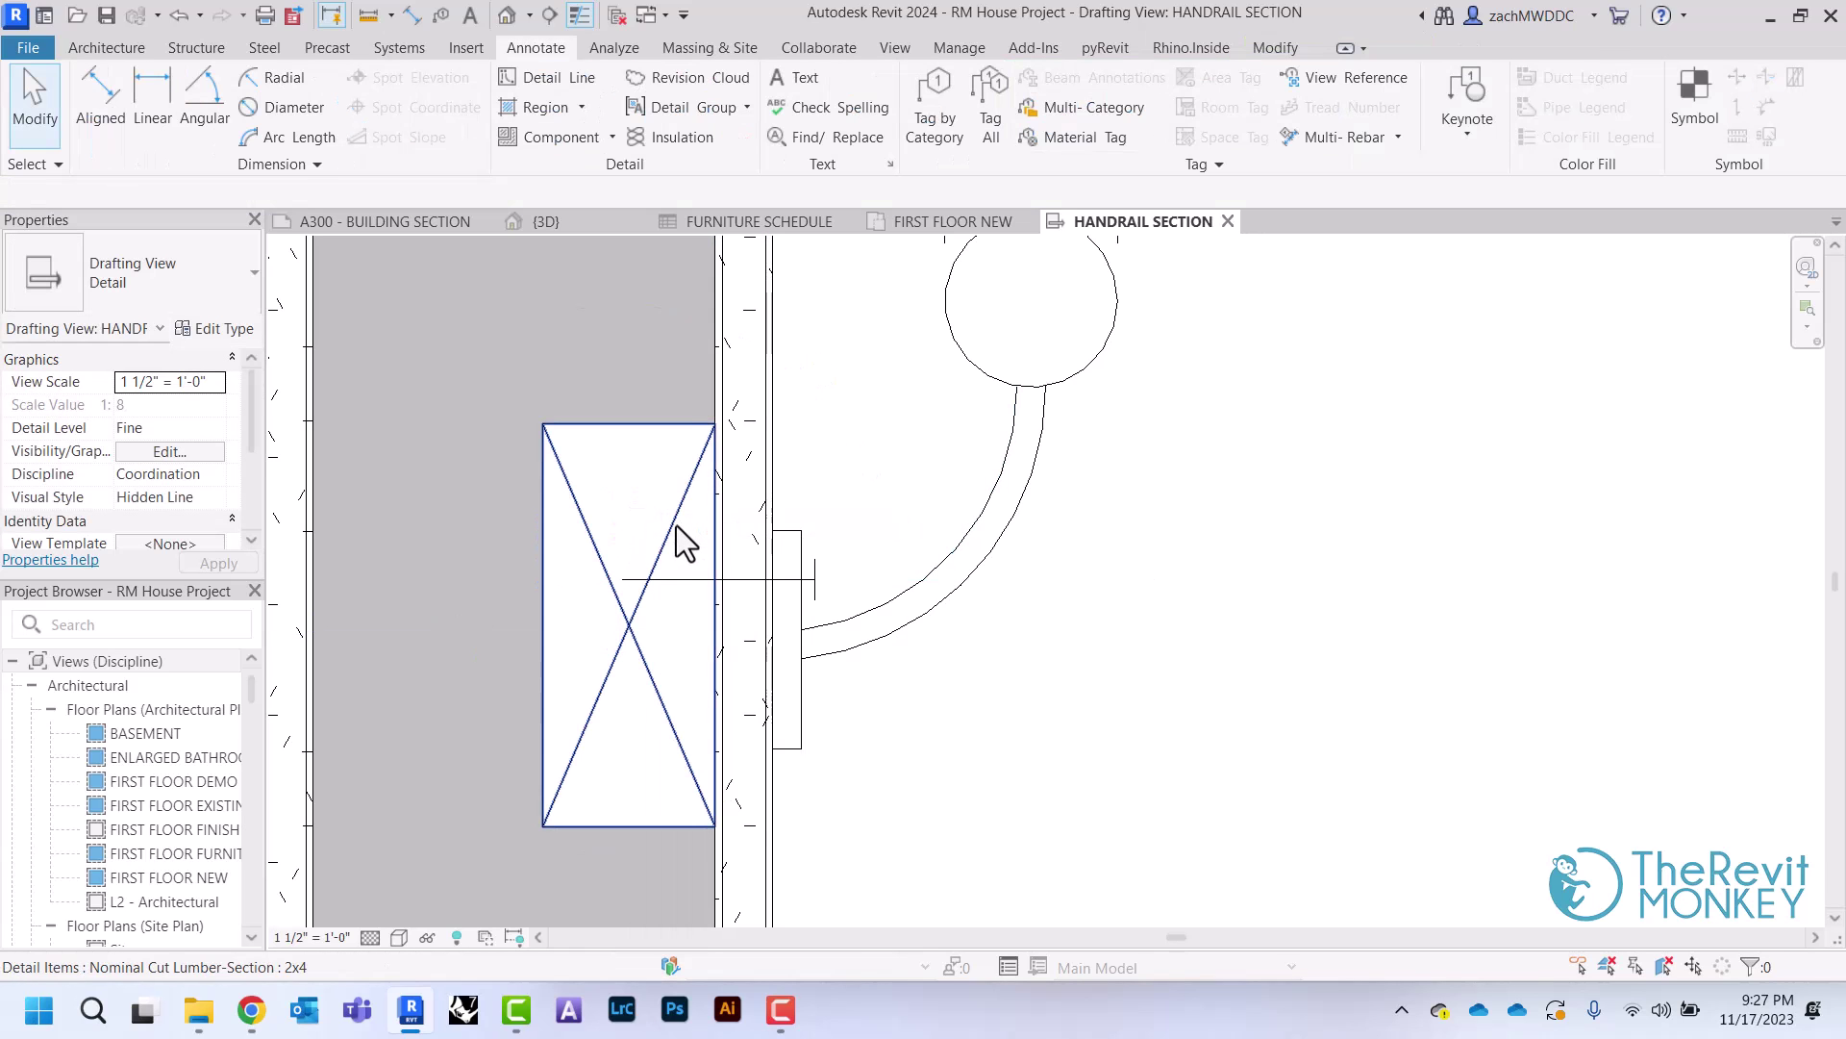
Copy the anchor line to a second position lower on the plate
left_click(685, 583)
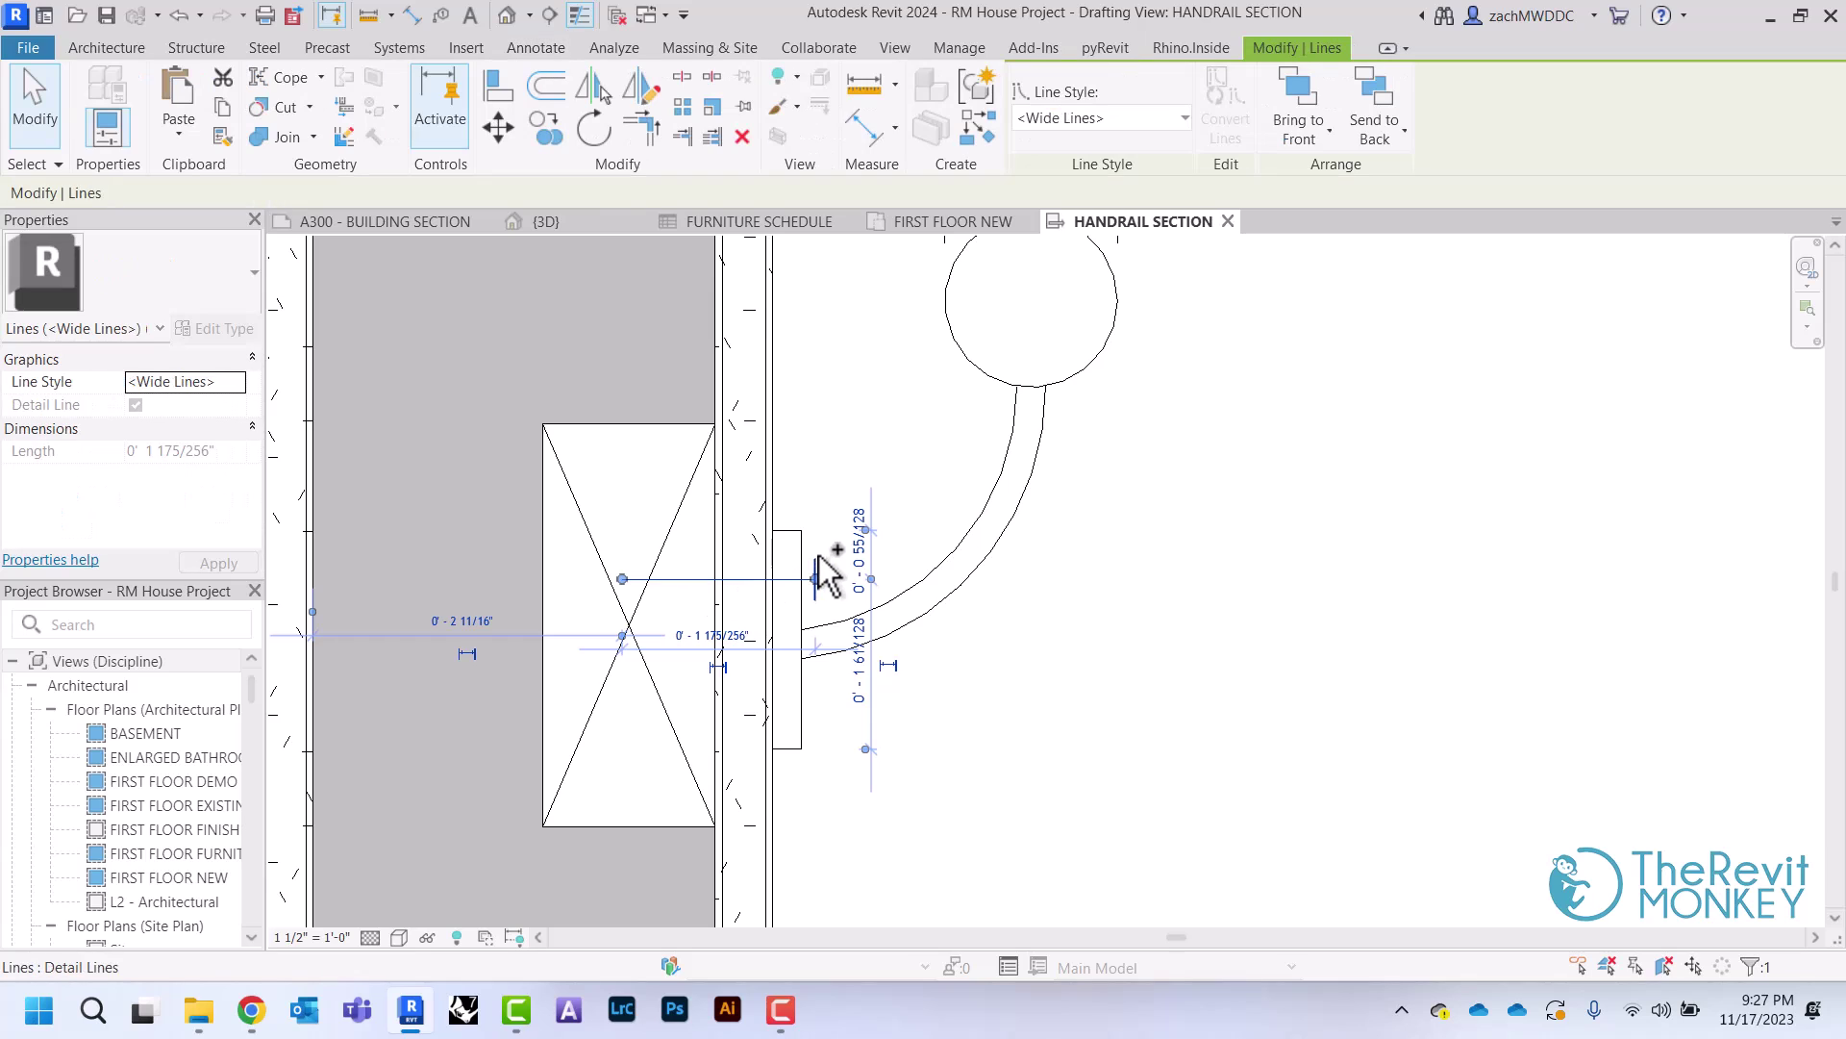
left_click(545, 128)
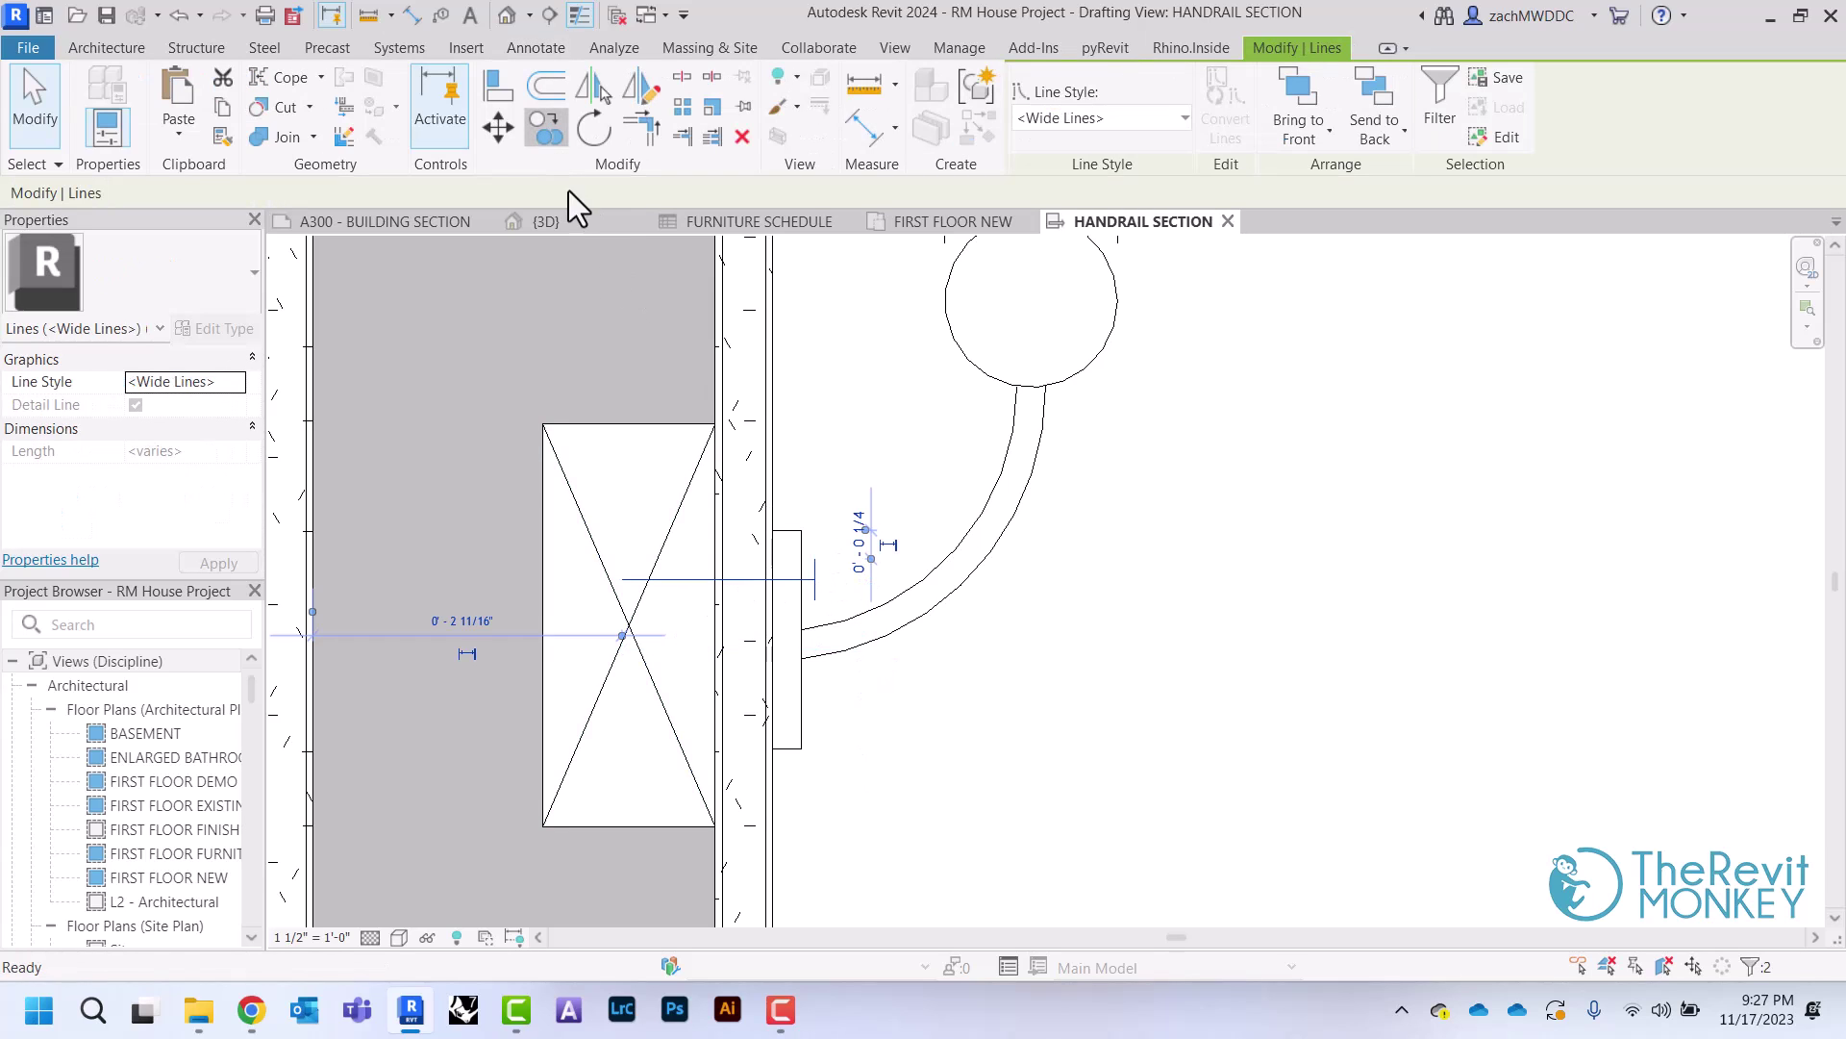
left_click(749, 580)
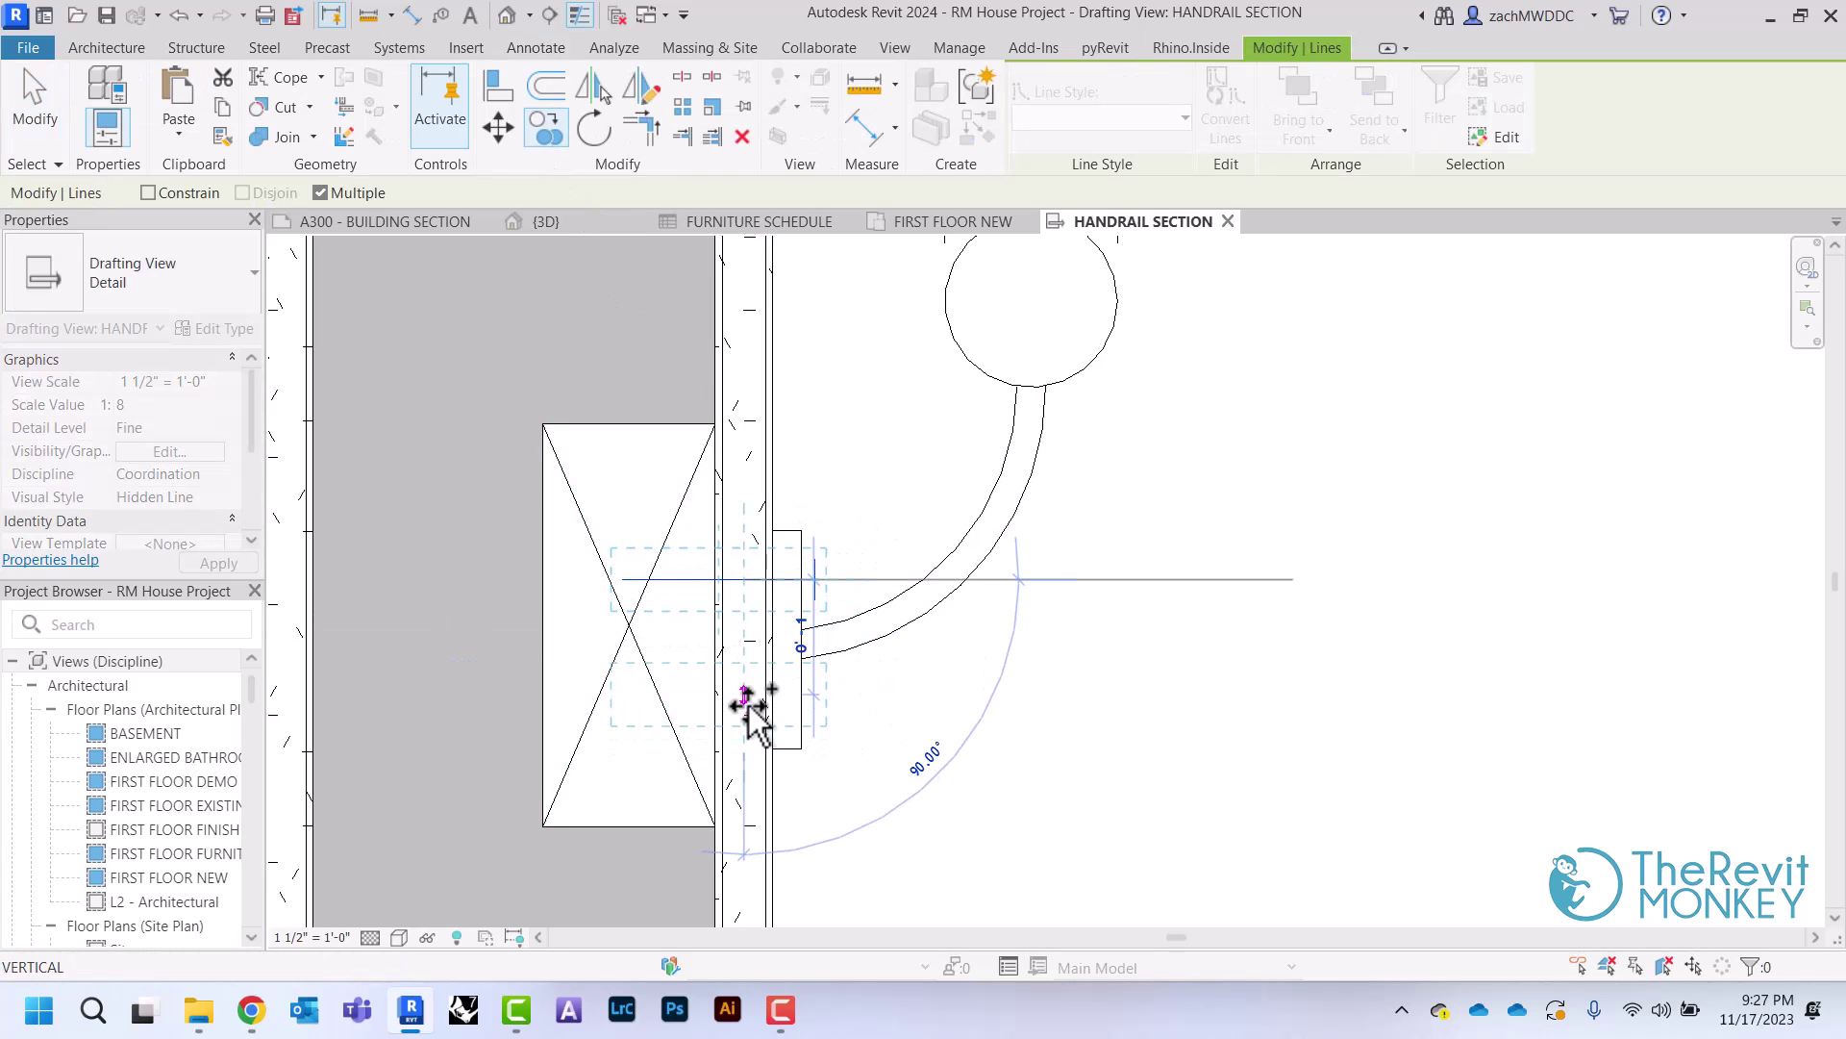
left_click(749, 699)
key("Escape")
key("Escape")
scroll(747, 707, "down", 2)
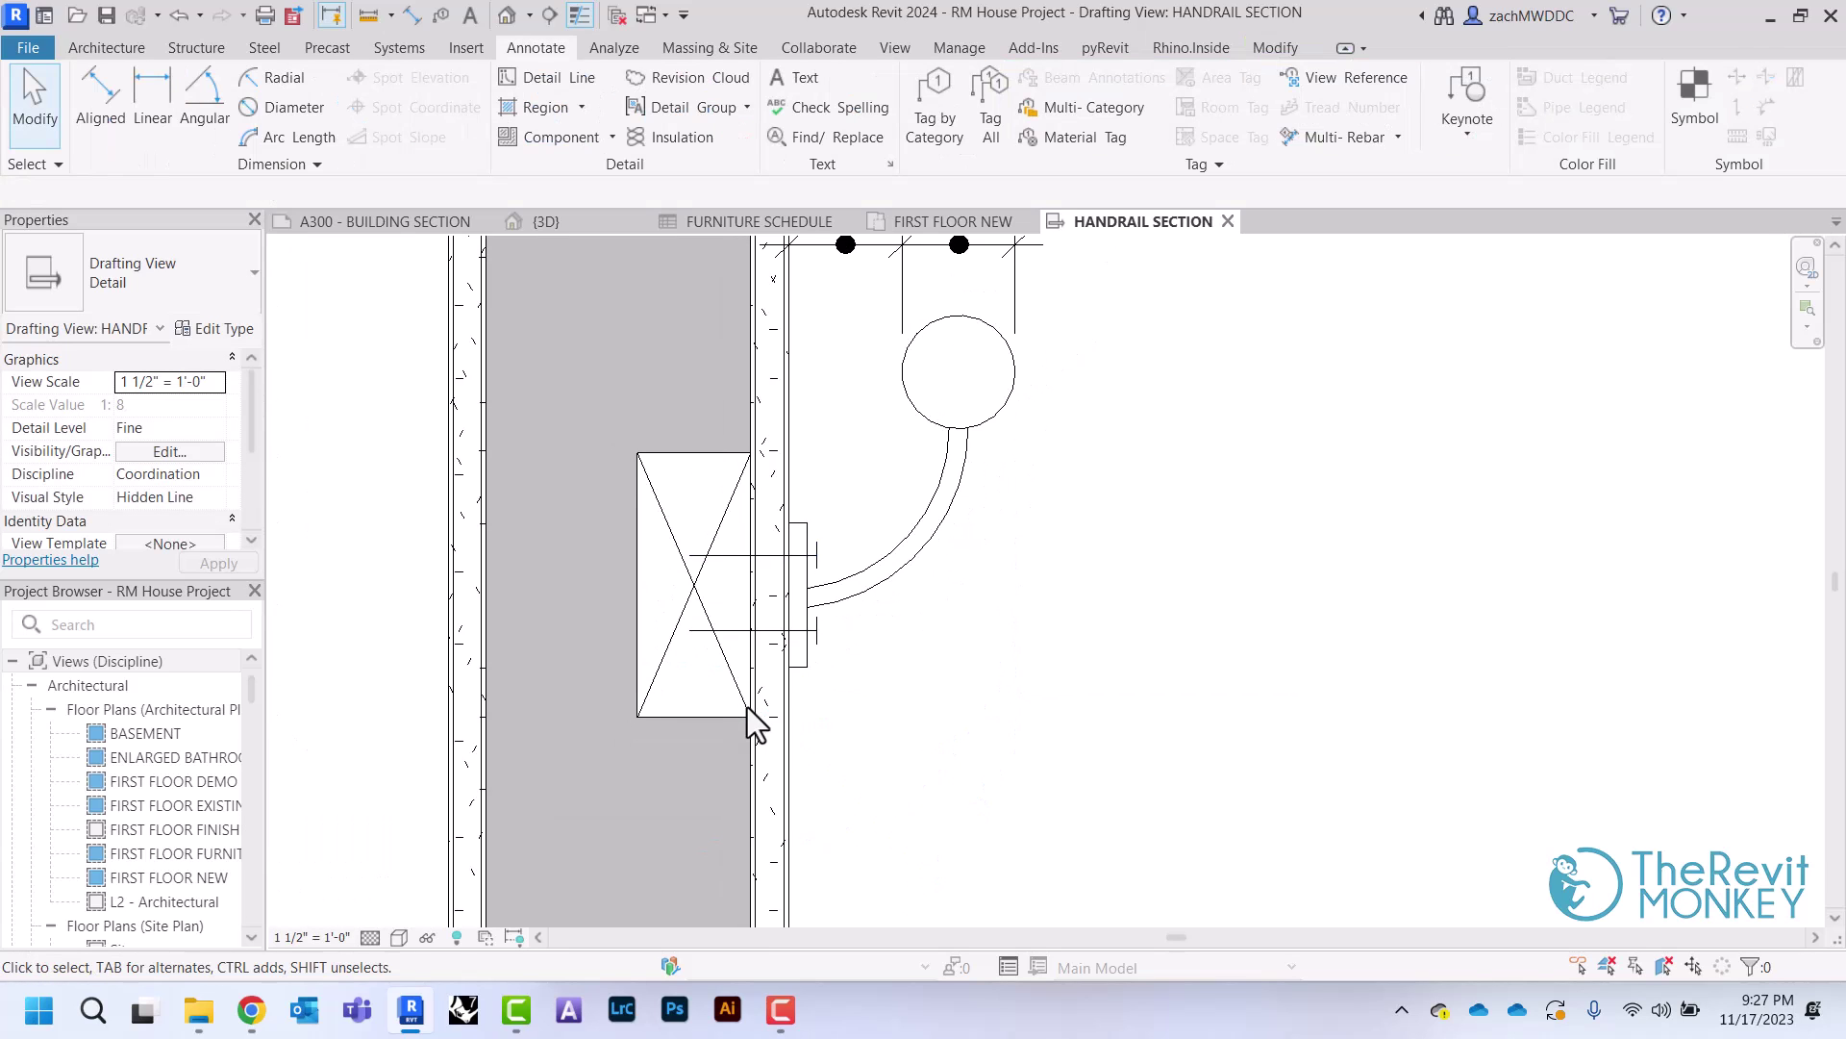
Turn off Thin Lines so the section shows full line weights
scroll(747, 707, "down", 3)
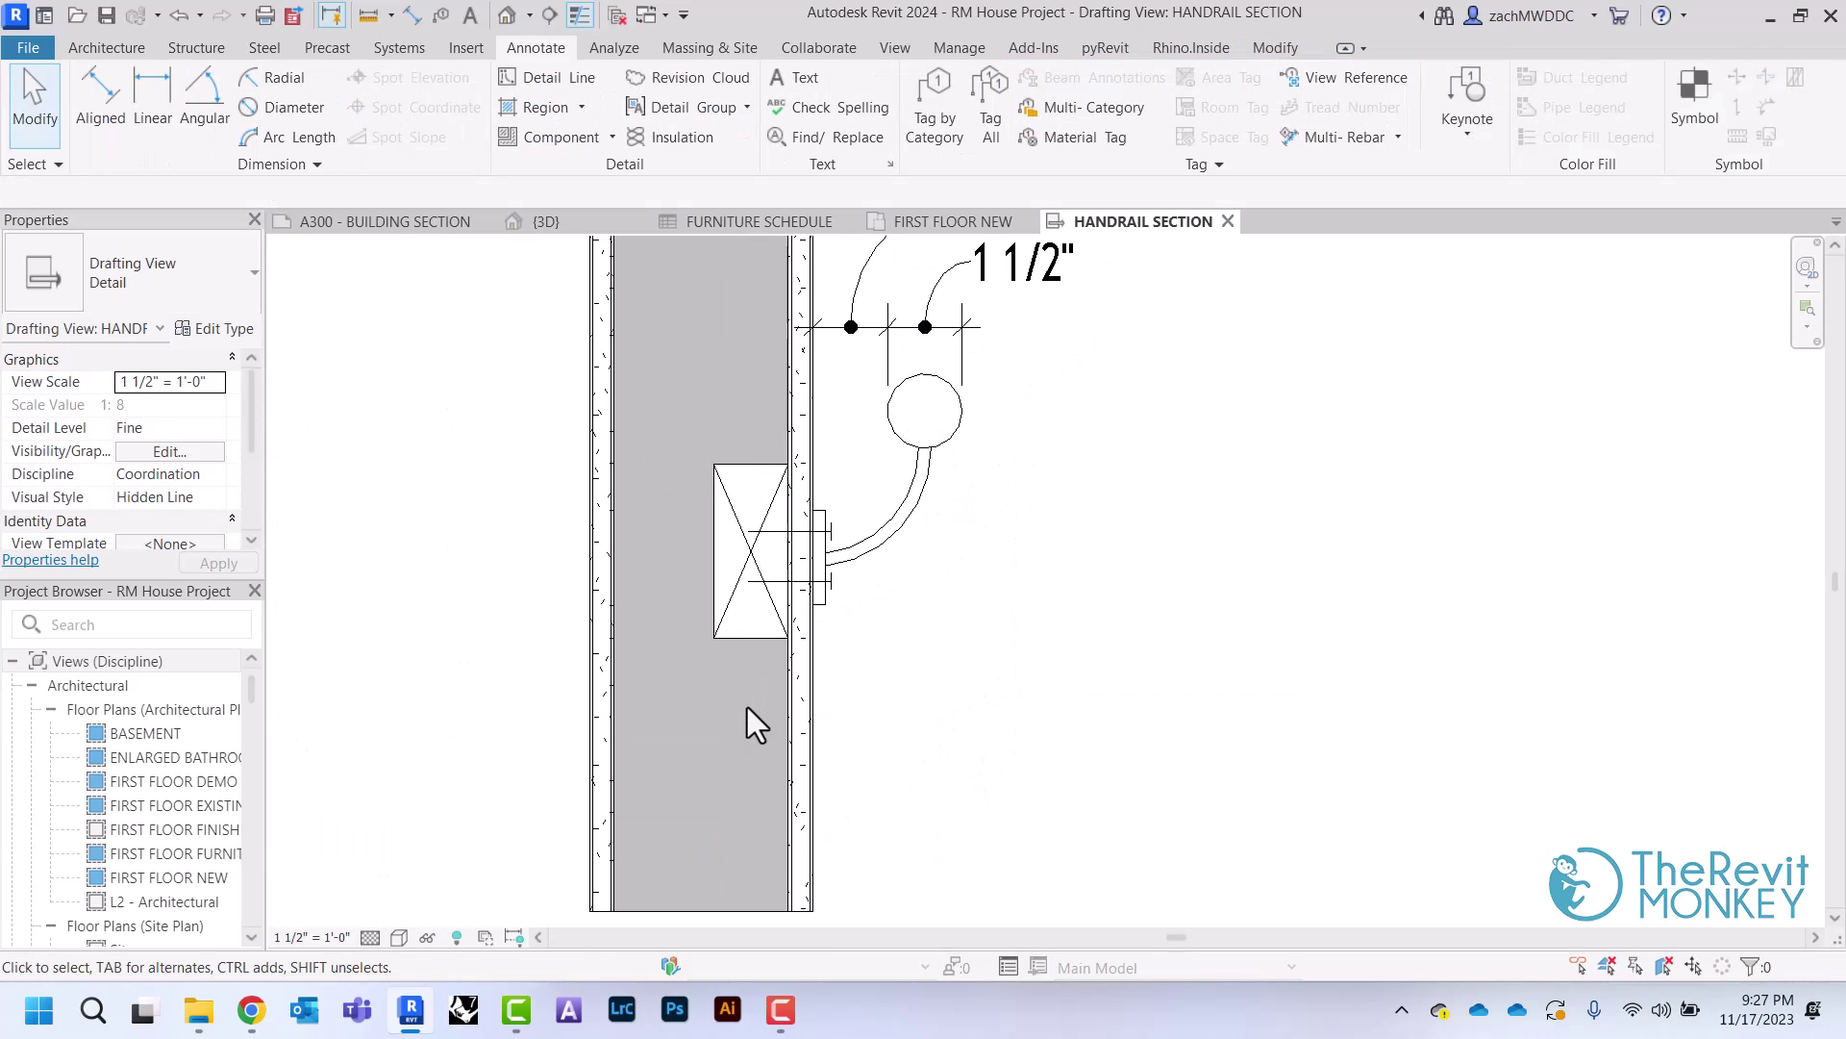
left_click(581, 20)
scroll(884, 711, "up", 1)
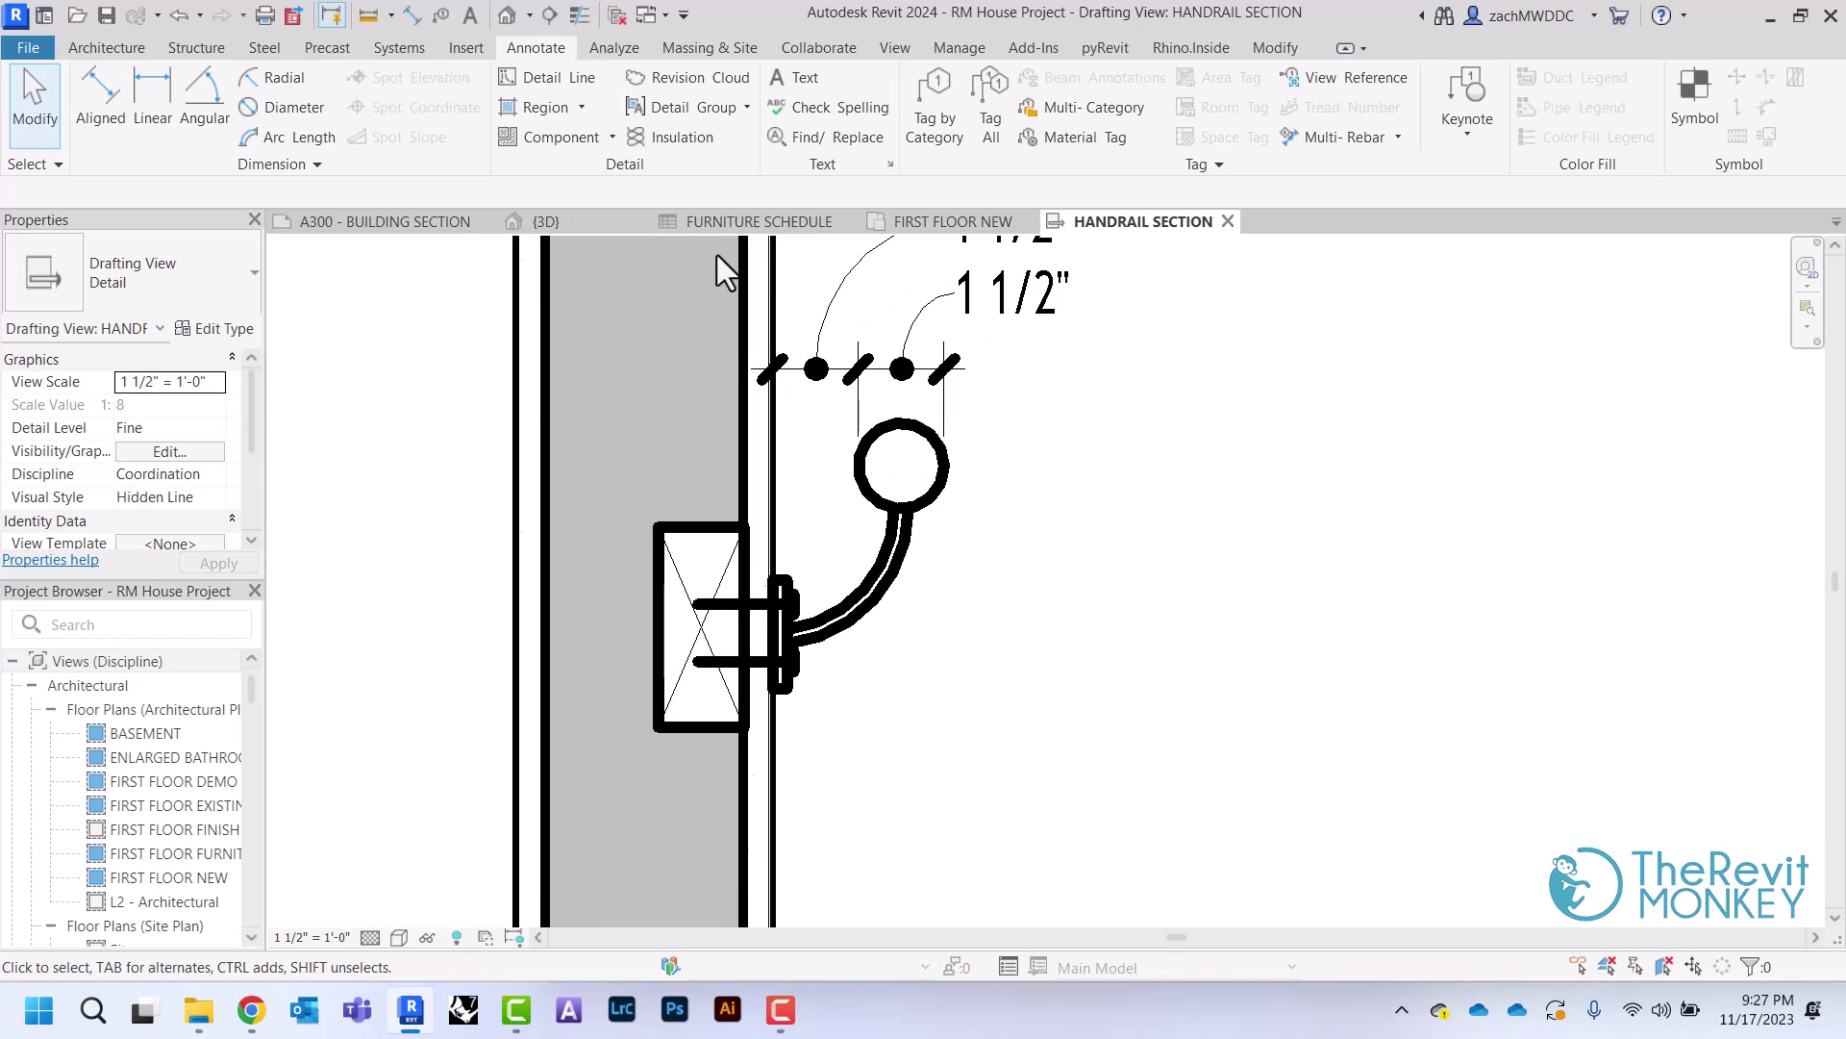
scroll(933, 631, "up", 1)
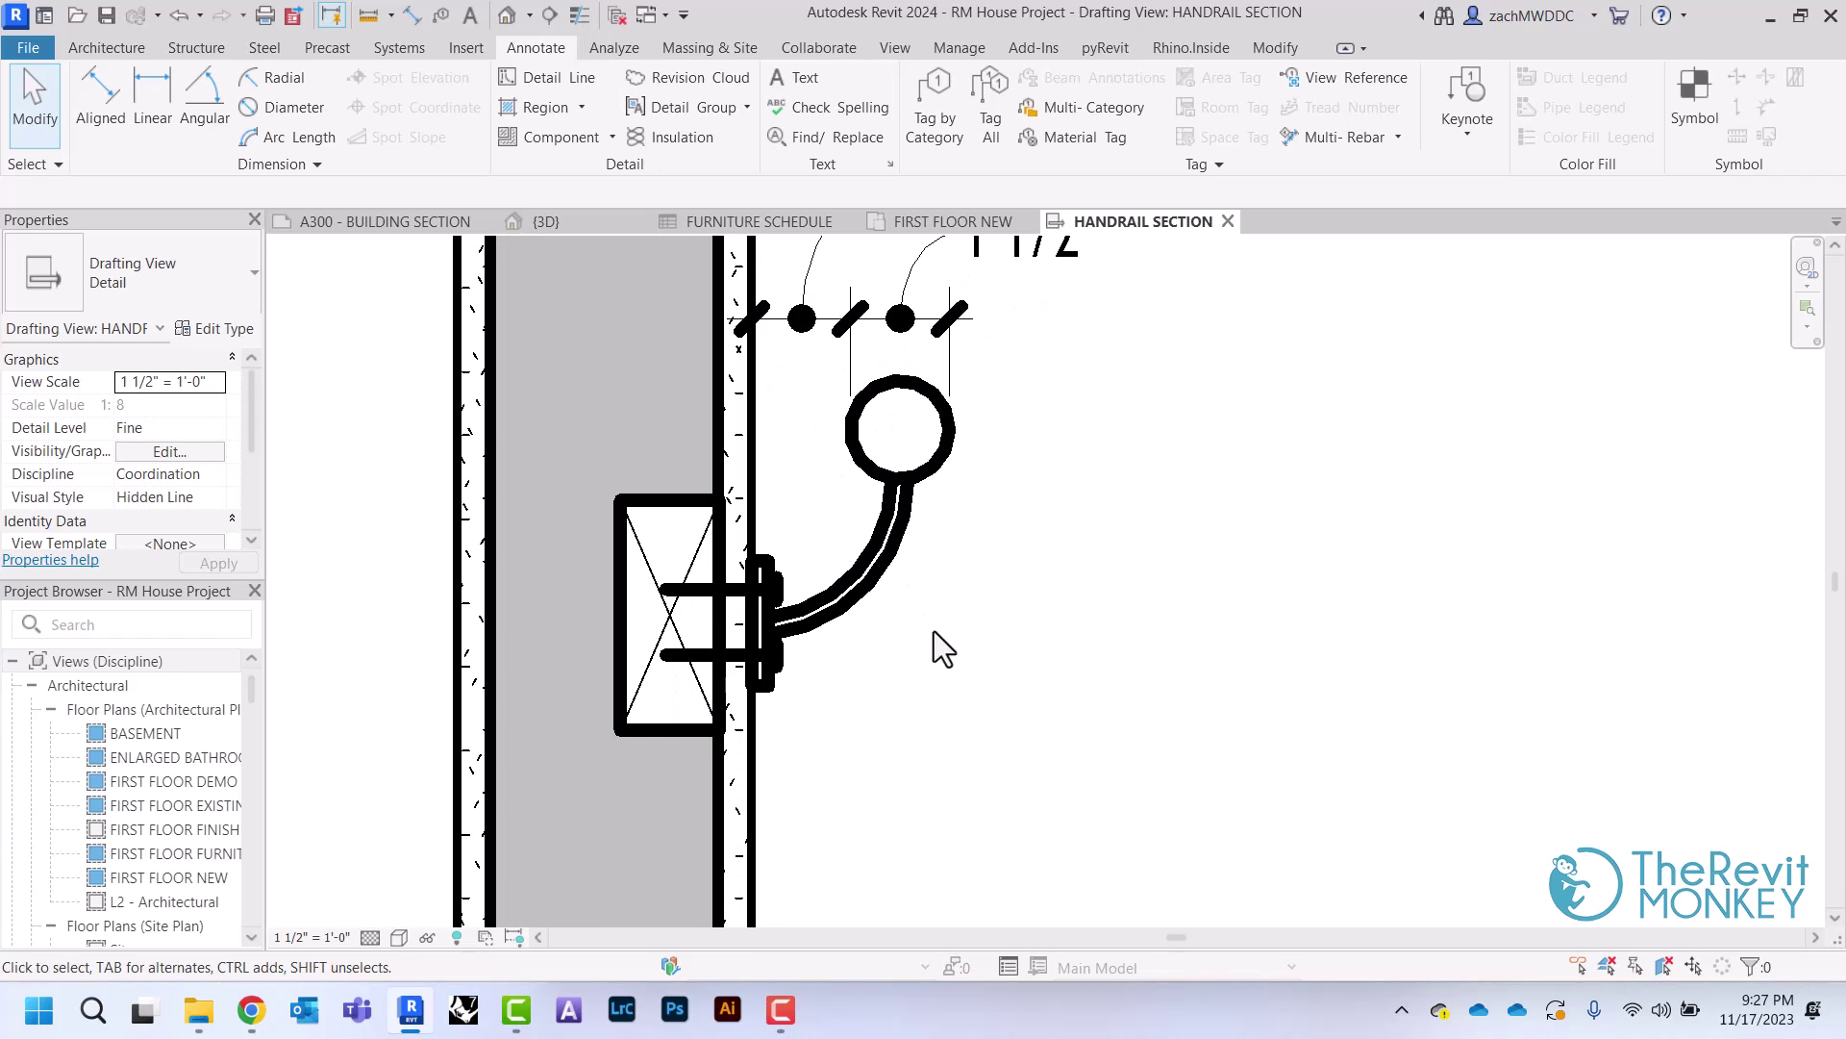
scroll(933, 630, "up", 1)
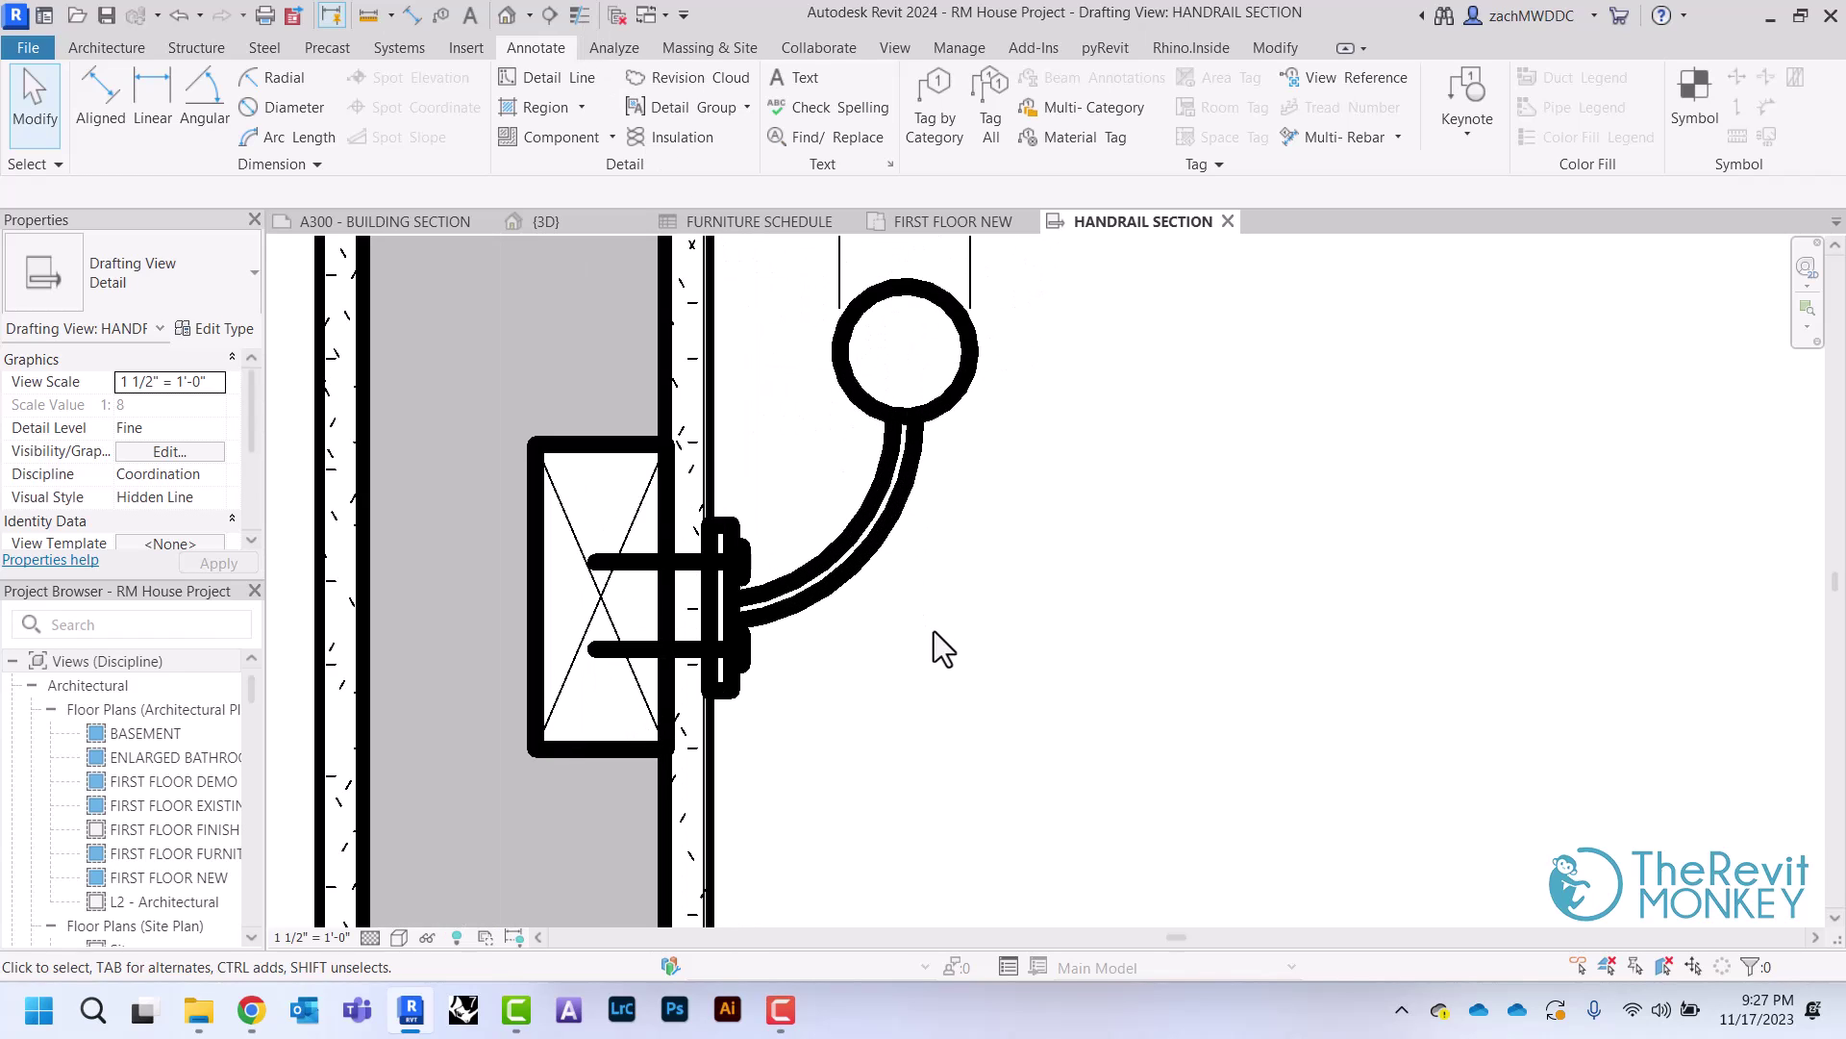
scroll(716, 496, "down", 1)
Bring the 2x4 block to front, then send it backward one layer
left_click(632, 431)
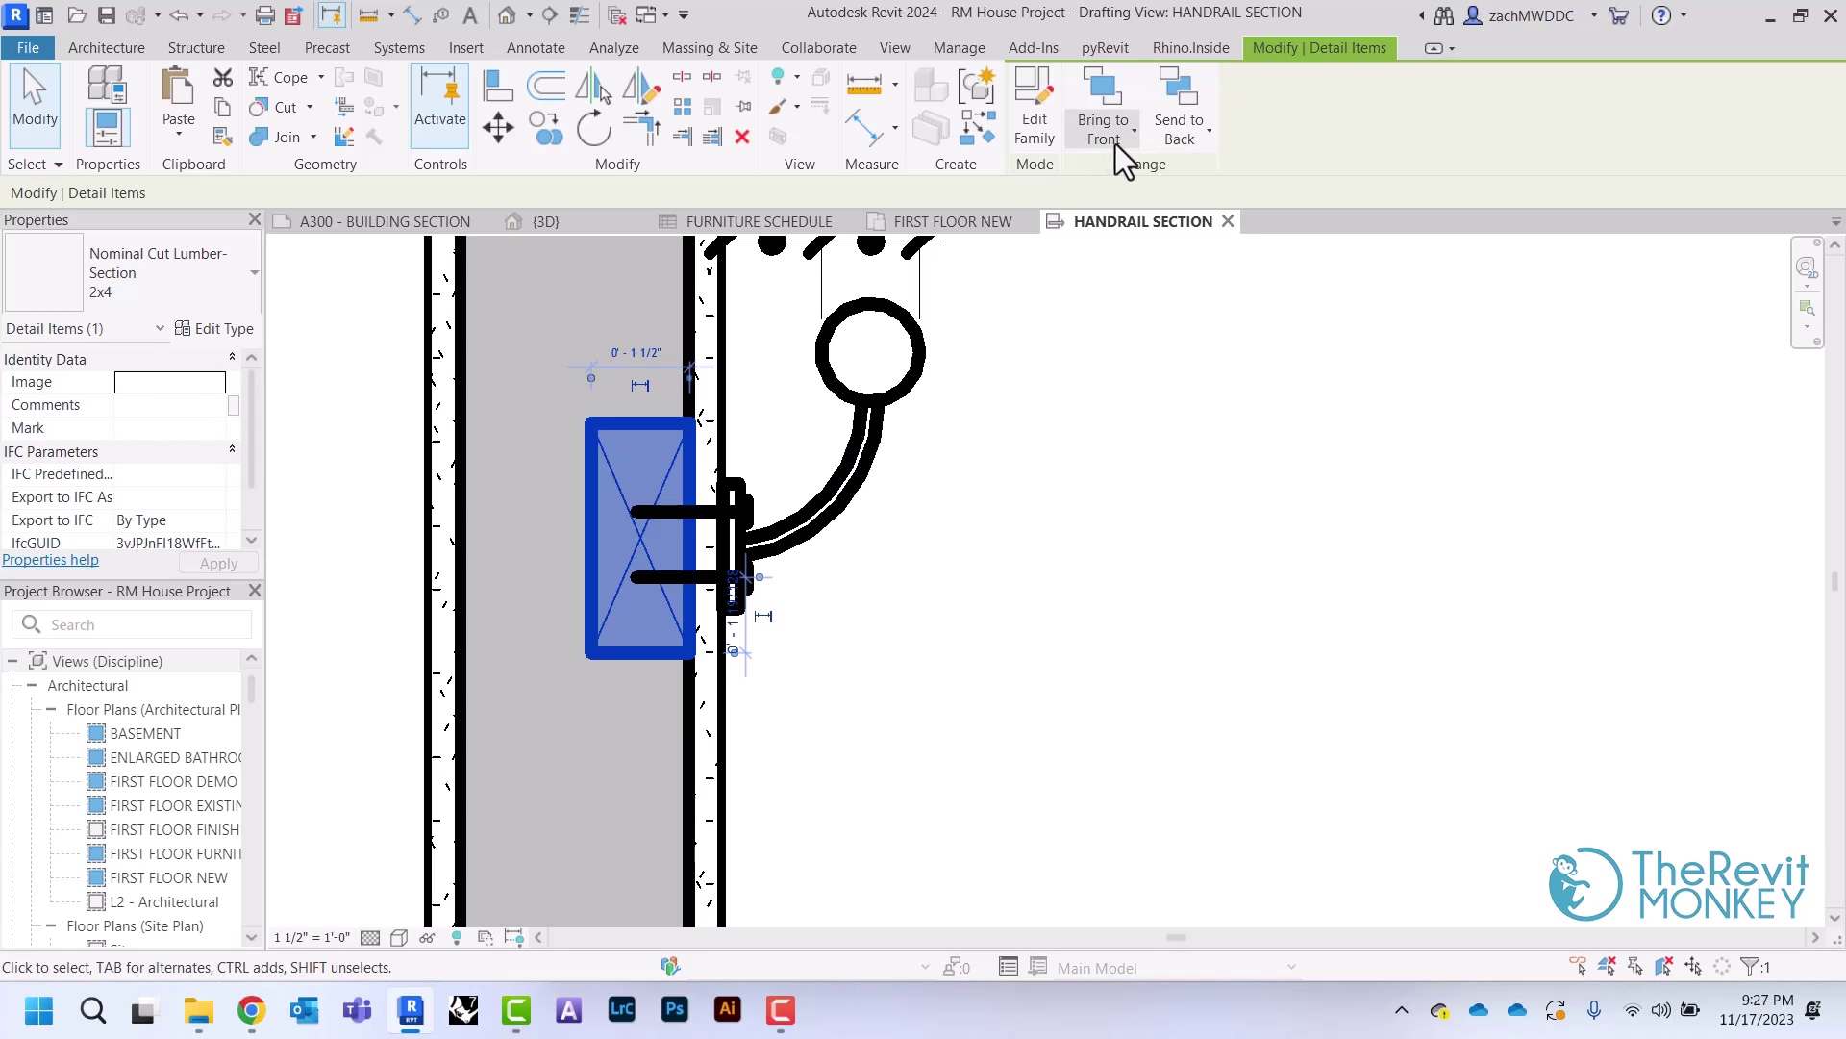
left_click(1104, 91)
left_click(1018, 465)
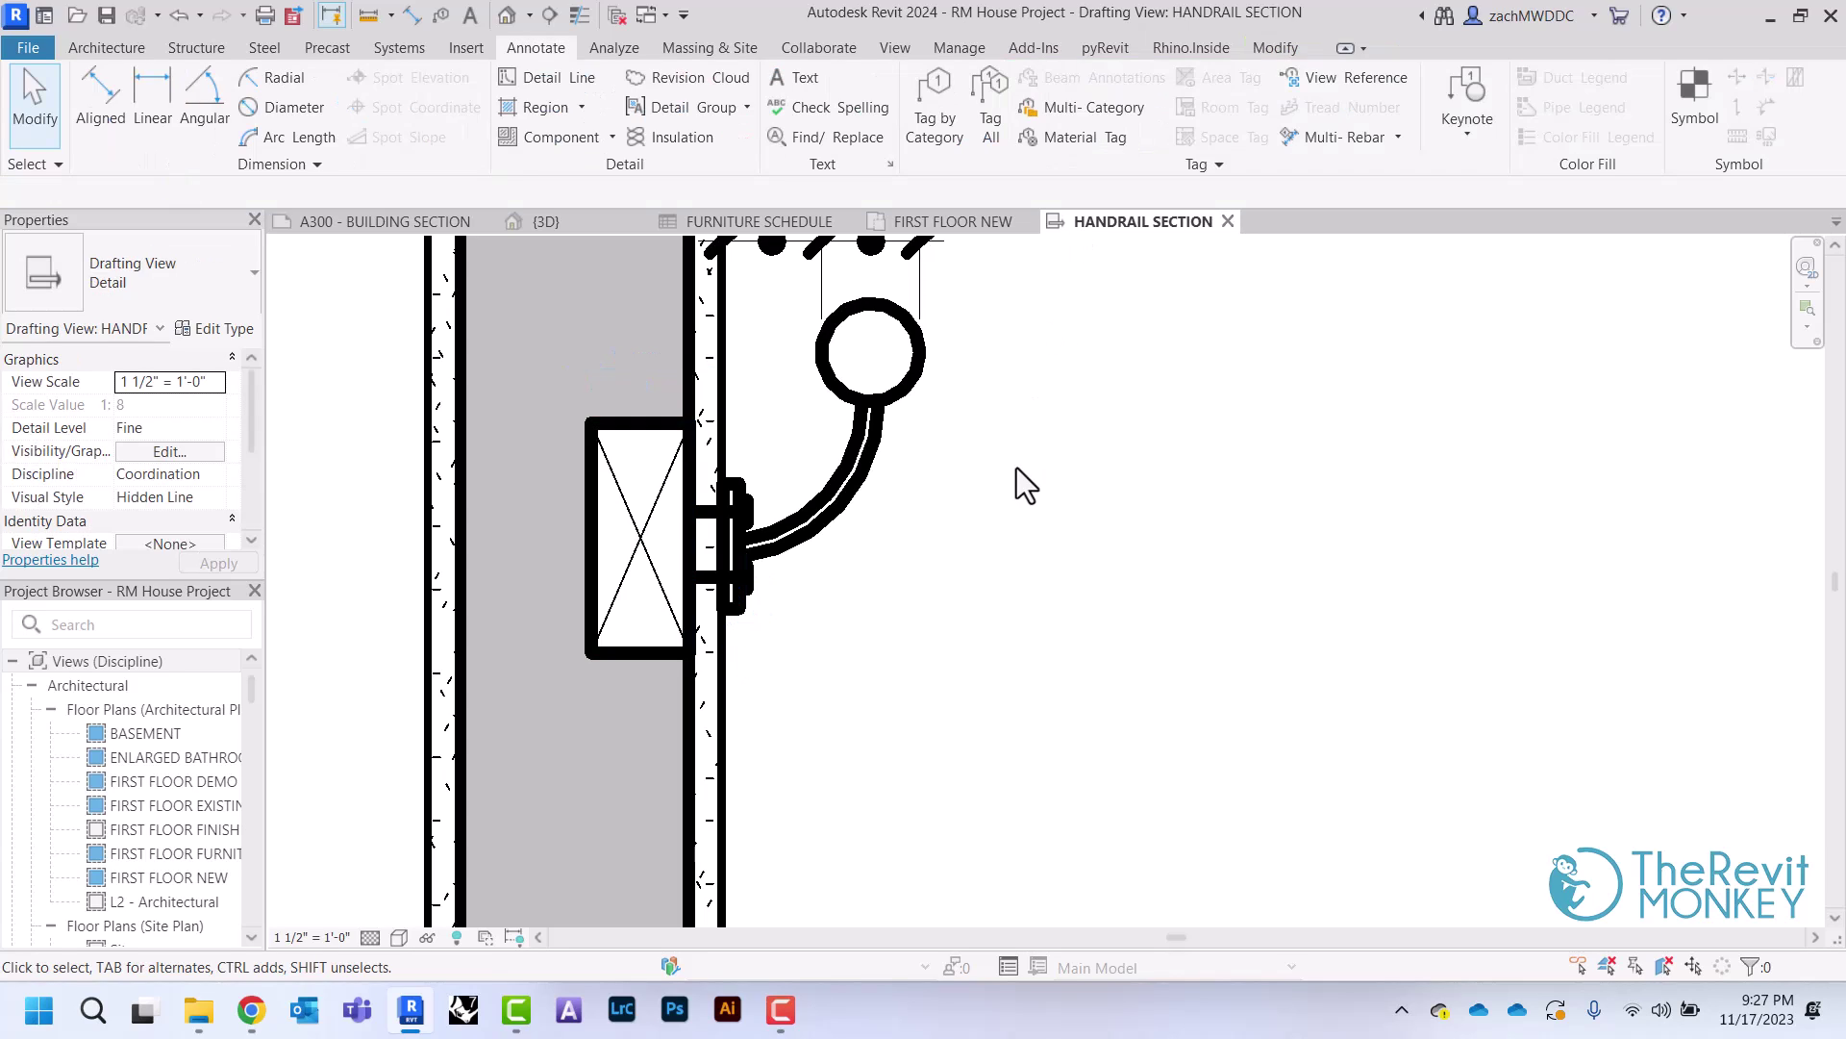
left_click(685, 534)
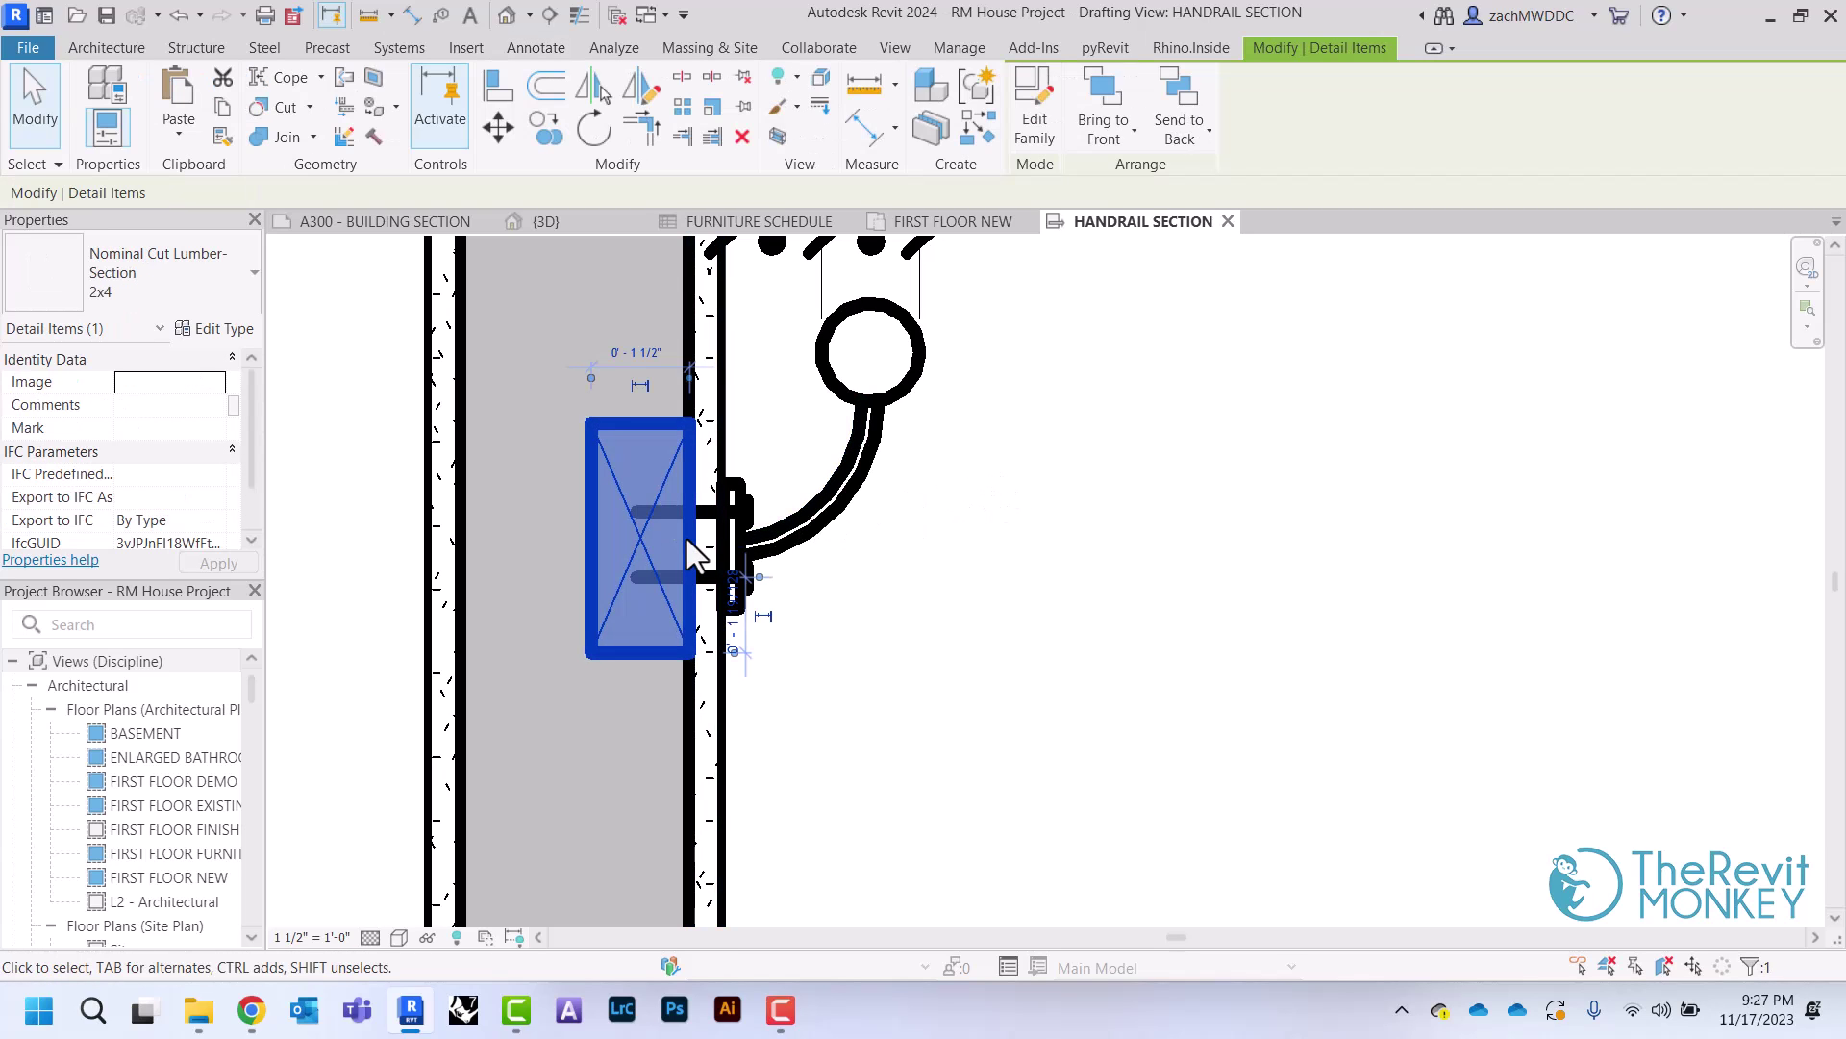
left_click(1187, 142)
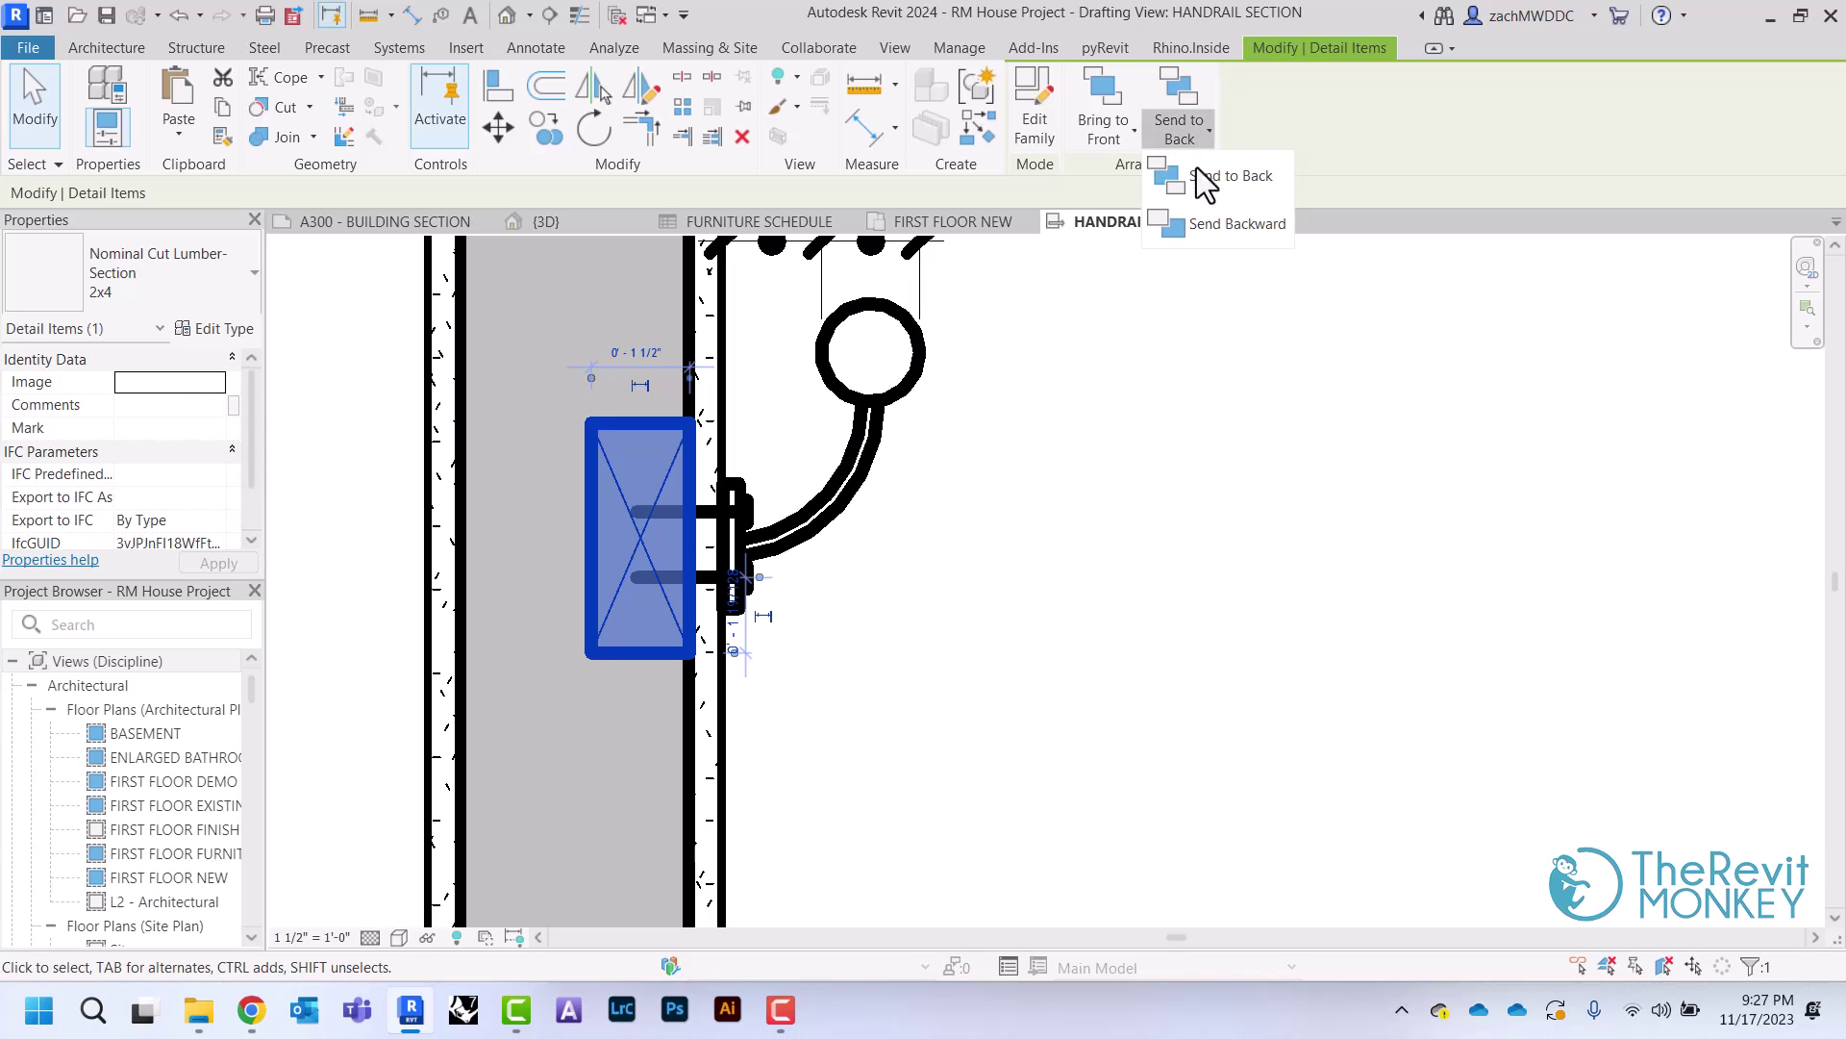
left_click(1217, 227)
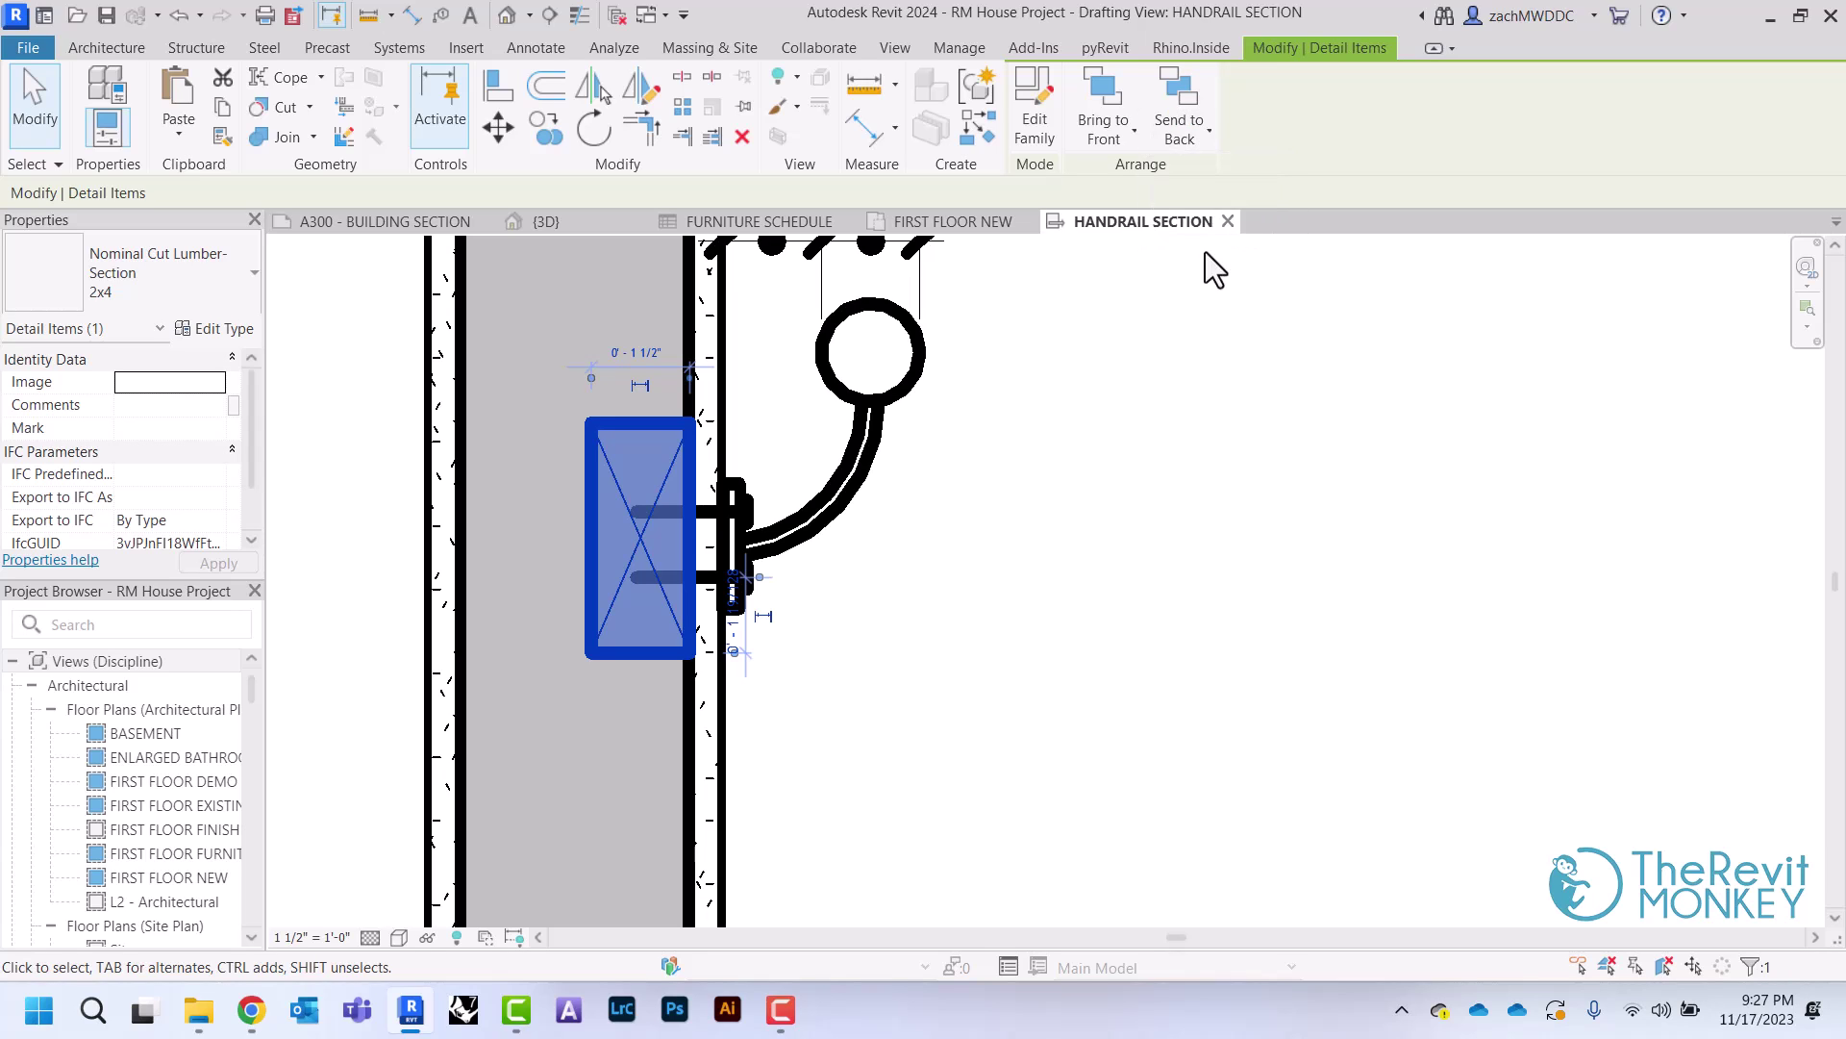
left_click(1043, 577)
Send the 2x4 block backward again so the upper bolt shows over it
left_click(641, 426)
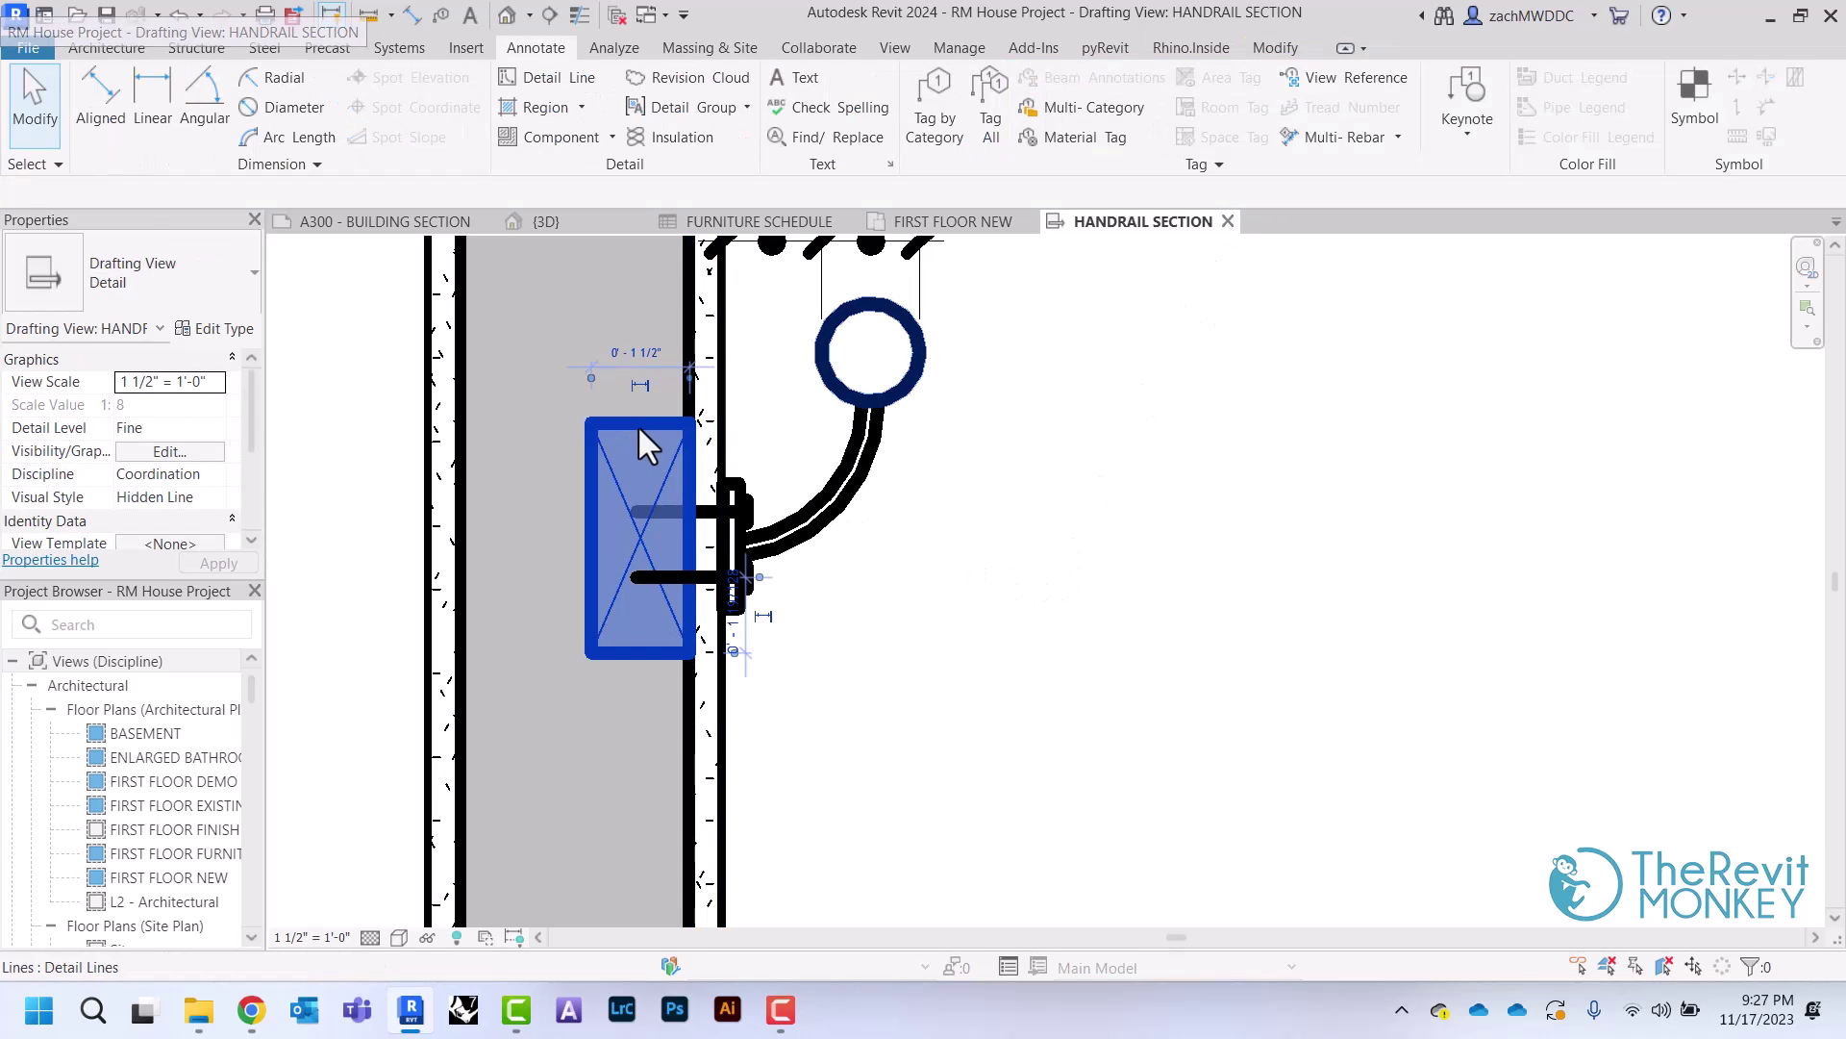
left_click(1193, 142)
left_click(1217, 184)
left_click(1029, 579)
Start a text note using the 3/32" Trebuchet MS text type
scroll(942, 613, "down", 2)
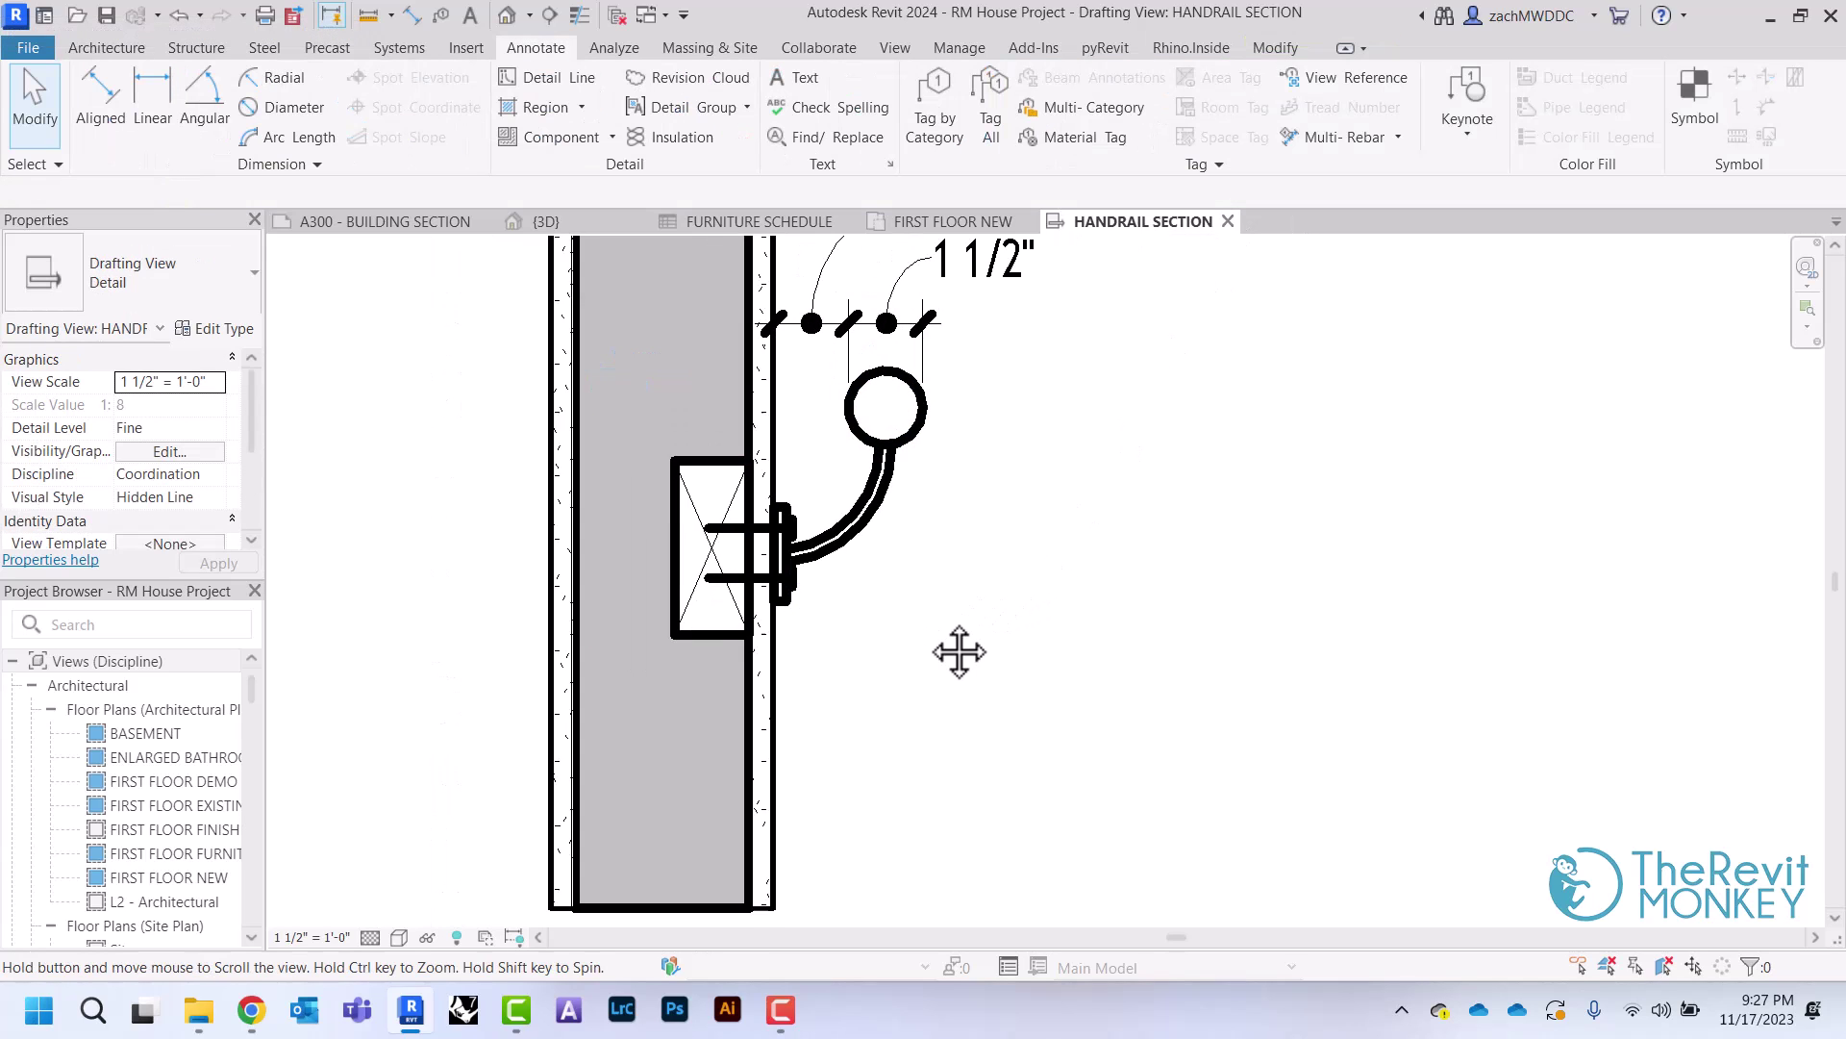
scroll(891, 457, "down", 1)
left_click(798, 79)
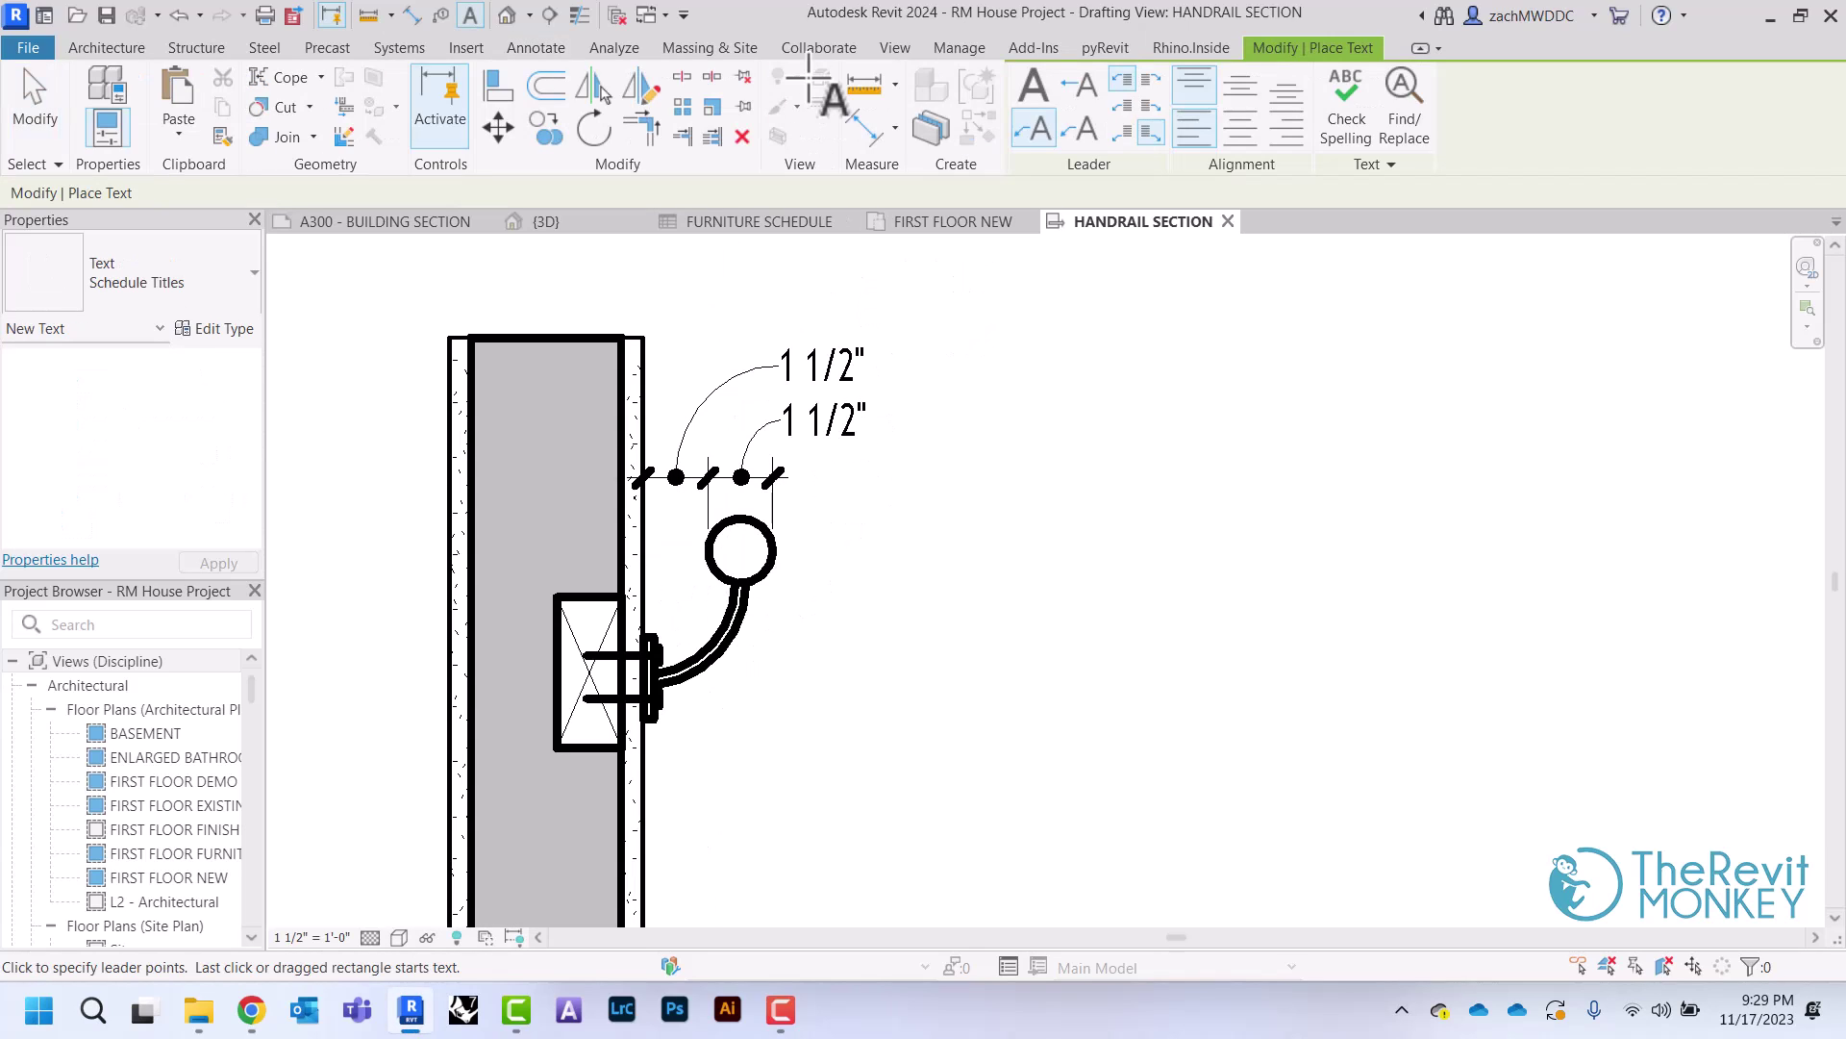
left_click(199, 267)
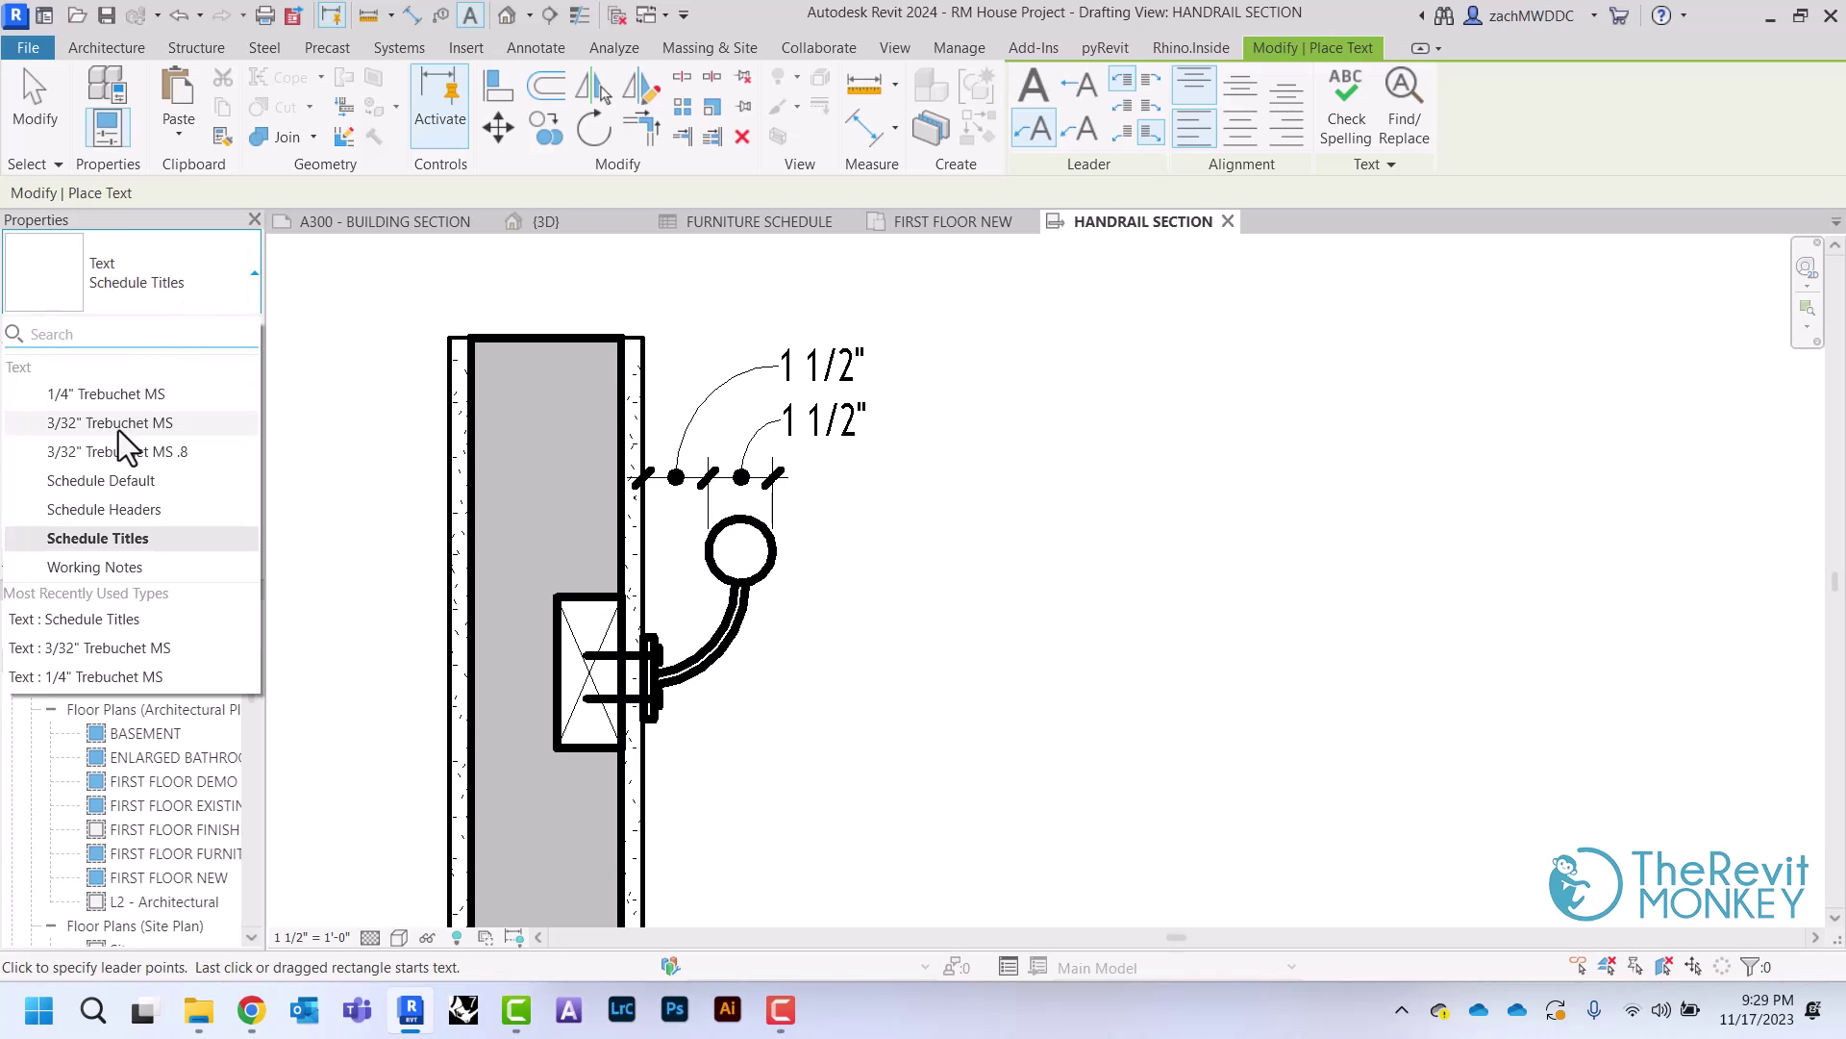
left_click(118, 424)
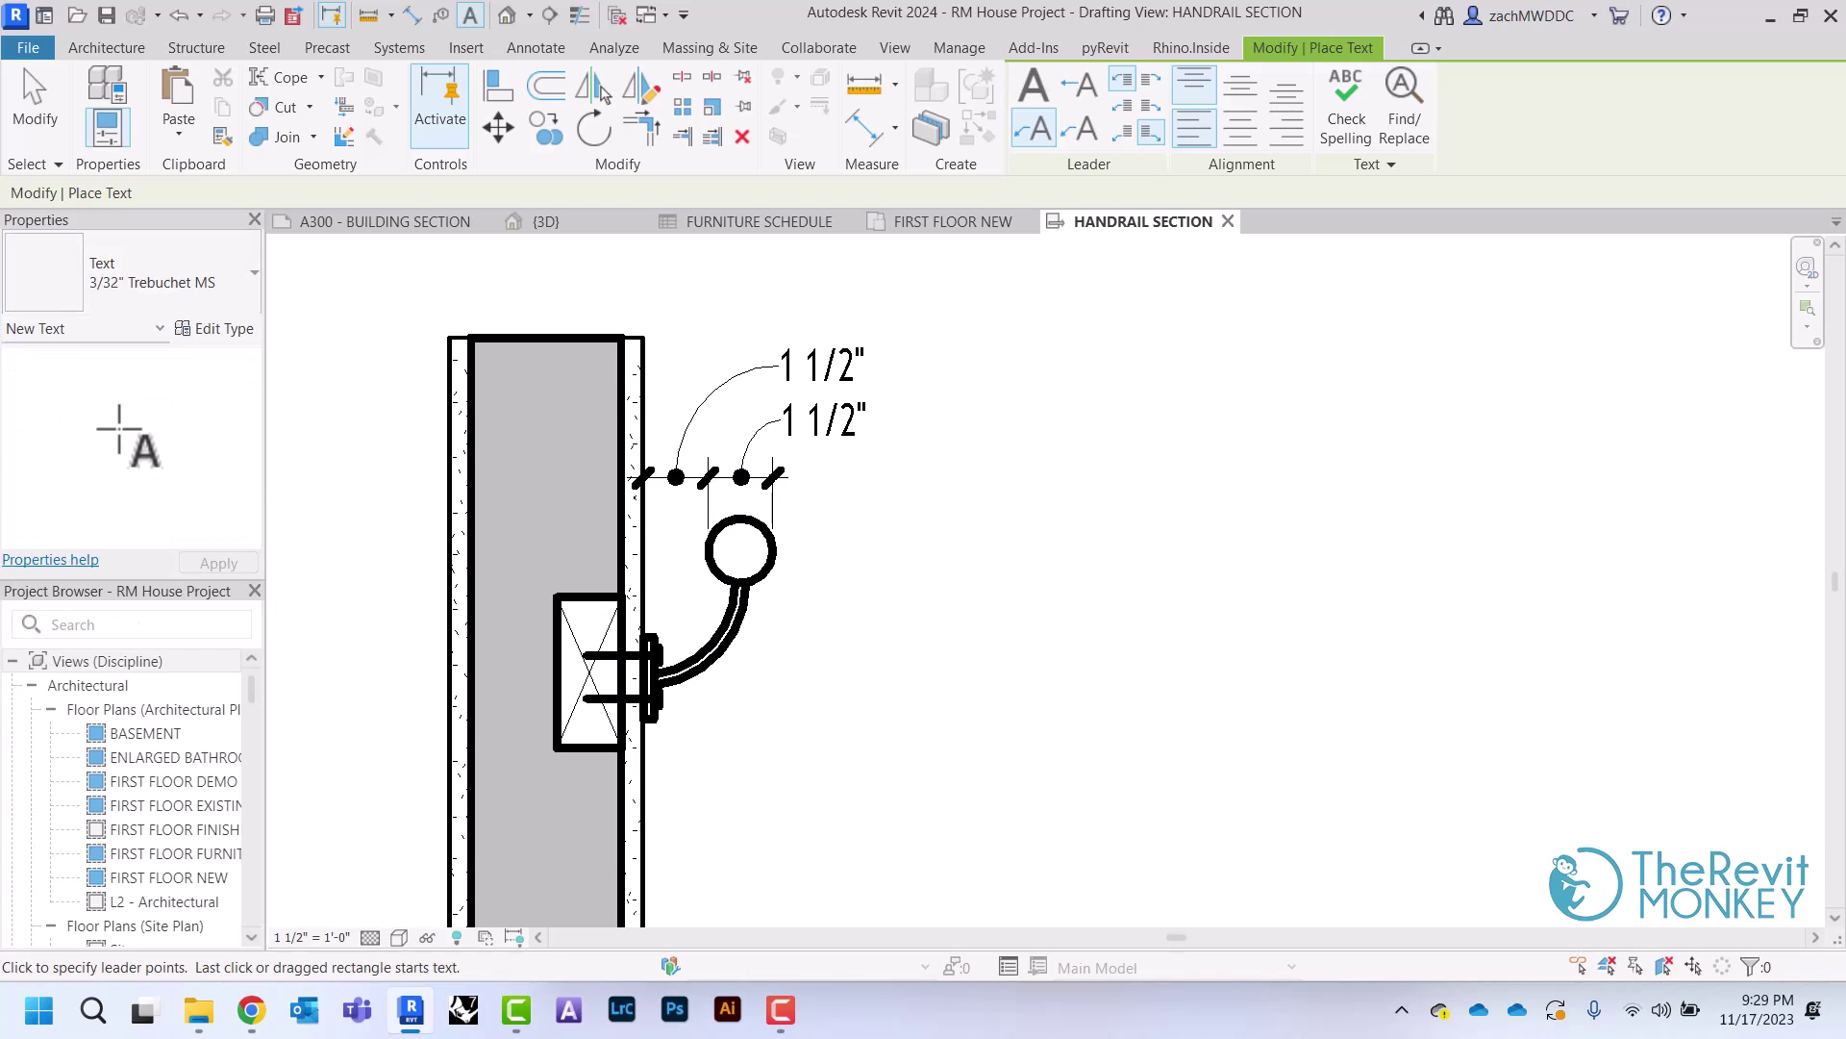
Add a leadered HANDRAIL note on the rail circle, then begin a leader from the bracket
left_click(744, 555)
left_click(899, 434)
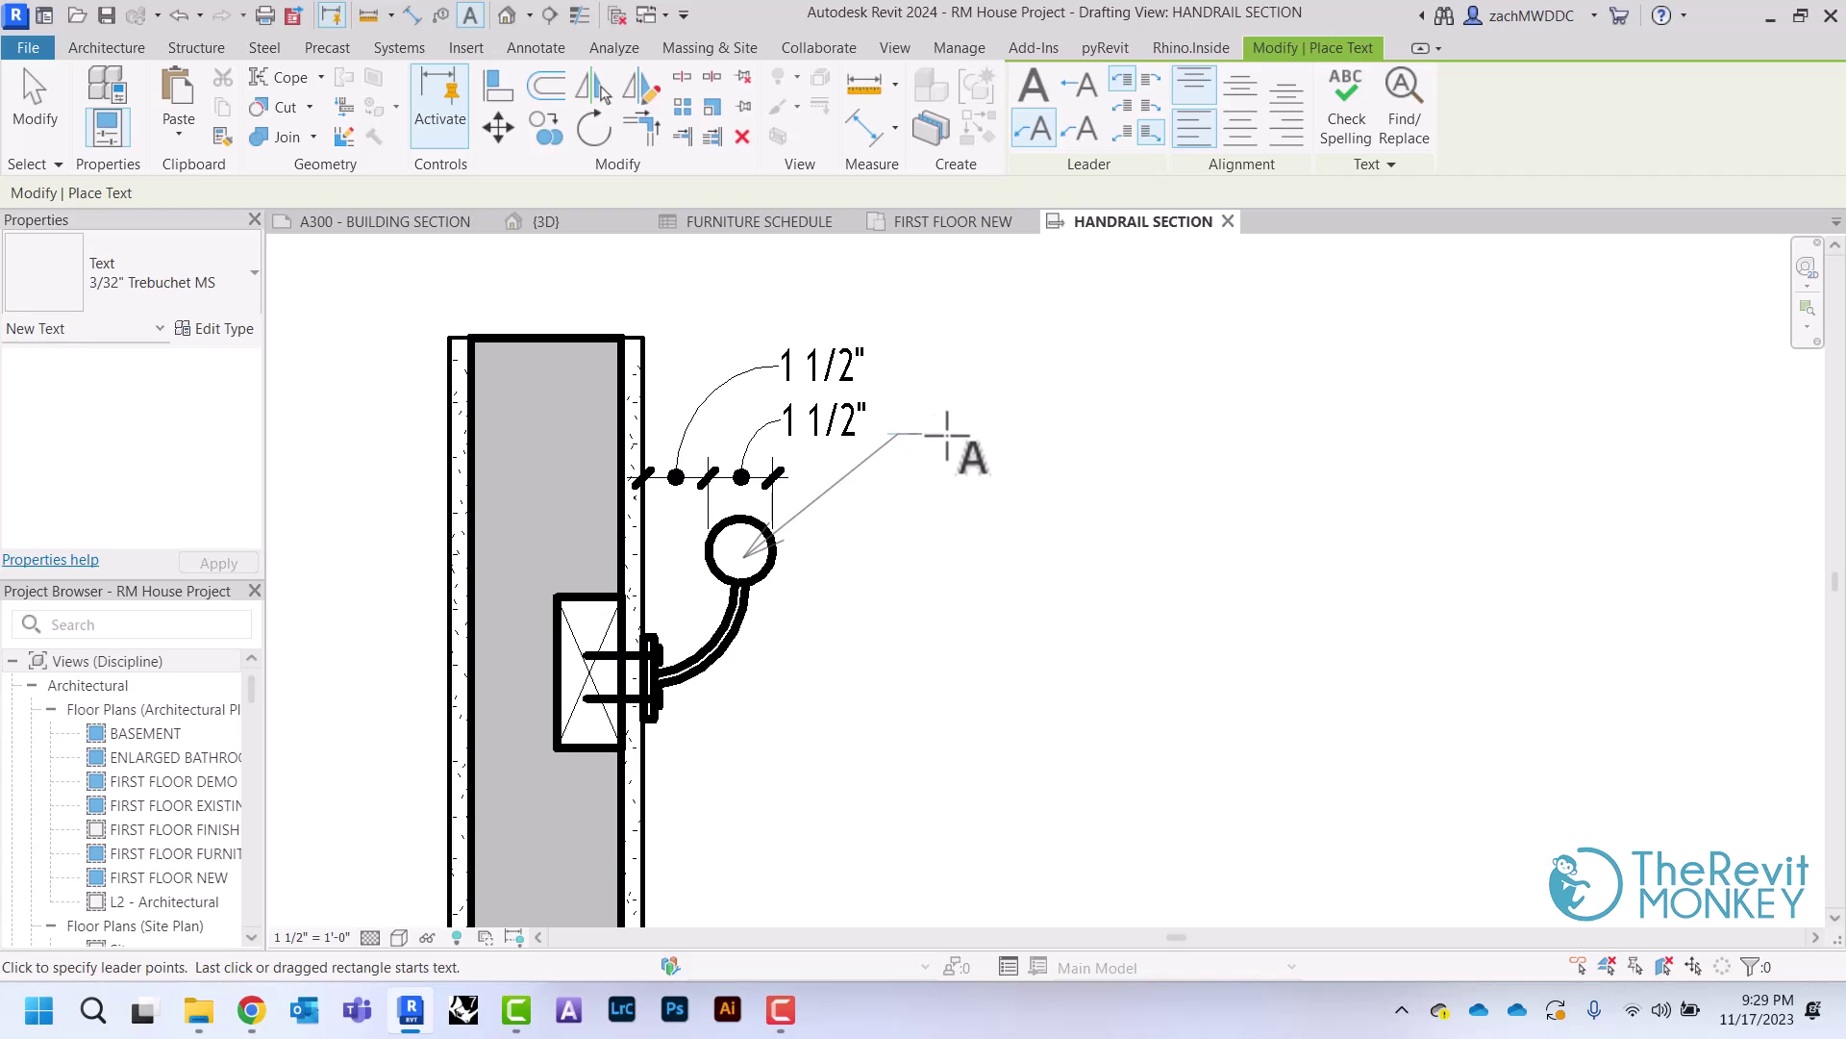
left_click(947, 434)
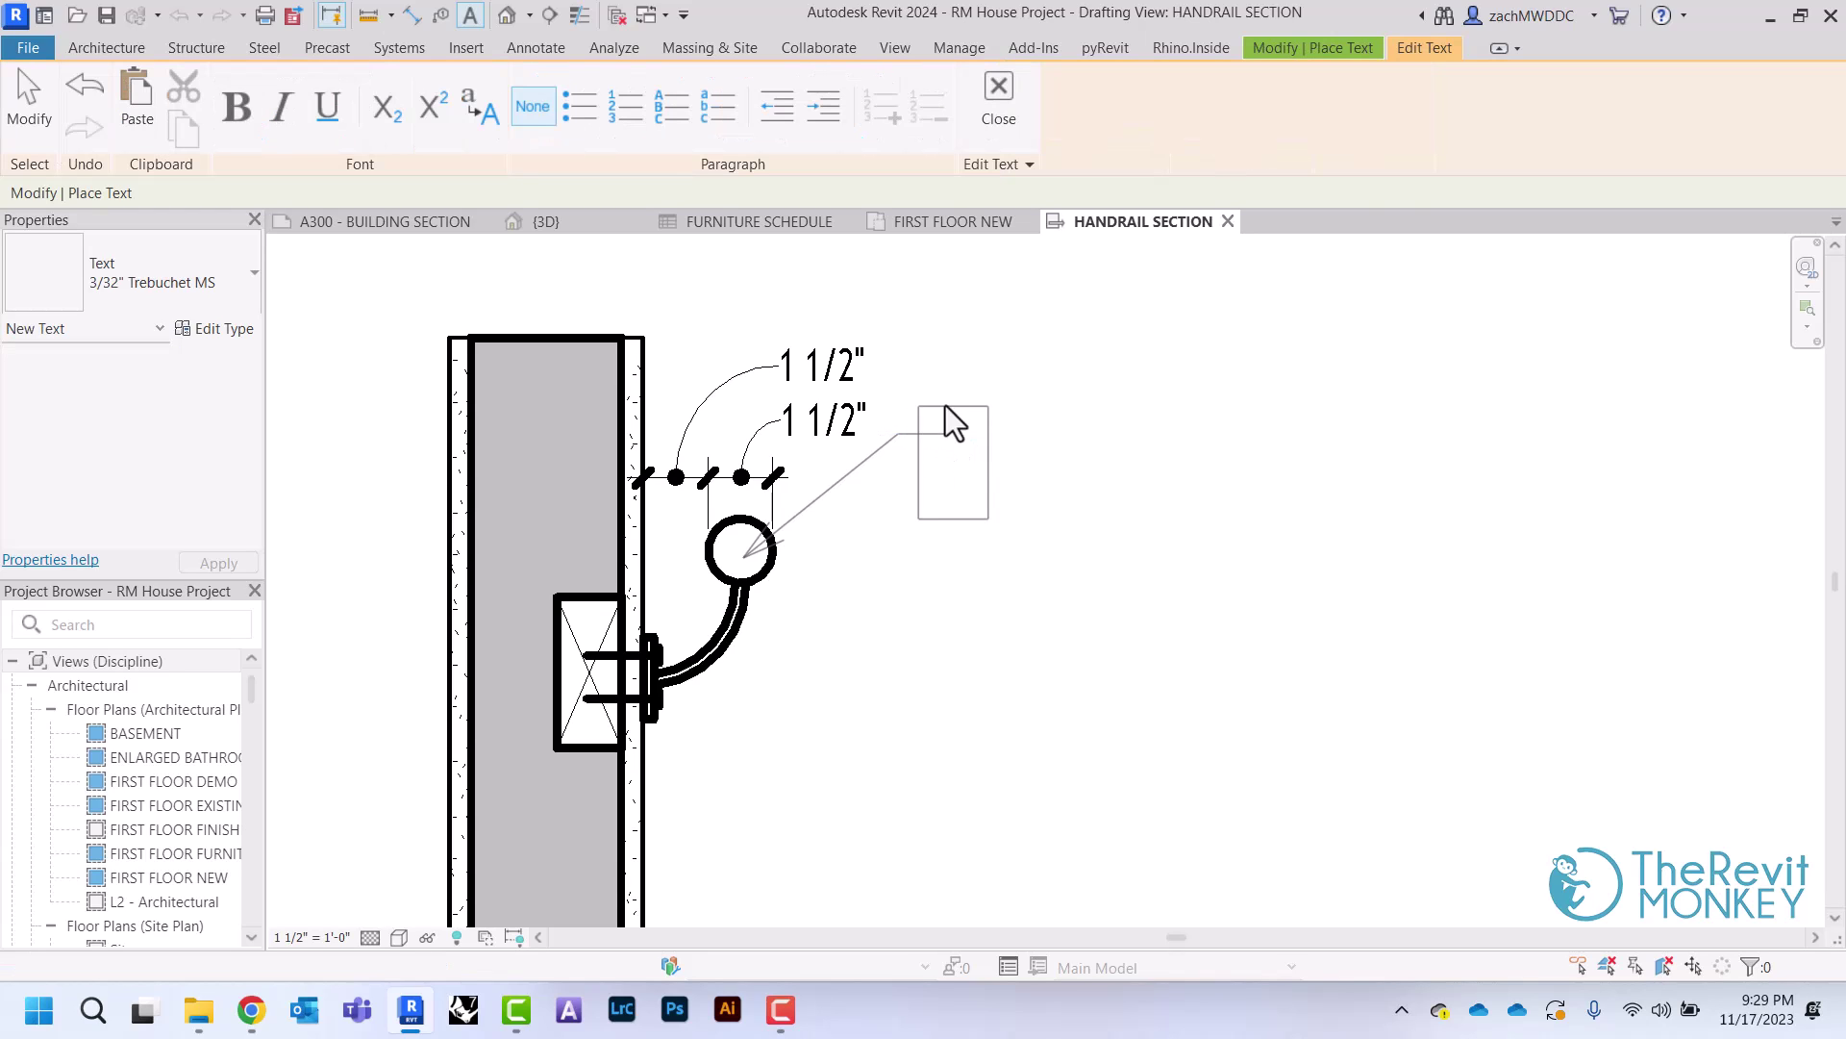
type("HANDRAIL")
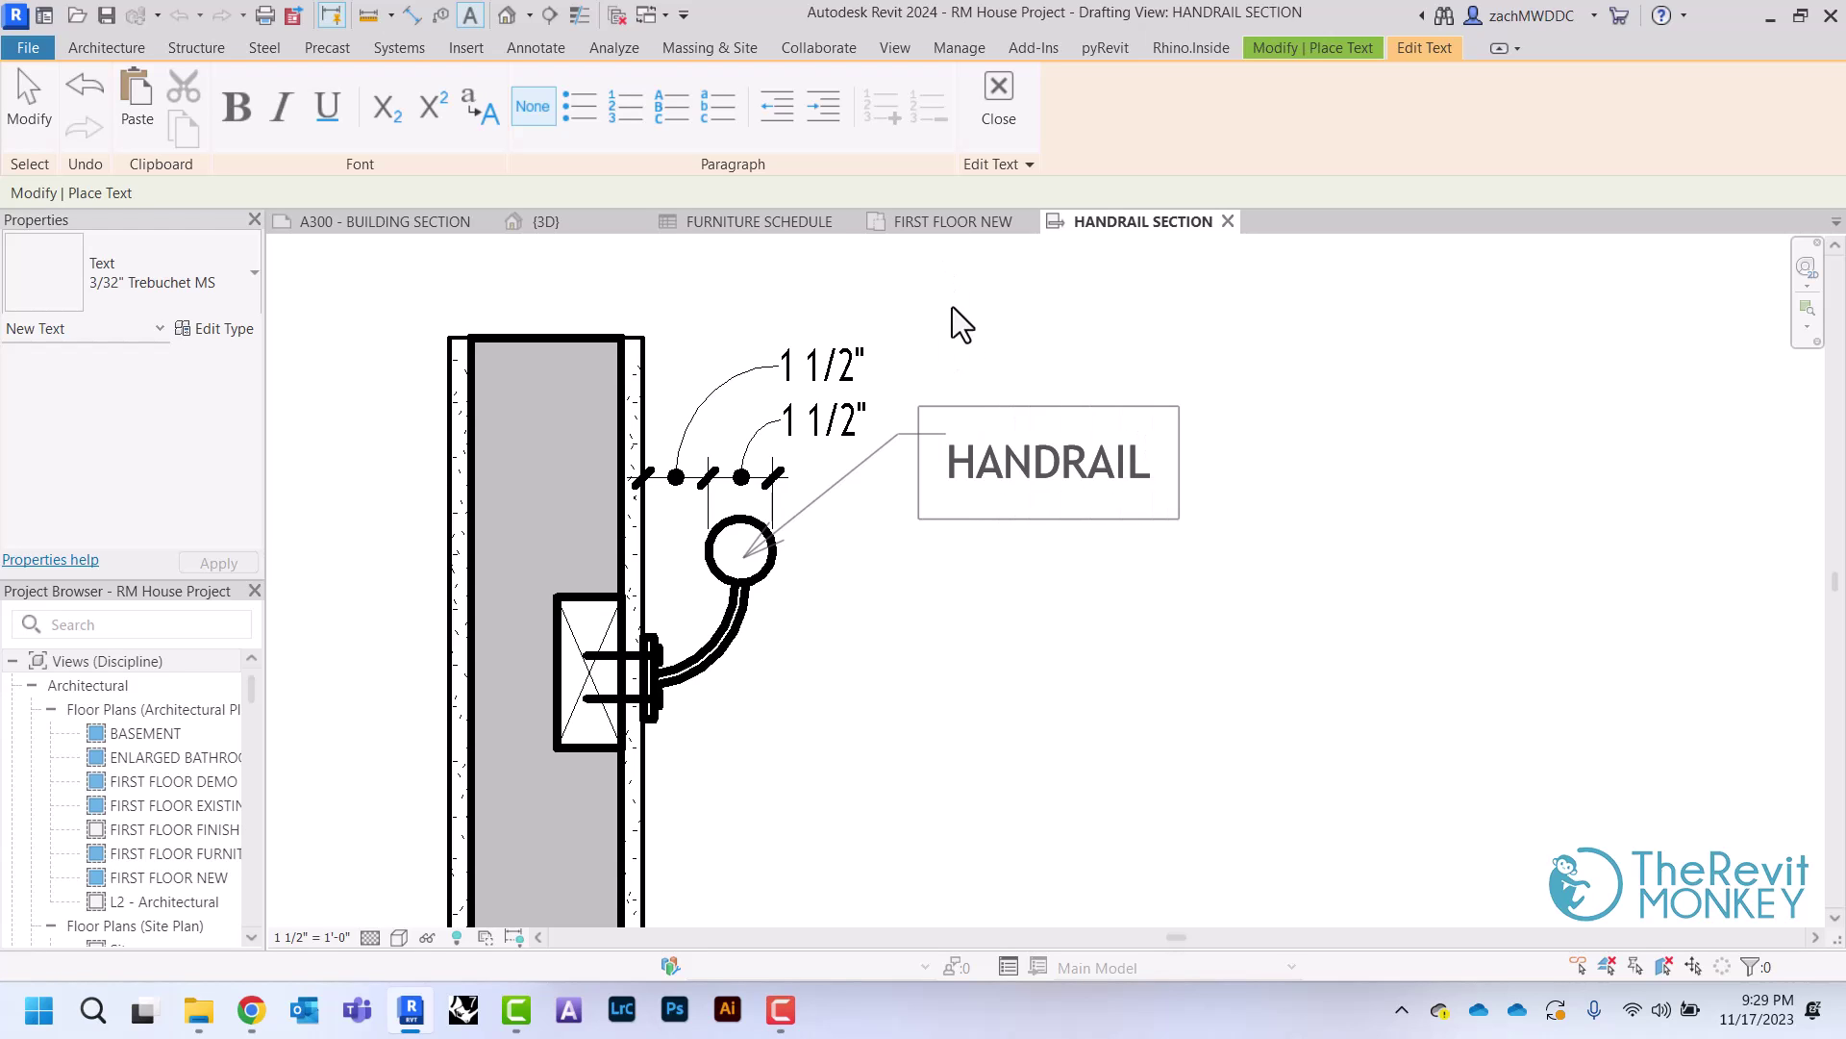
left_click(1030, 614)
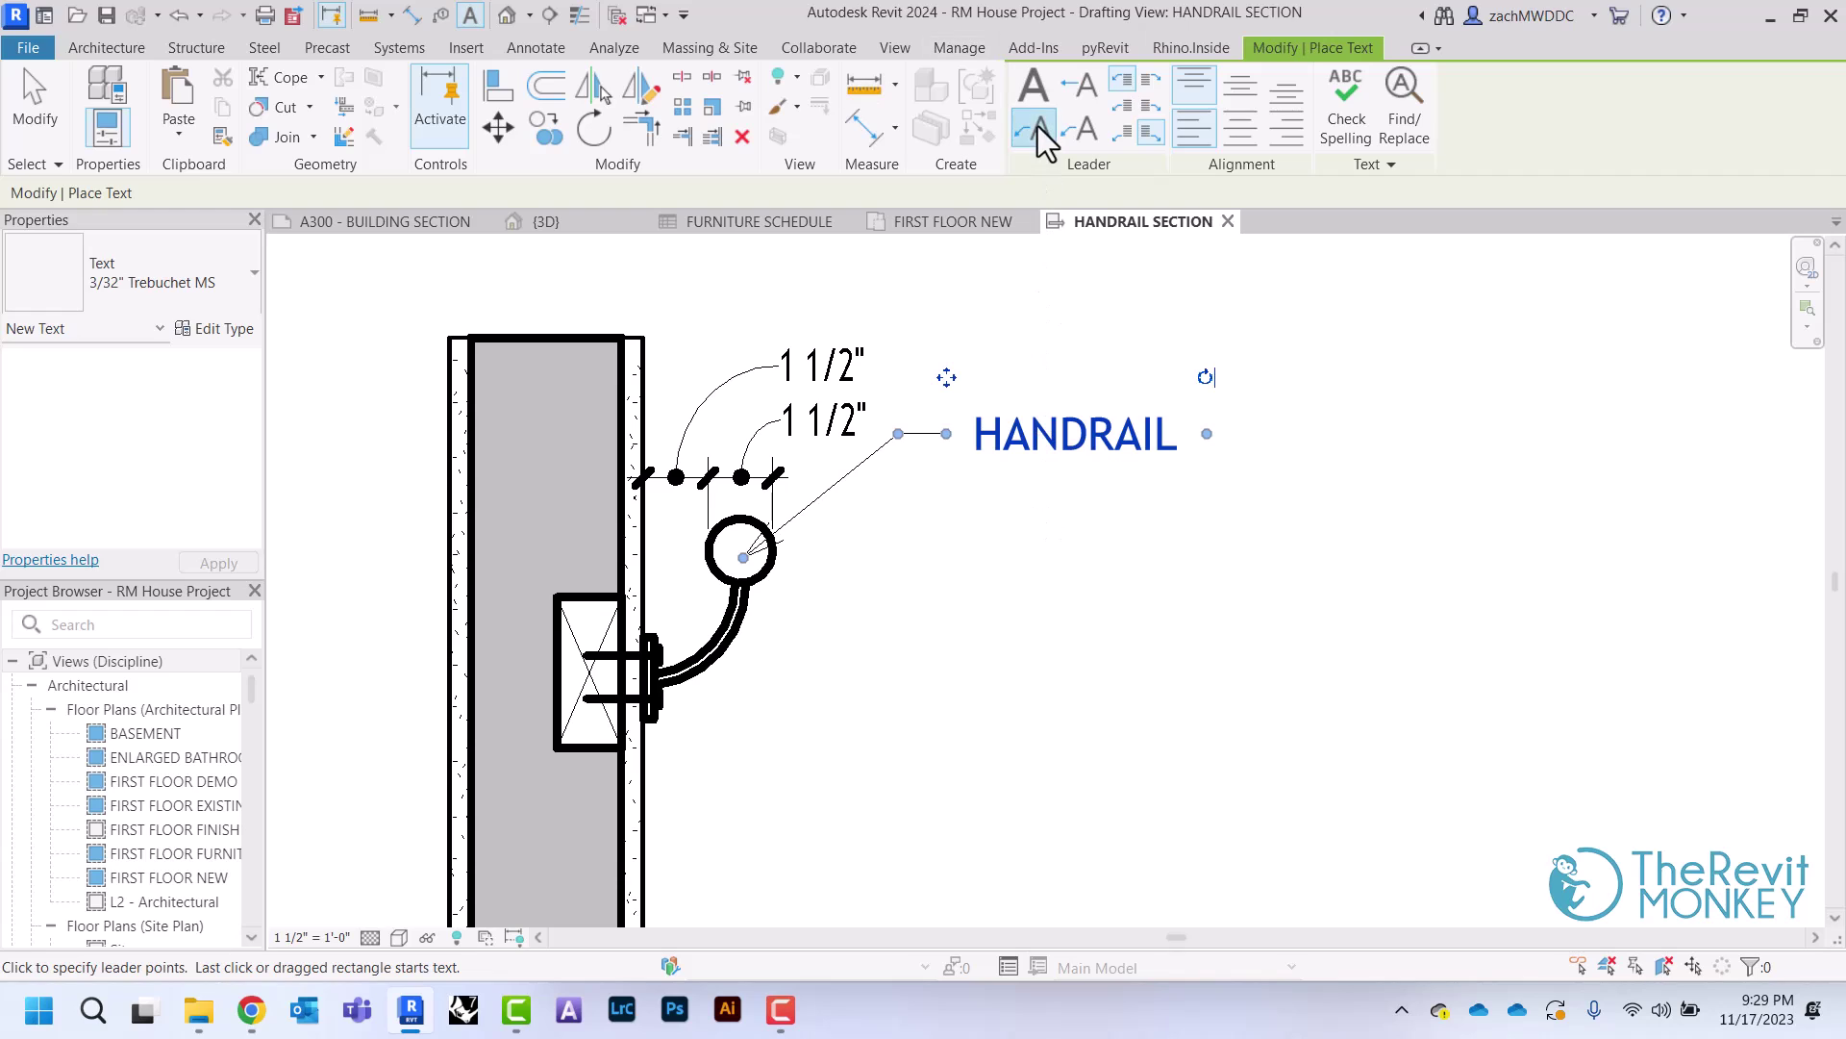
left_click(735, 659)
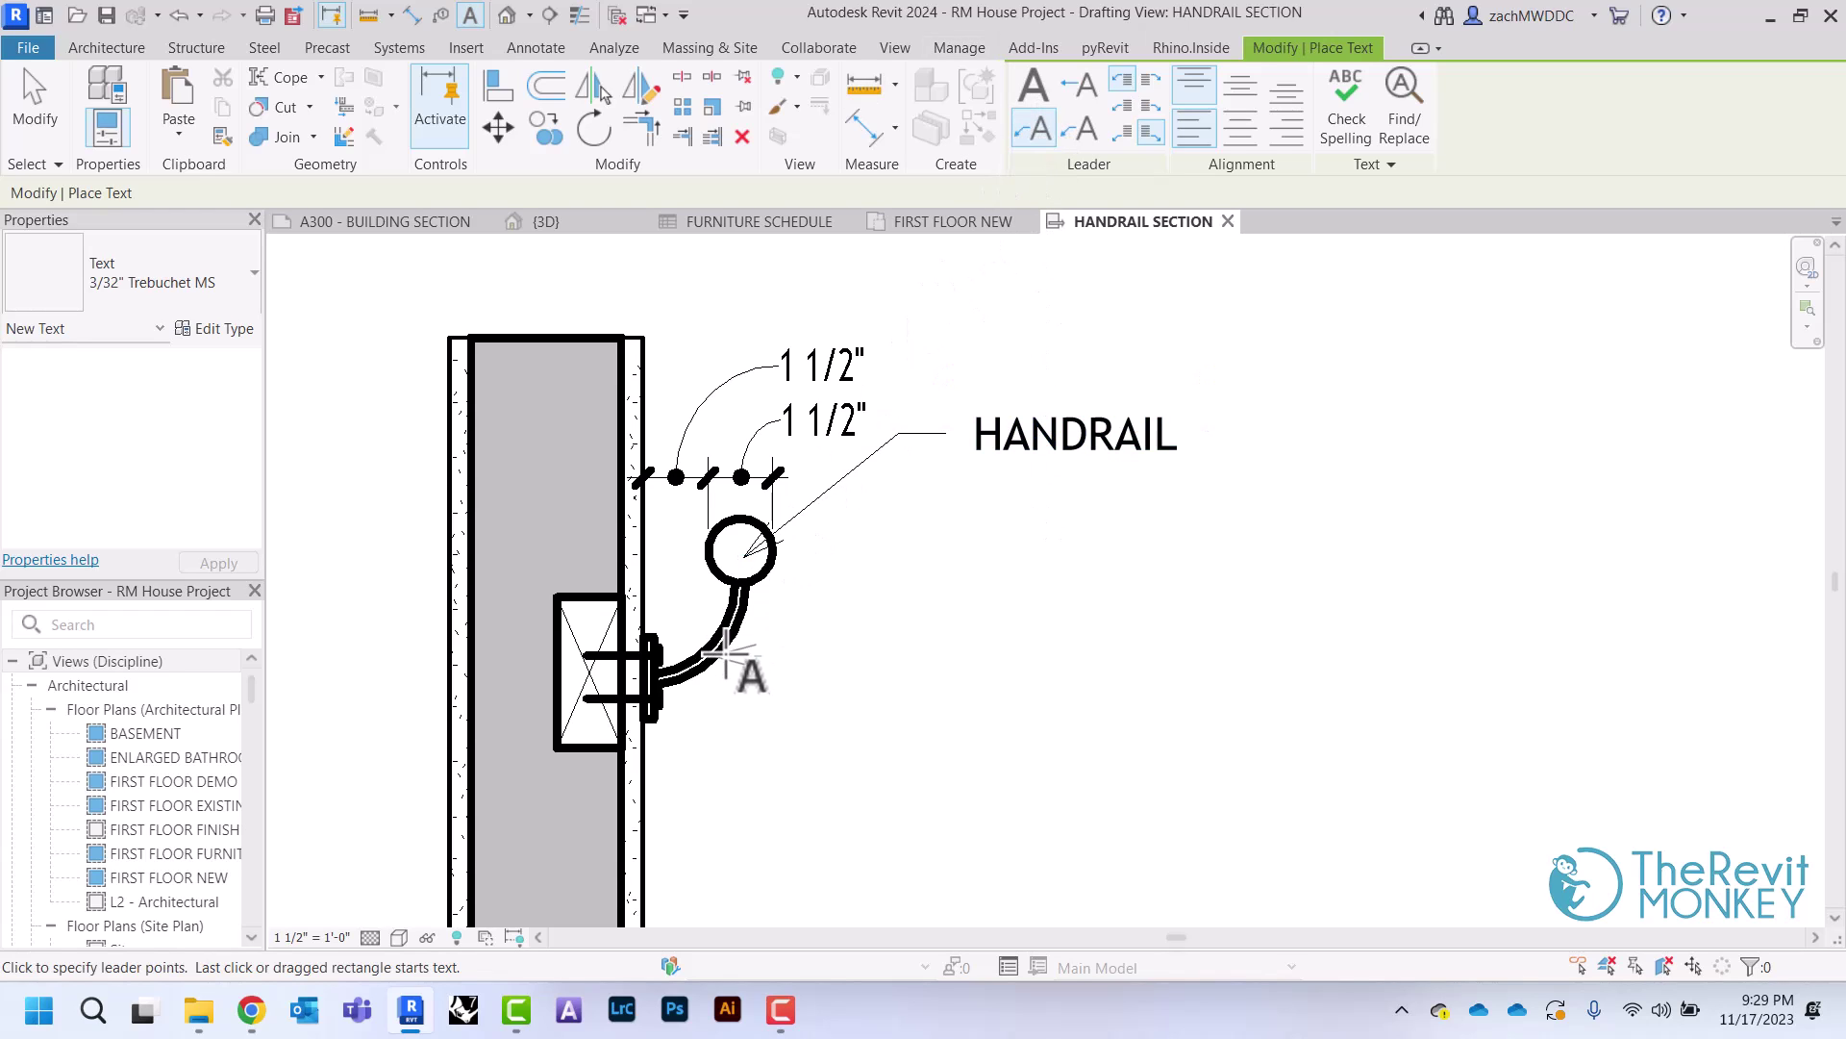
left_click(898, 573)
Type HANDRAIL SUPPORT as the bracket leader note
left_click(947, 572)
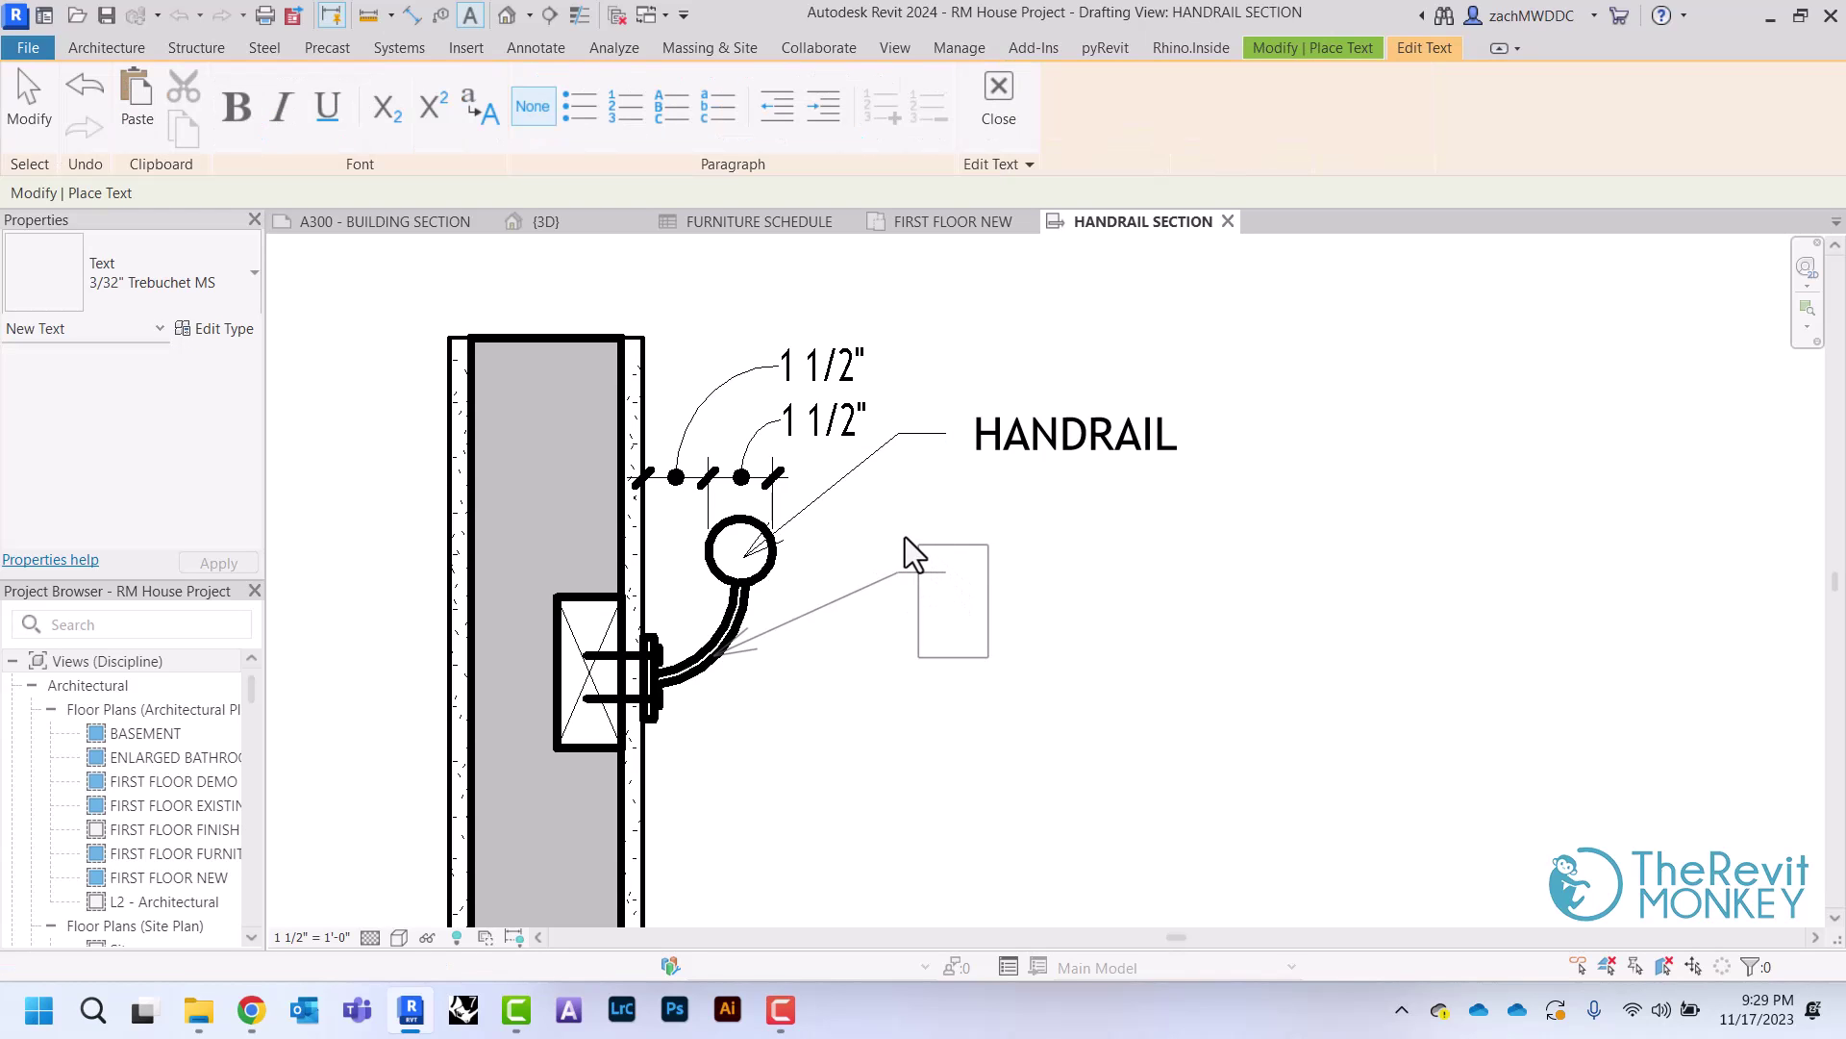
type("HANR")
key("BackSpace")
type("DRAIL")
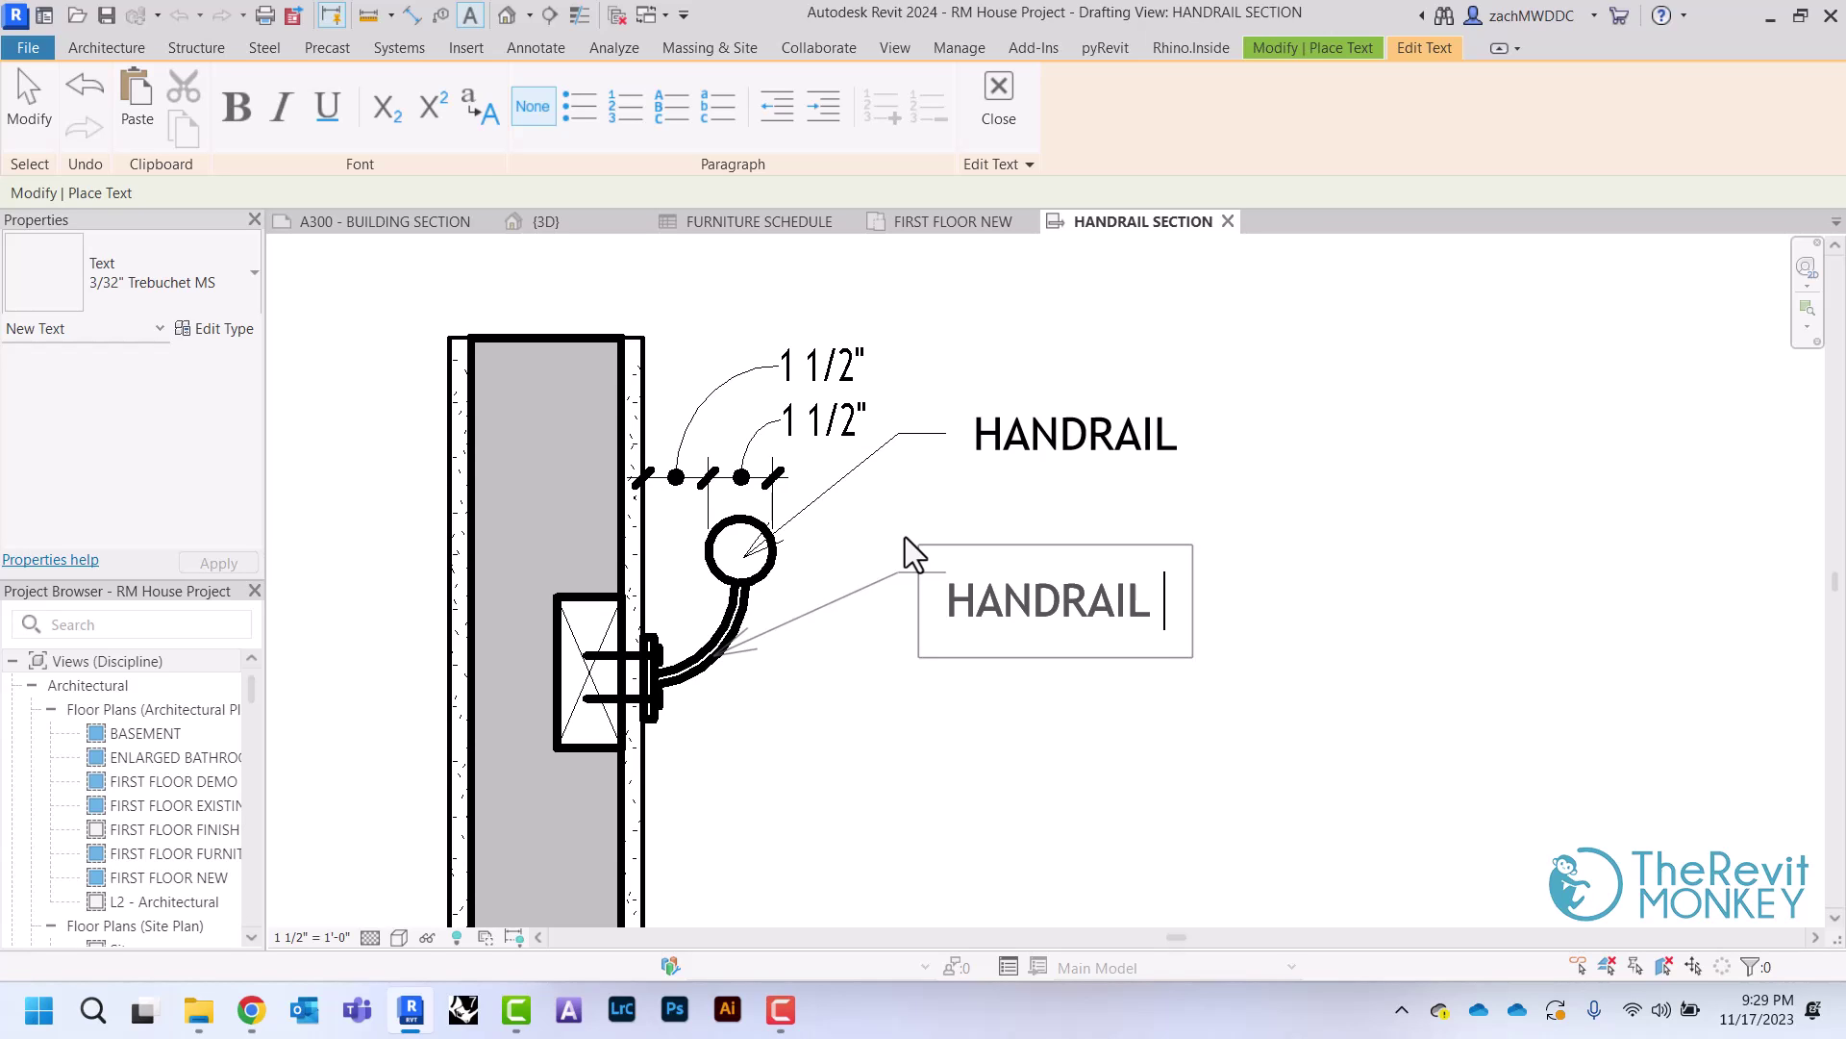
type(" SUPPORT")
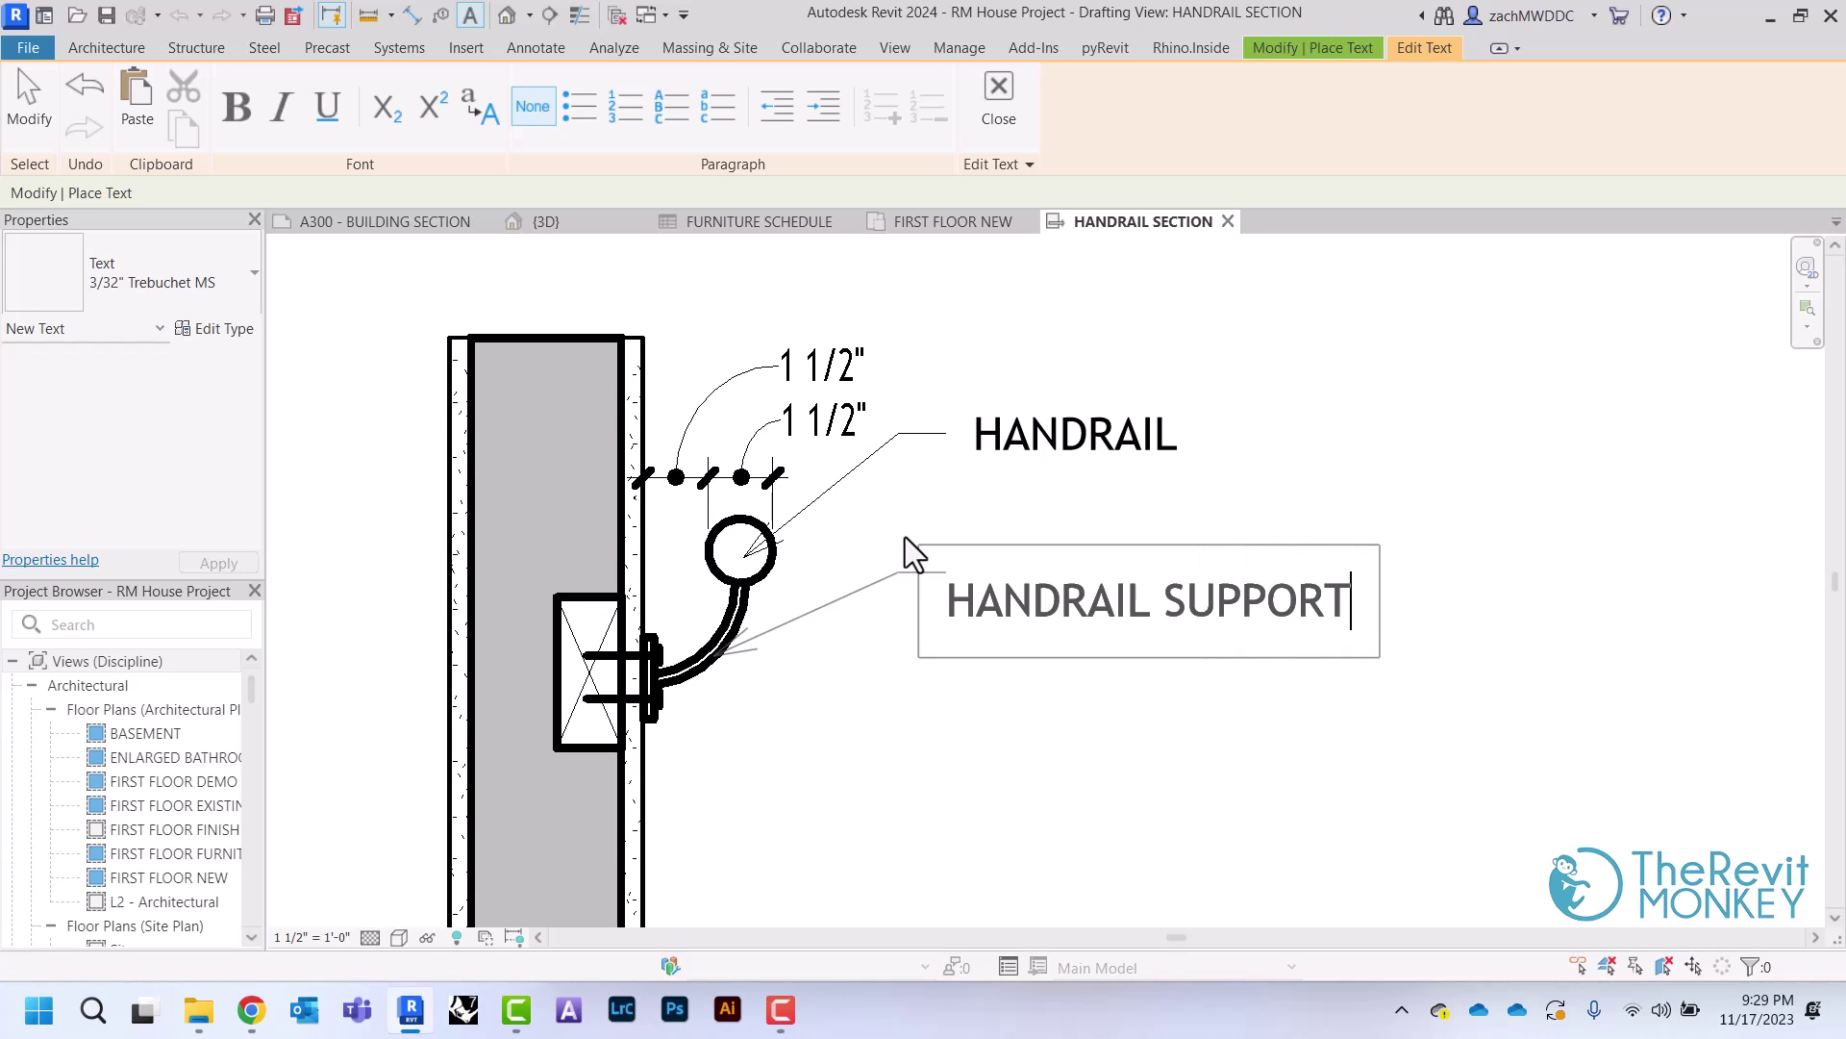
left_click(914, 534)
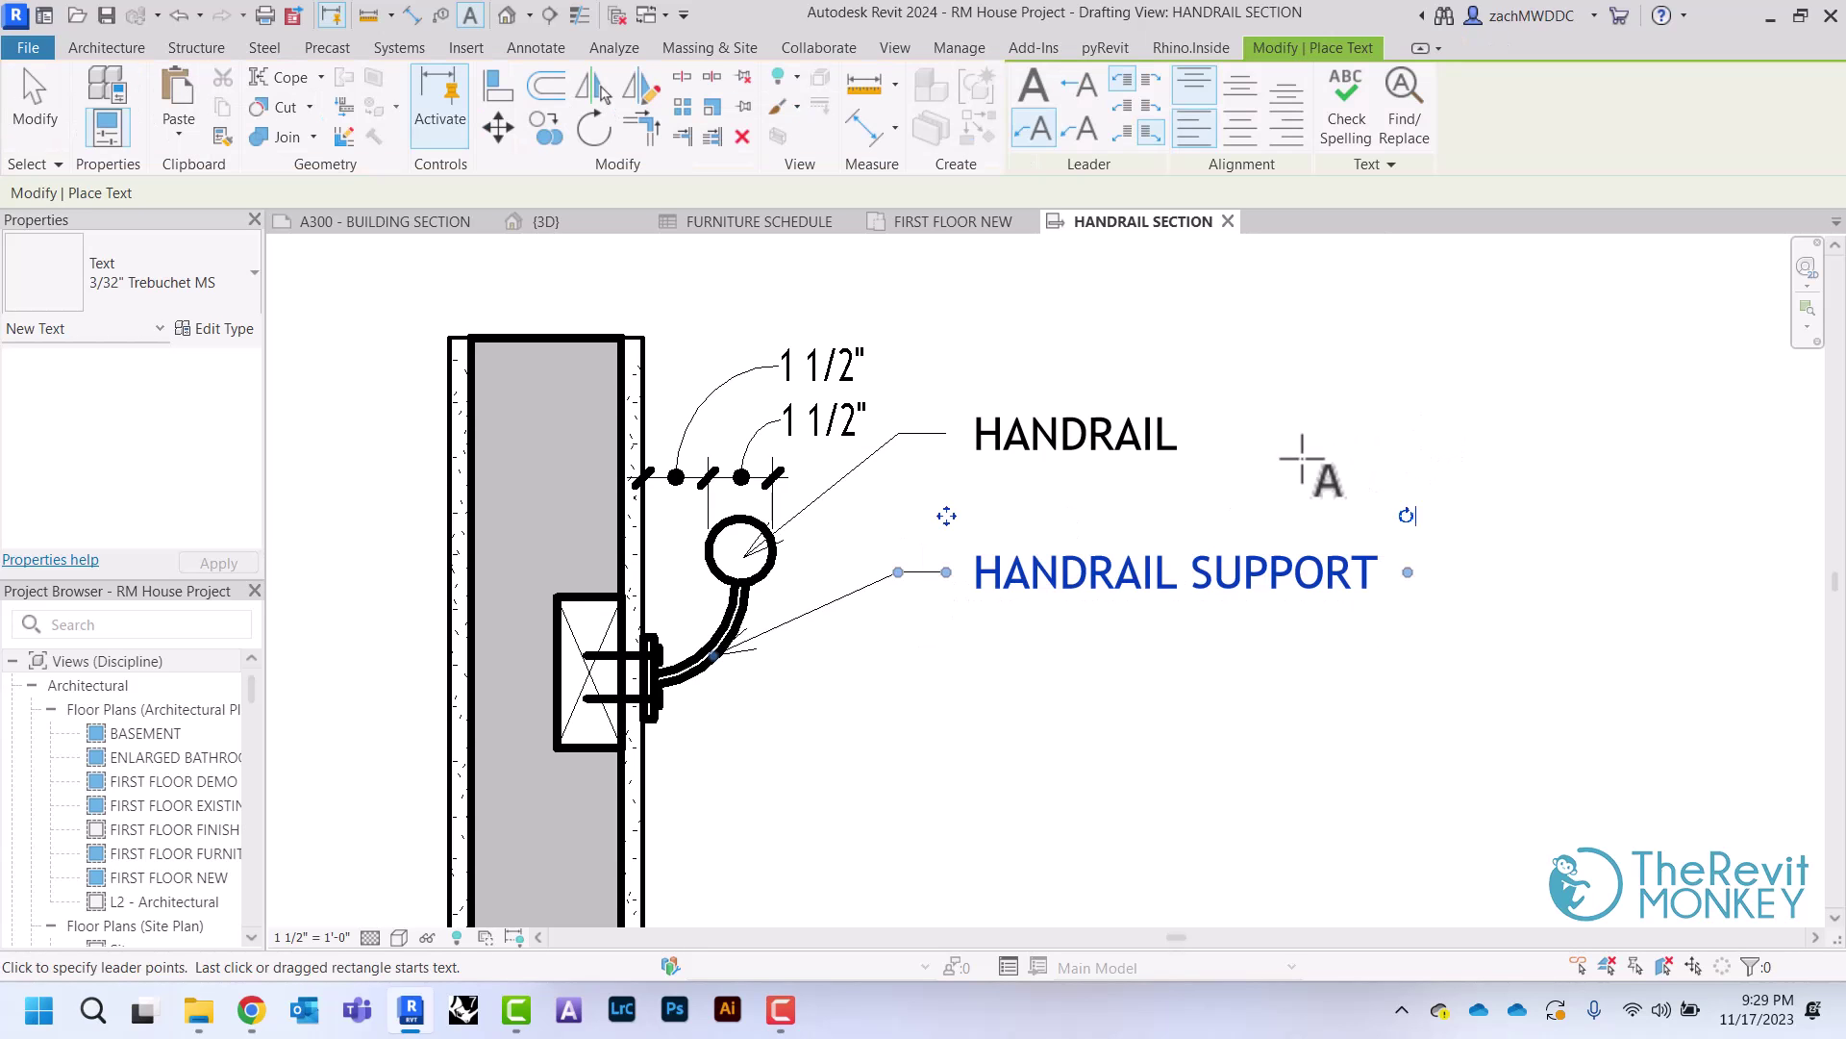
Add a 2X4 BLOCKING leader note pointing to the 2x4 block
left_click(596, 631)
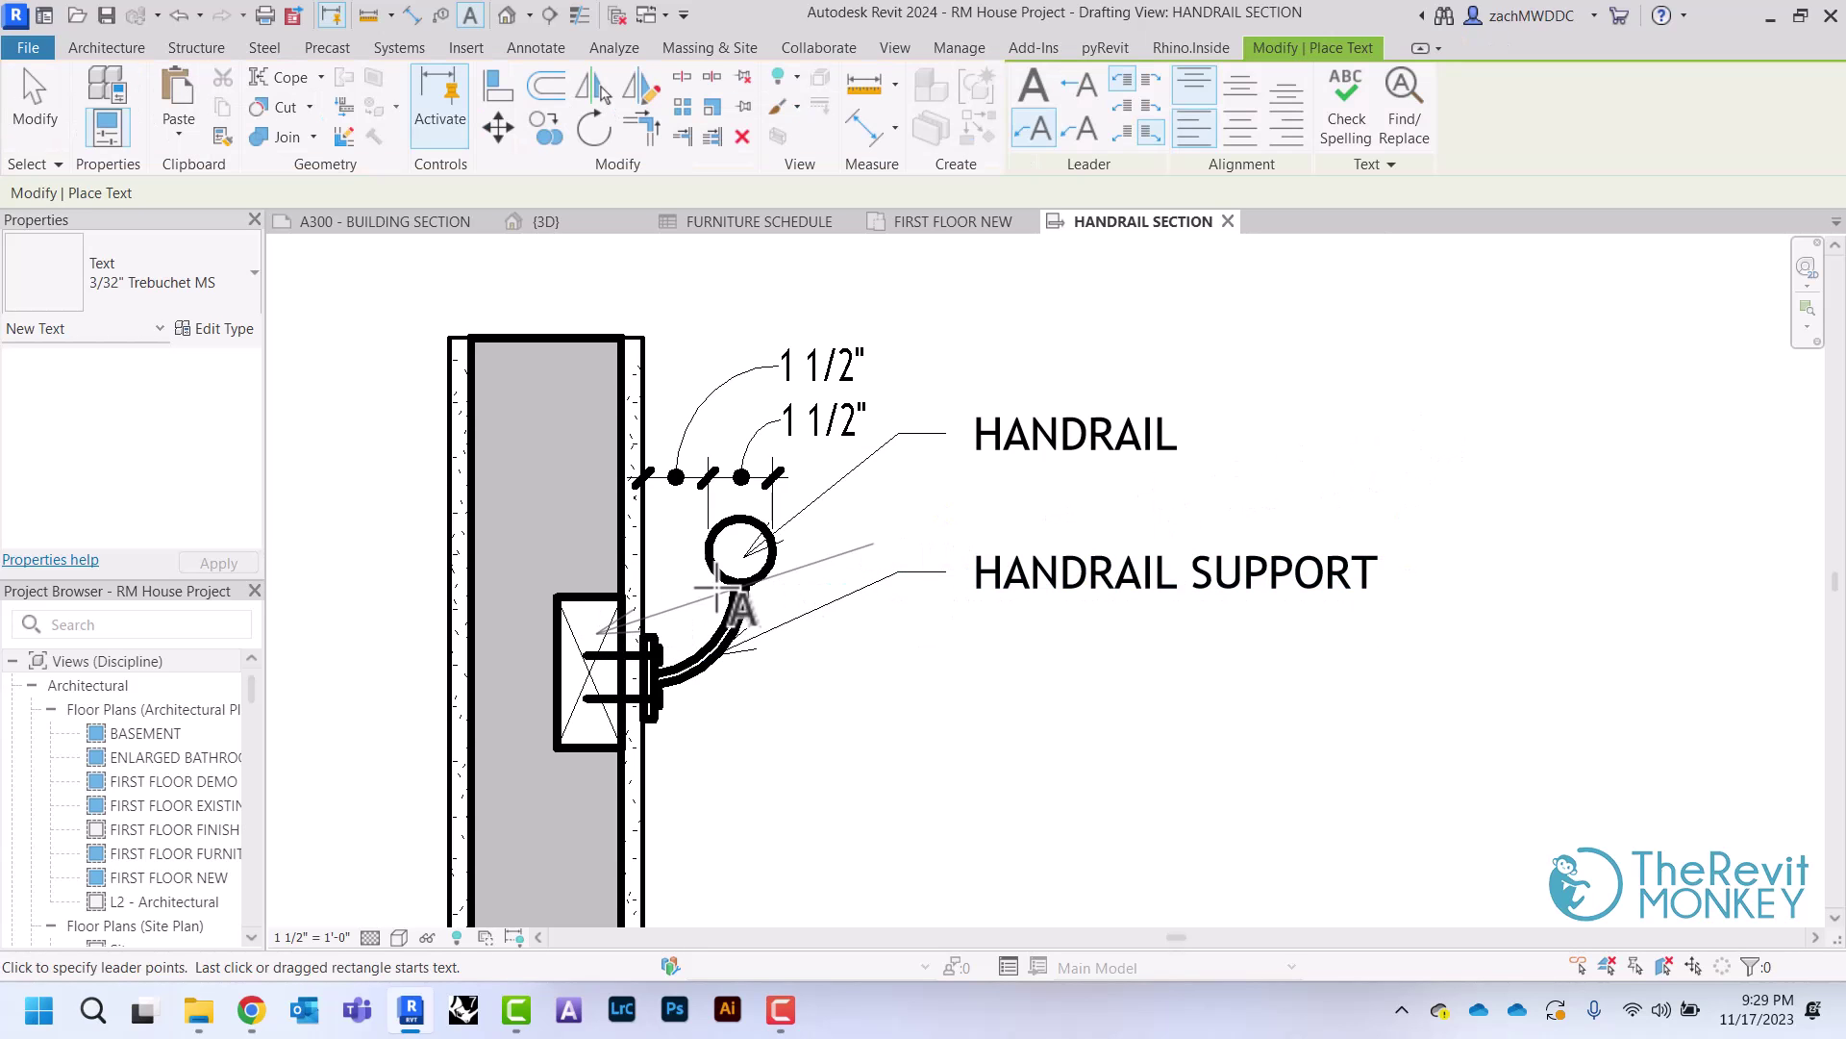
left_click(902, 513)
left_click(961, 516)
type("2X4 BL")
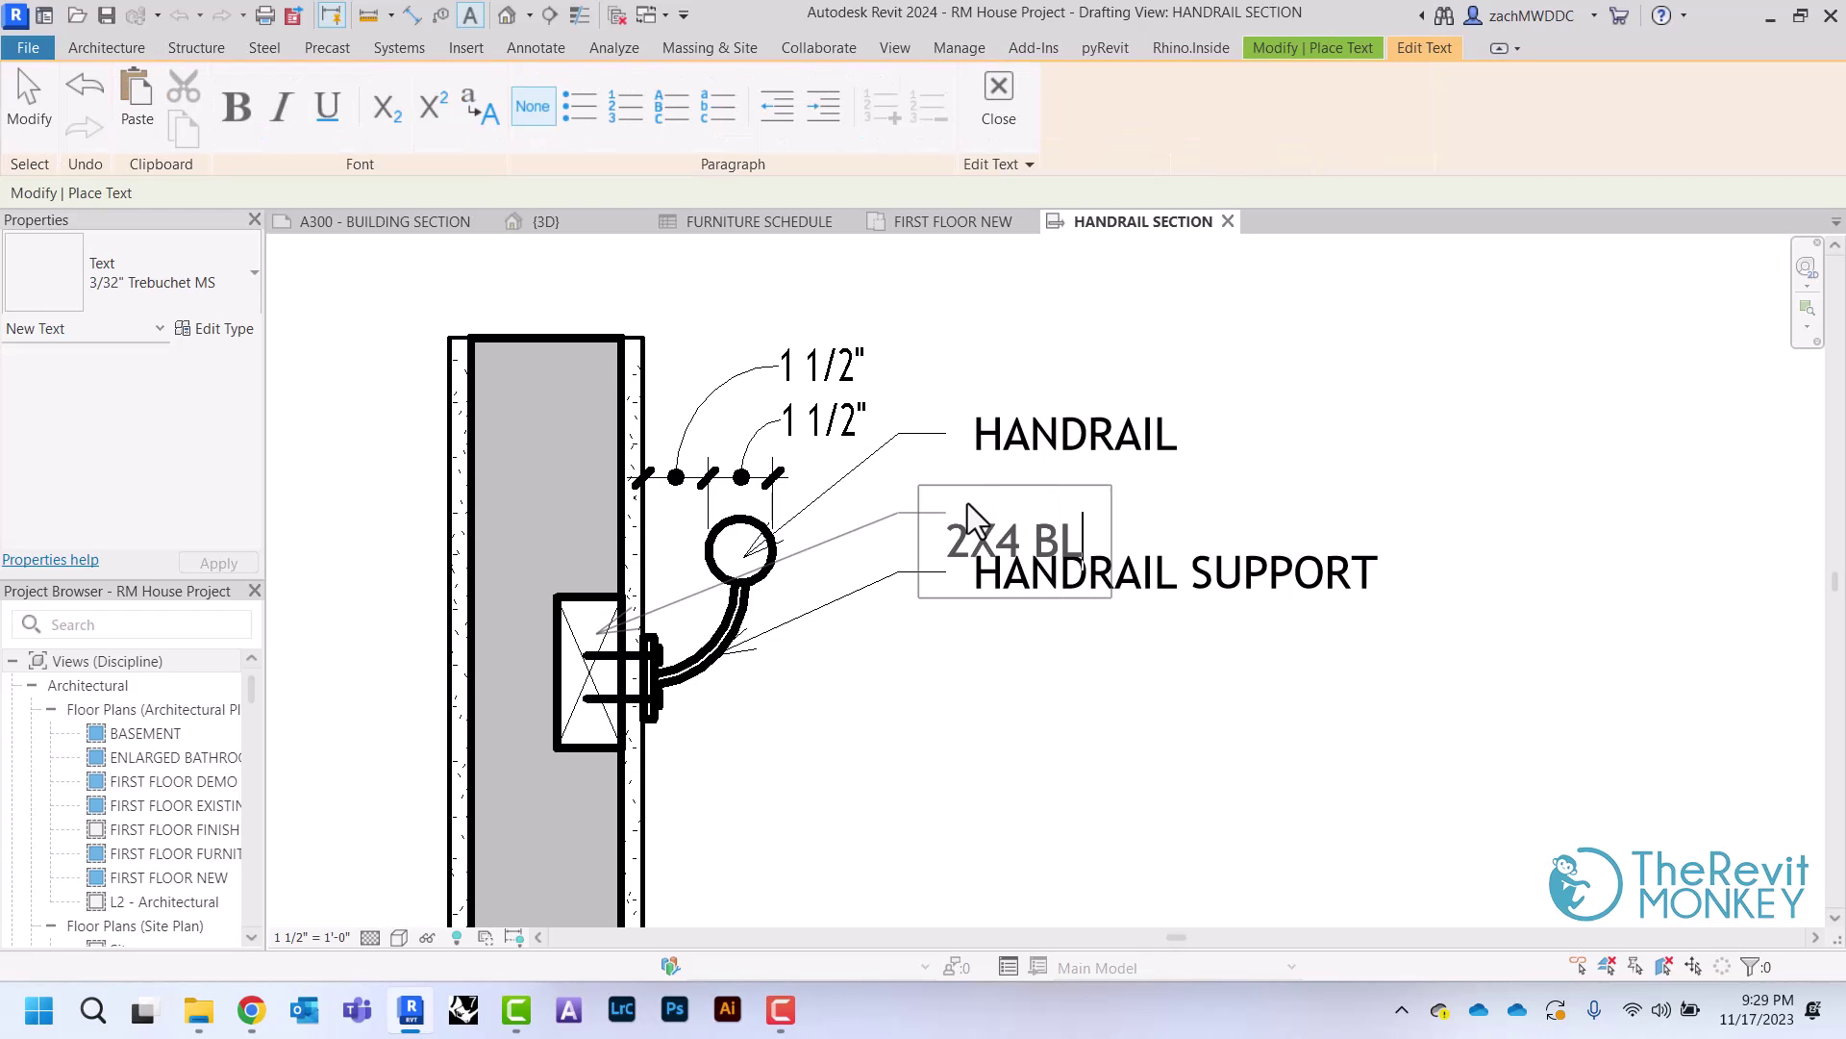
type("OXK")
key("BackSpace")
key("BackSpace")
type("CKING")
left_click(1351, 443)
Exit the text tool and move HANDRAIL SUPPORT below 2X4 BLOCKING
right_click(1358, 412)
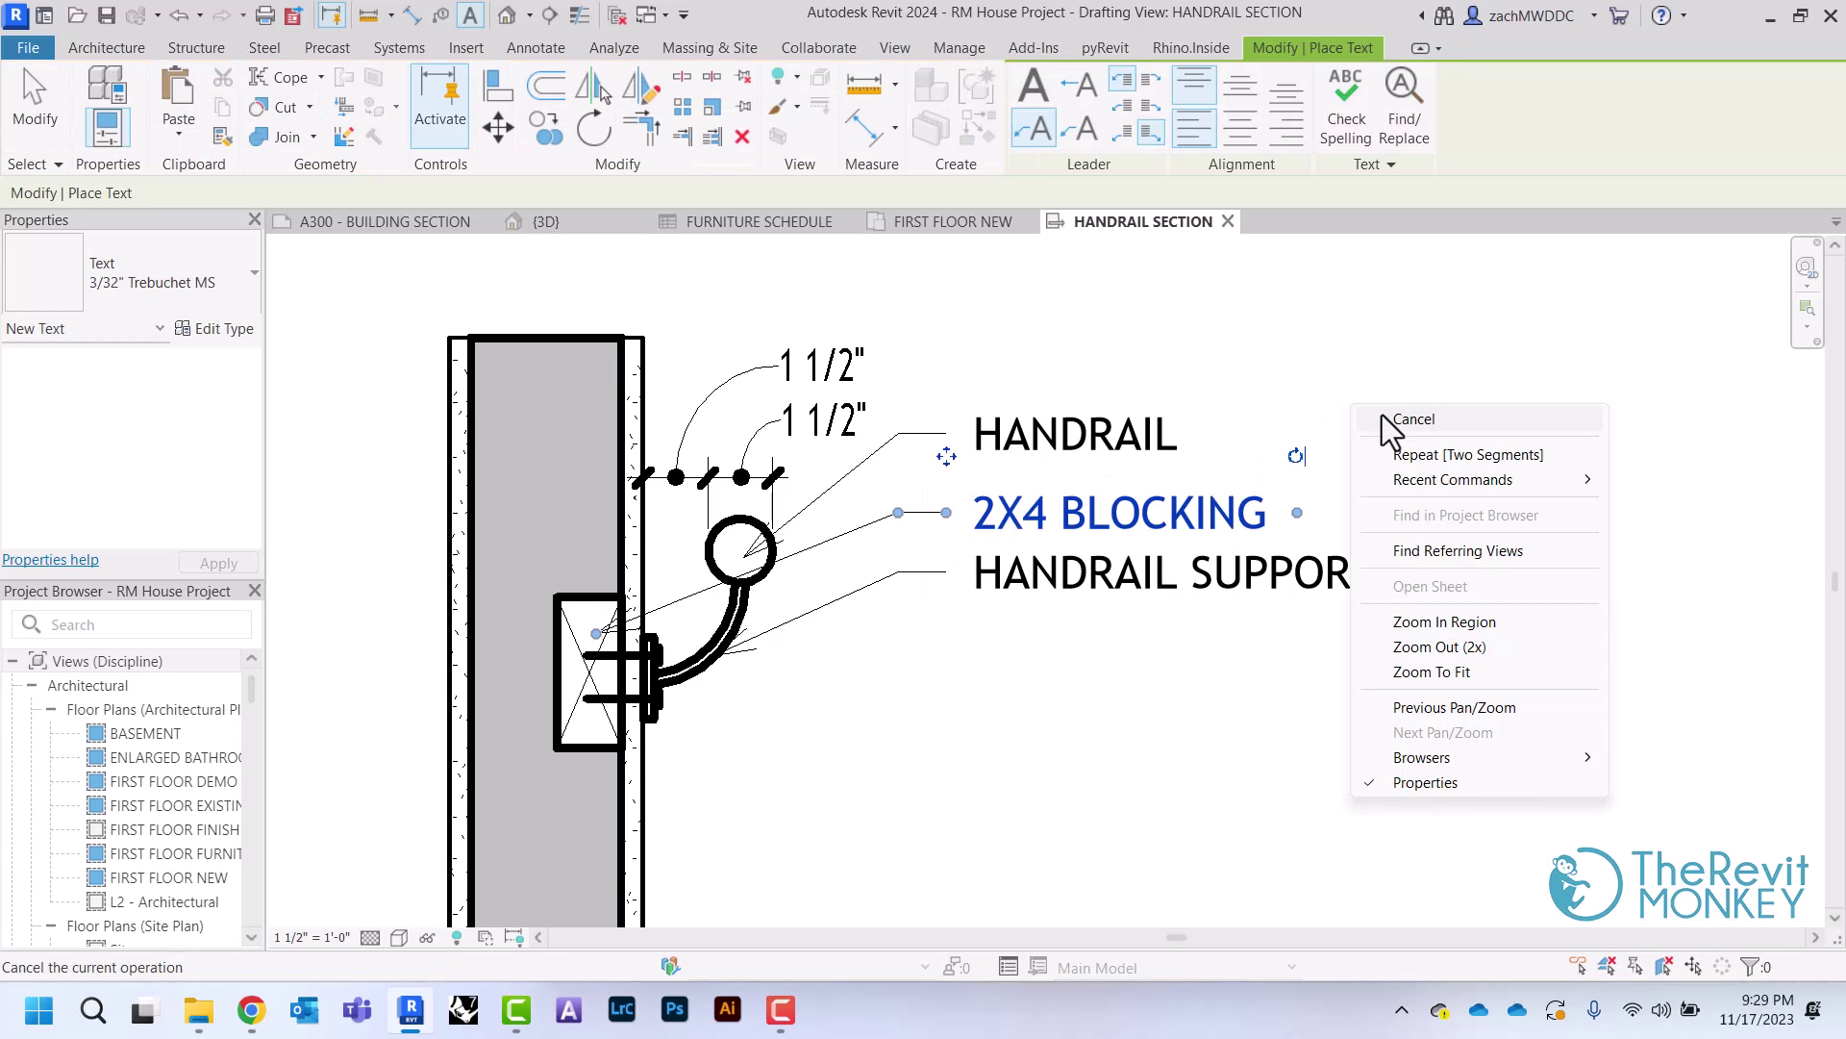
left_click(1384, 420)
right_click(1385, 416)
left_click(1410, 441)
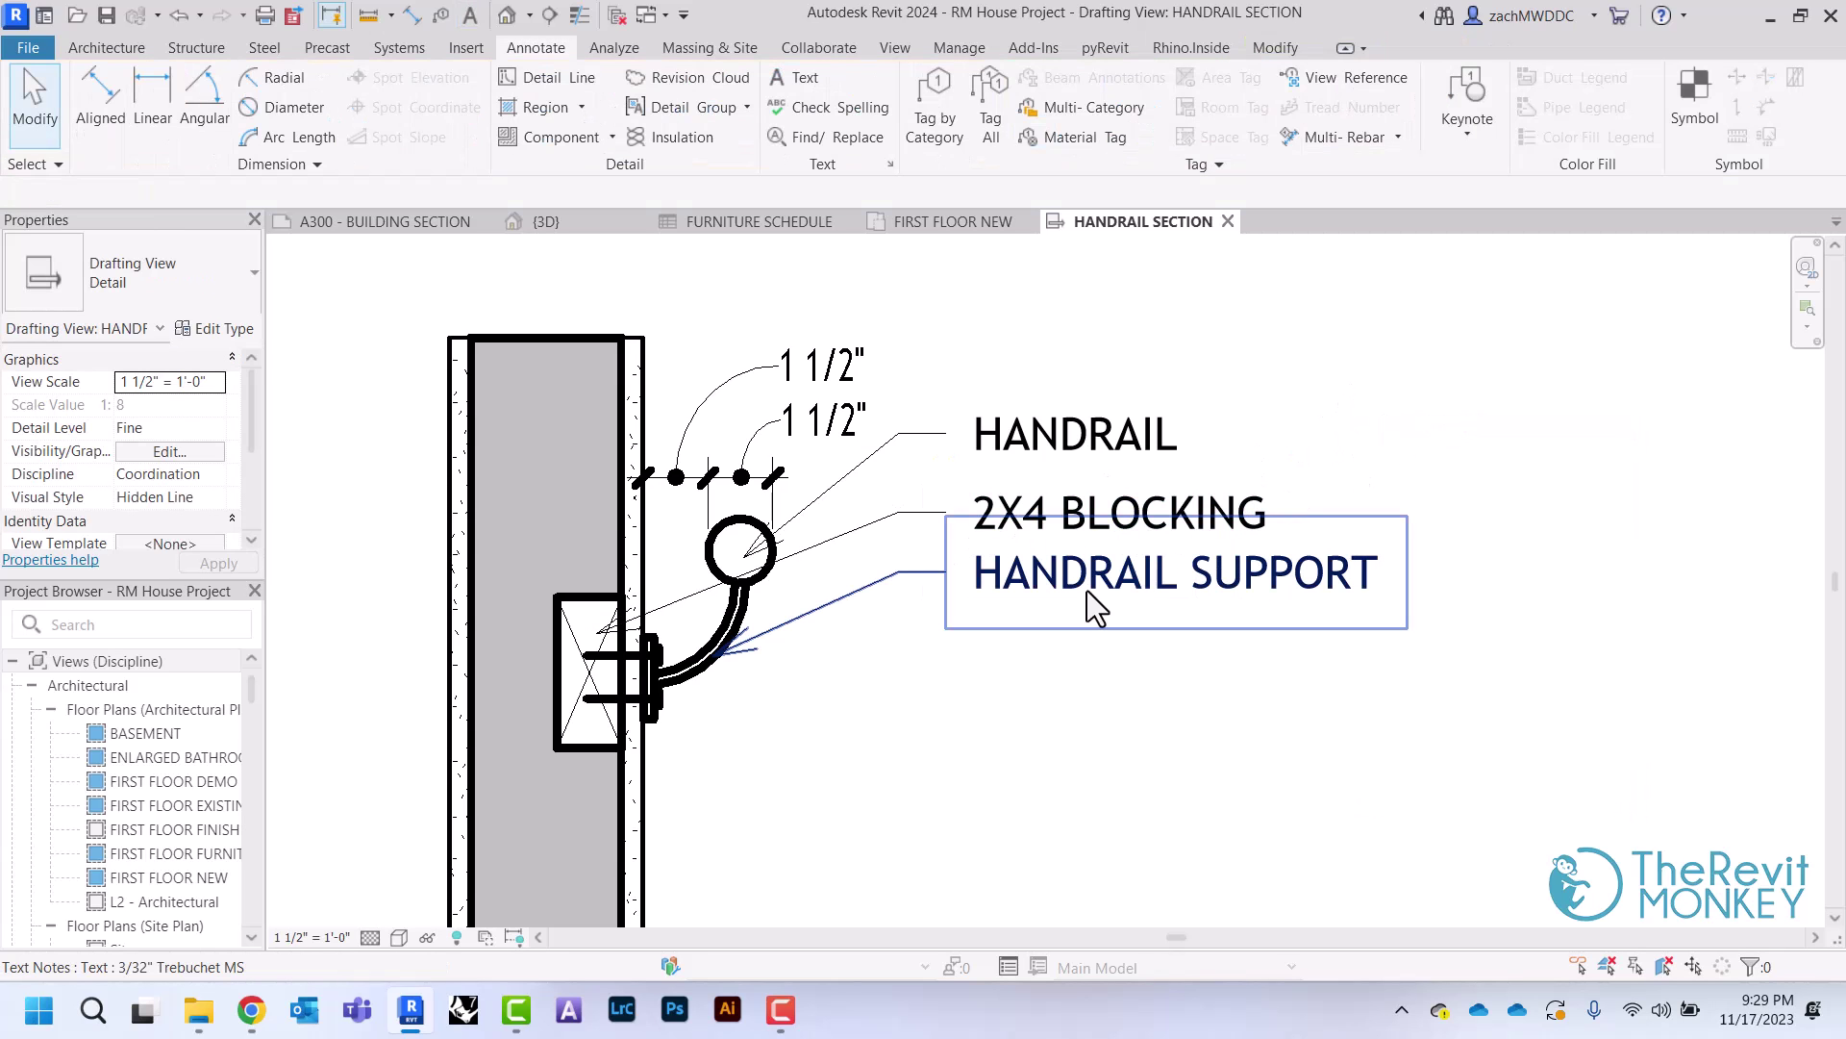
left_click(1030, 585)
left_click_drag(956, 520, 955, 544)
left_click(1416, 383)
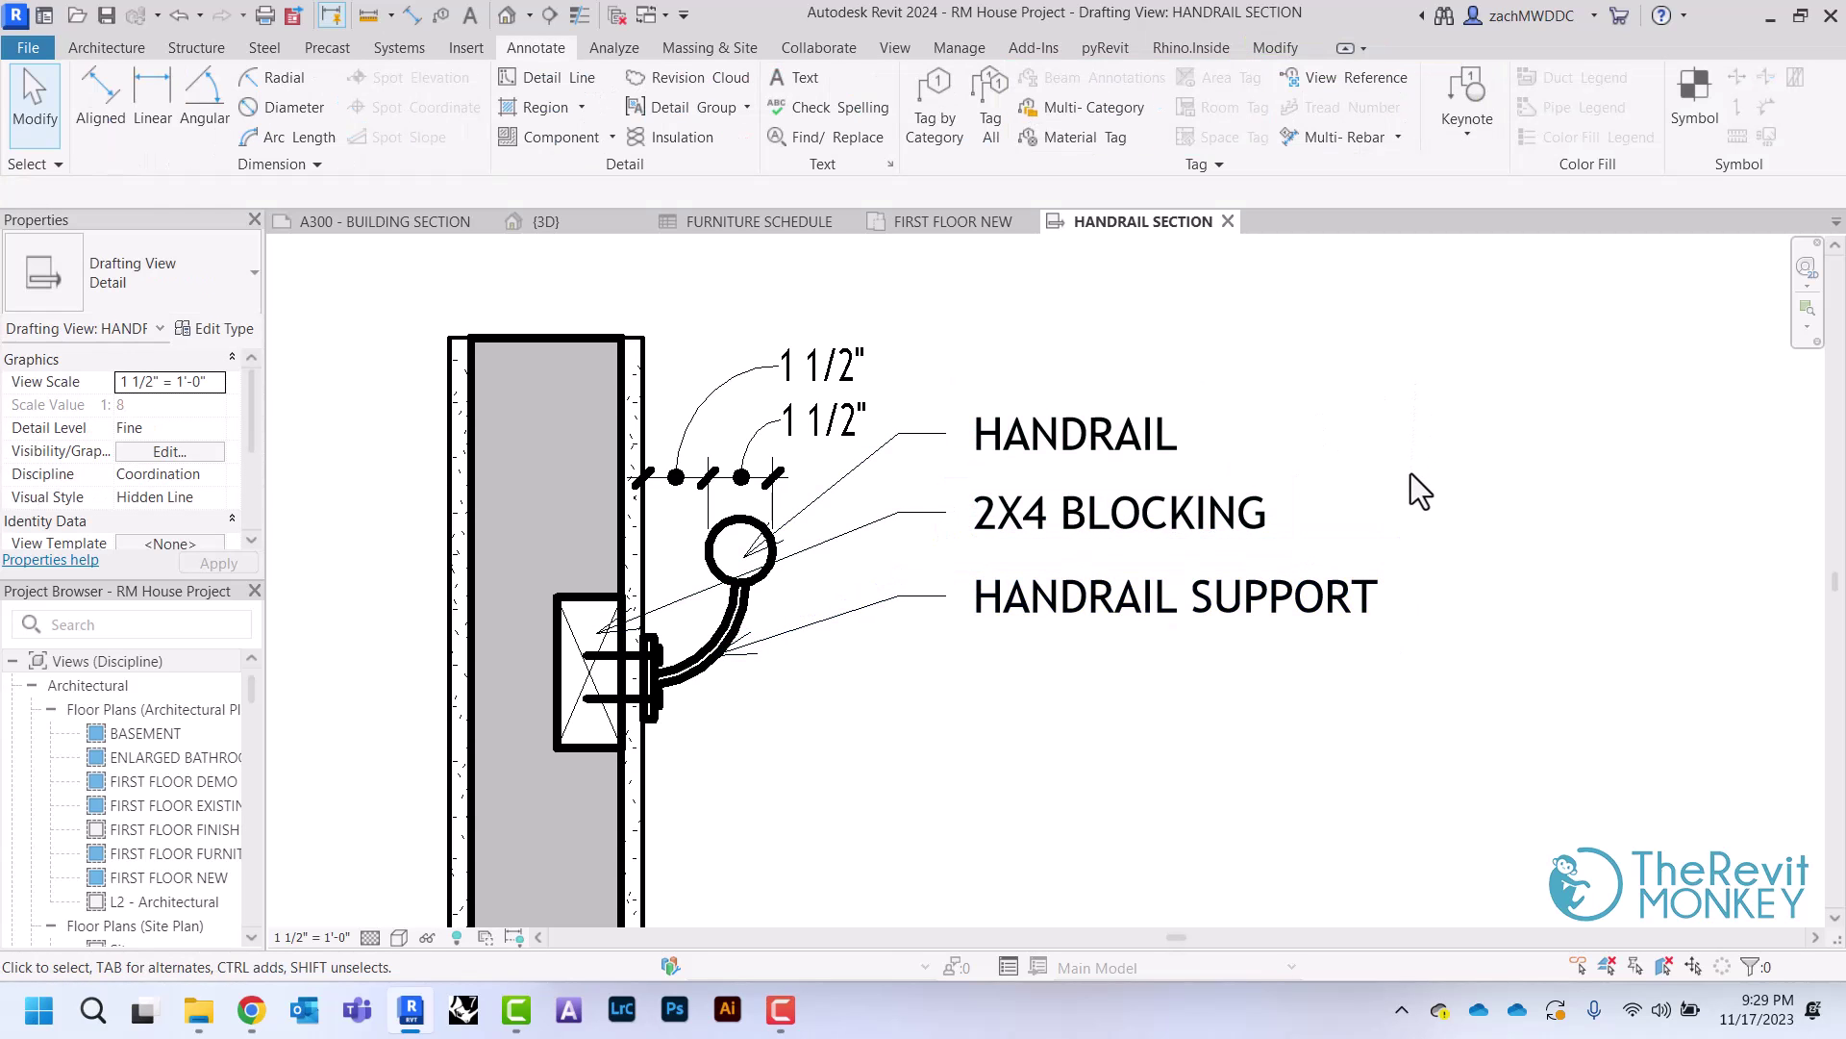
Open sheet A501 - Architectural Details from the Project Browser
scroll(1411, 474, "down", 2)
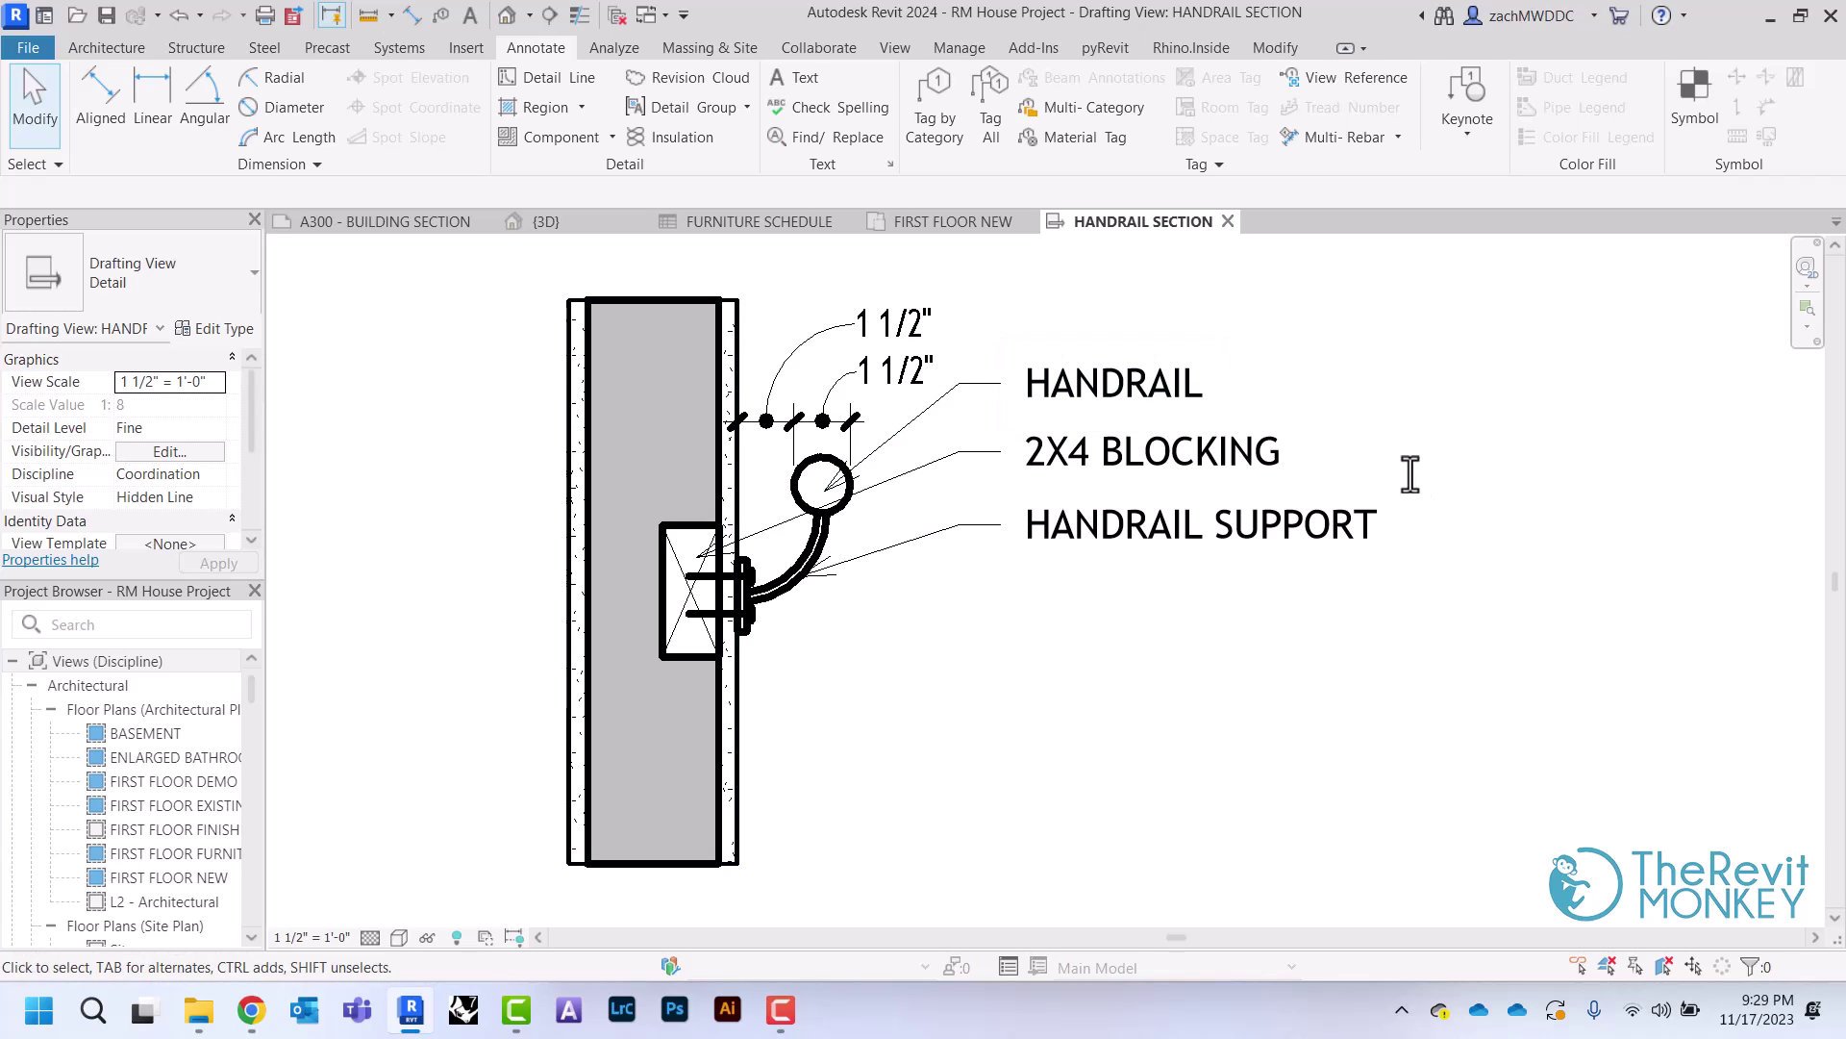
left_click(895, 46)
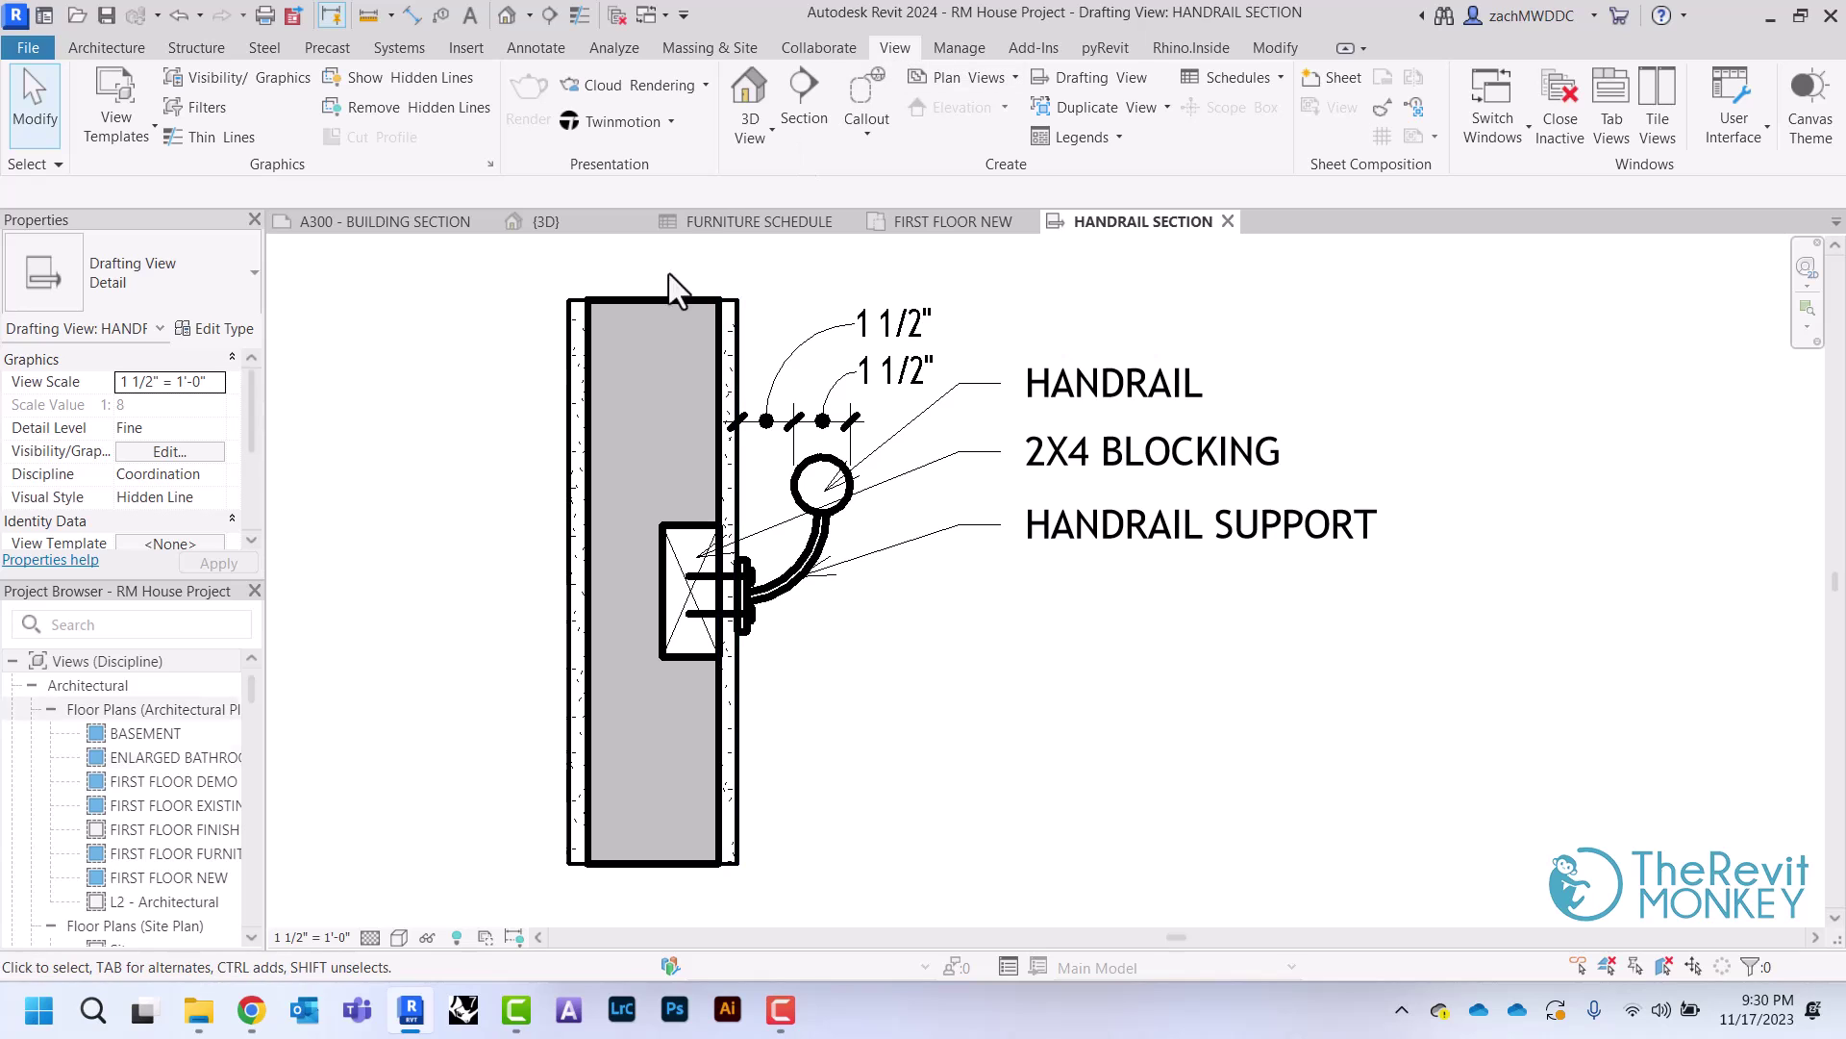
scroll(154, 803, "down", 5)
scroll(148, 808, "down", 10)
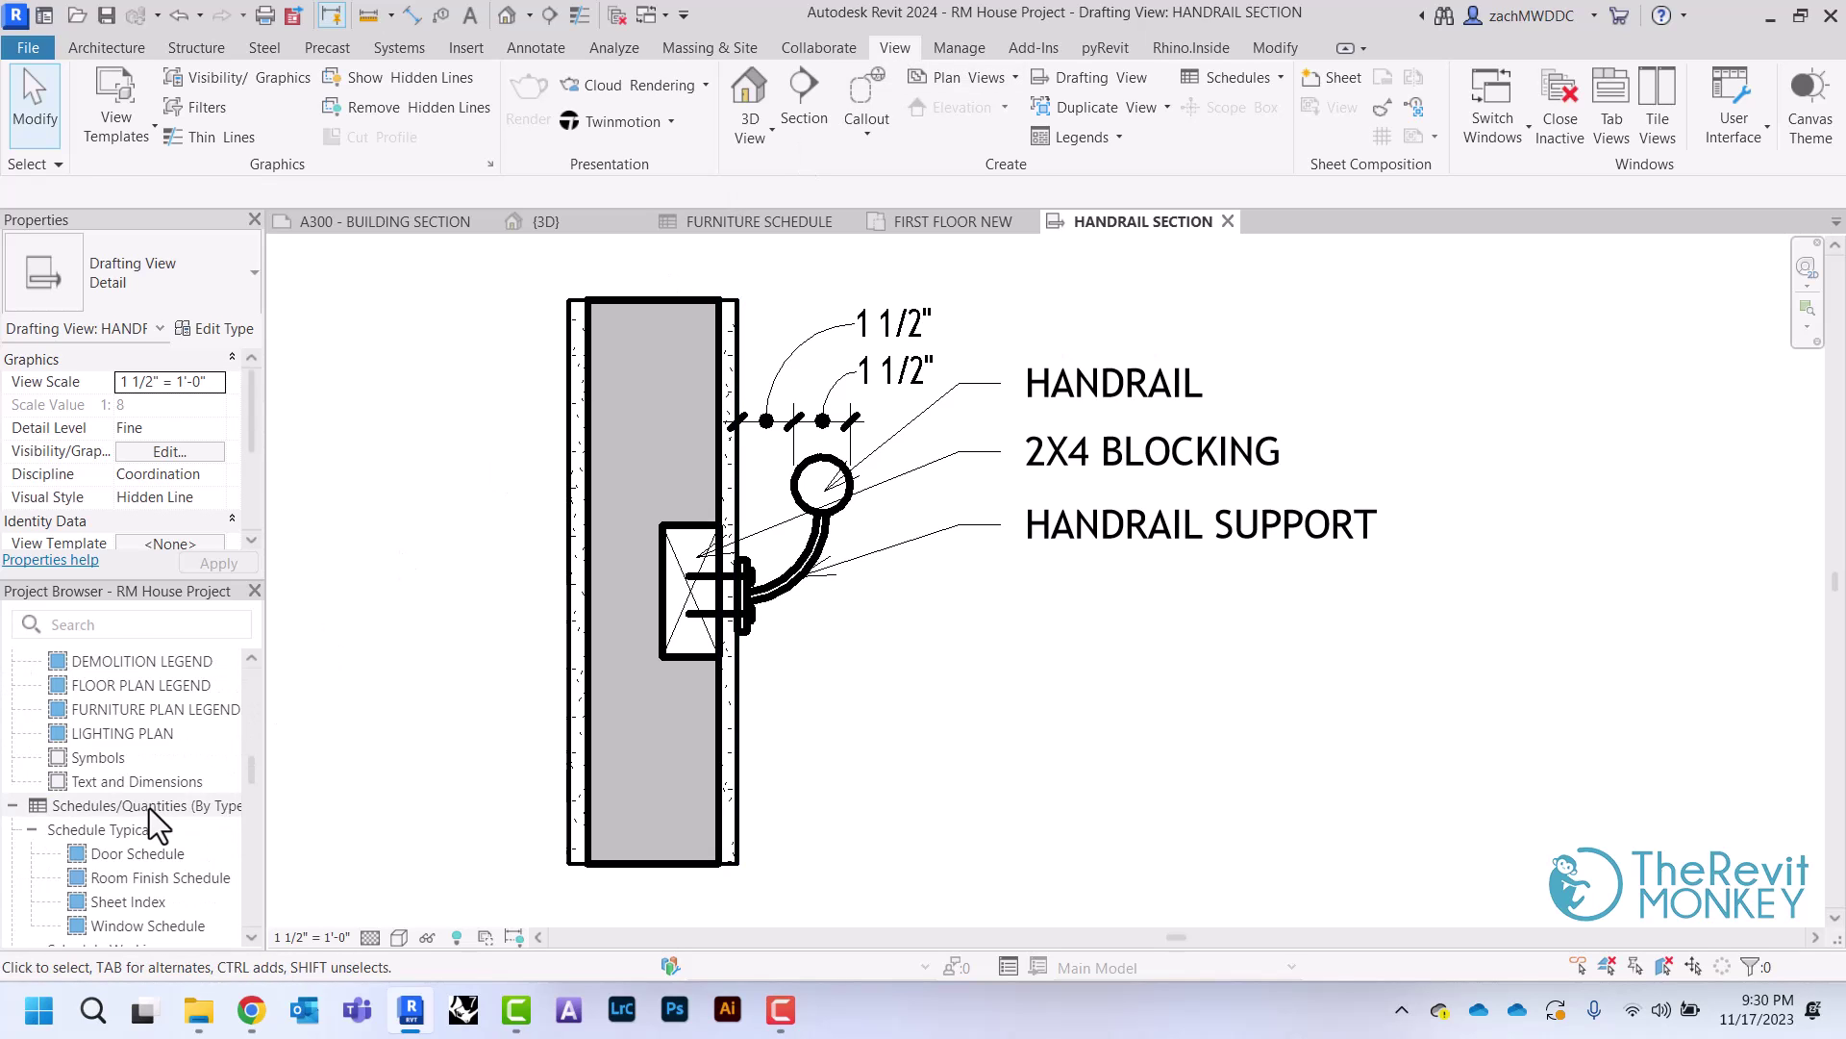
scroll(148, 808, "down", 10)
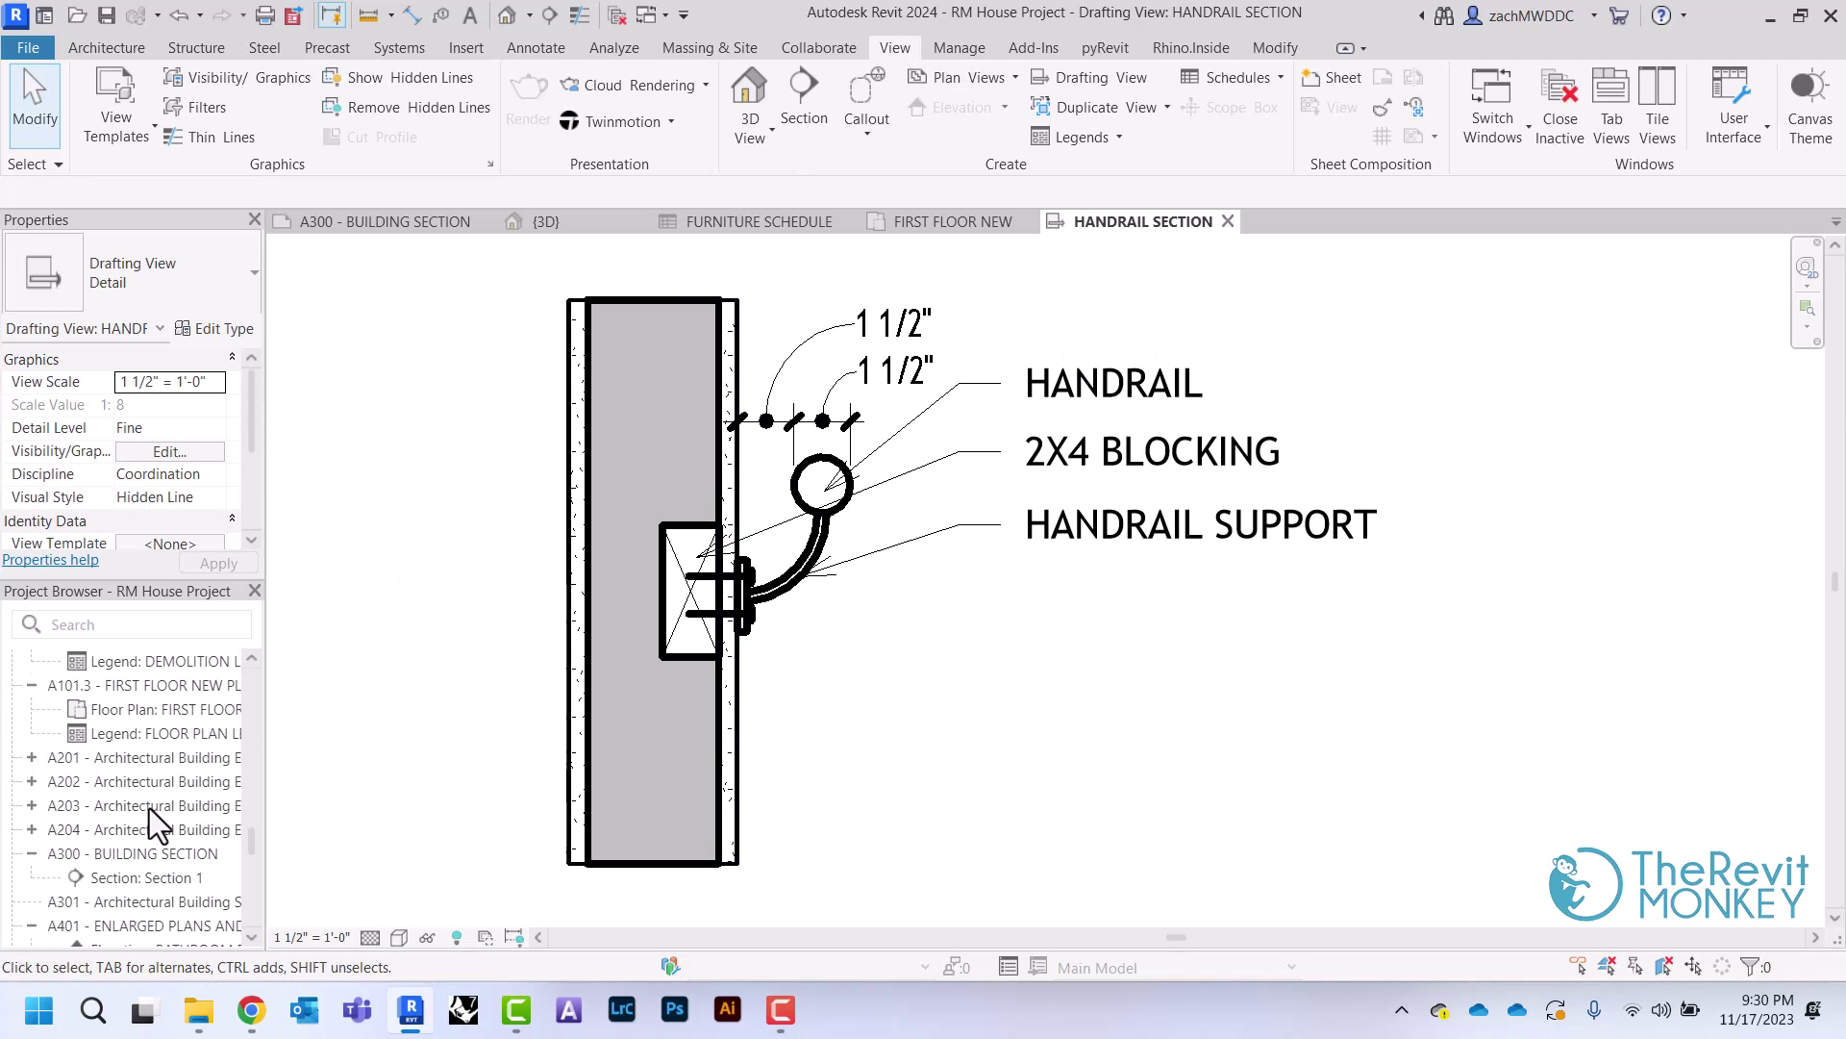
double_click(129, 878)
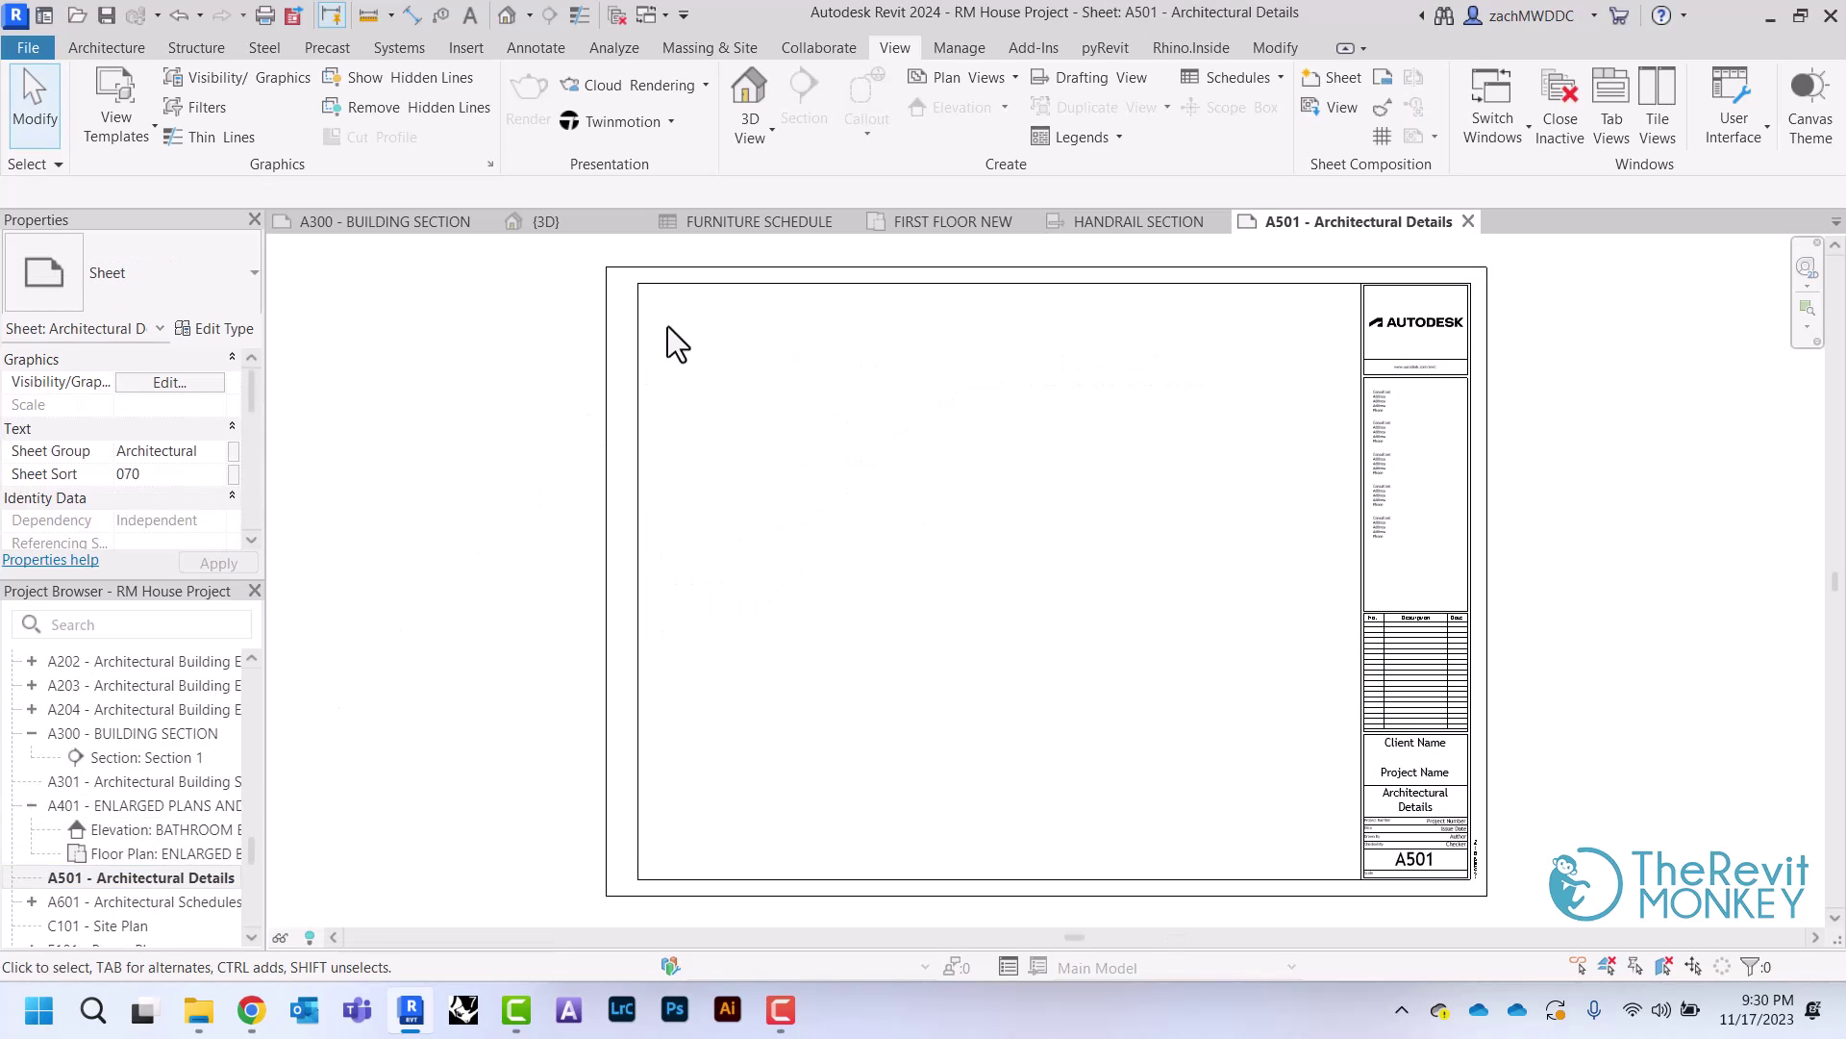
Change the sheet's title block to RM ARCH D 24 x 36
left_click(709, 294)
left_click(144, 257)
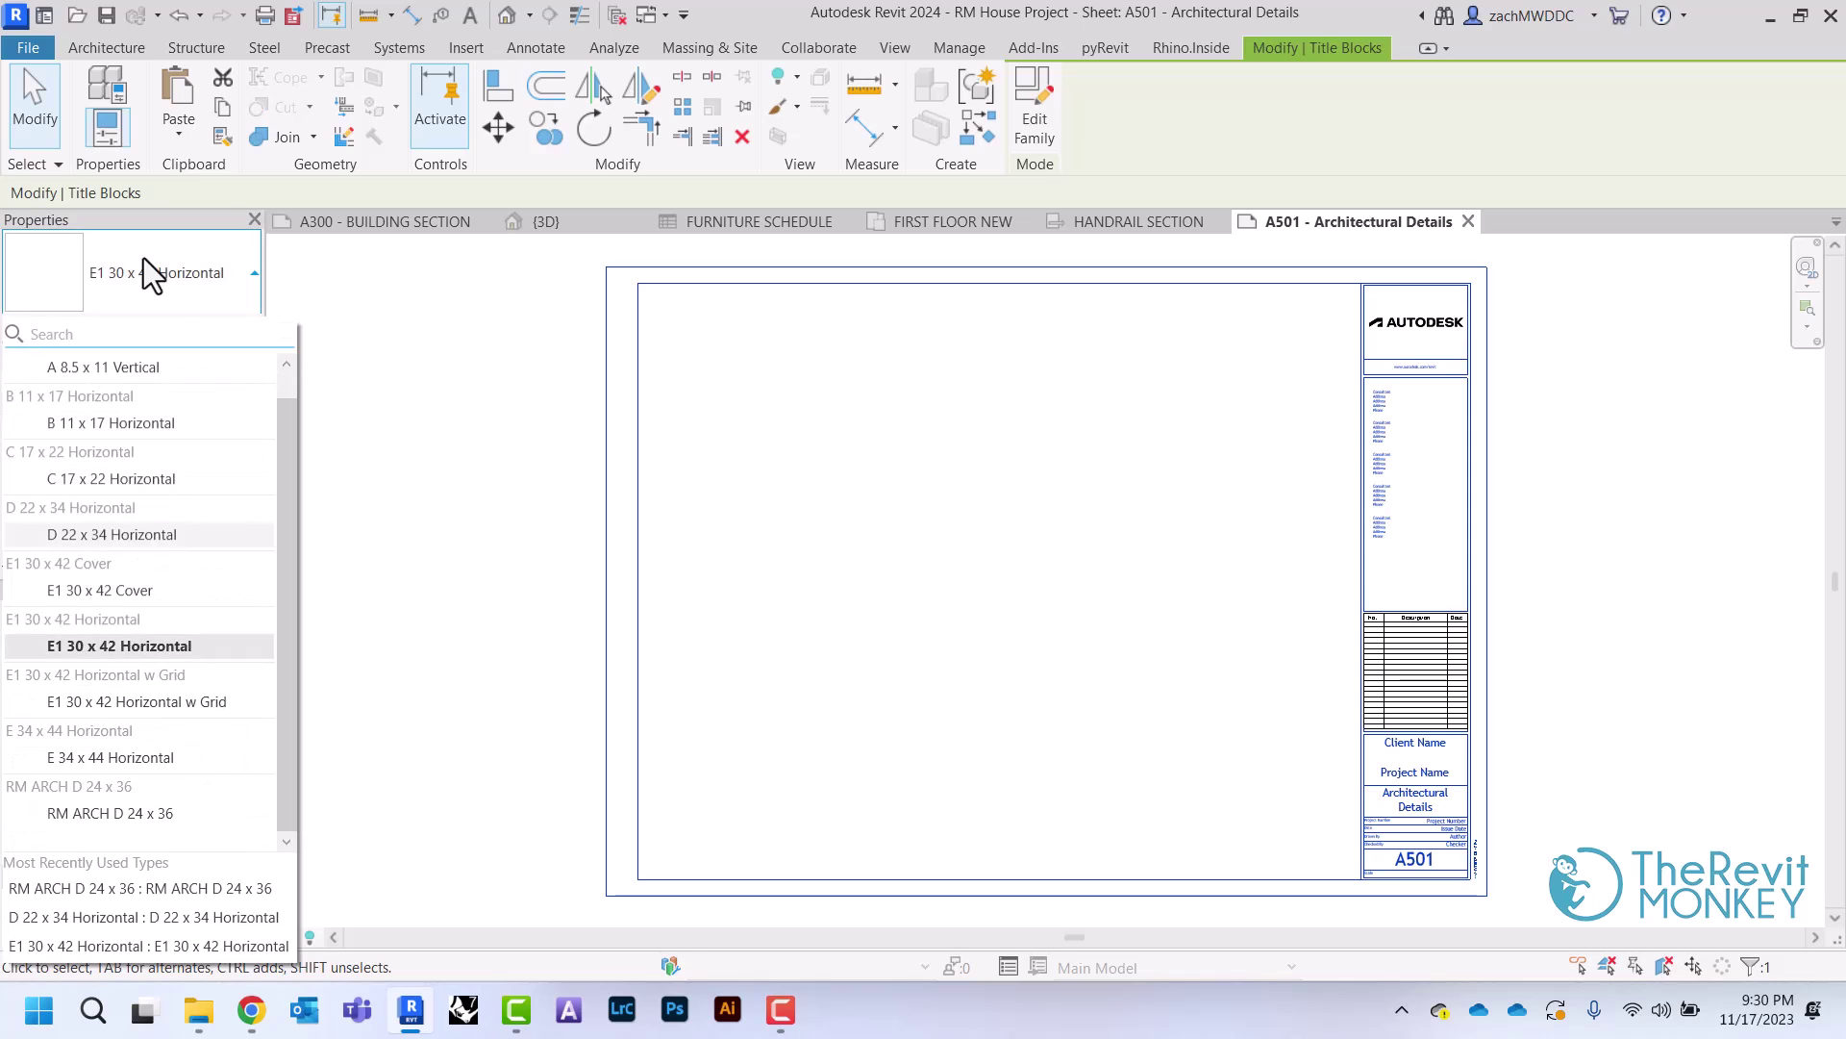
left_click(129, 813)
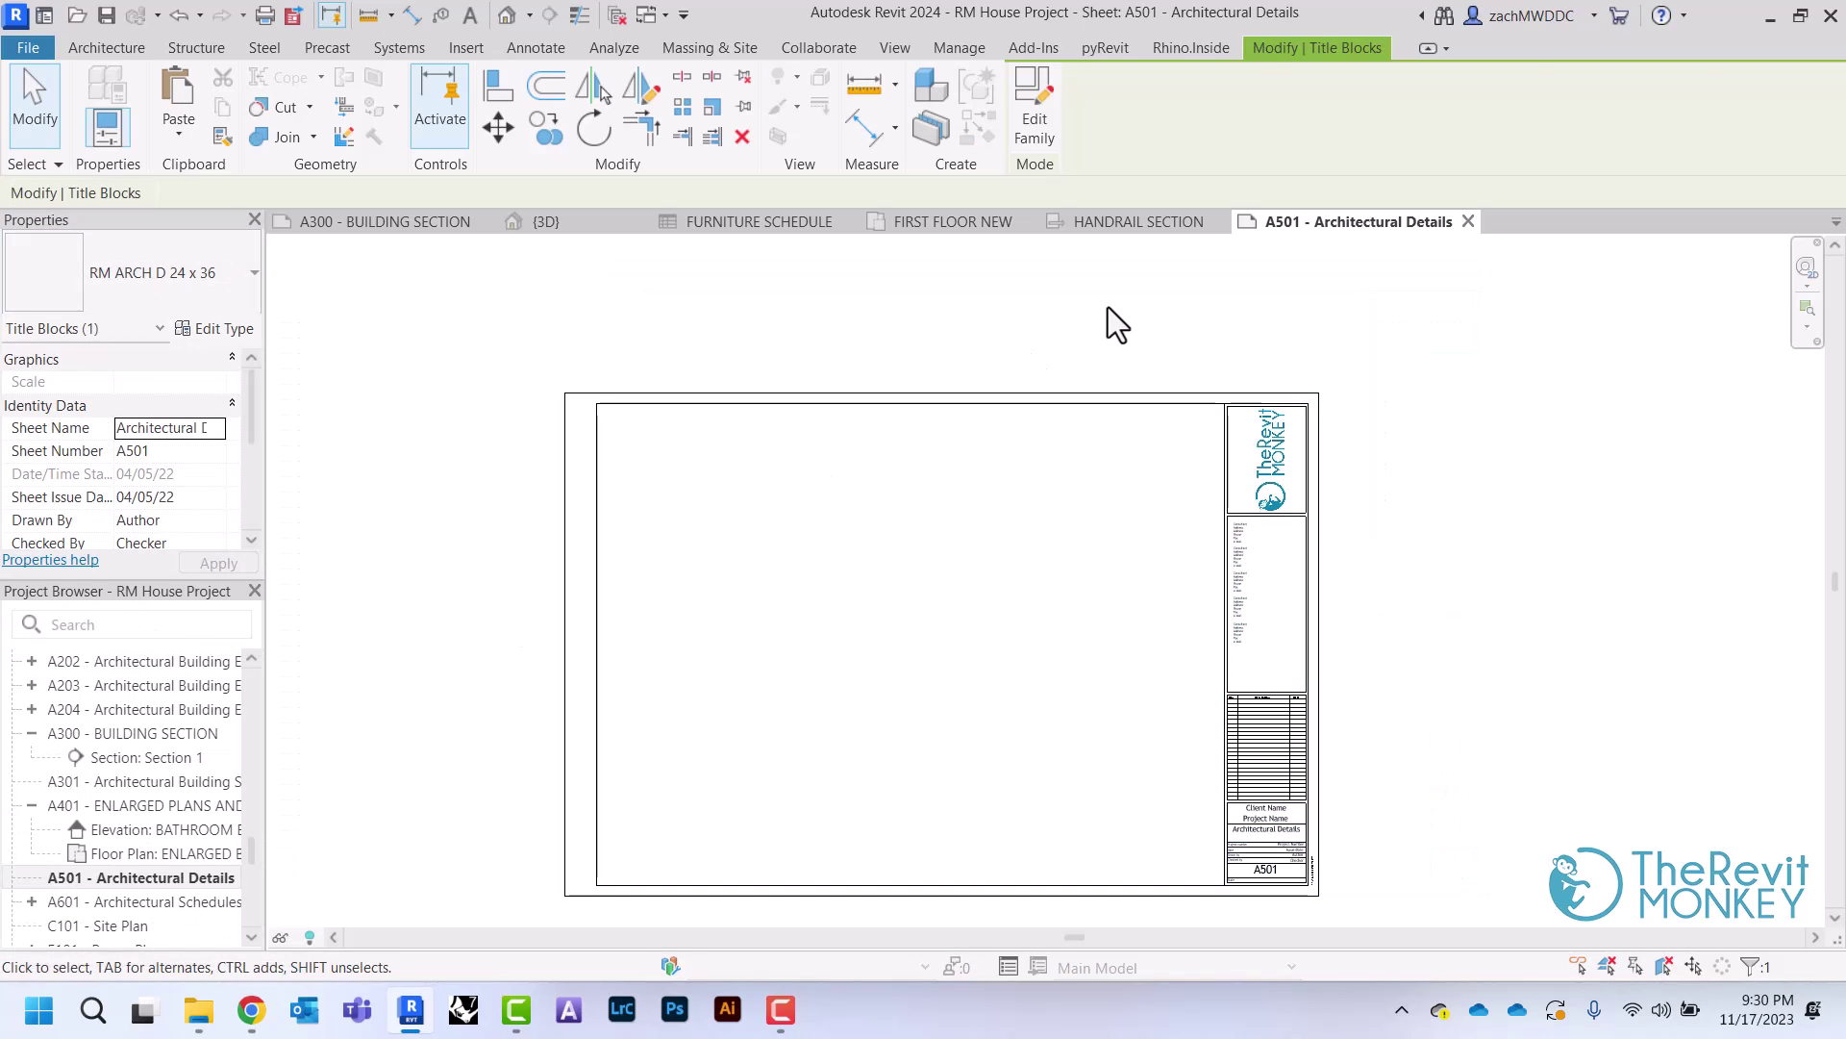
left_click(1105, 322)
scroll(858, 438, "up", 3)
scroll(129, 761, "up", 10)
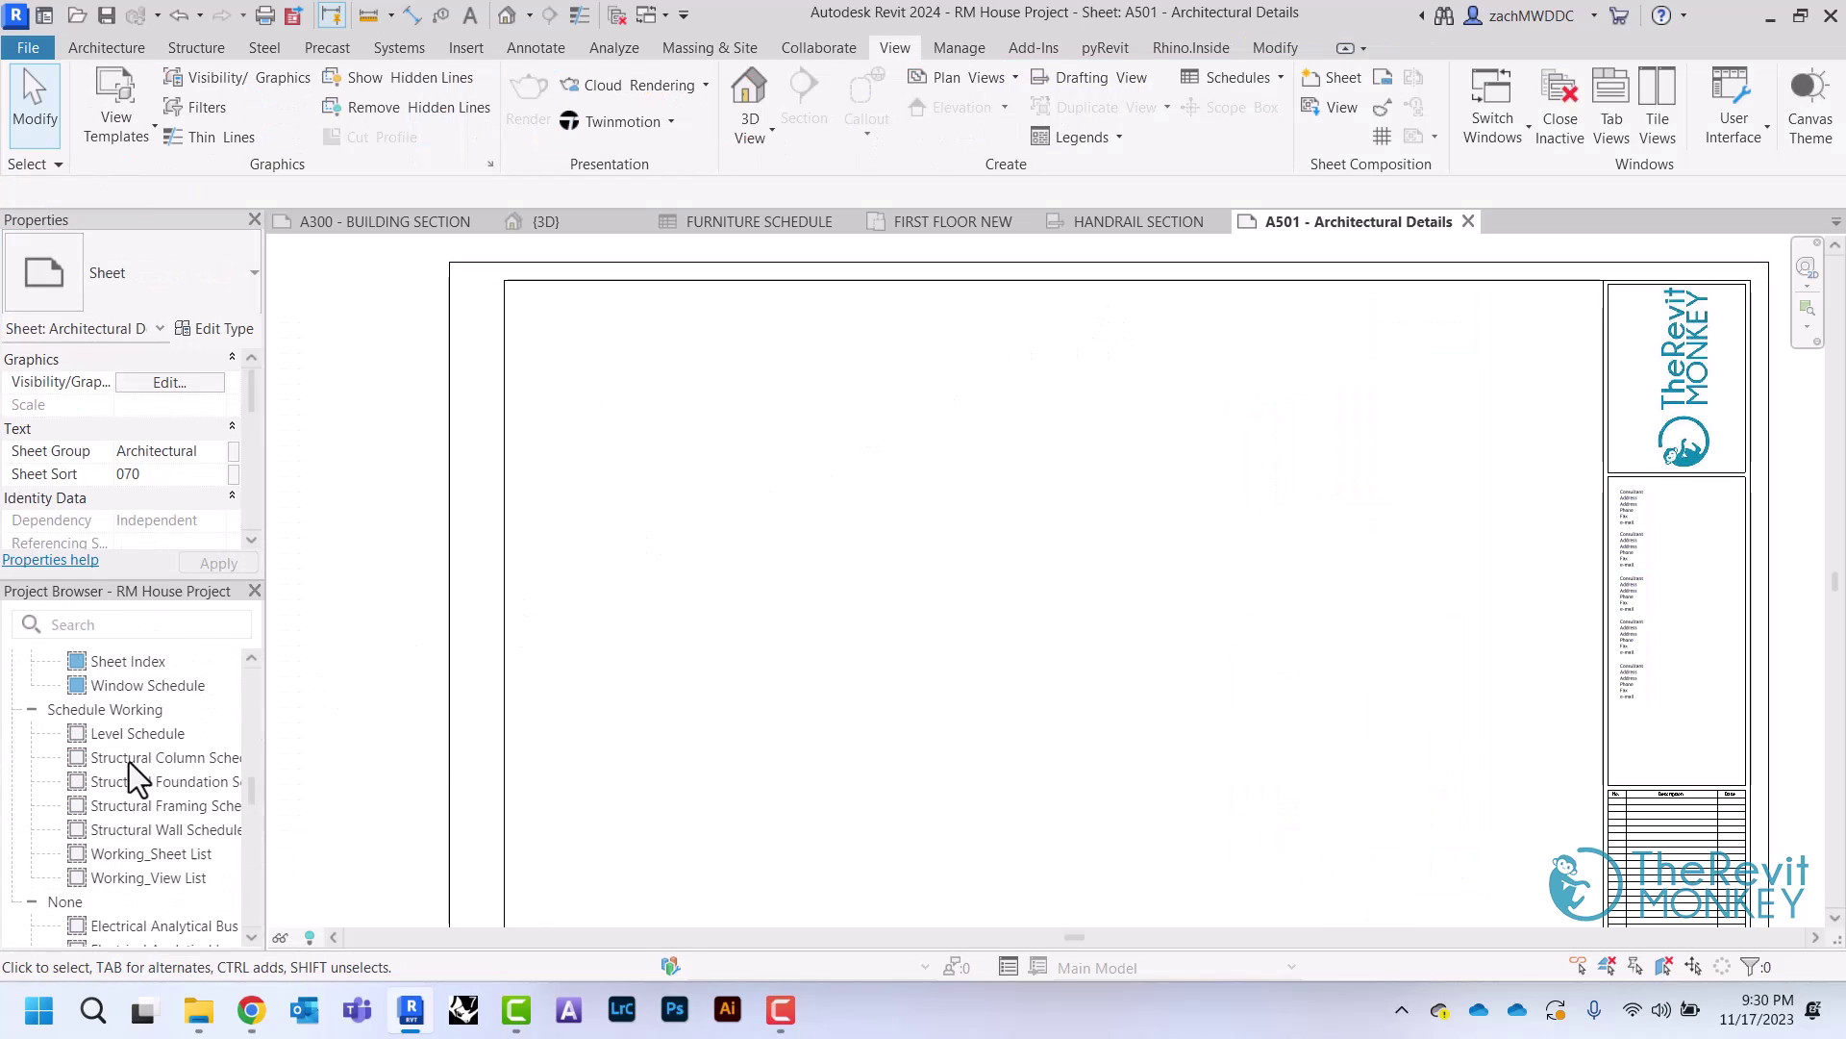
scroll(129, 762, "up", 15)
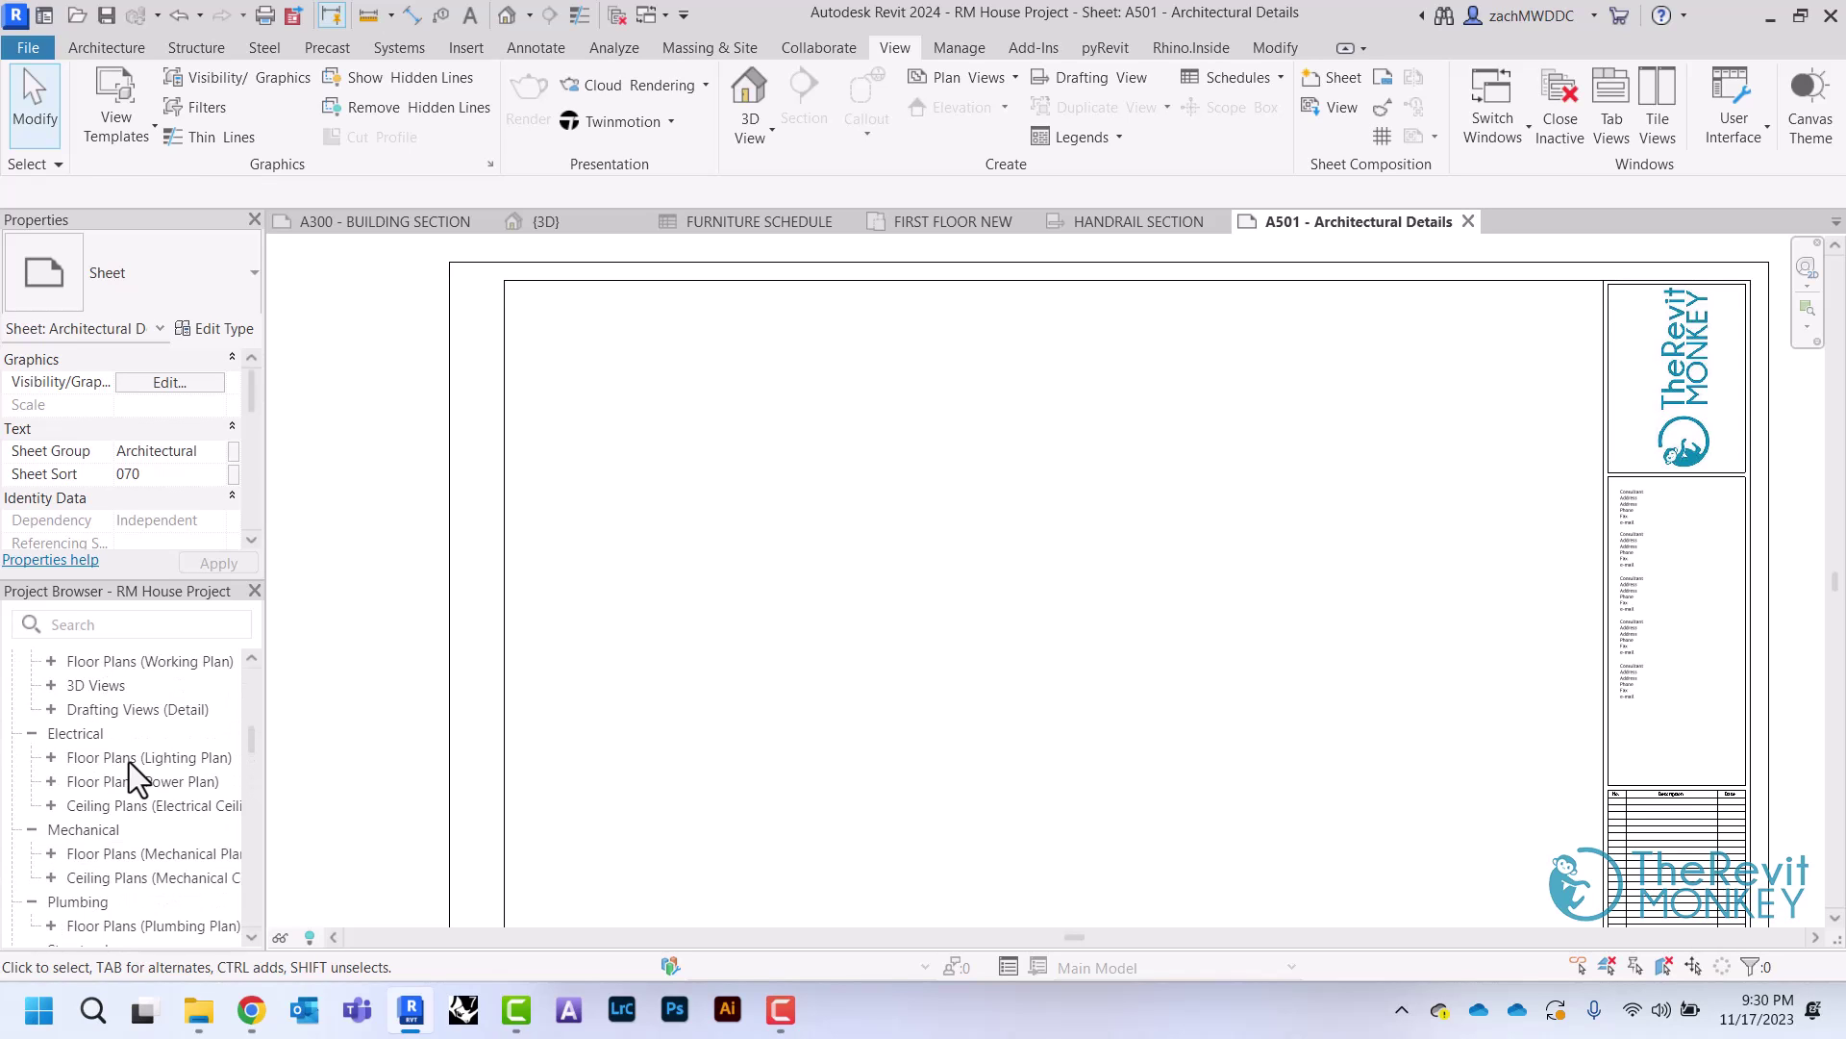
scroll(129, 761, "down", 5)
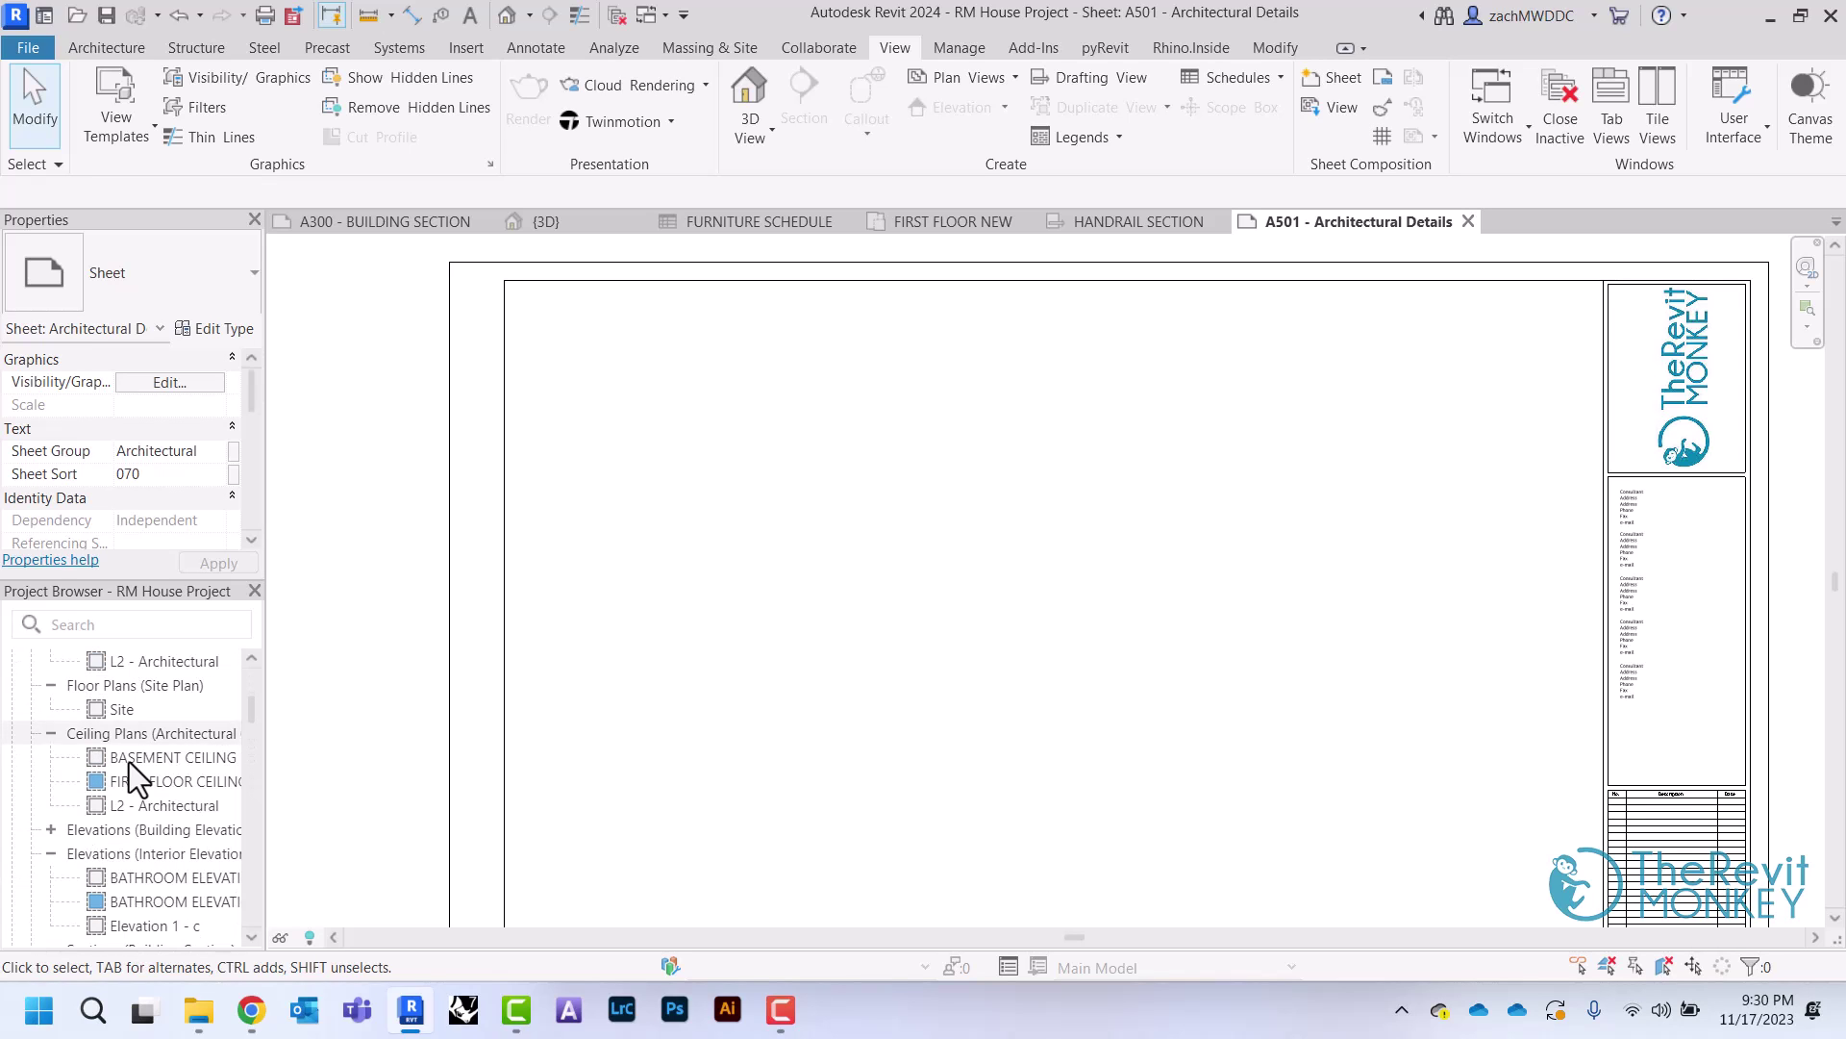
scroll(129, 762, "down", 2)
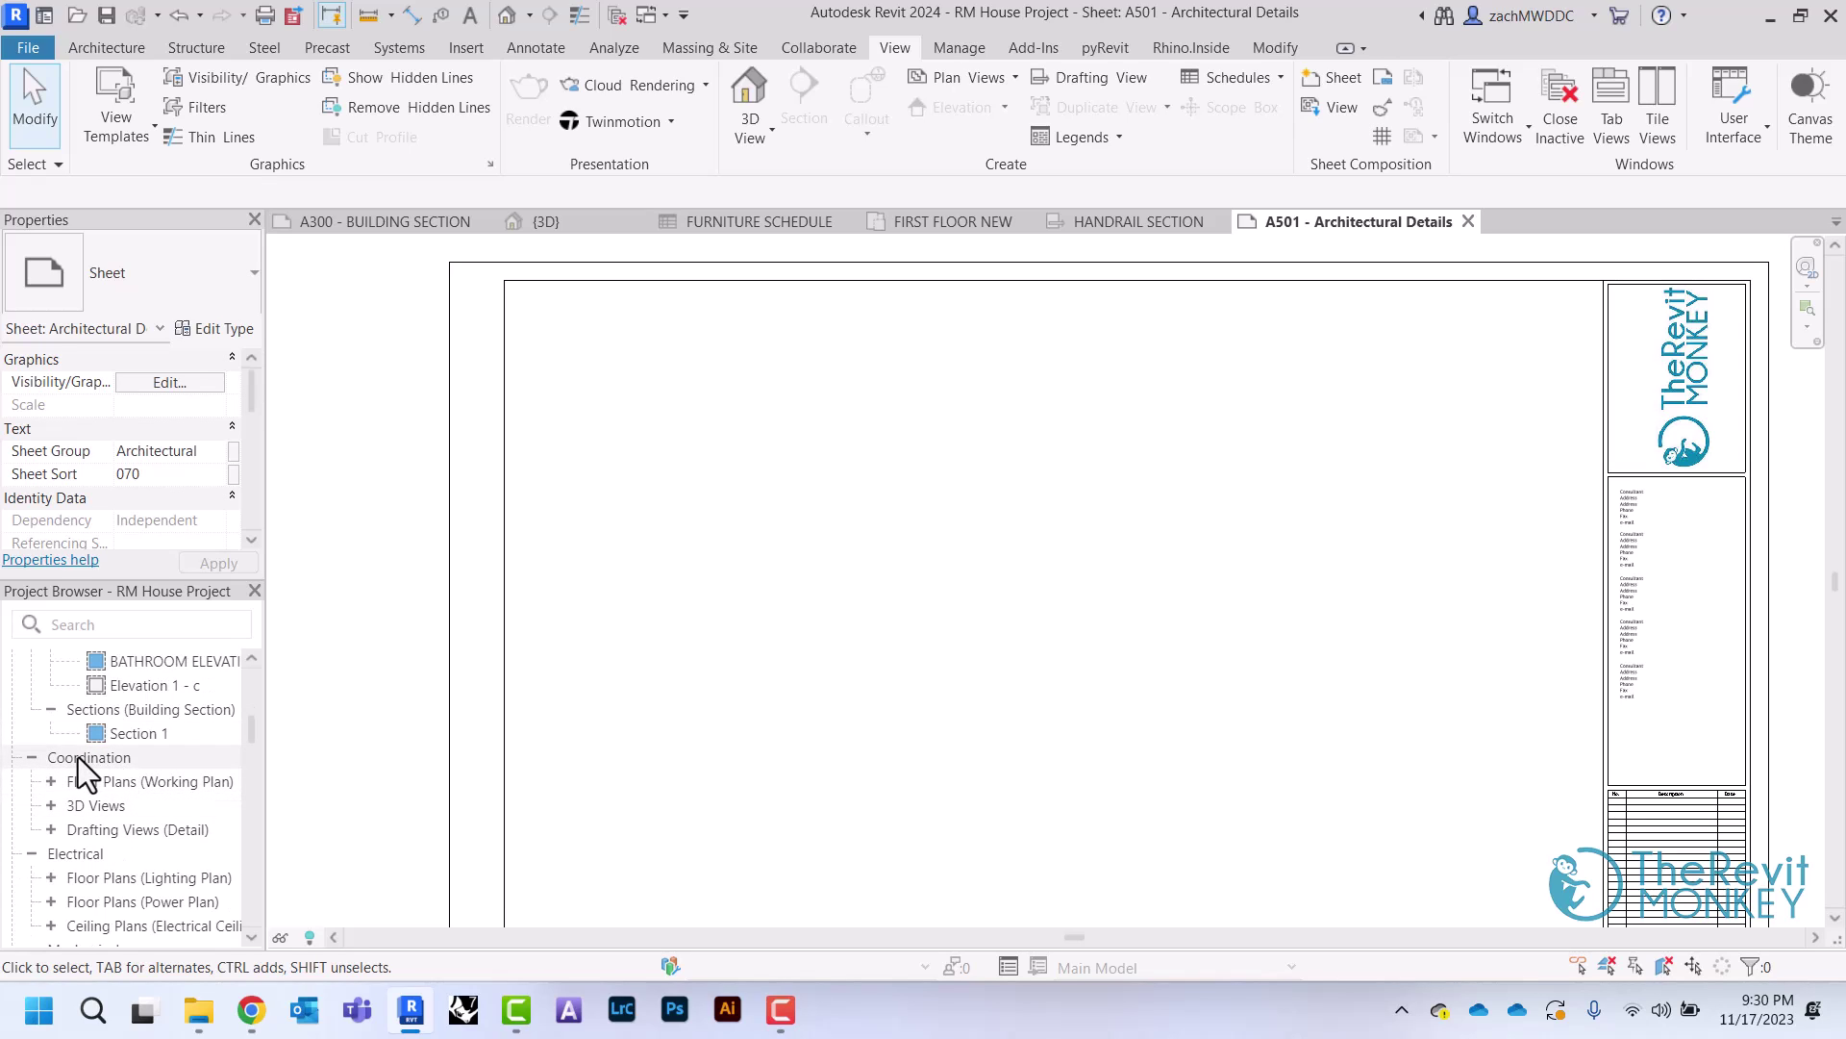
Expand the drafting views and select HANDRAIL SECTION in the Project Browser
left_click(52, 828)
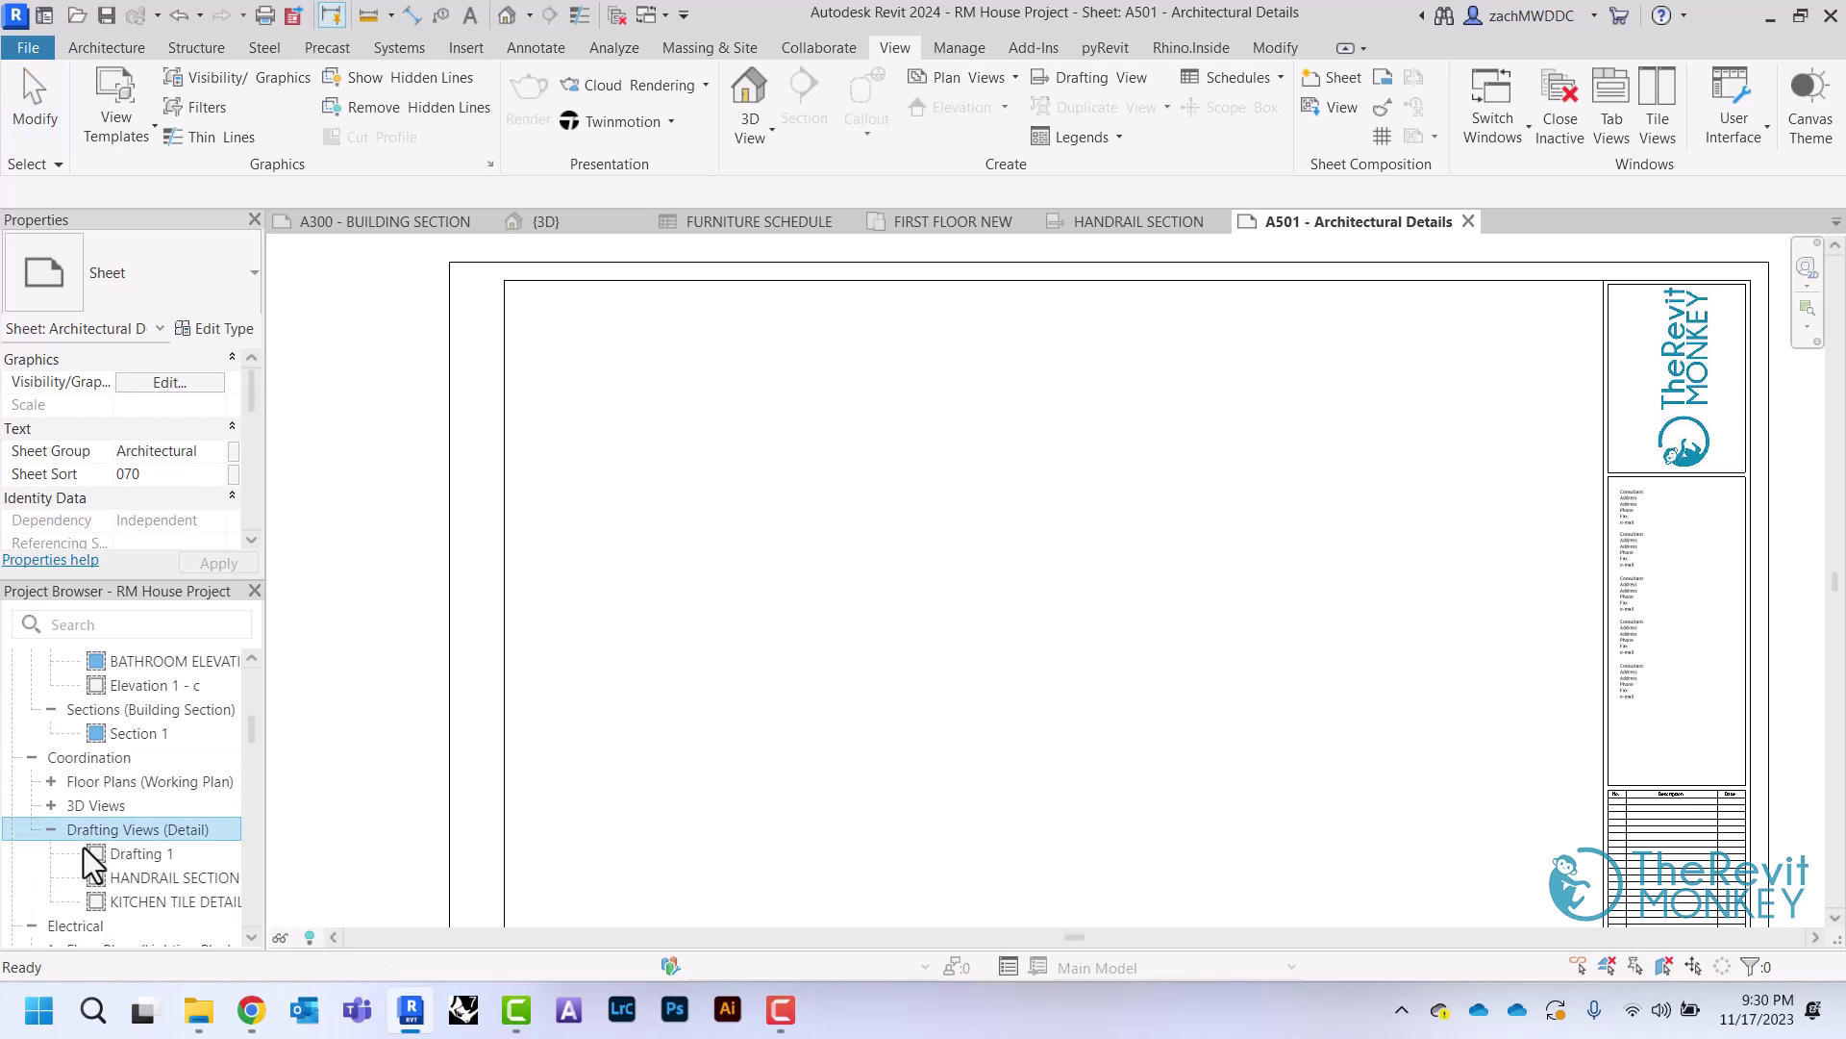
left_click(125, 877)
scroll(142, 731, "up", 2)
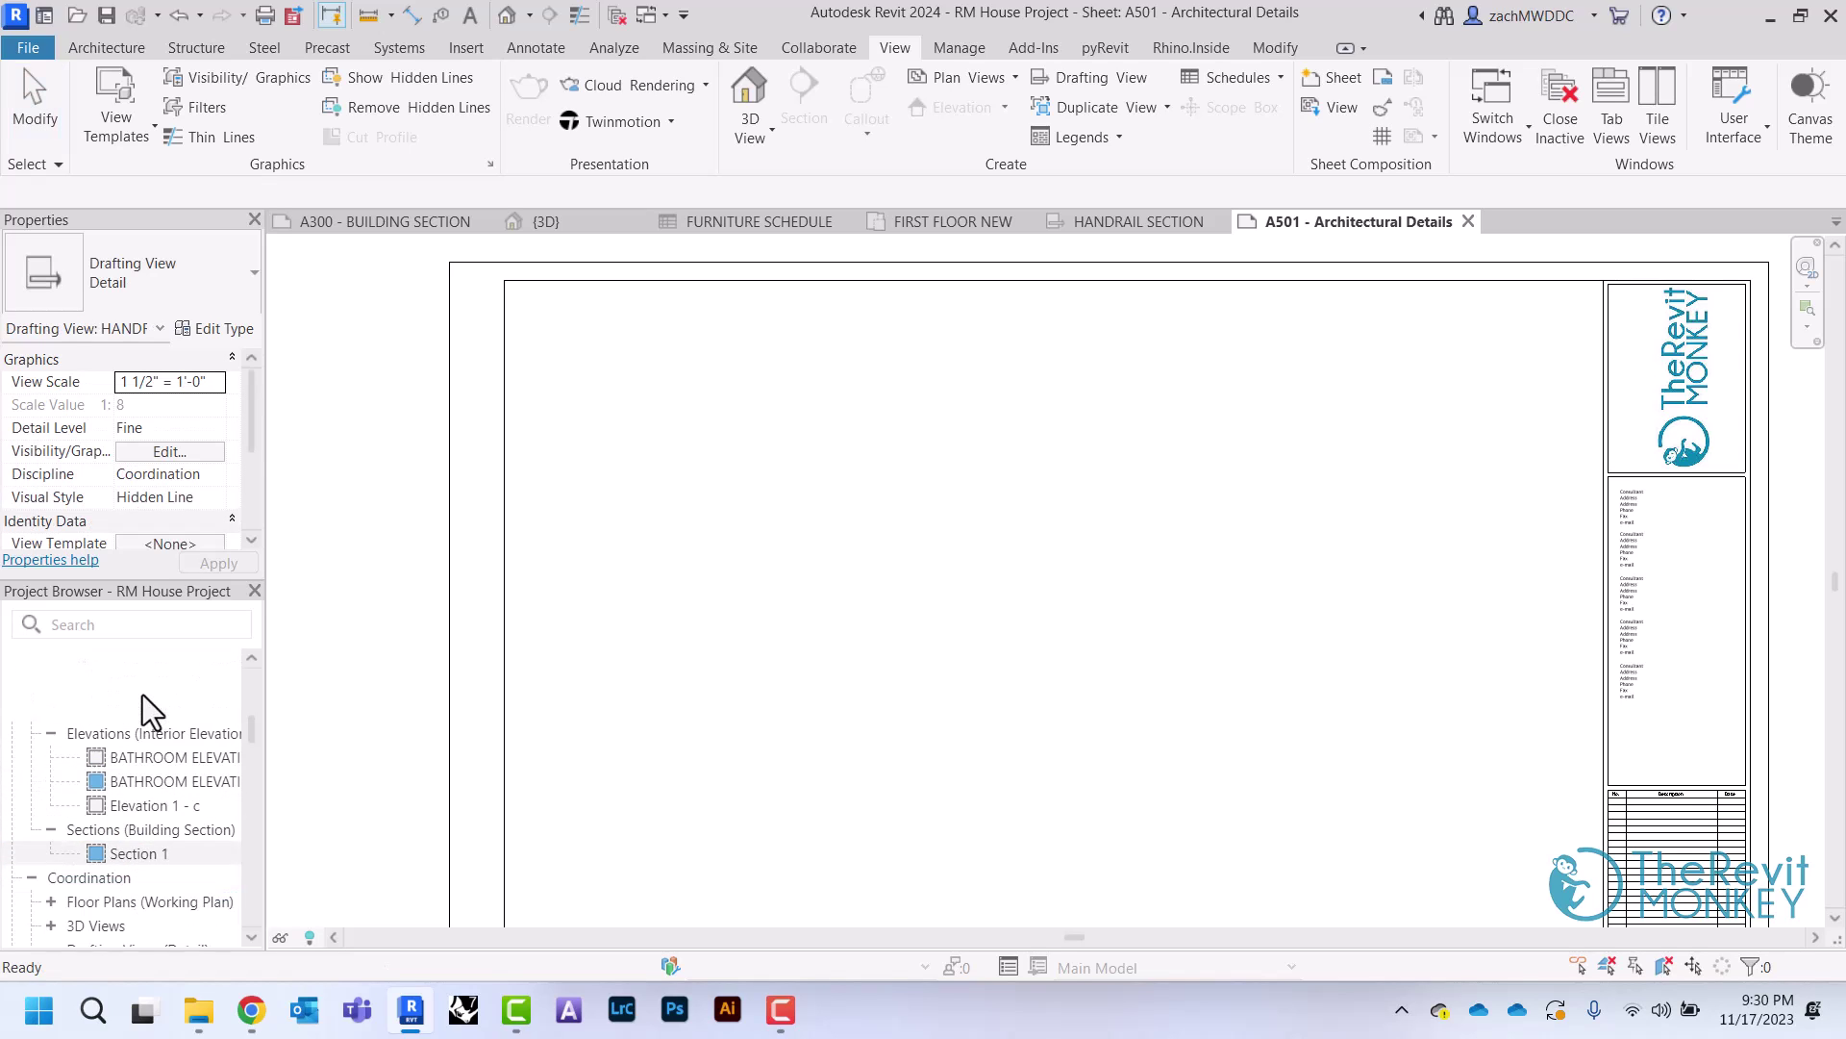
scroll(142, 694, "up", 8)
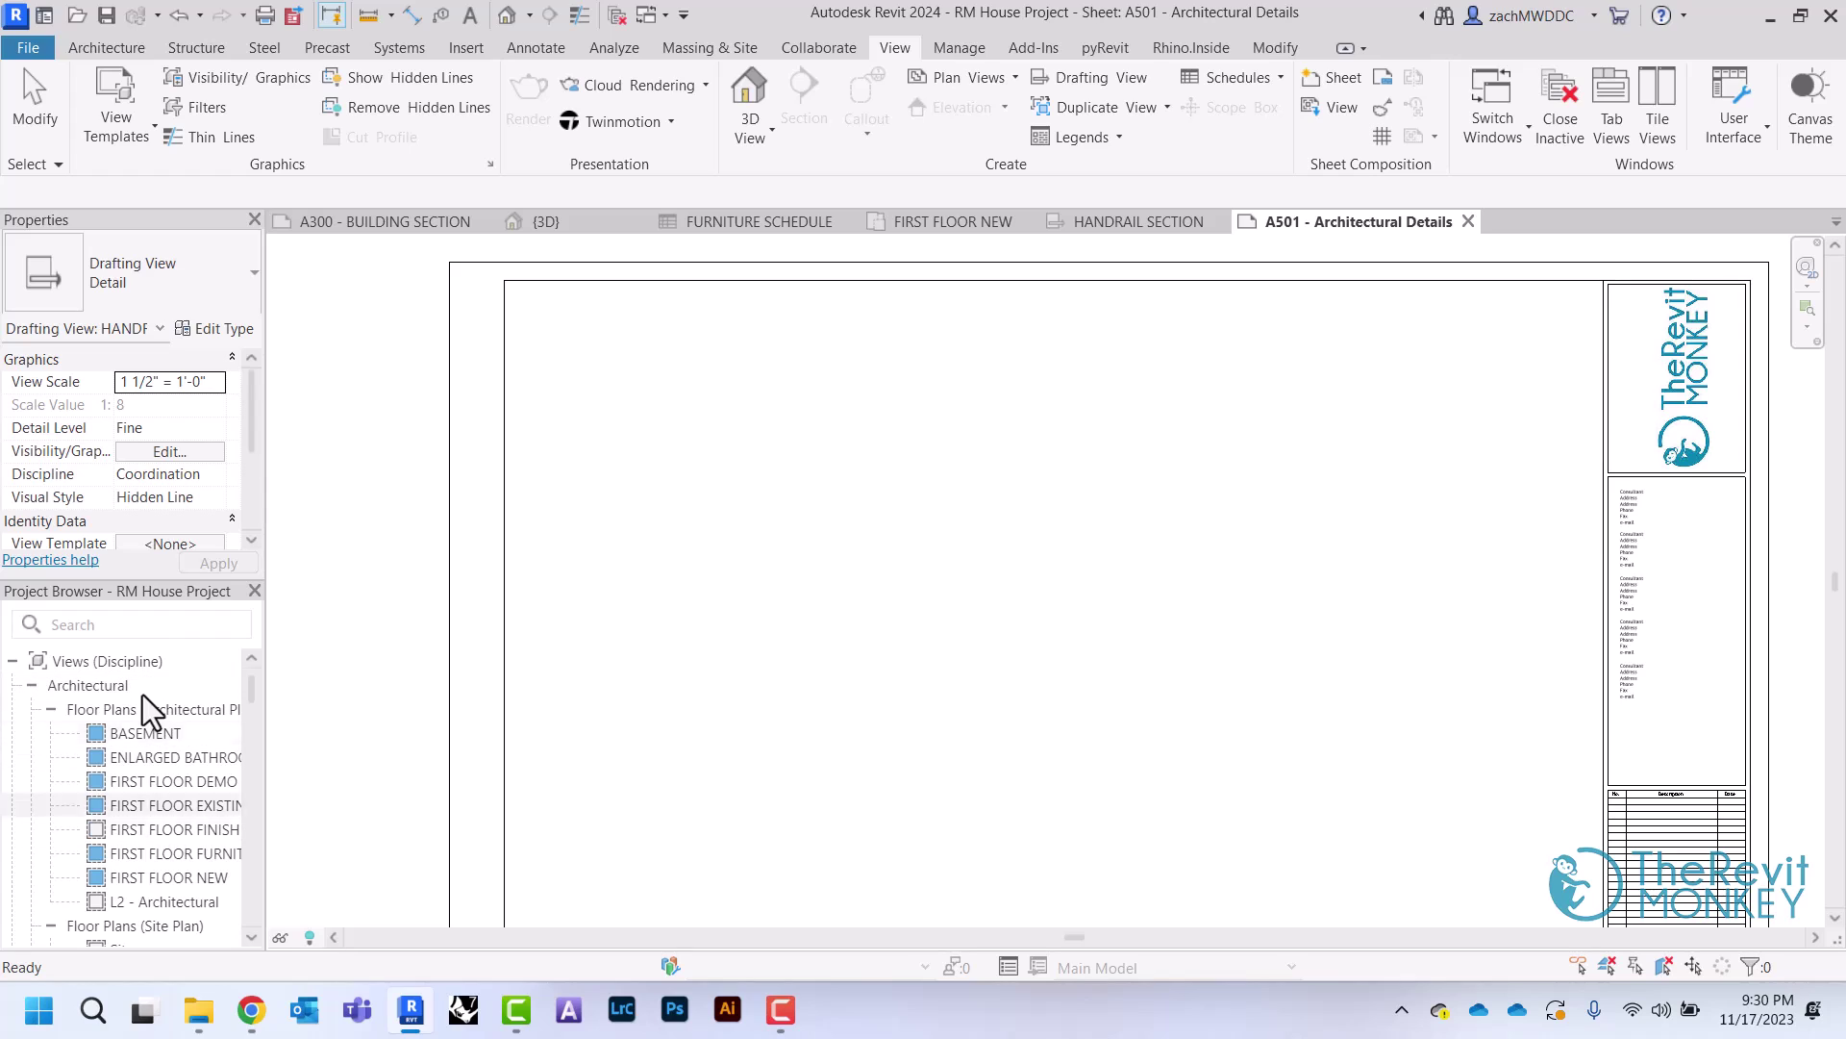
Set the HANDRAIL SECTION view's Discipline to Architectural in Properties
scroll(122, 496, "down", 3)
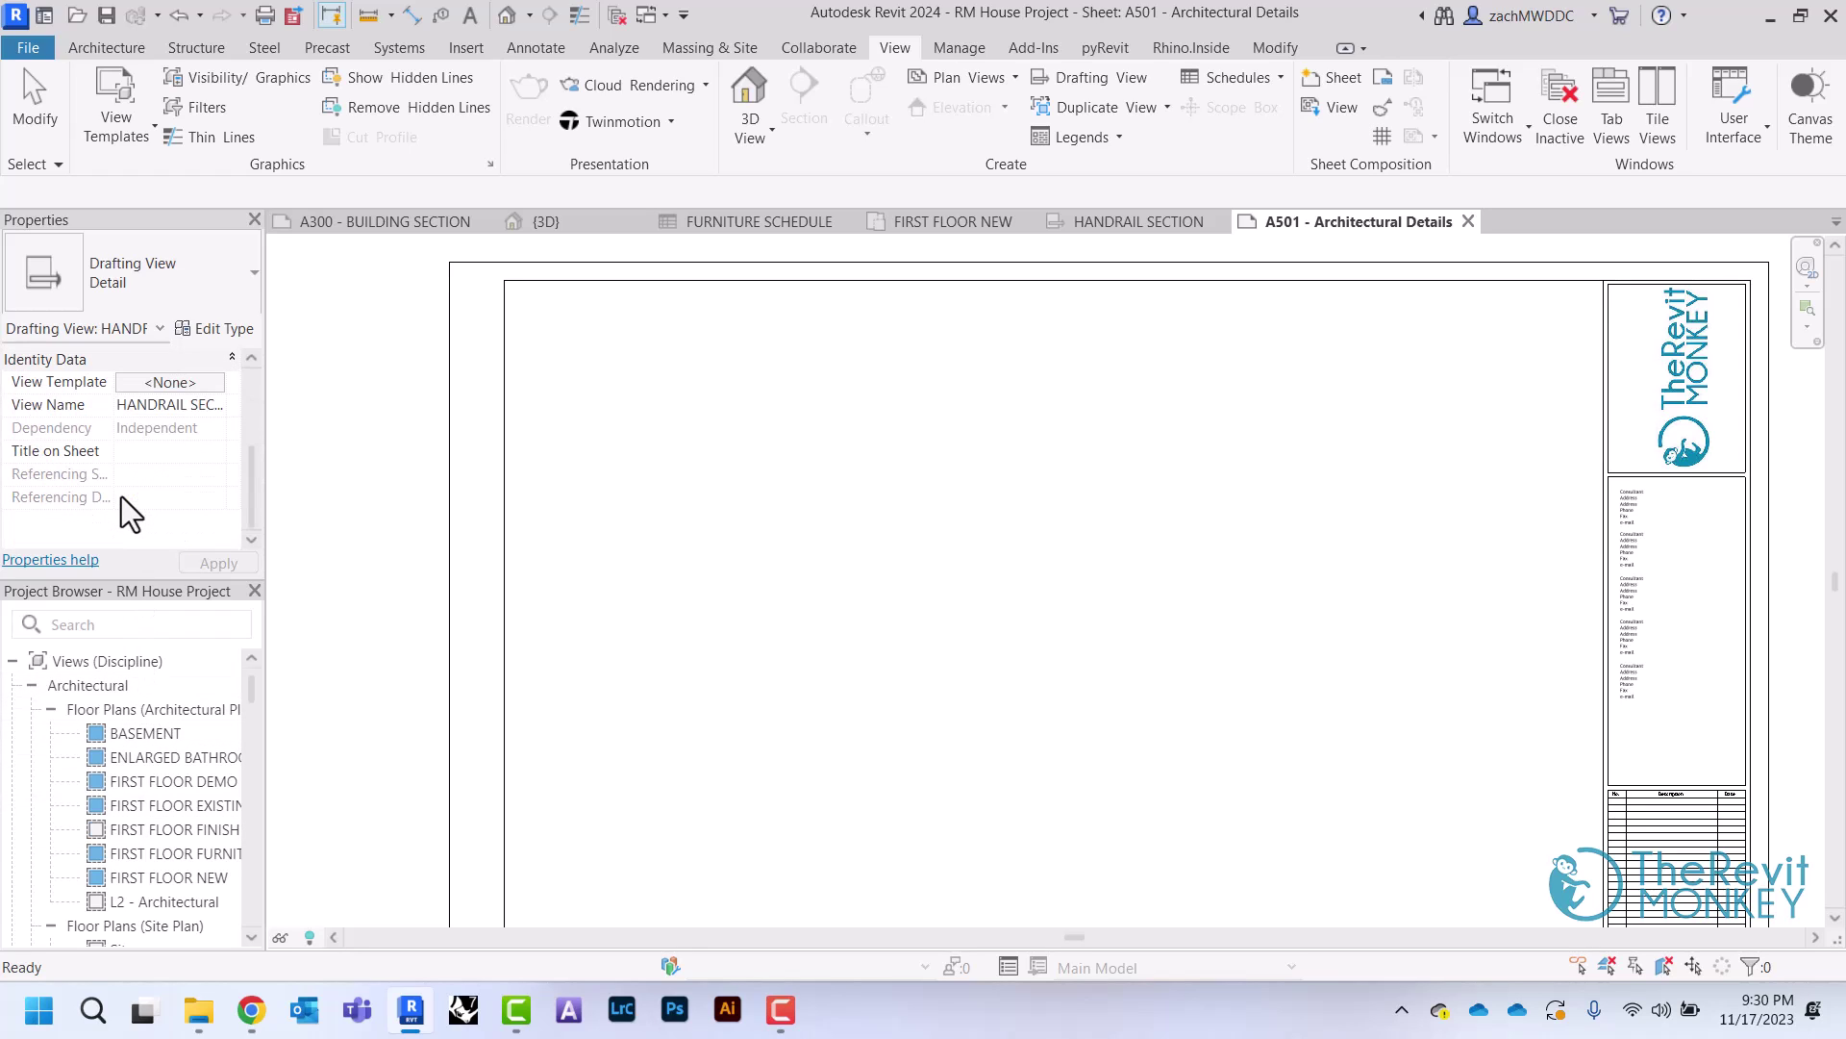
left_click(183, 285)
left_click(185, 400)
scroll(185, 453, "up", 2)
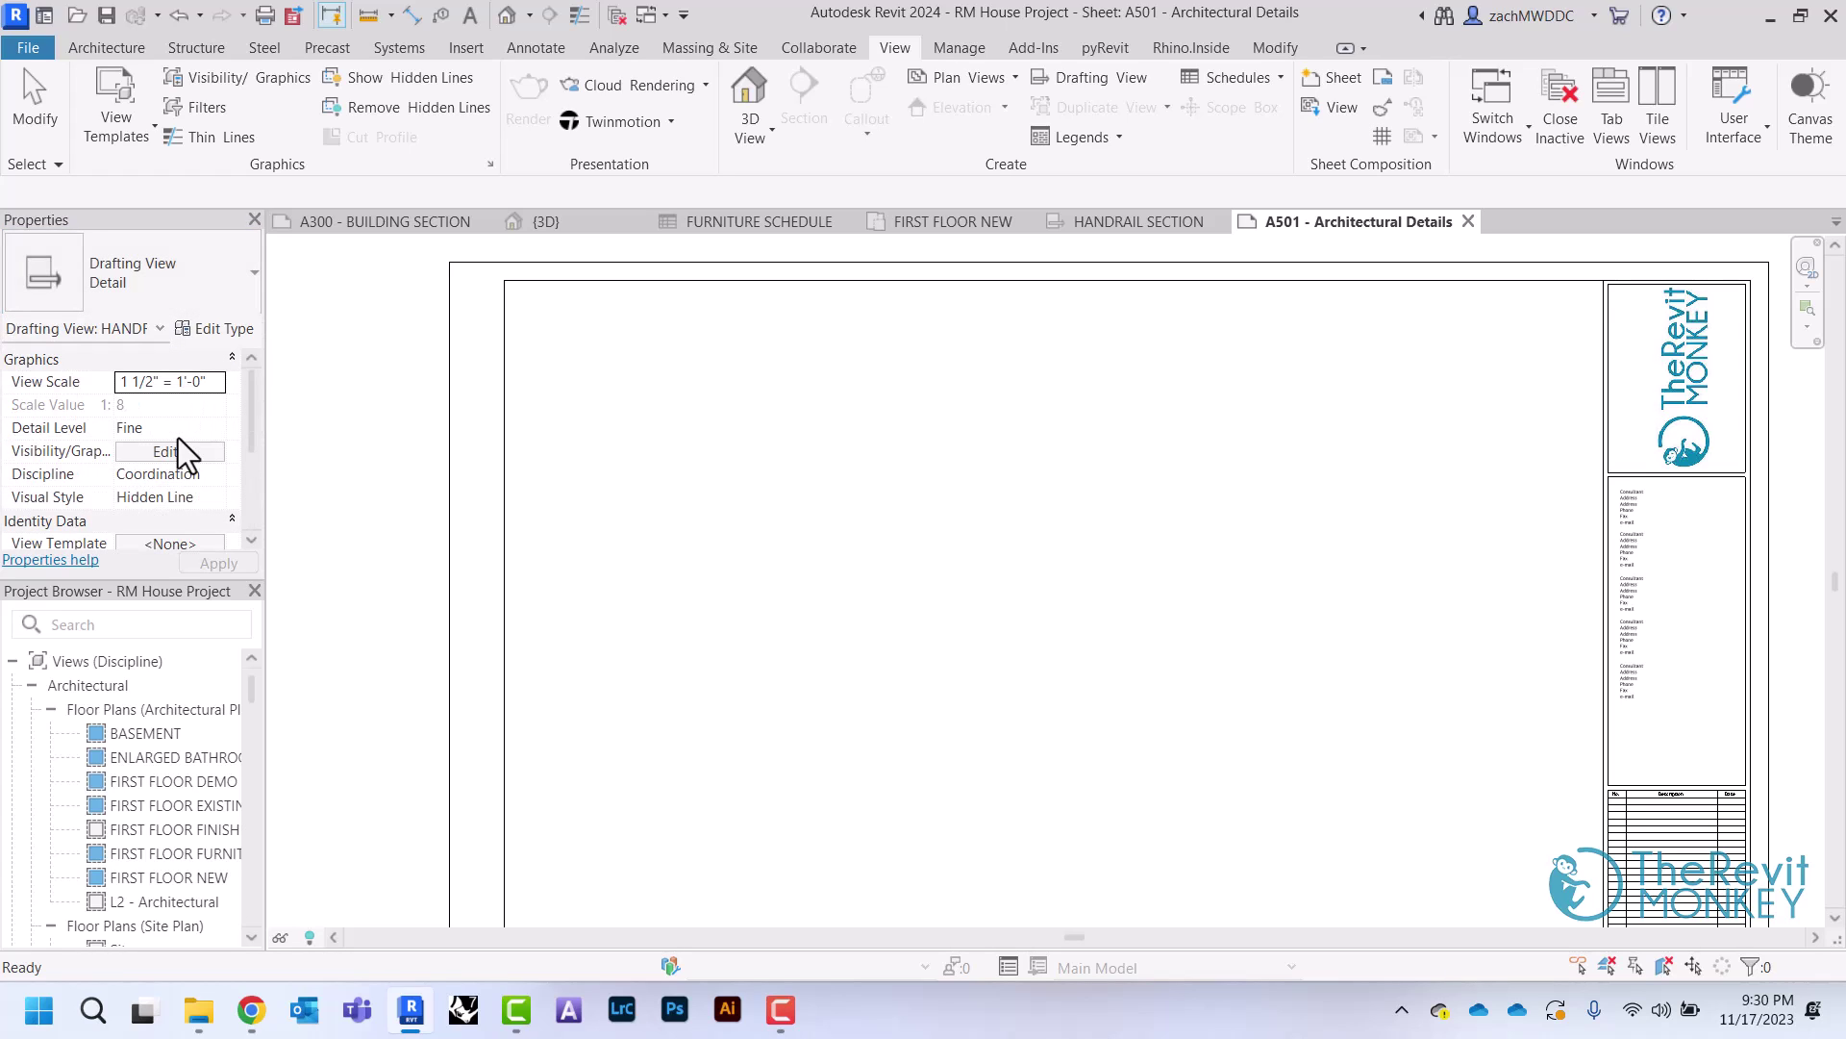
left_click(190, 480)
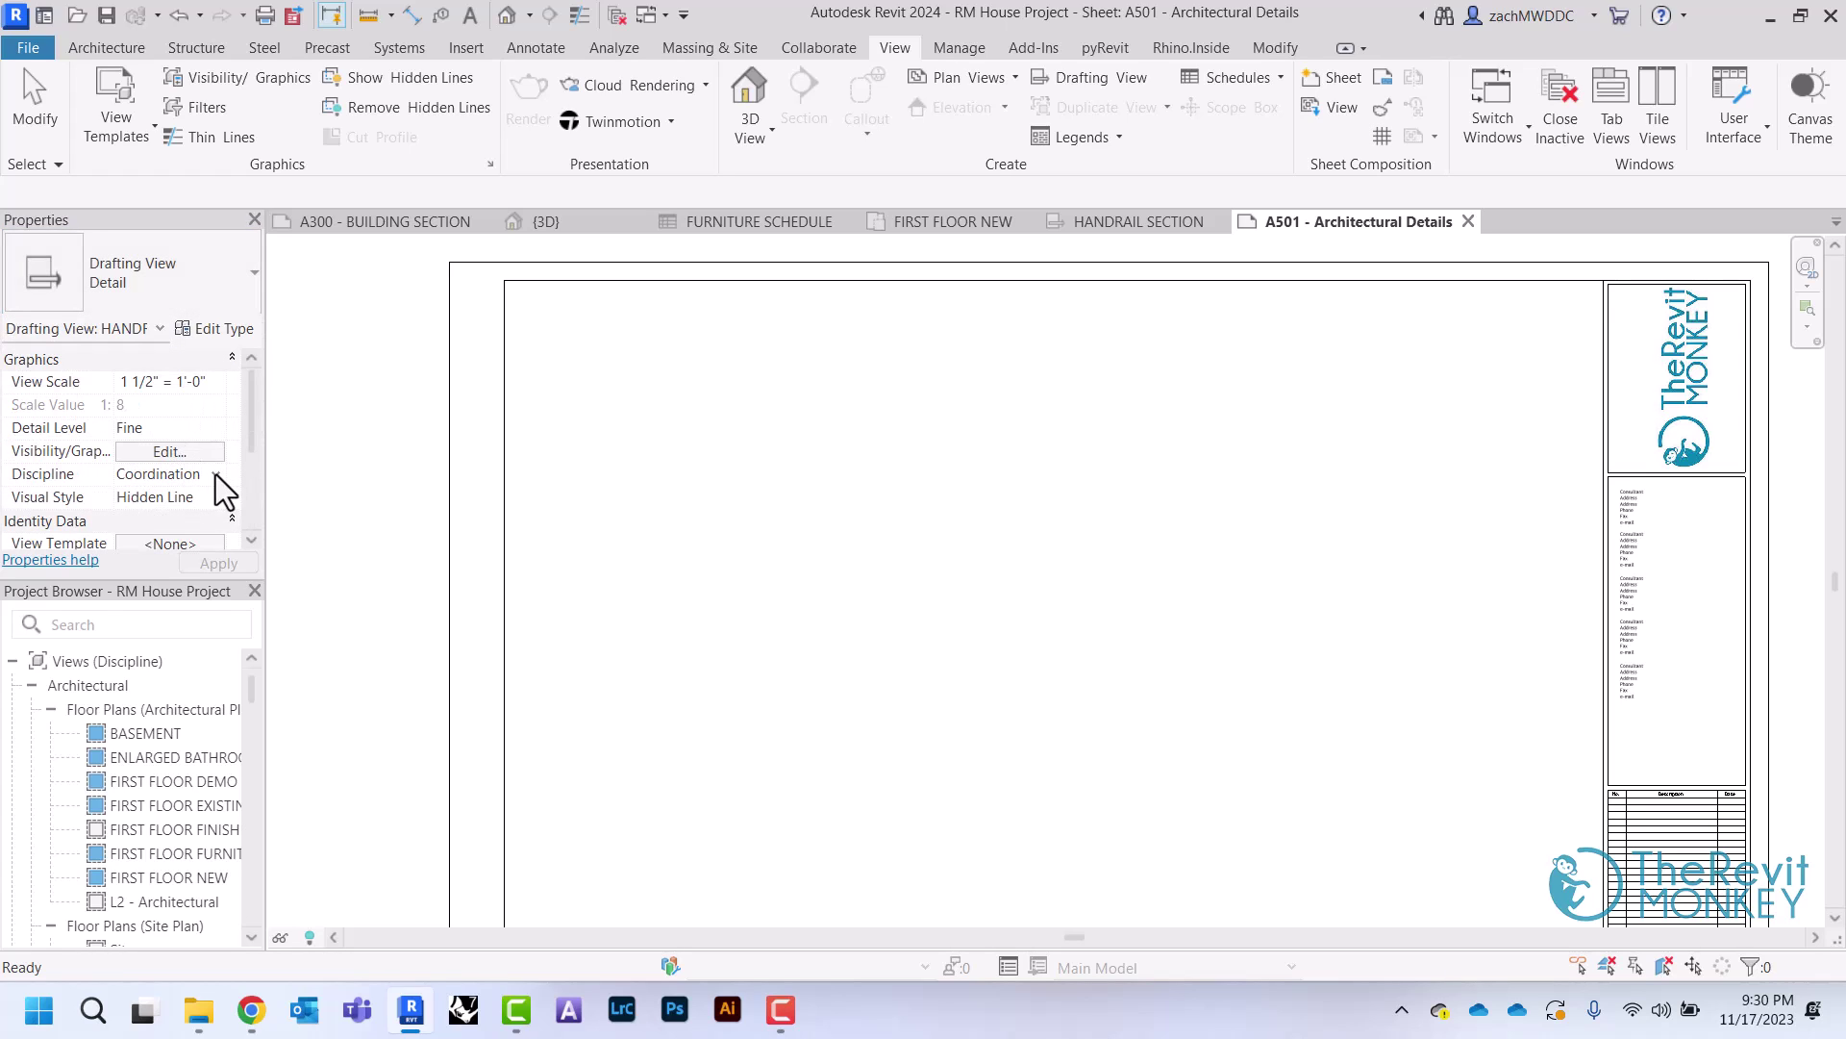
left_click(214, 475)
left_click(171, 498)
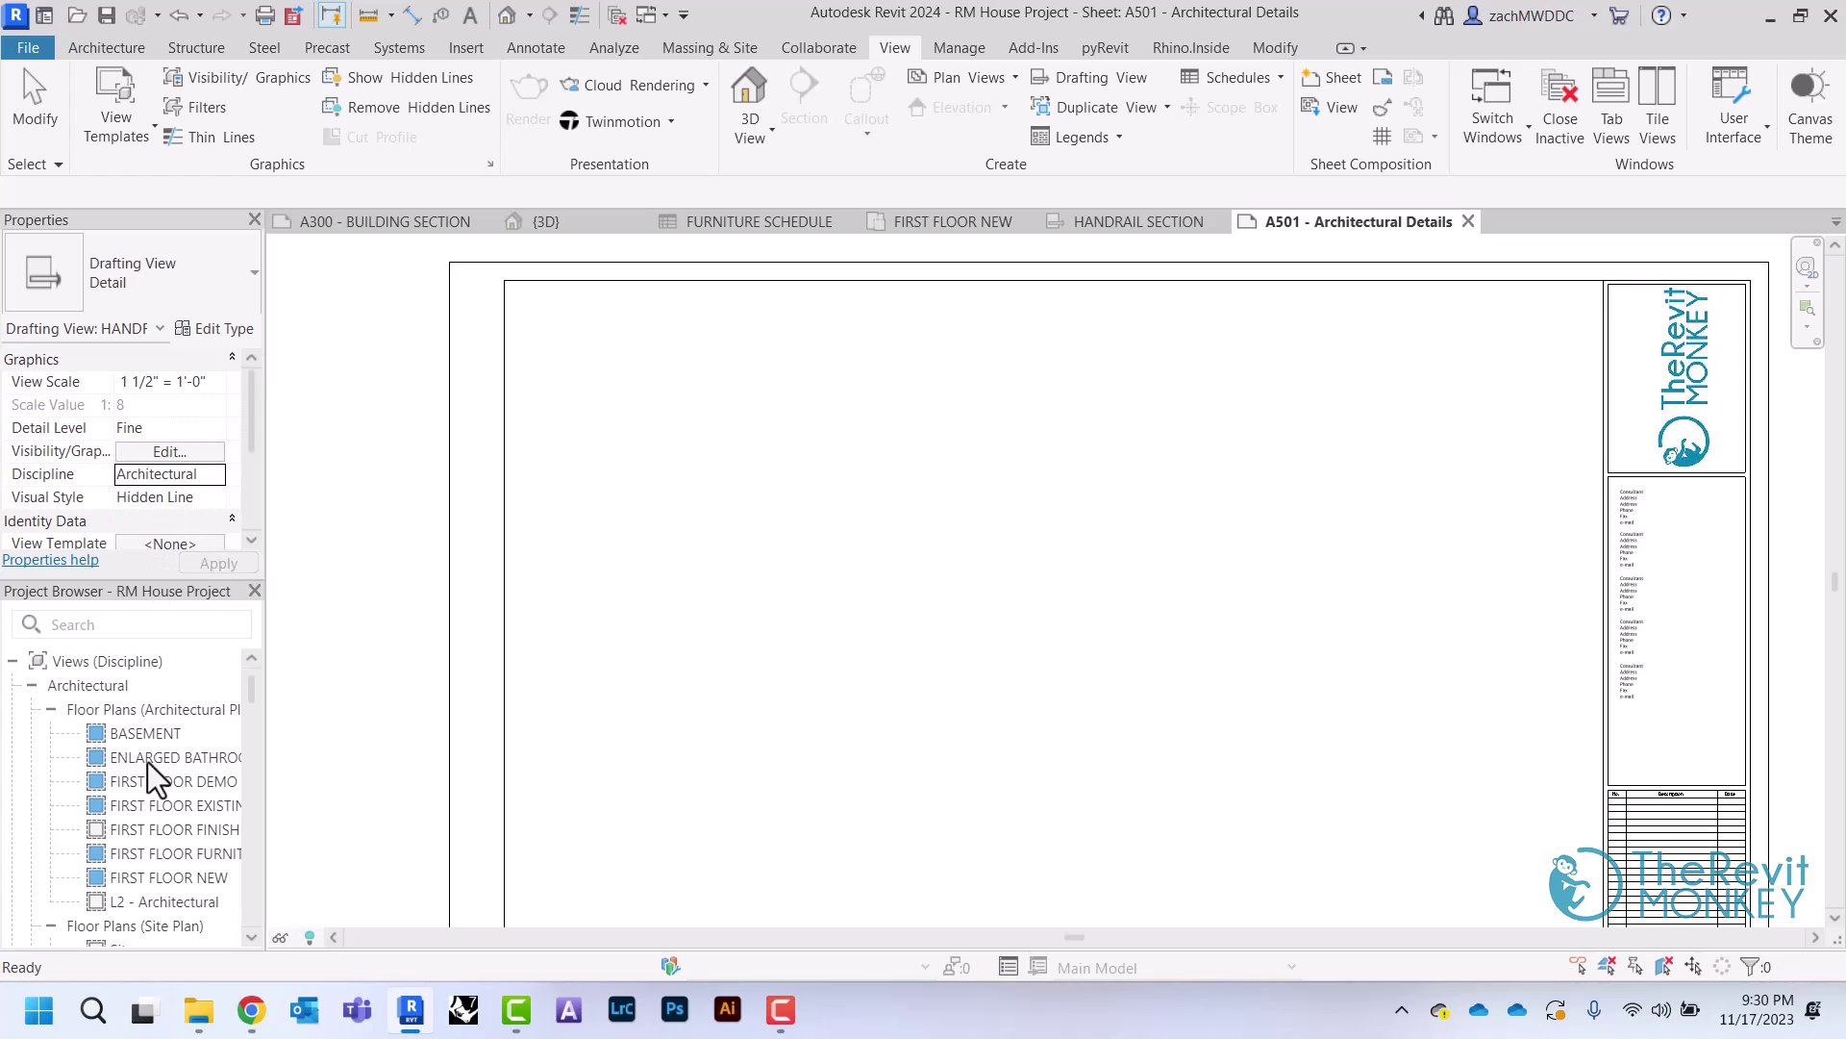
scroll(151, 804, "down", 5)
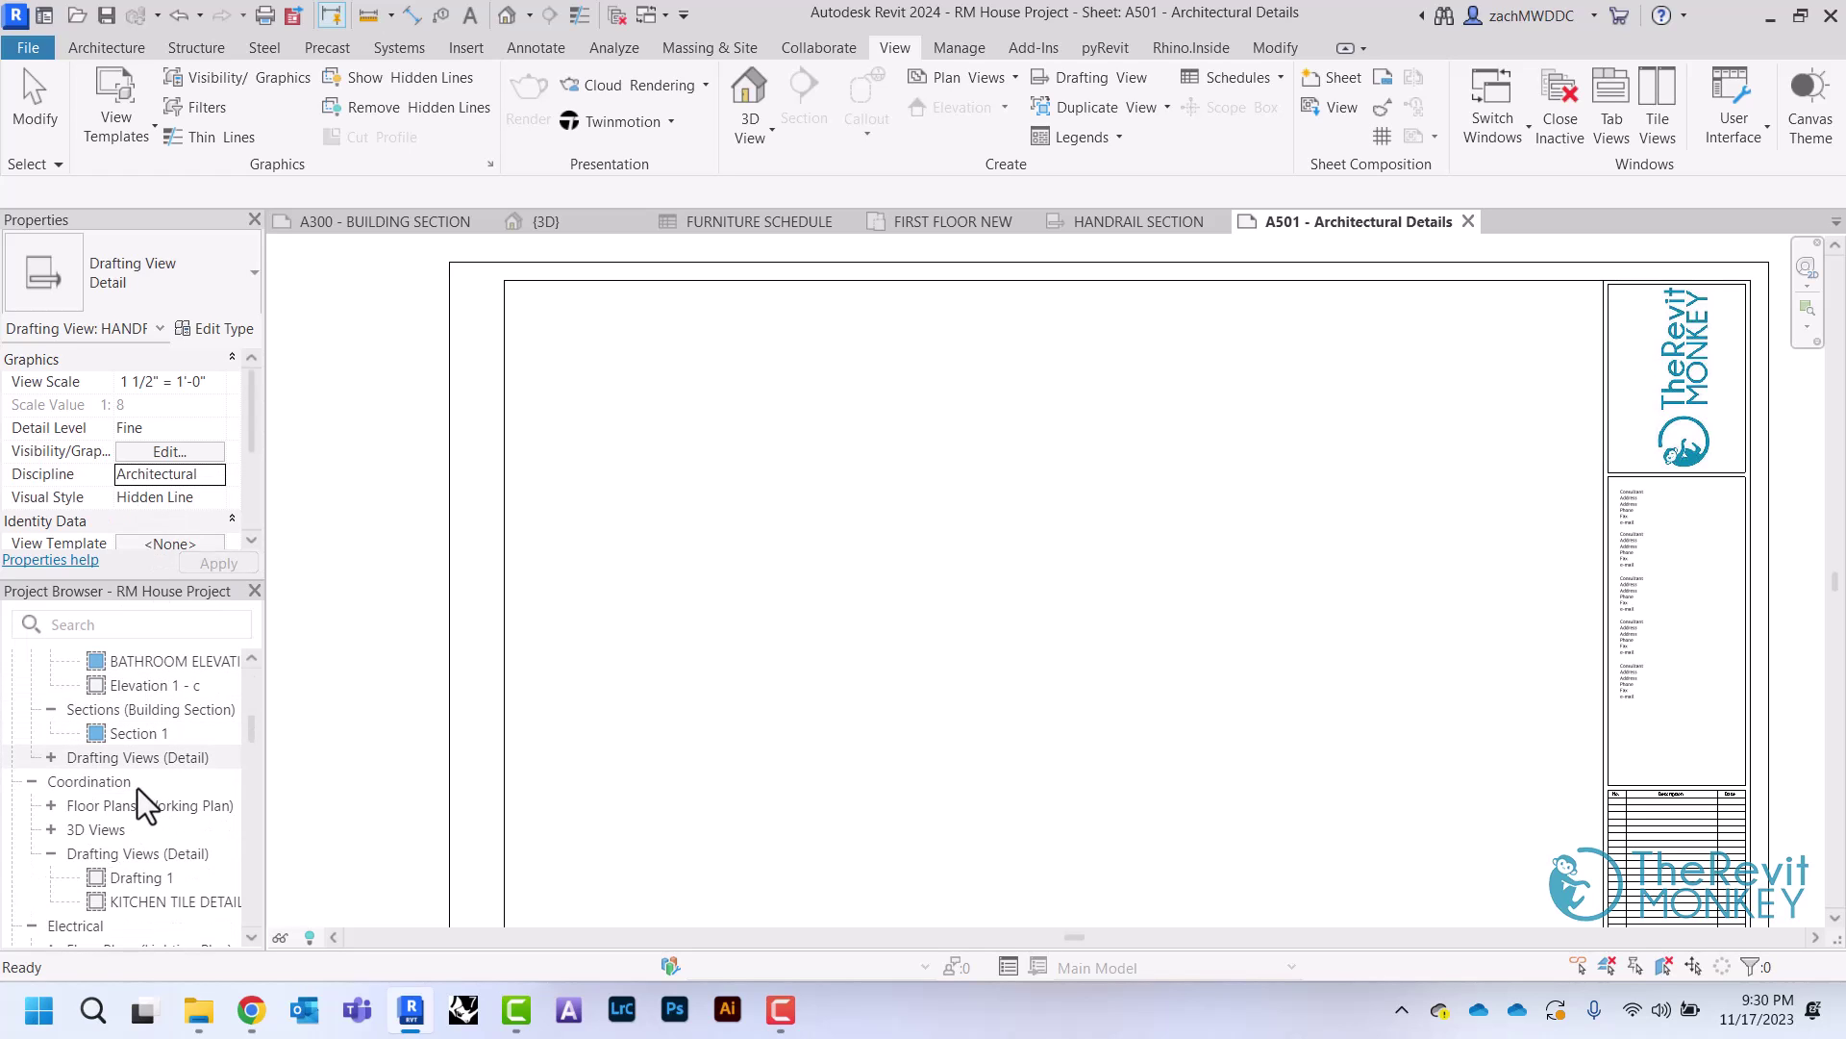
Place the HANDRAIL SECTION viewport at the top-left of sheet A501
left_click(51, 758)
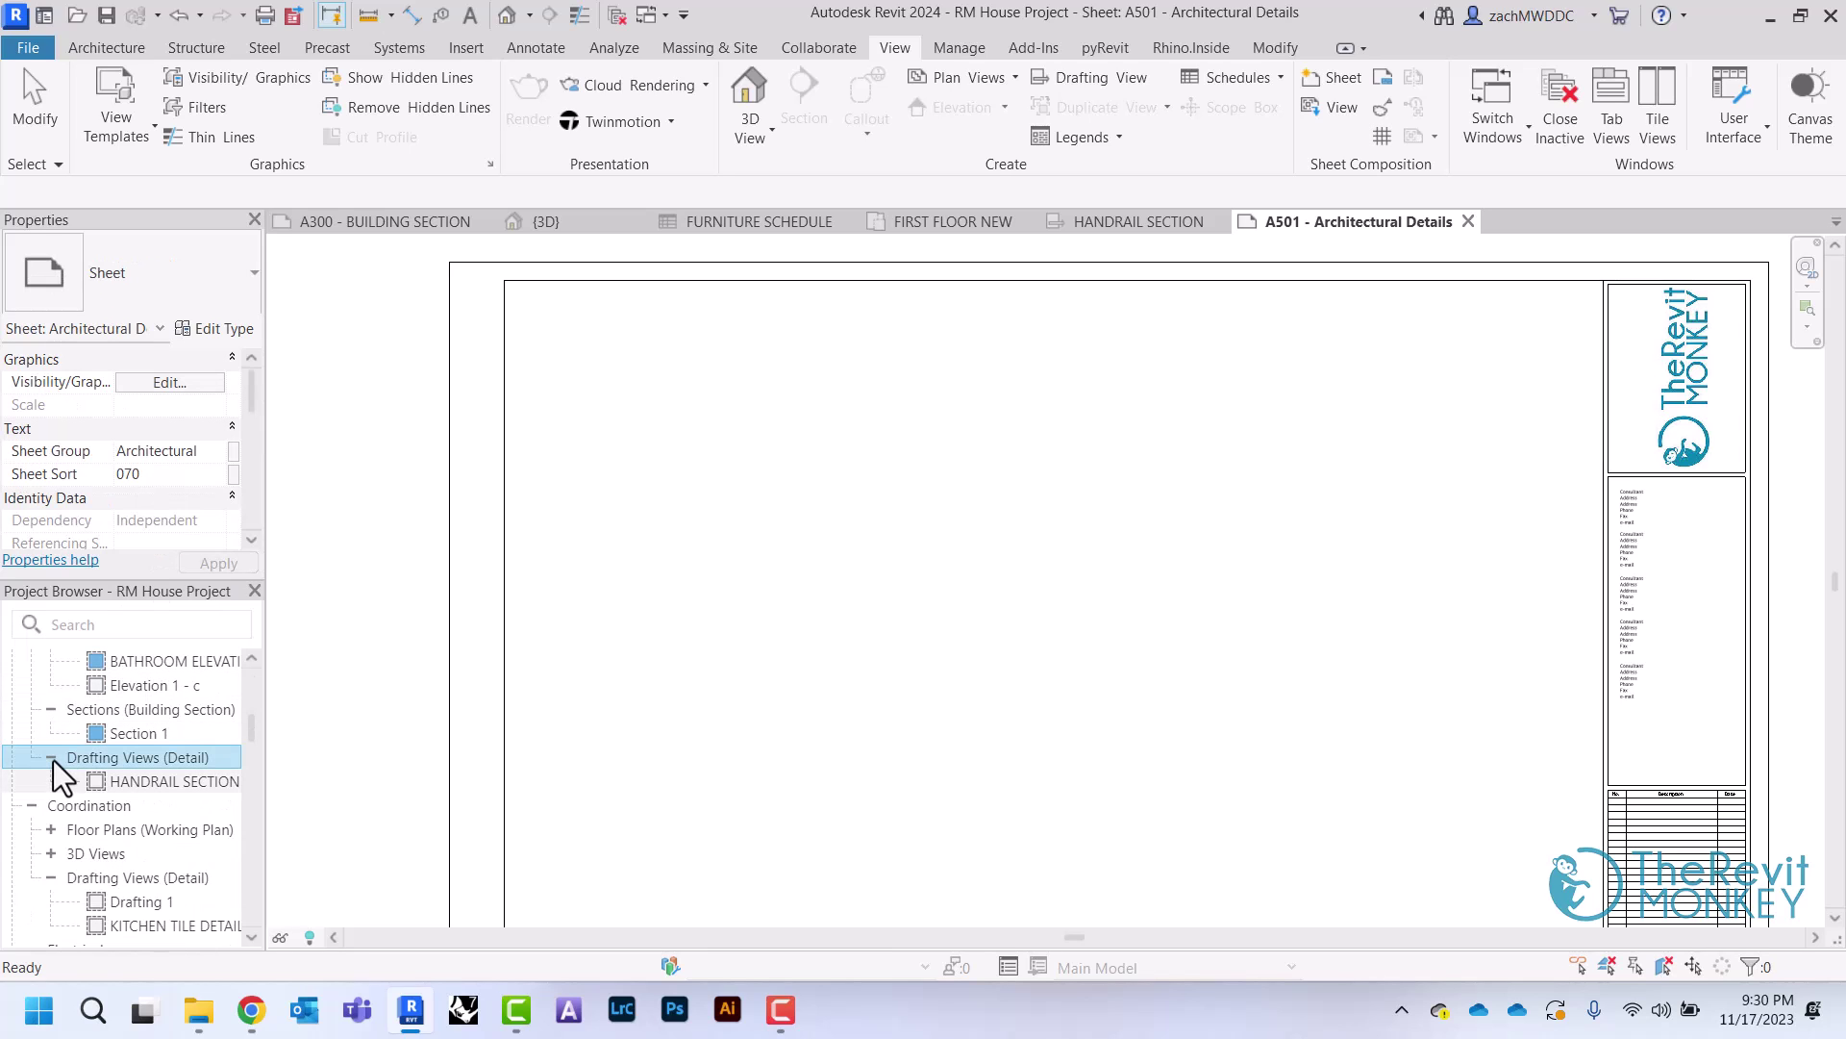
scroll(103, 712, "up", 10)
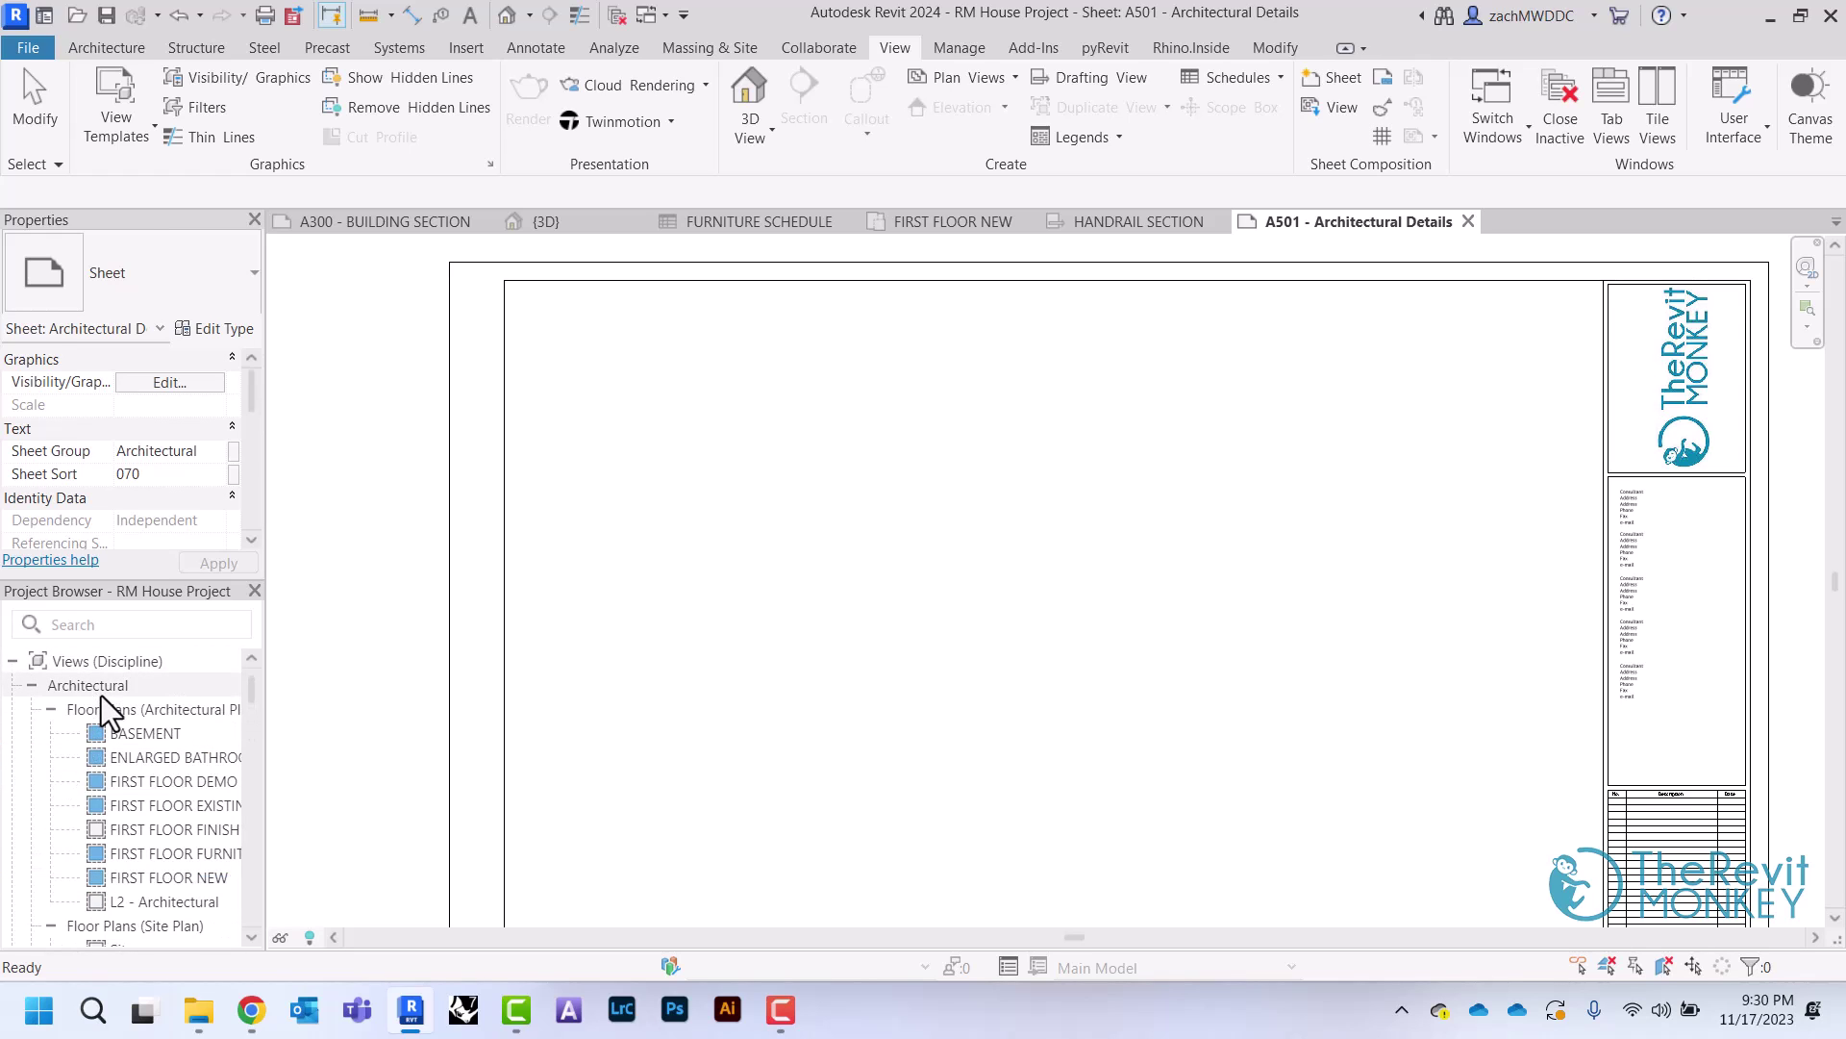
scroll(106, 713, "down", 10)
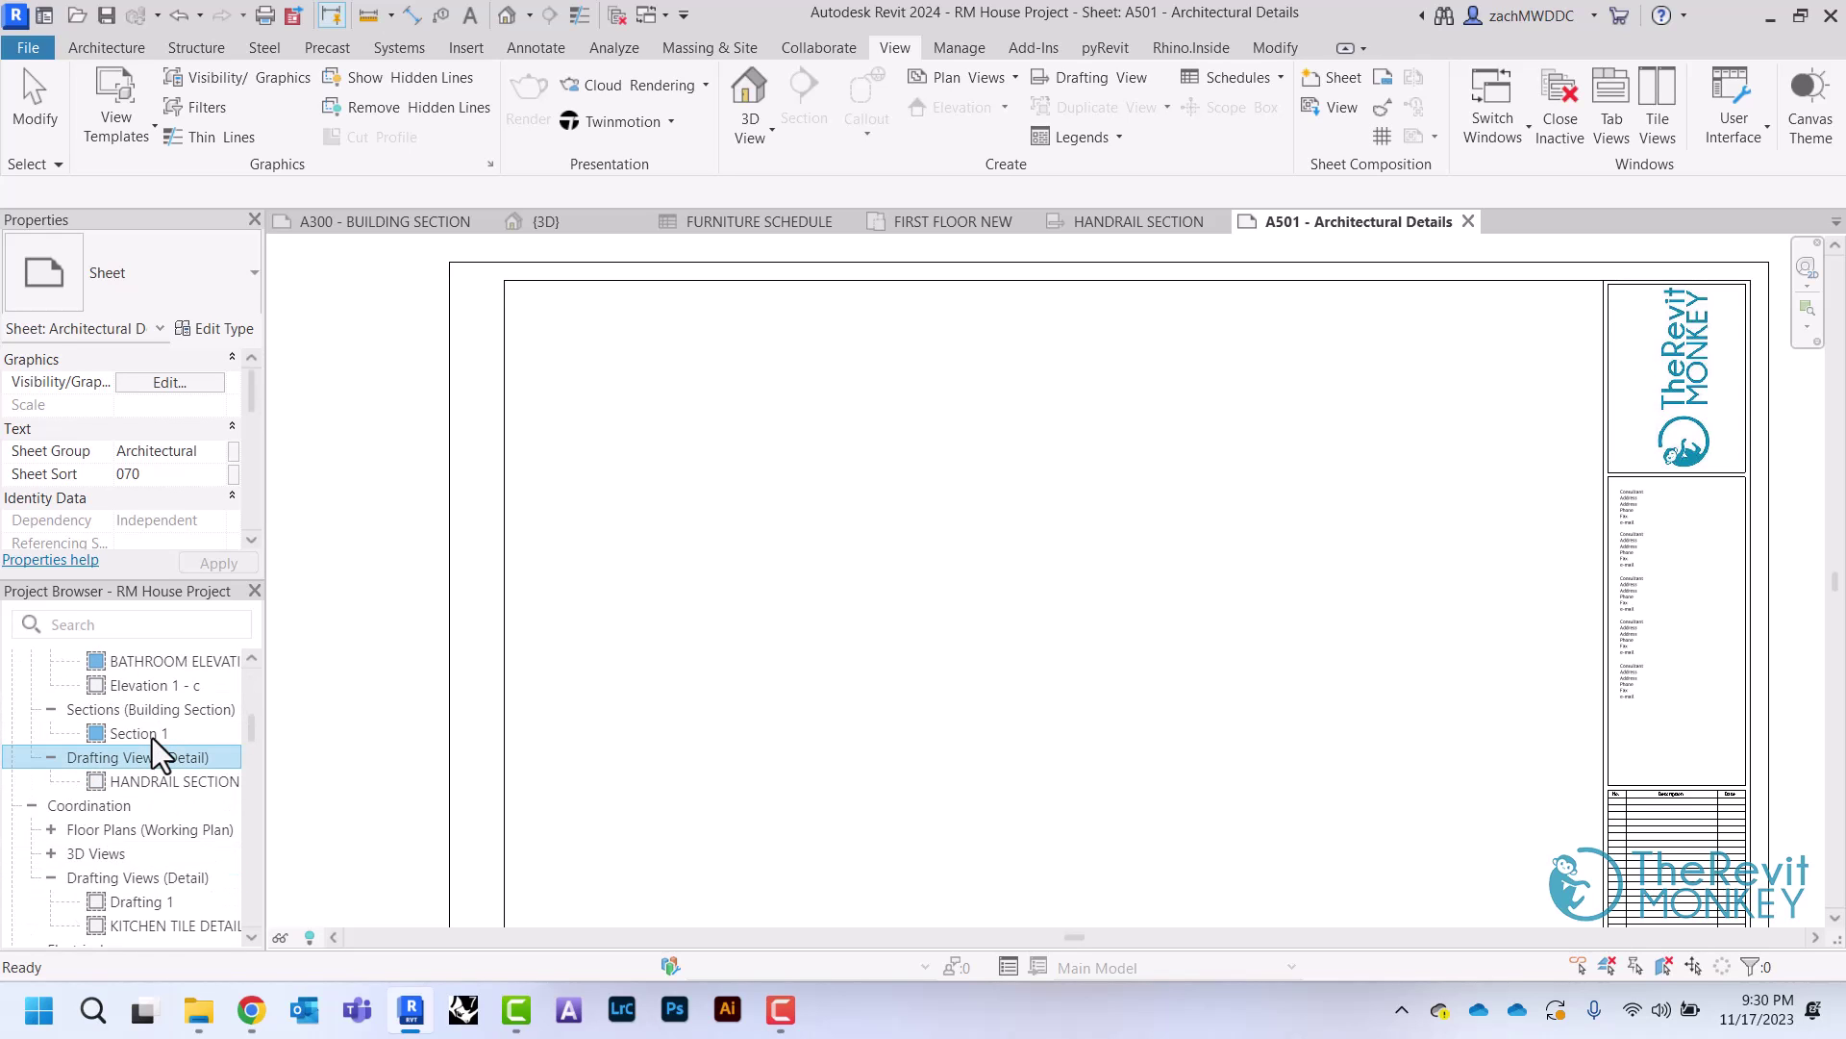
left_click(149, 781)
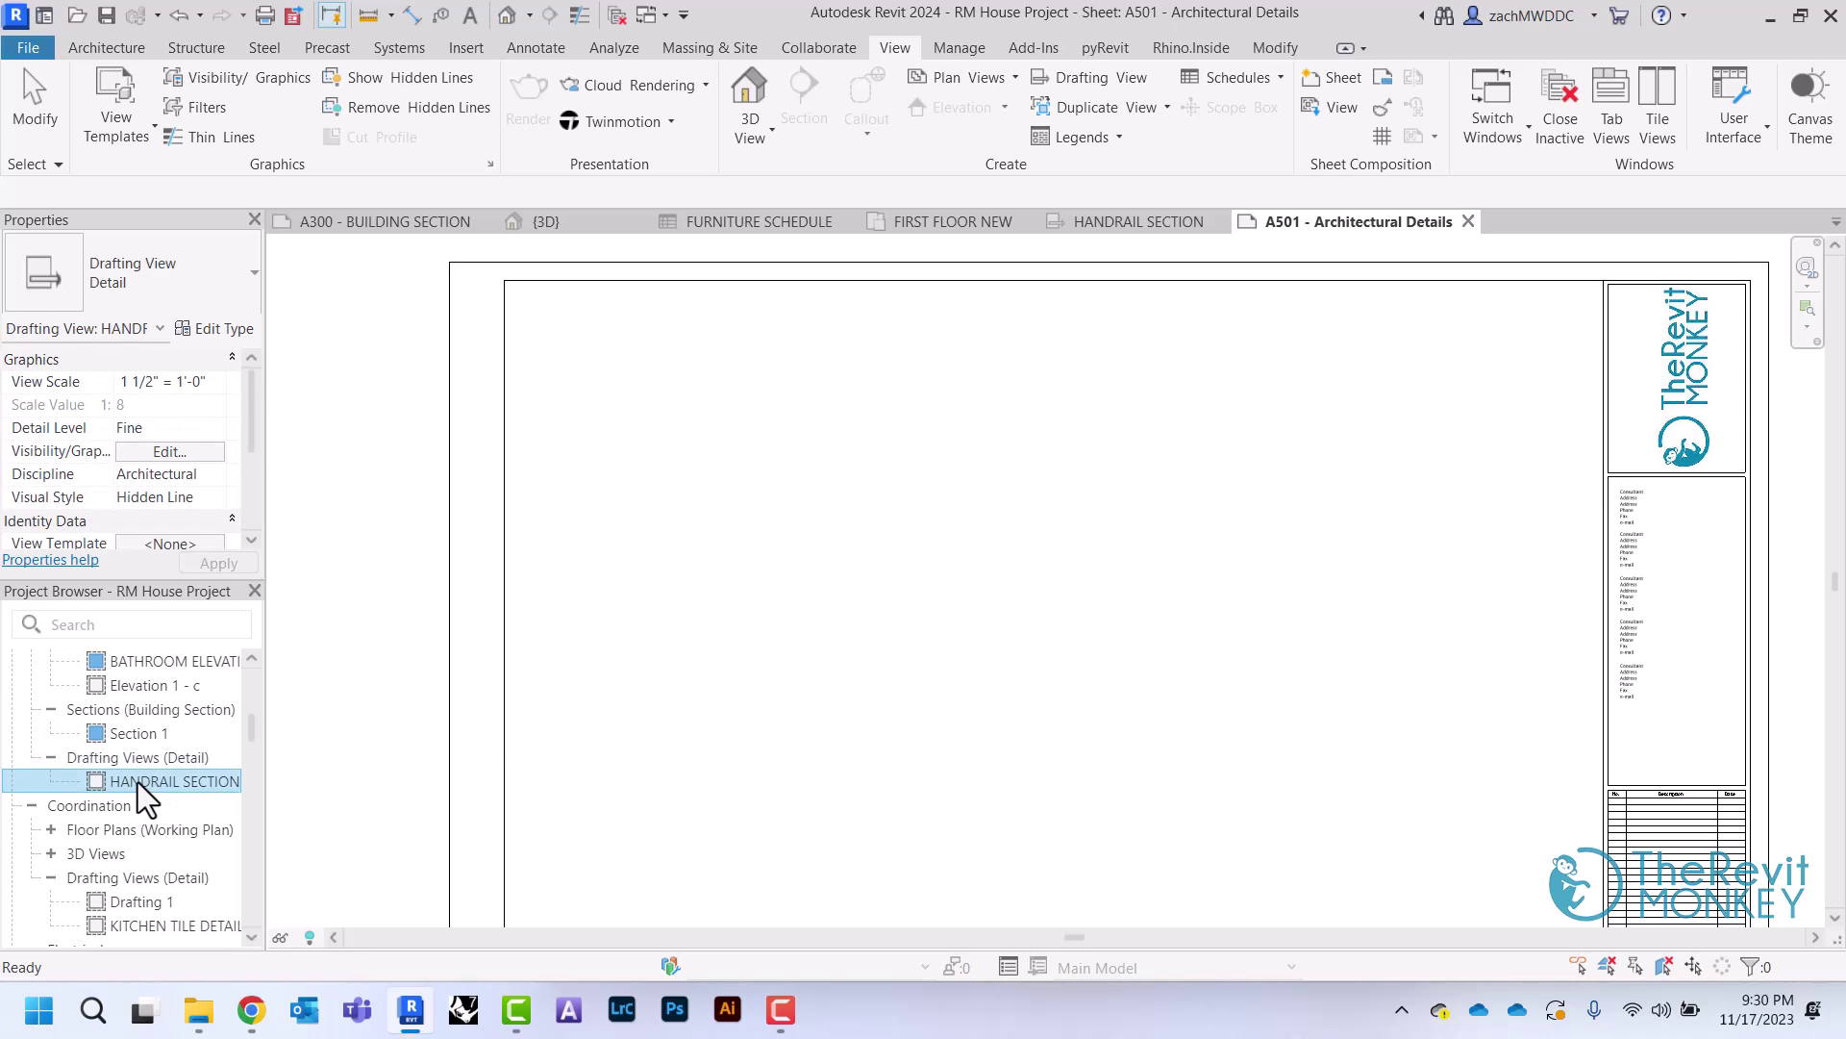
left_click_drag(144, 798, 708, 478)
left_click(618, 379)
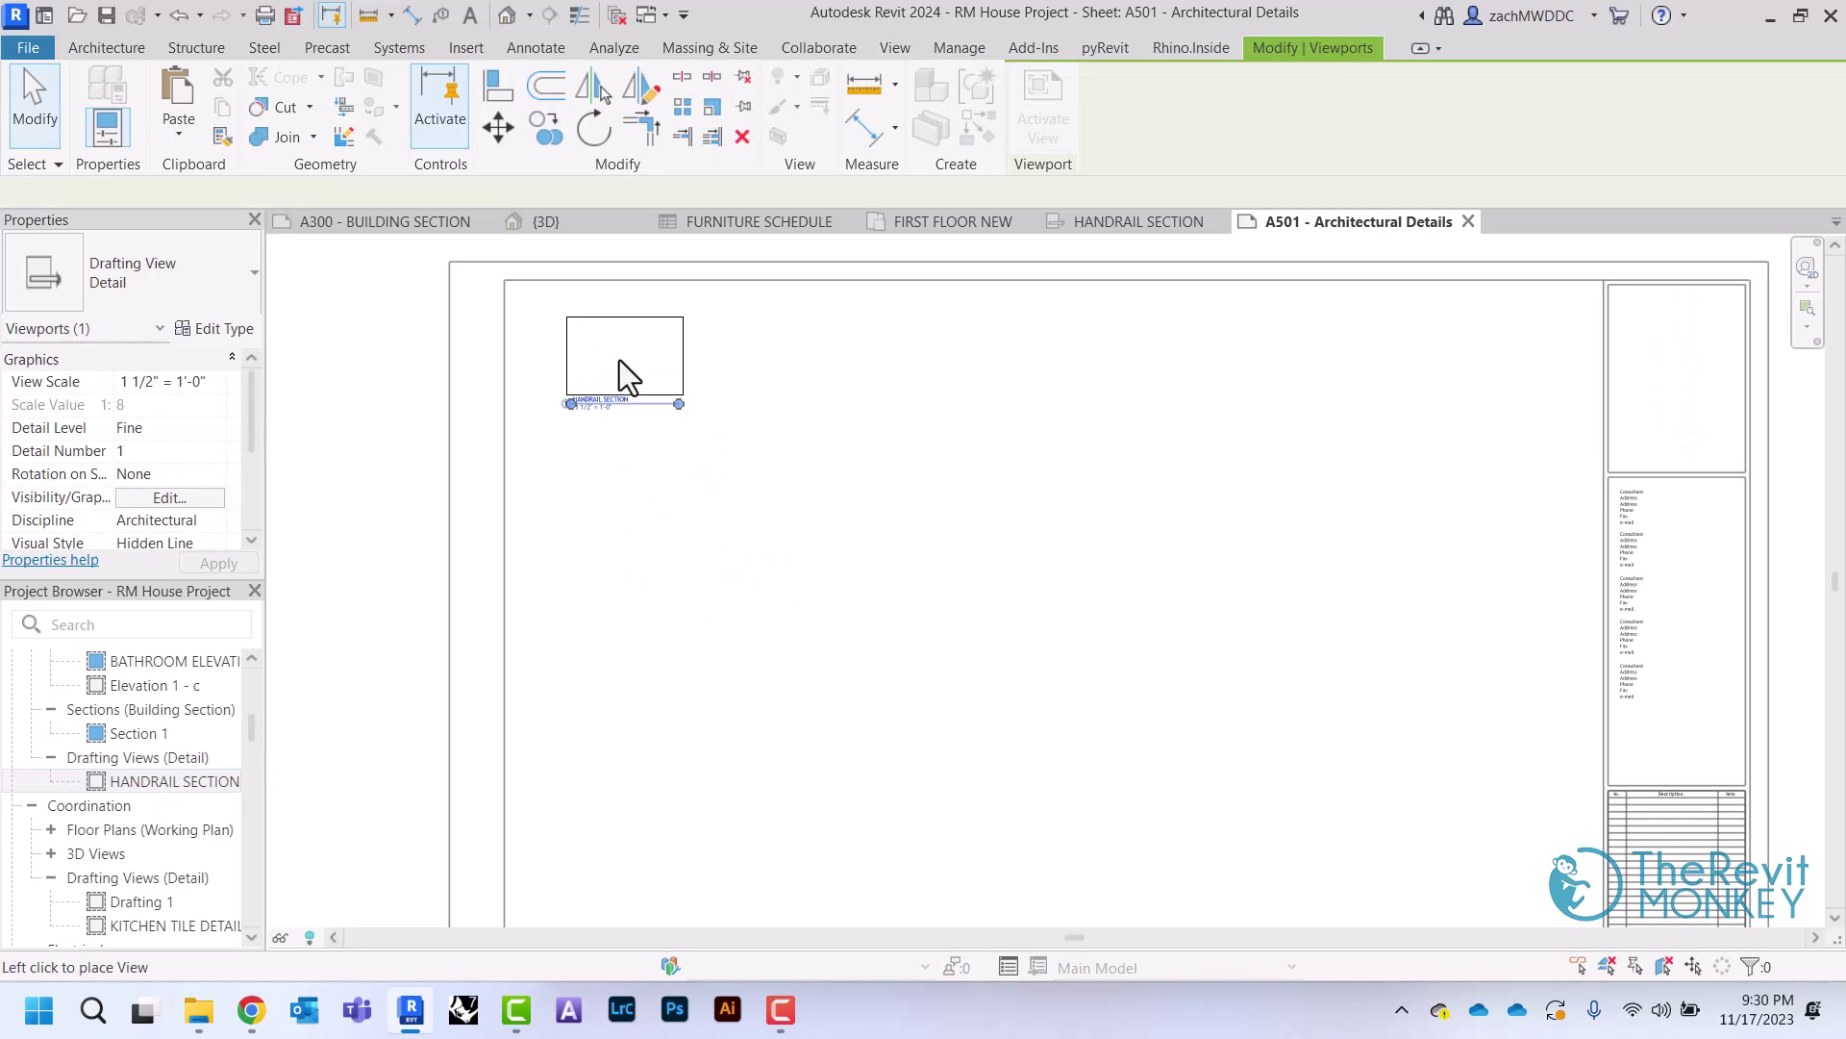
left_click(747, 424)
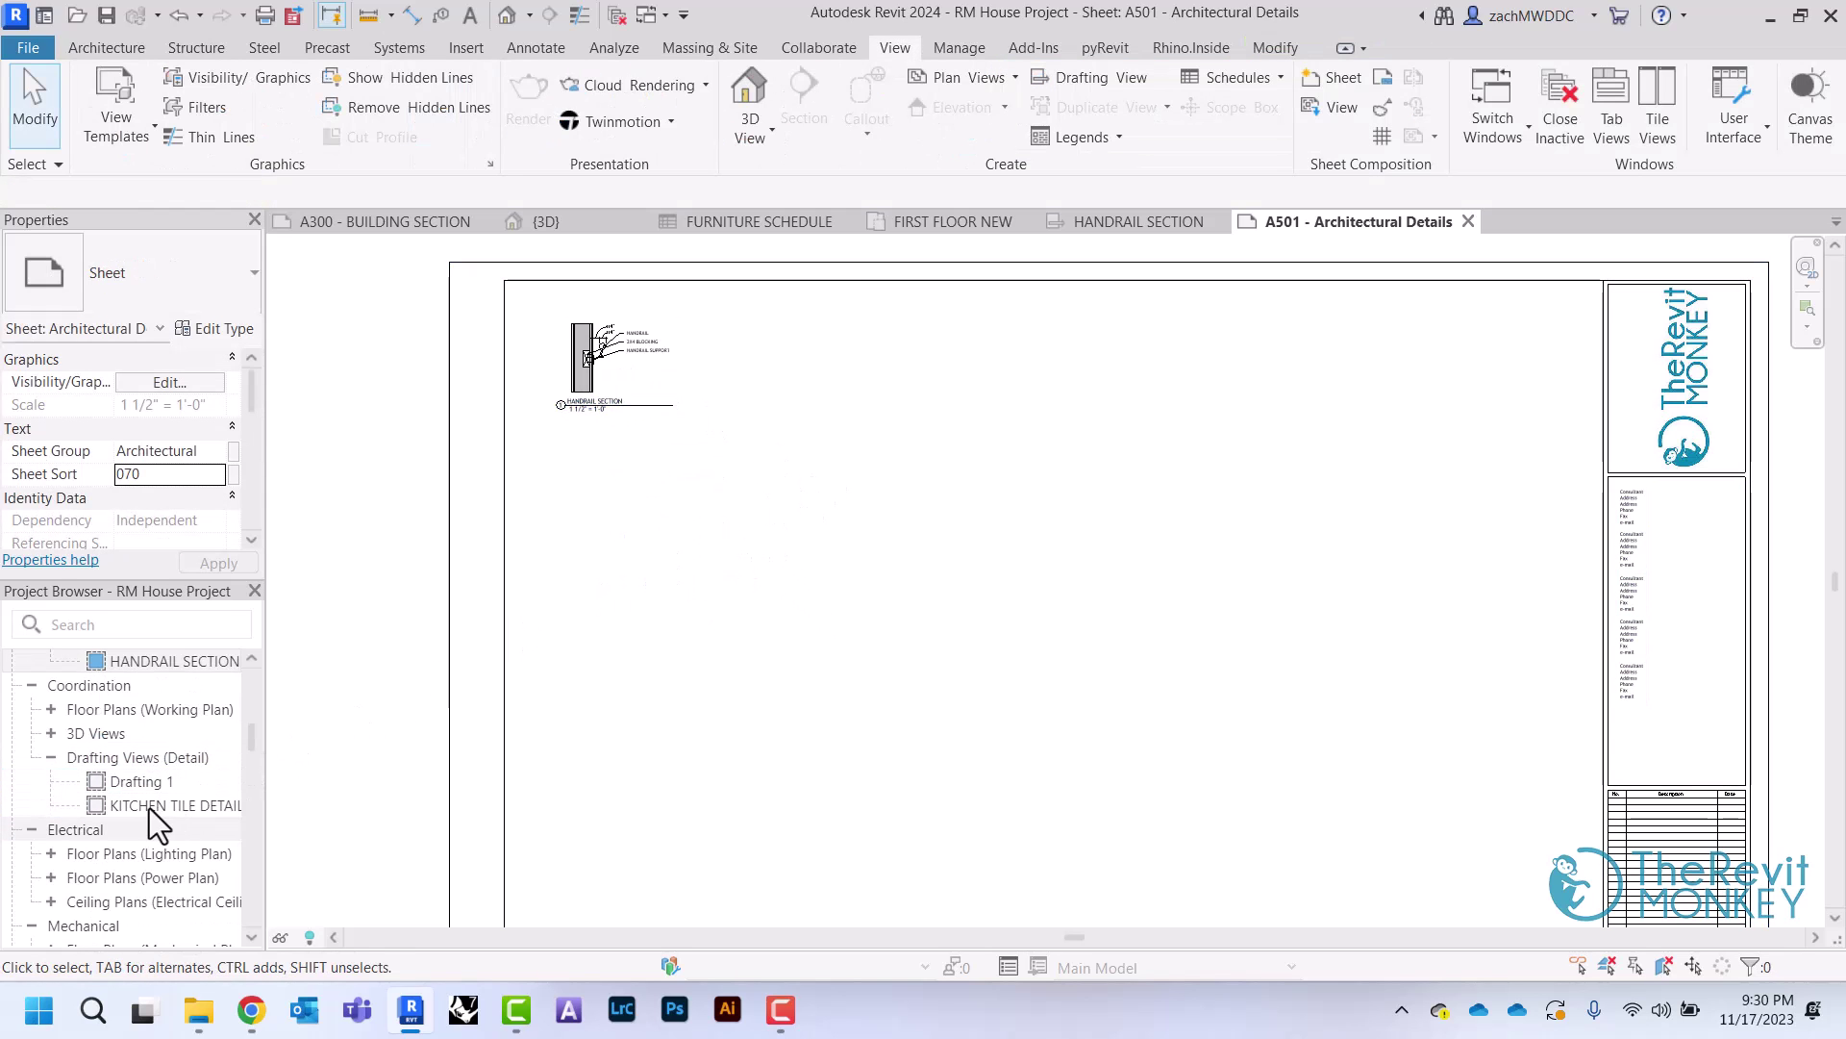
Place the KITCHEN TILE DETAIL viewport beside the handrail section
left_click(145, 806)
left_click_drag(967, 391, 962, 359)
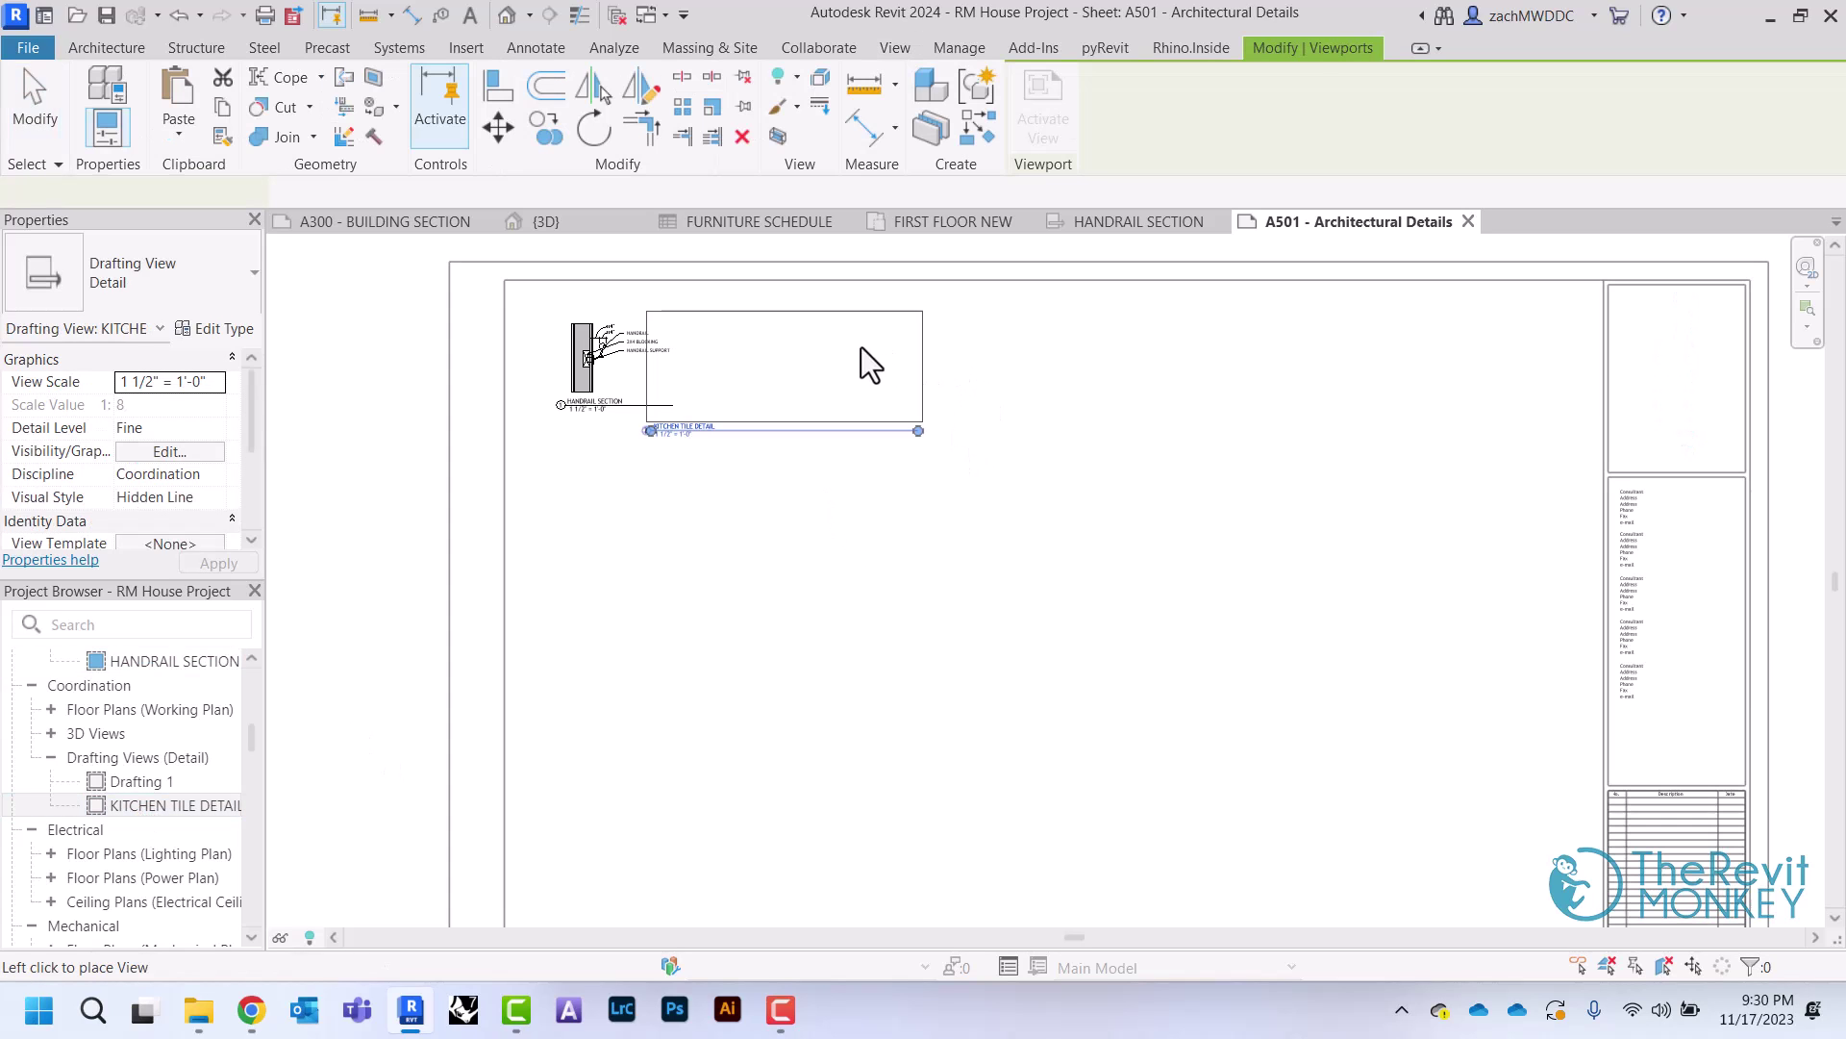
left_click(839, 346)
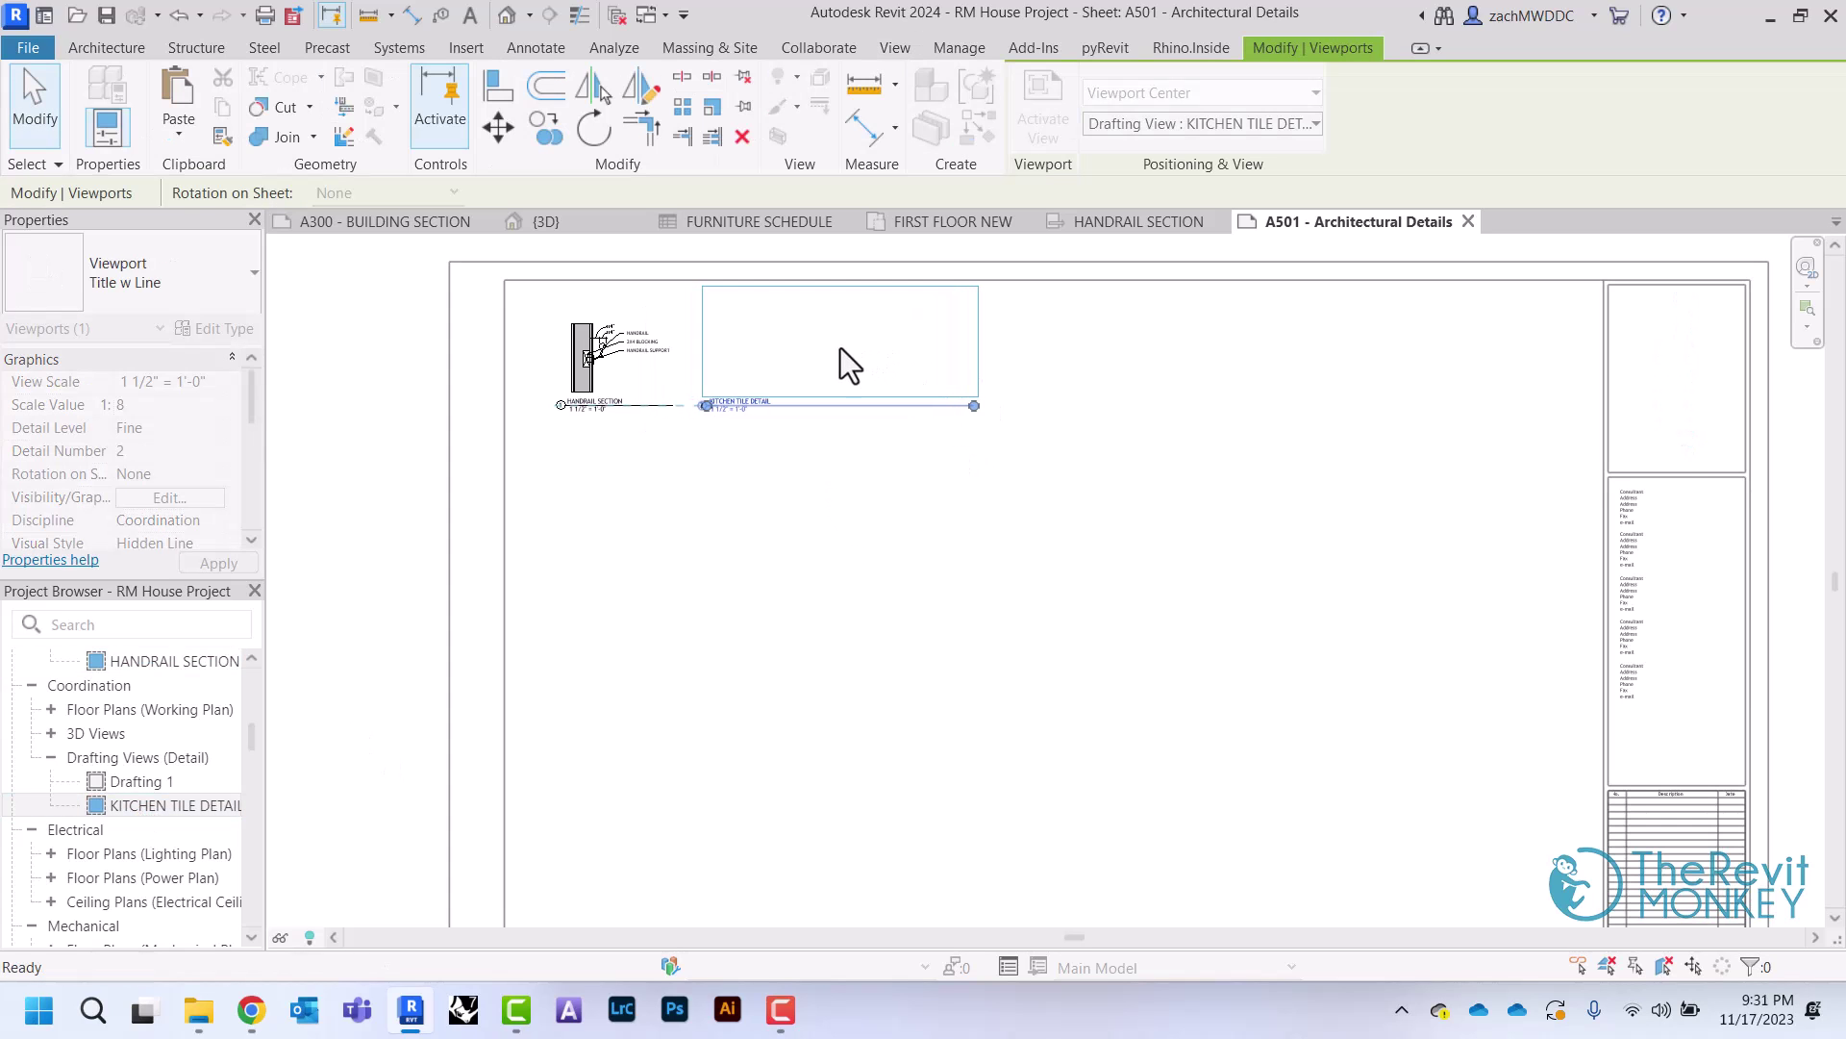
left_click(835, 487)
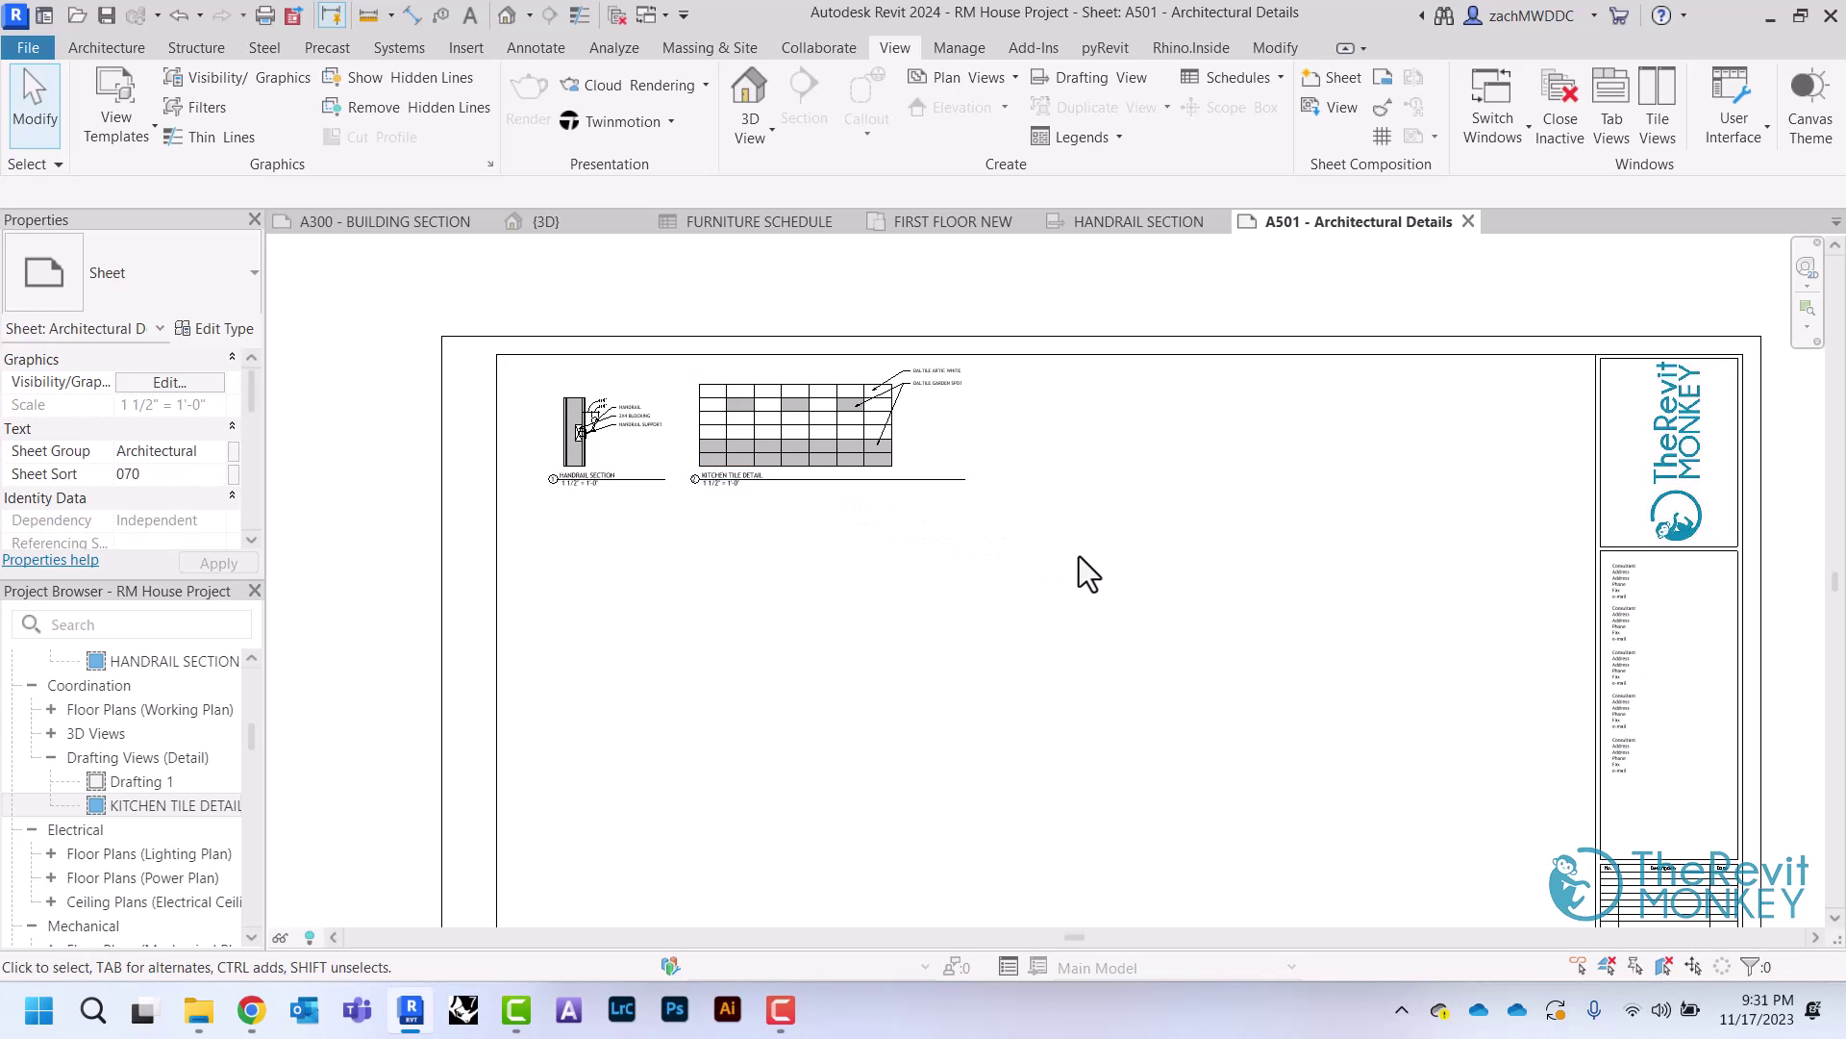
In A300 - BUILDING SECTION, set up a Detail section referencing HANDRAIL SECTION
left_click(395, 229)
scroll(852, 727, "up", 5)
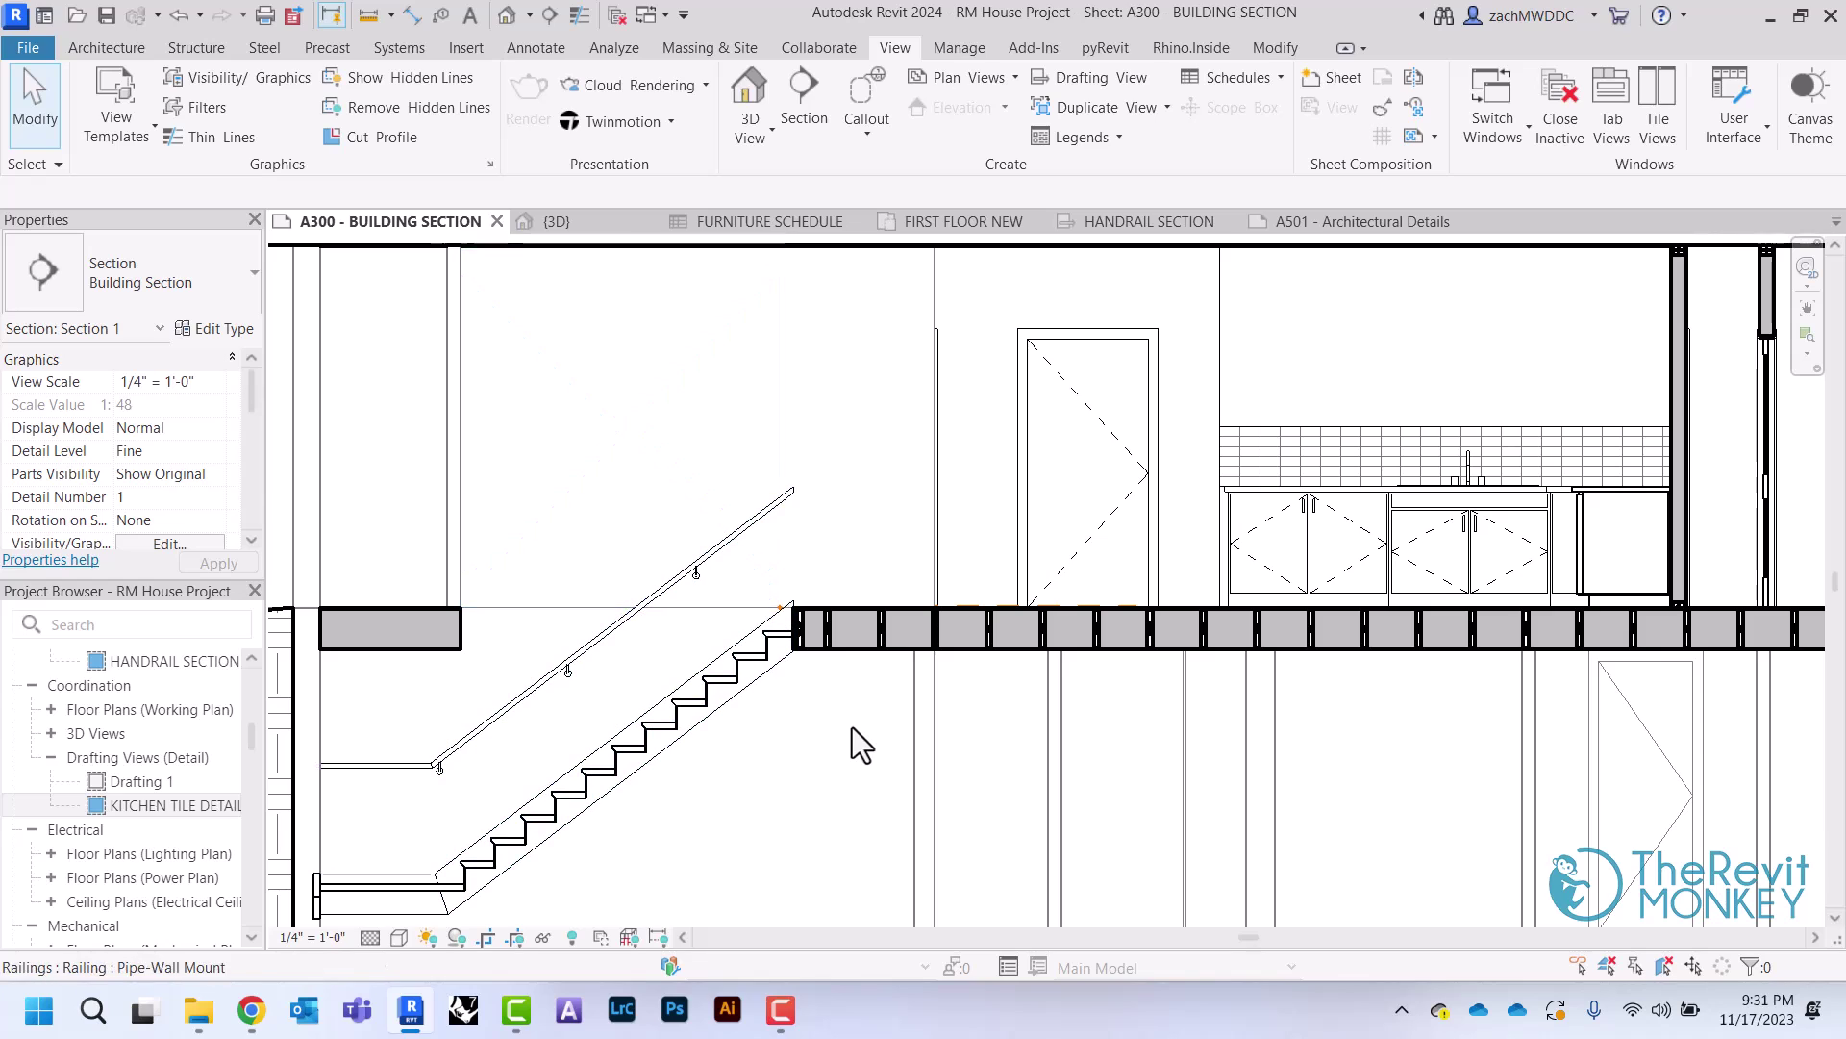
left_click(806, 127)
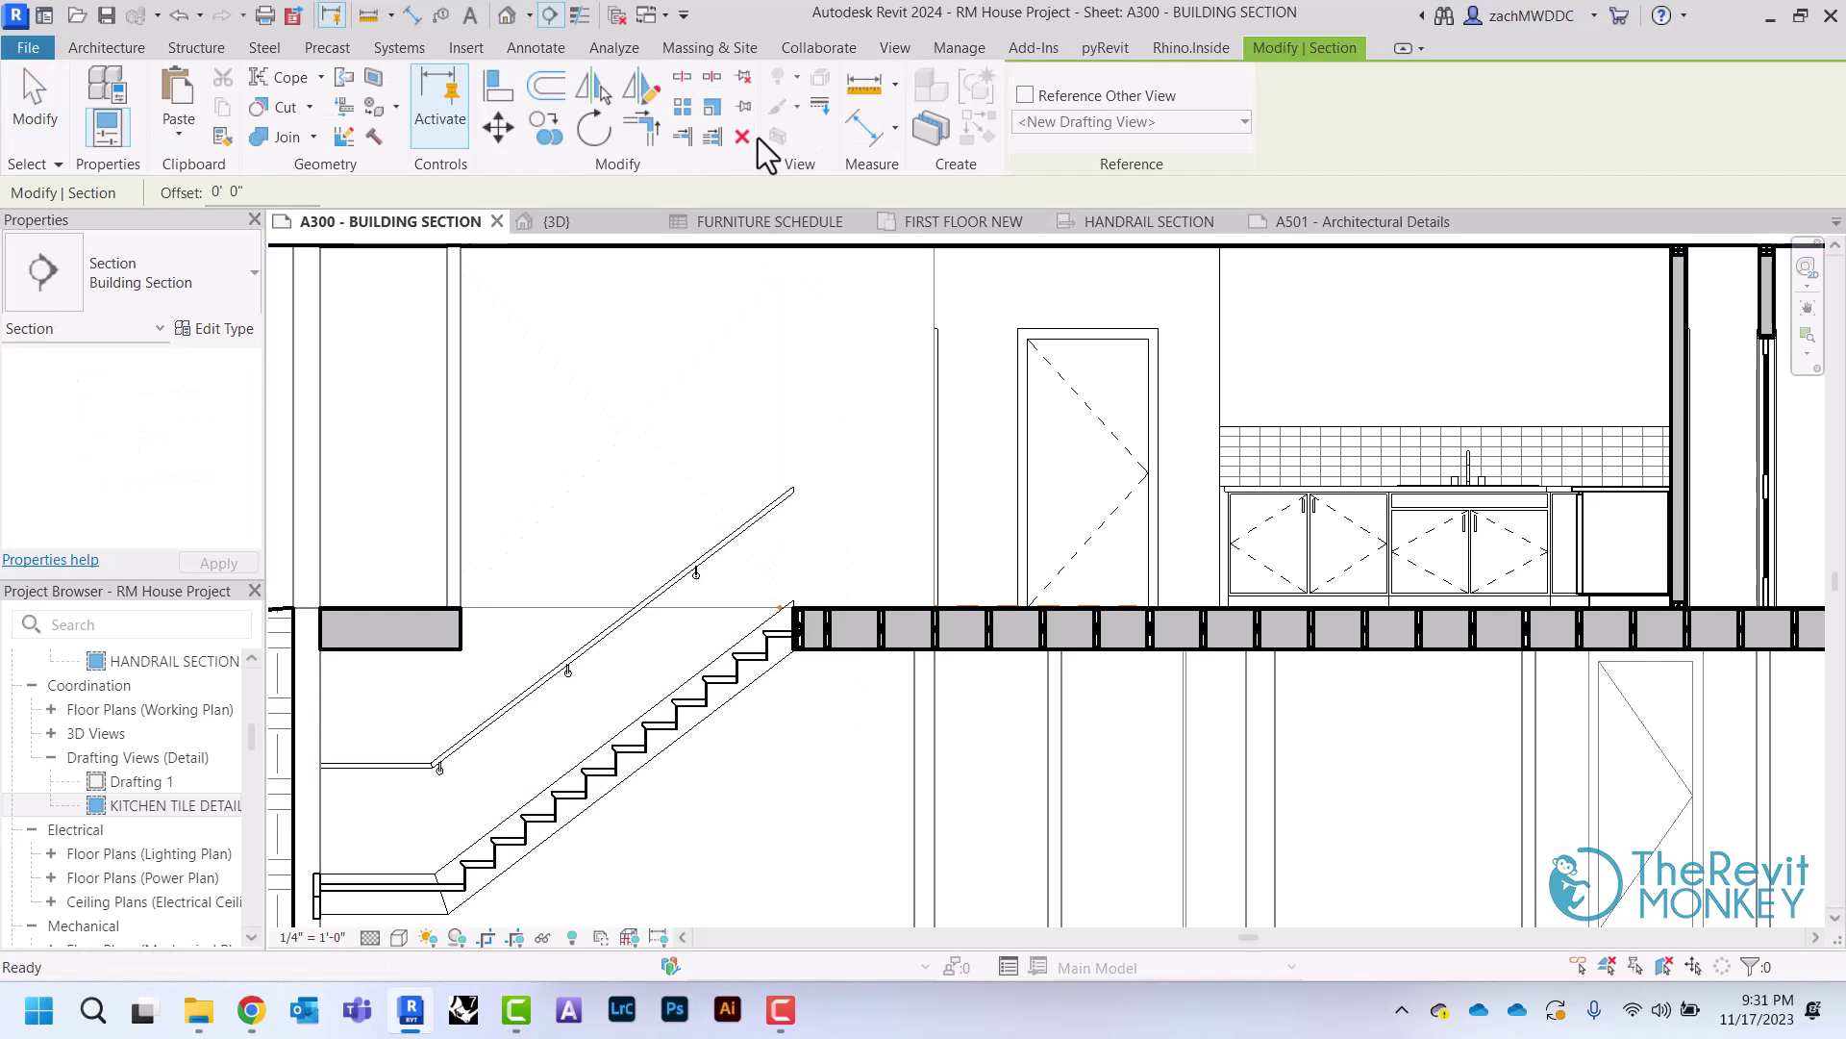
left_click(175, 287)
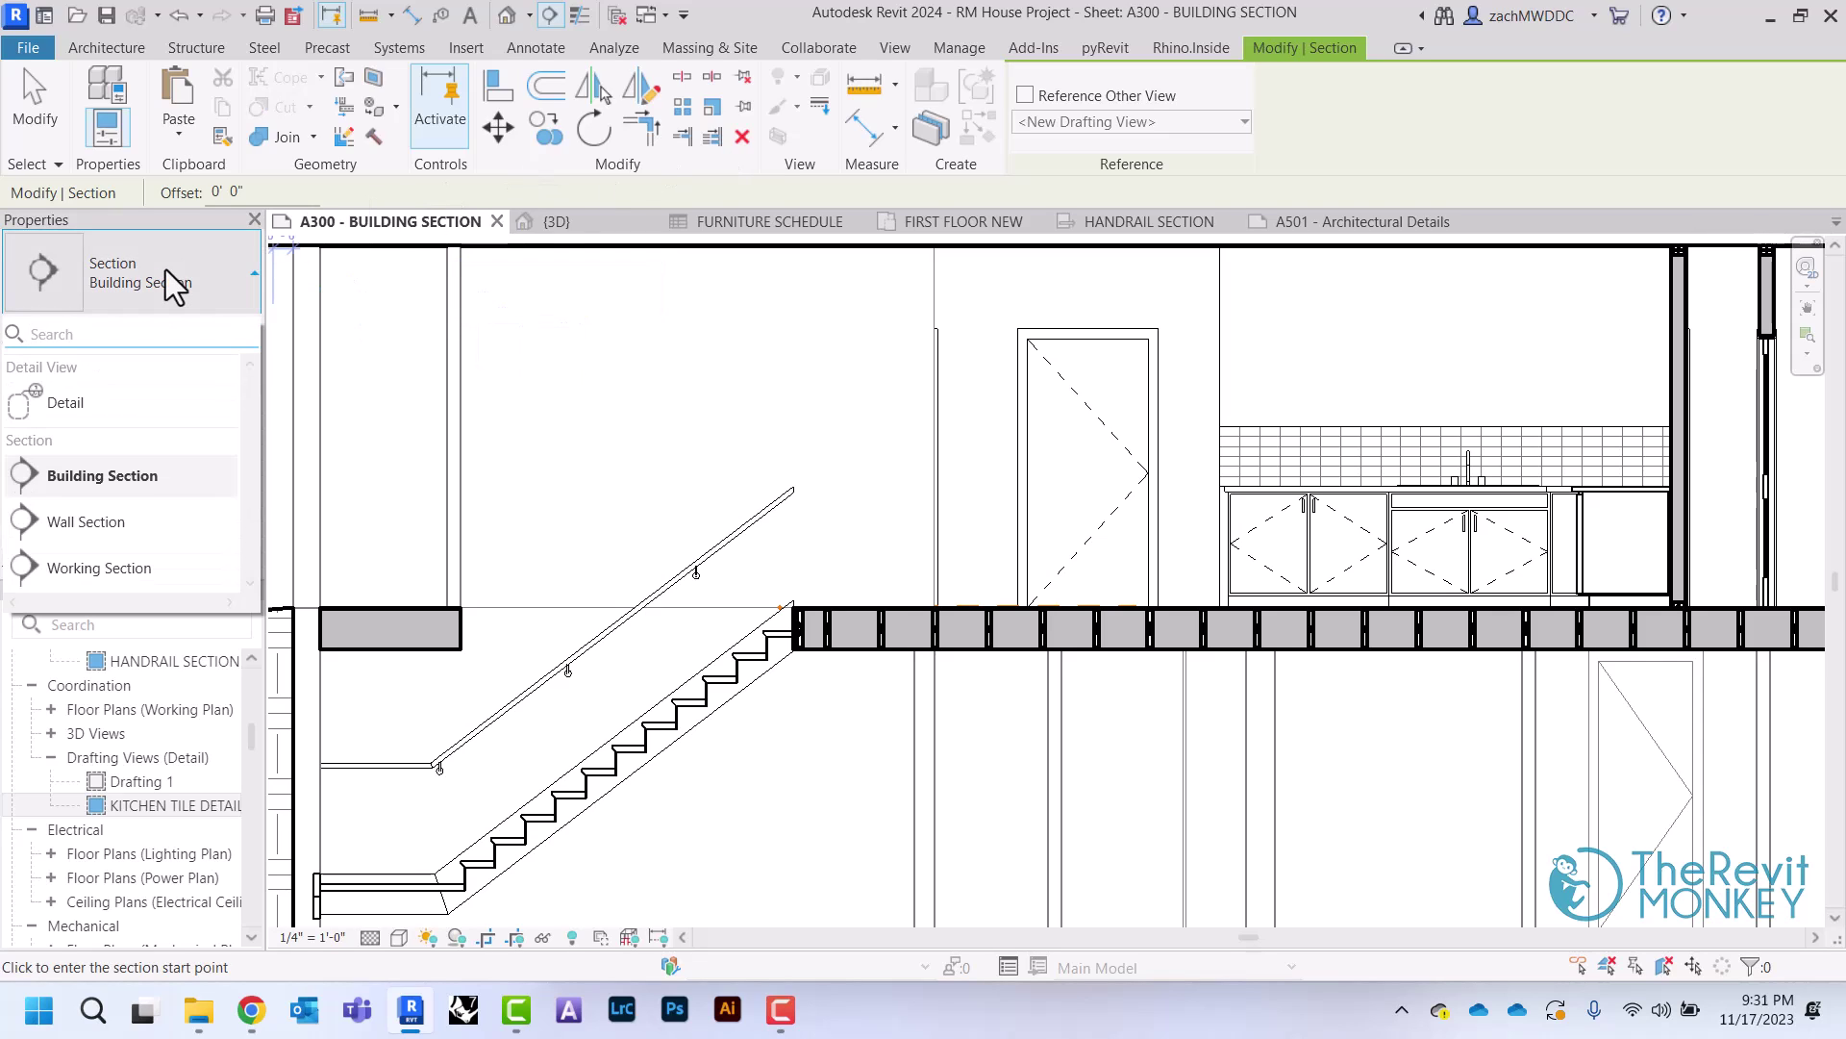
left_click(65, 403)
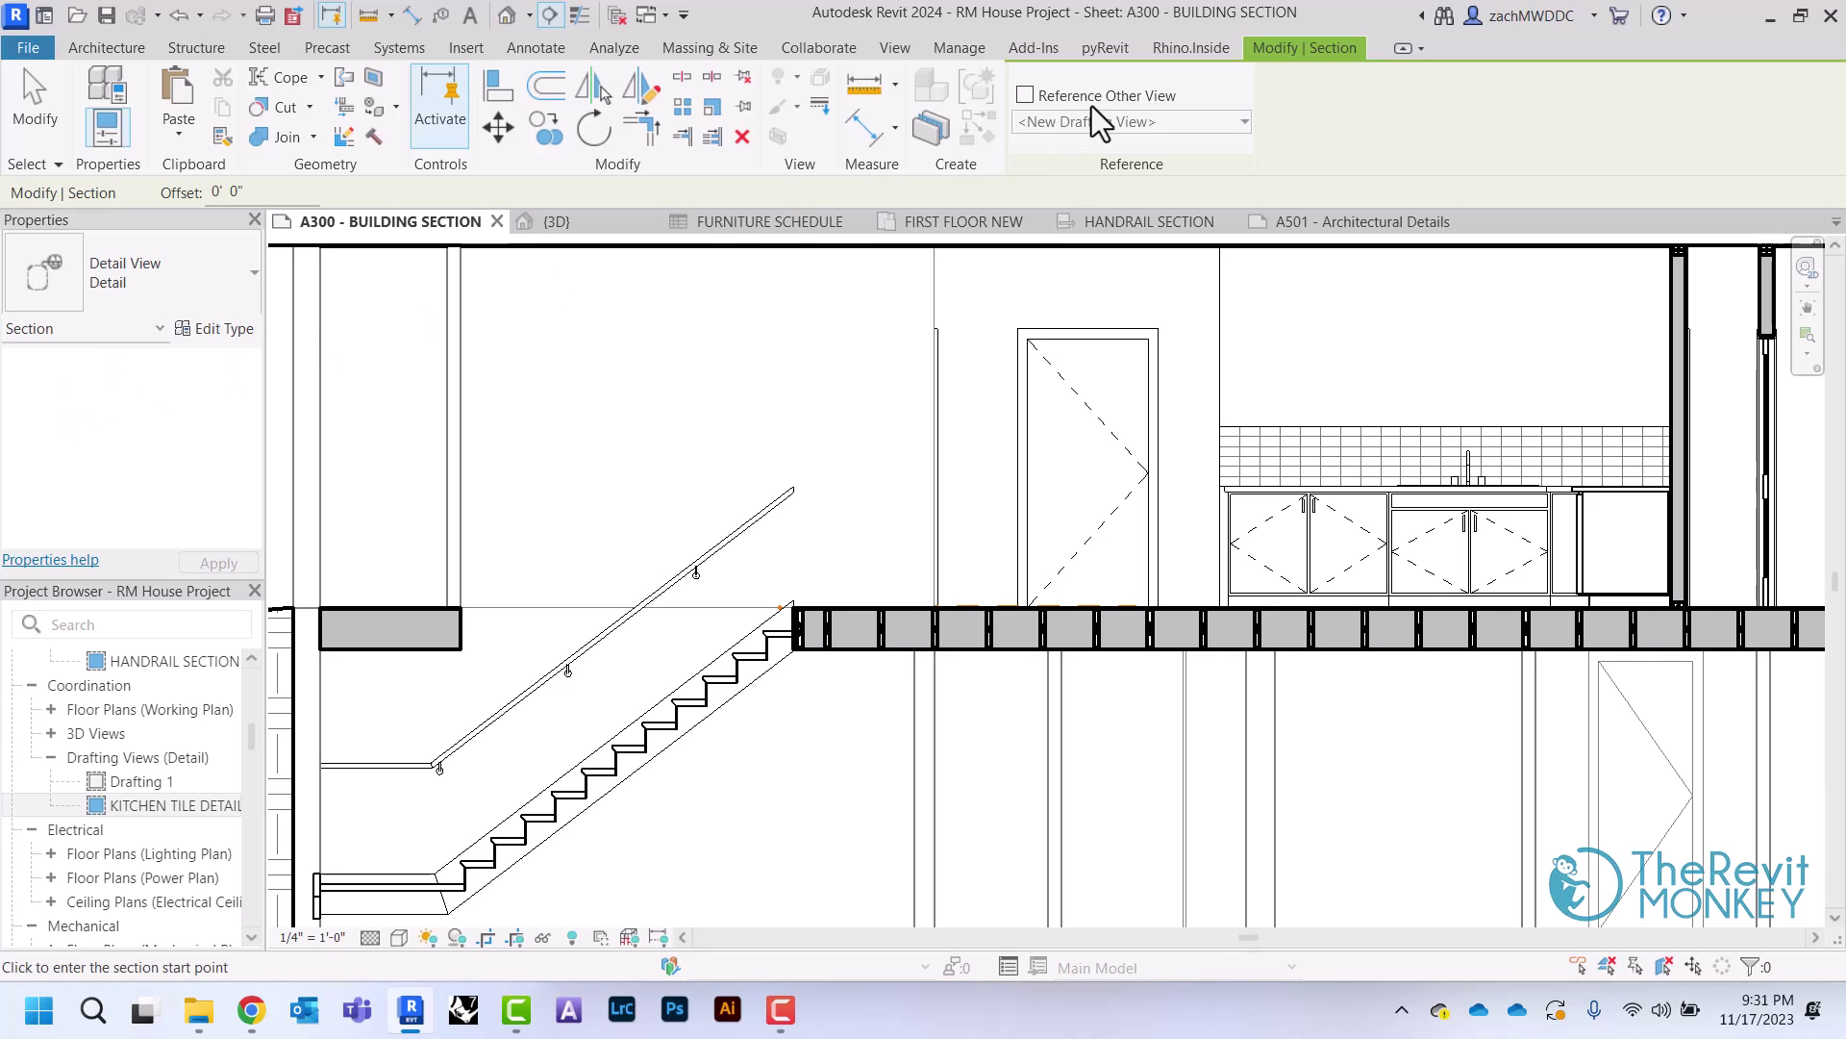
left_click(1027, 100)
left_click(1107, 123)
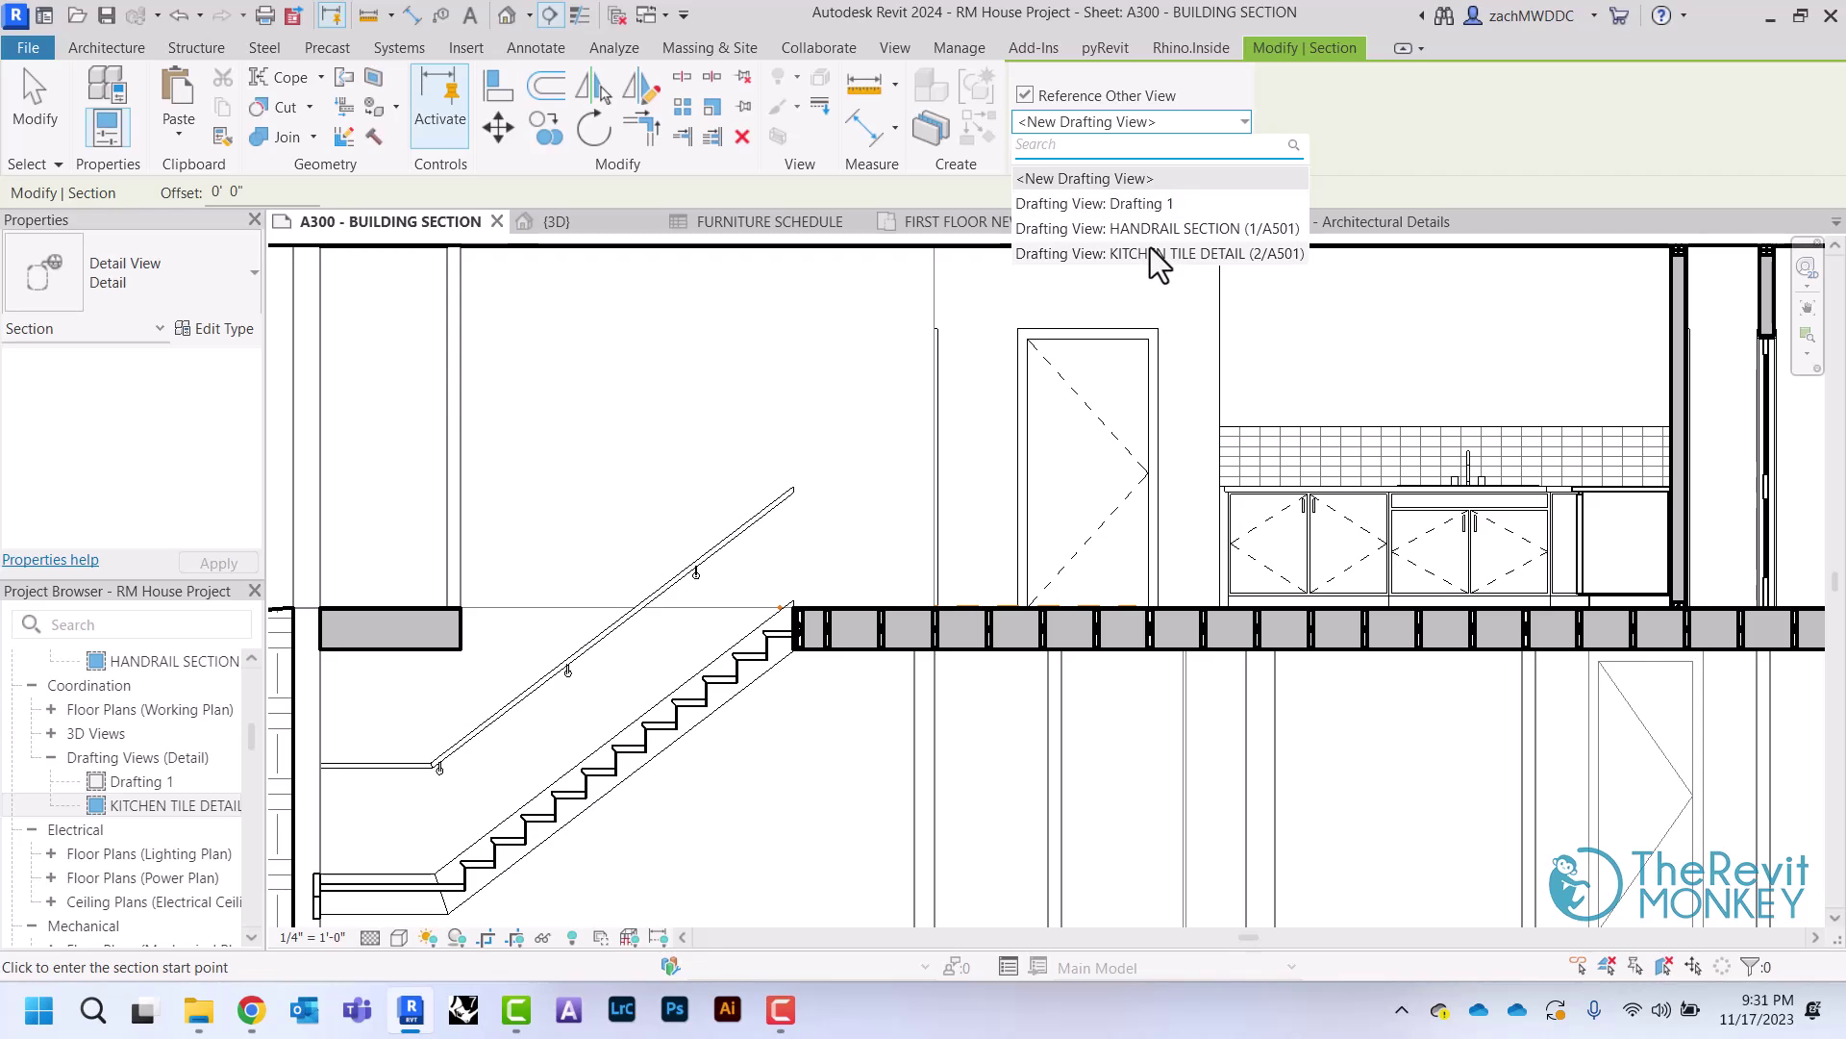
key("Up")
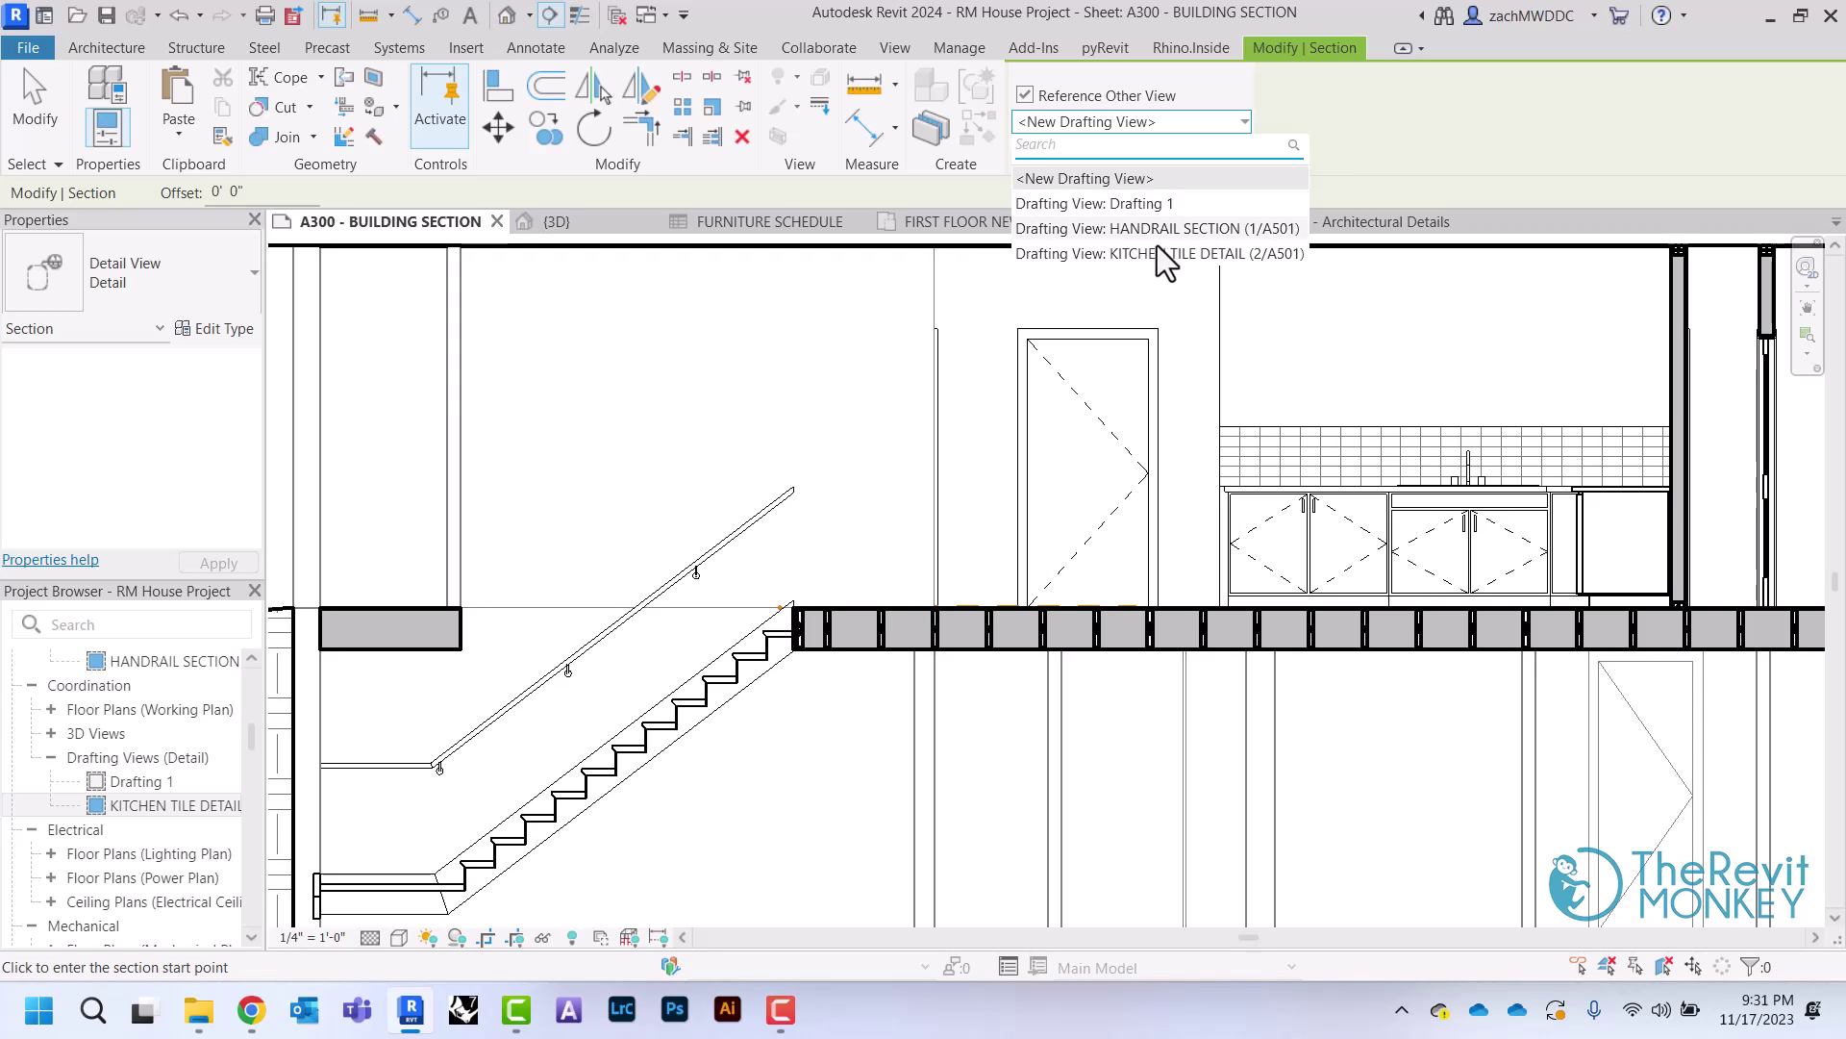
left_click(1211, 229)
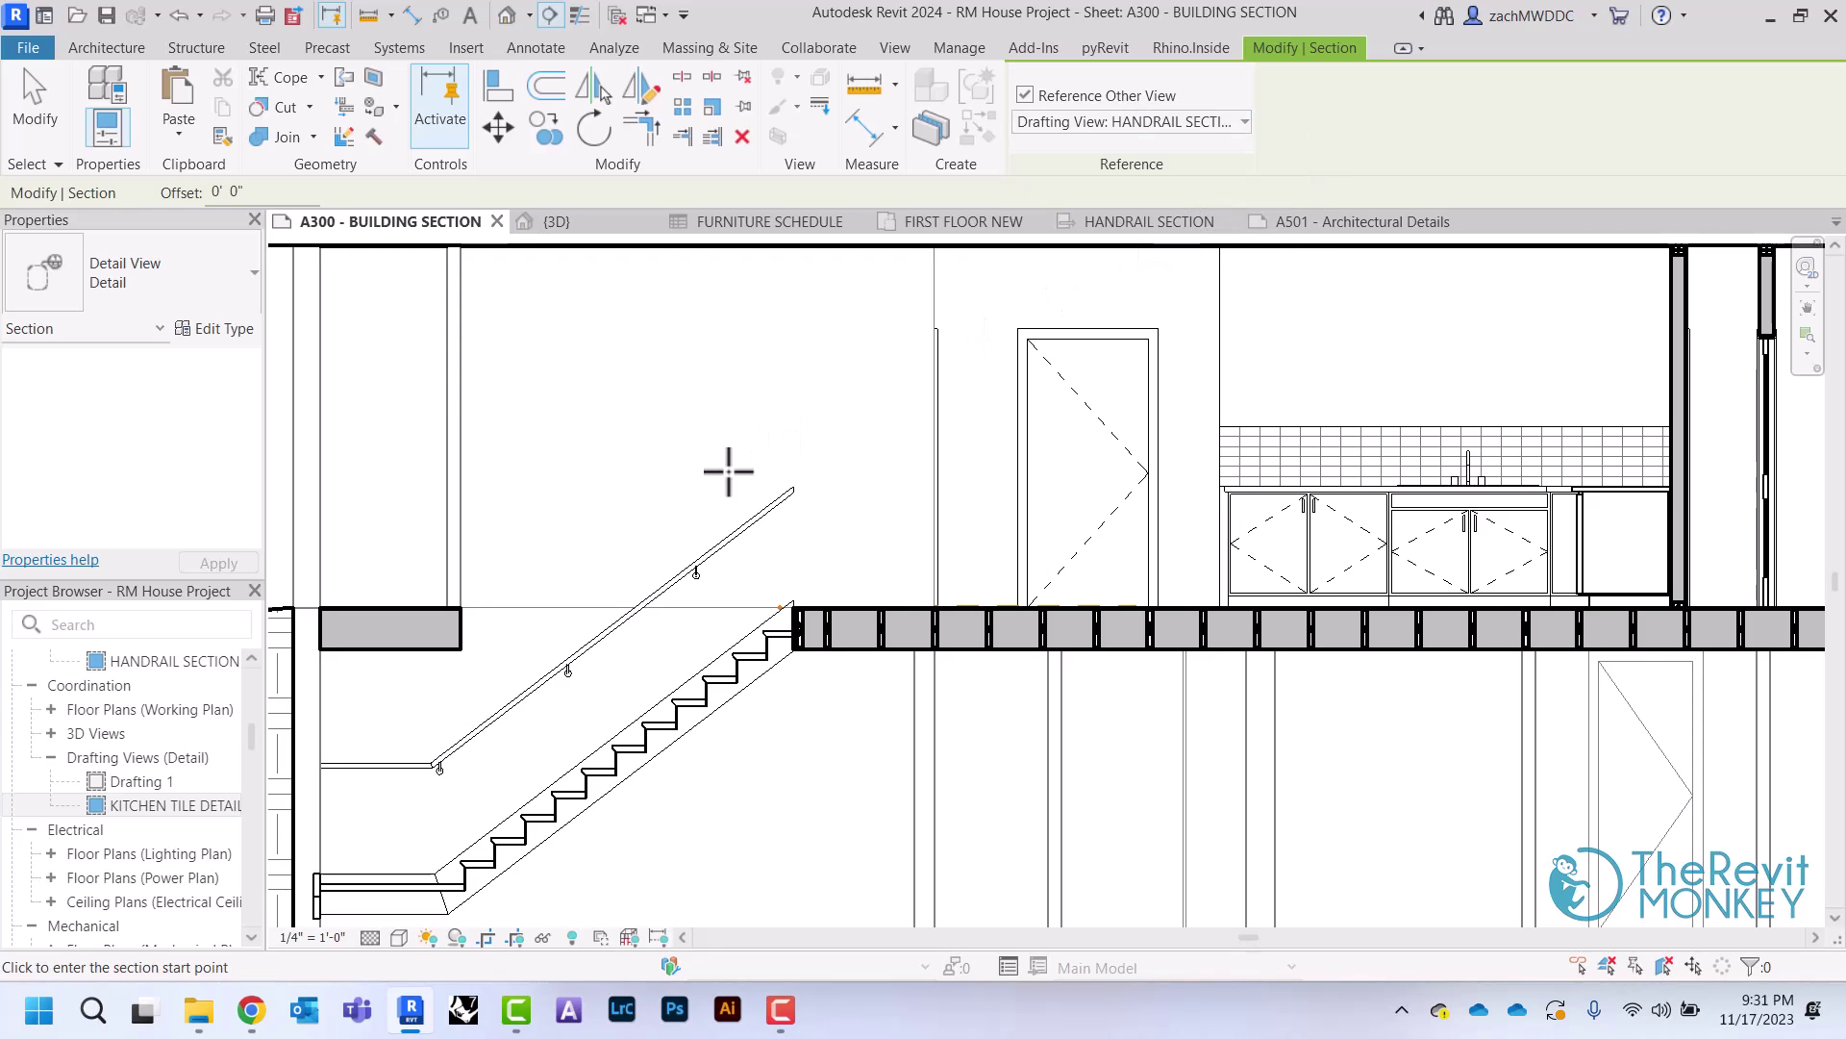
Draw the section line vertically across the stair handrail and exit the command
left_click(686, 493)
left_click(686, 612)
right_click(624, 512)
left_click(678, 240)
right_click(643, 332)
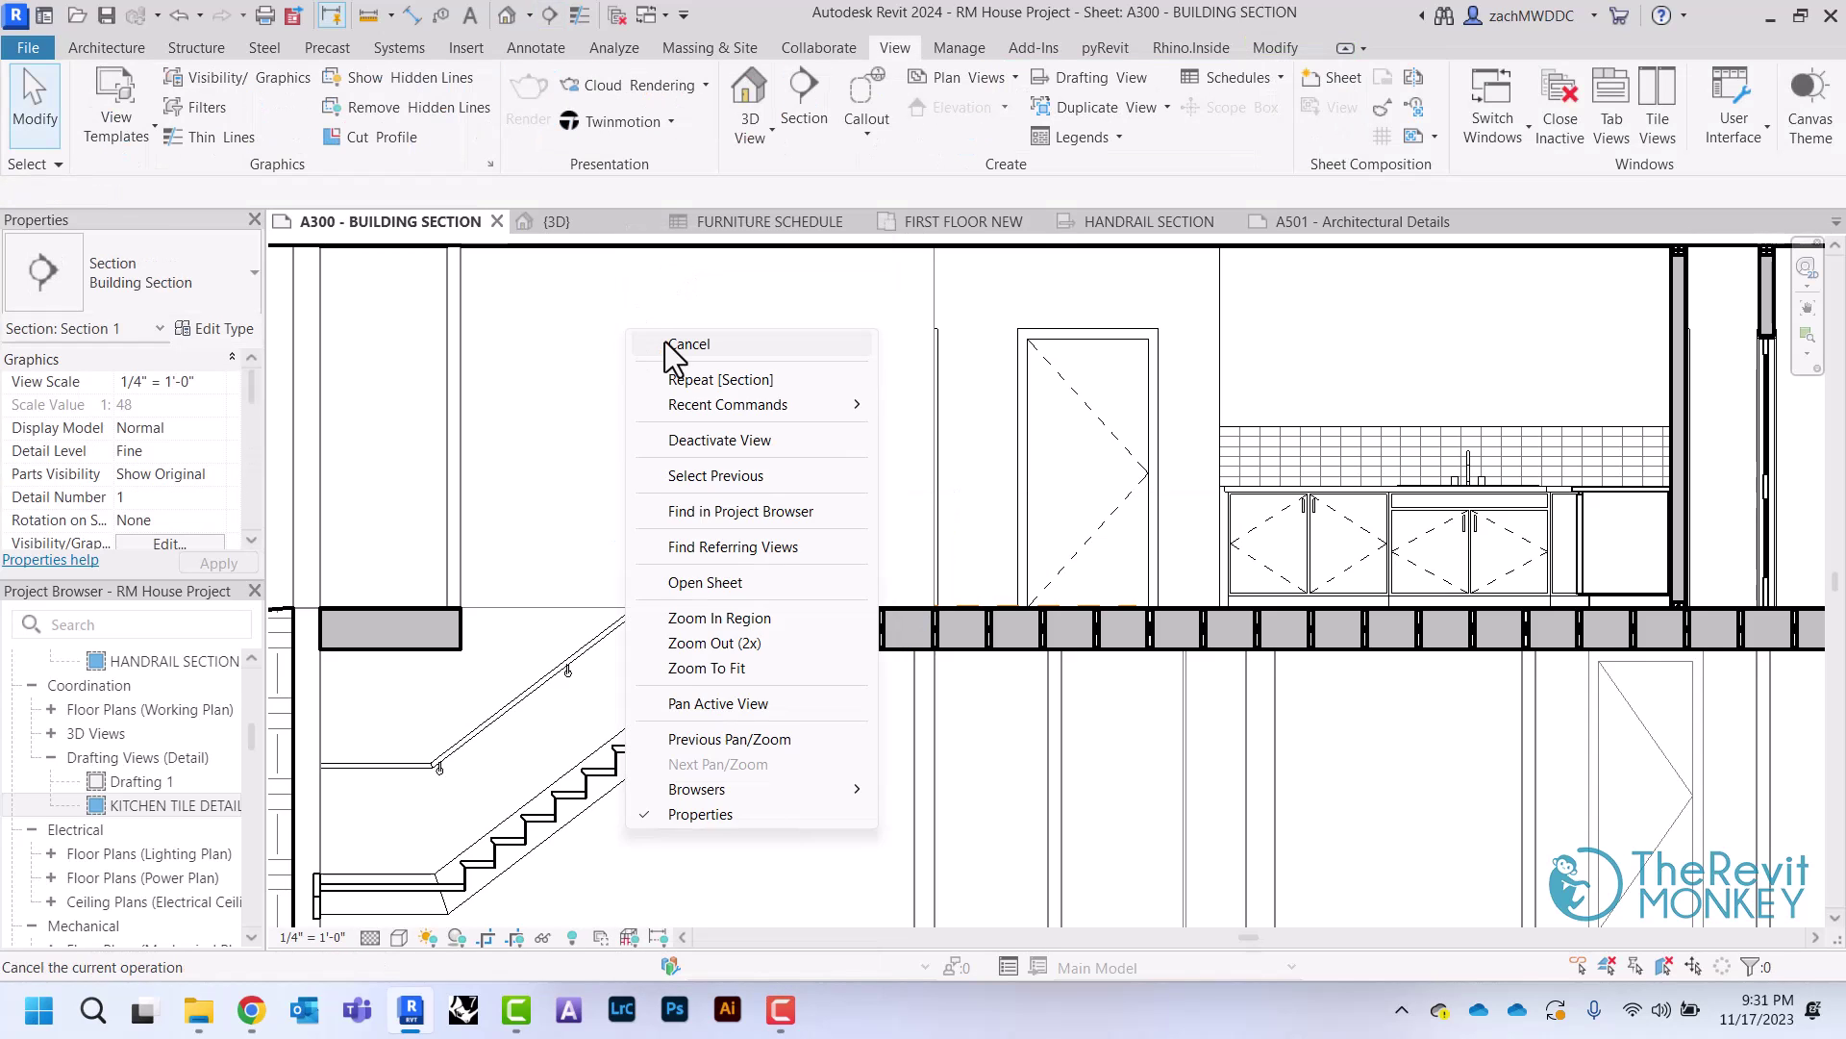
left_click(667, 343)
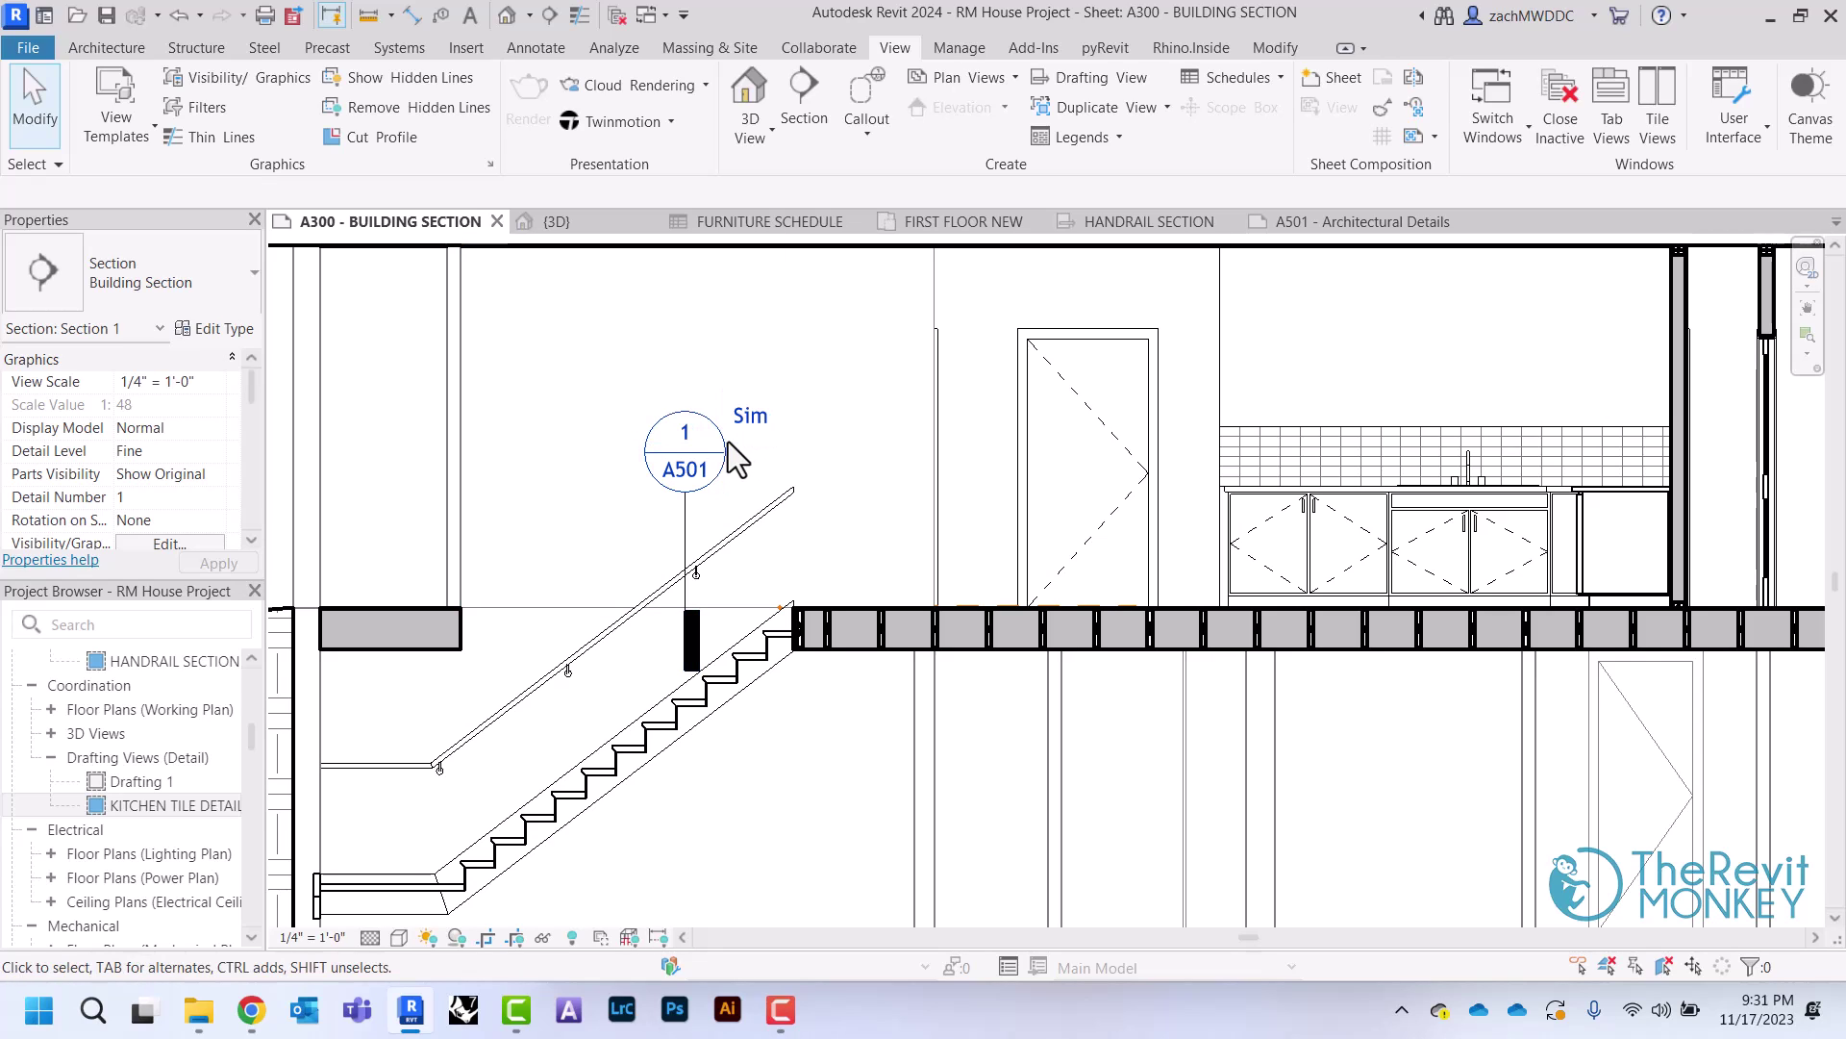
Clear the Detail type's 'Sim' Reference Label so the tag shows only 1/A501
left_click(687, 525)
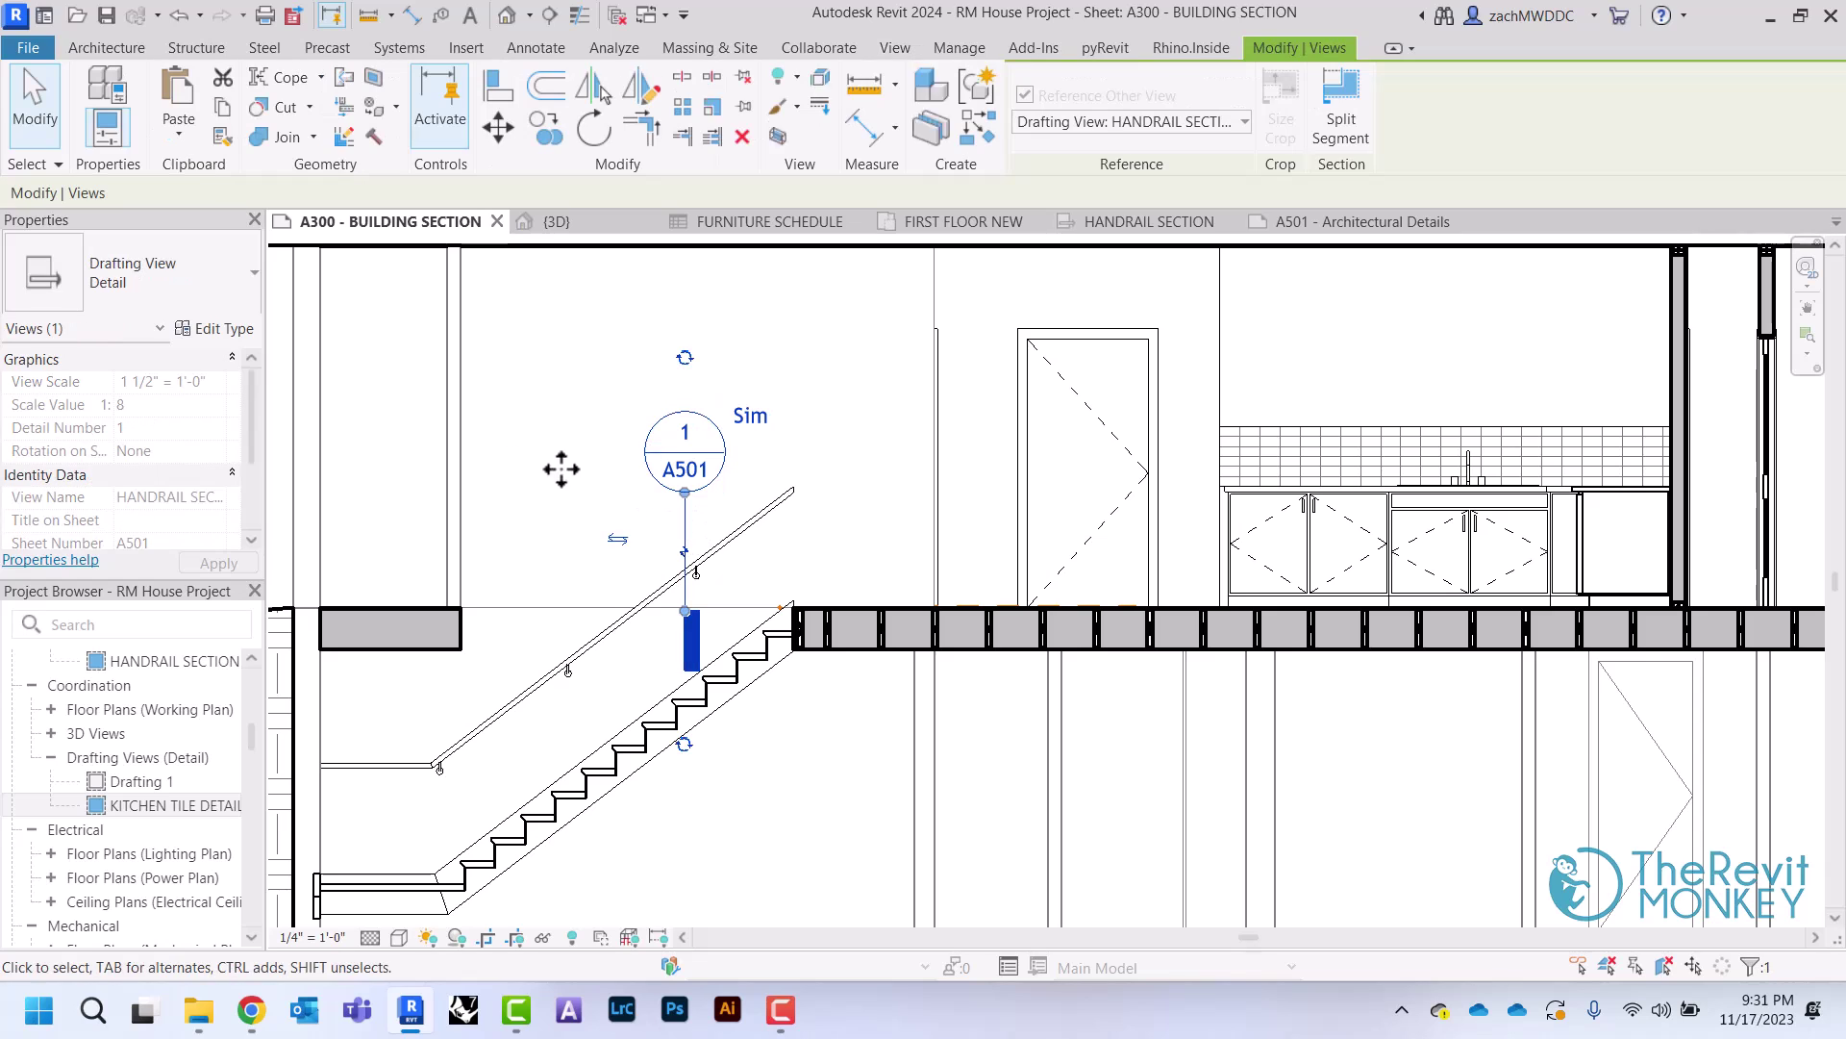
left_click(221, 328)
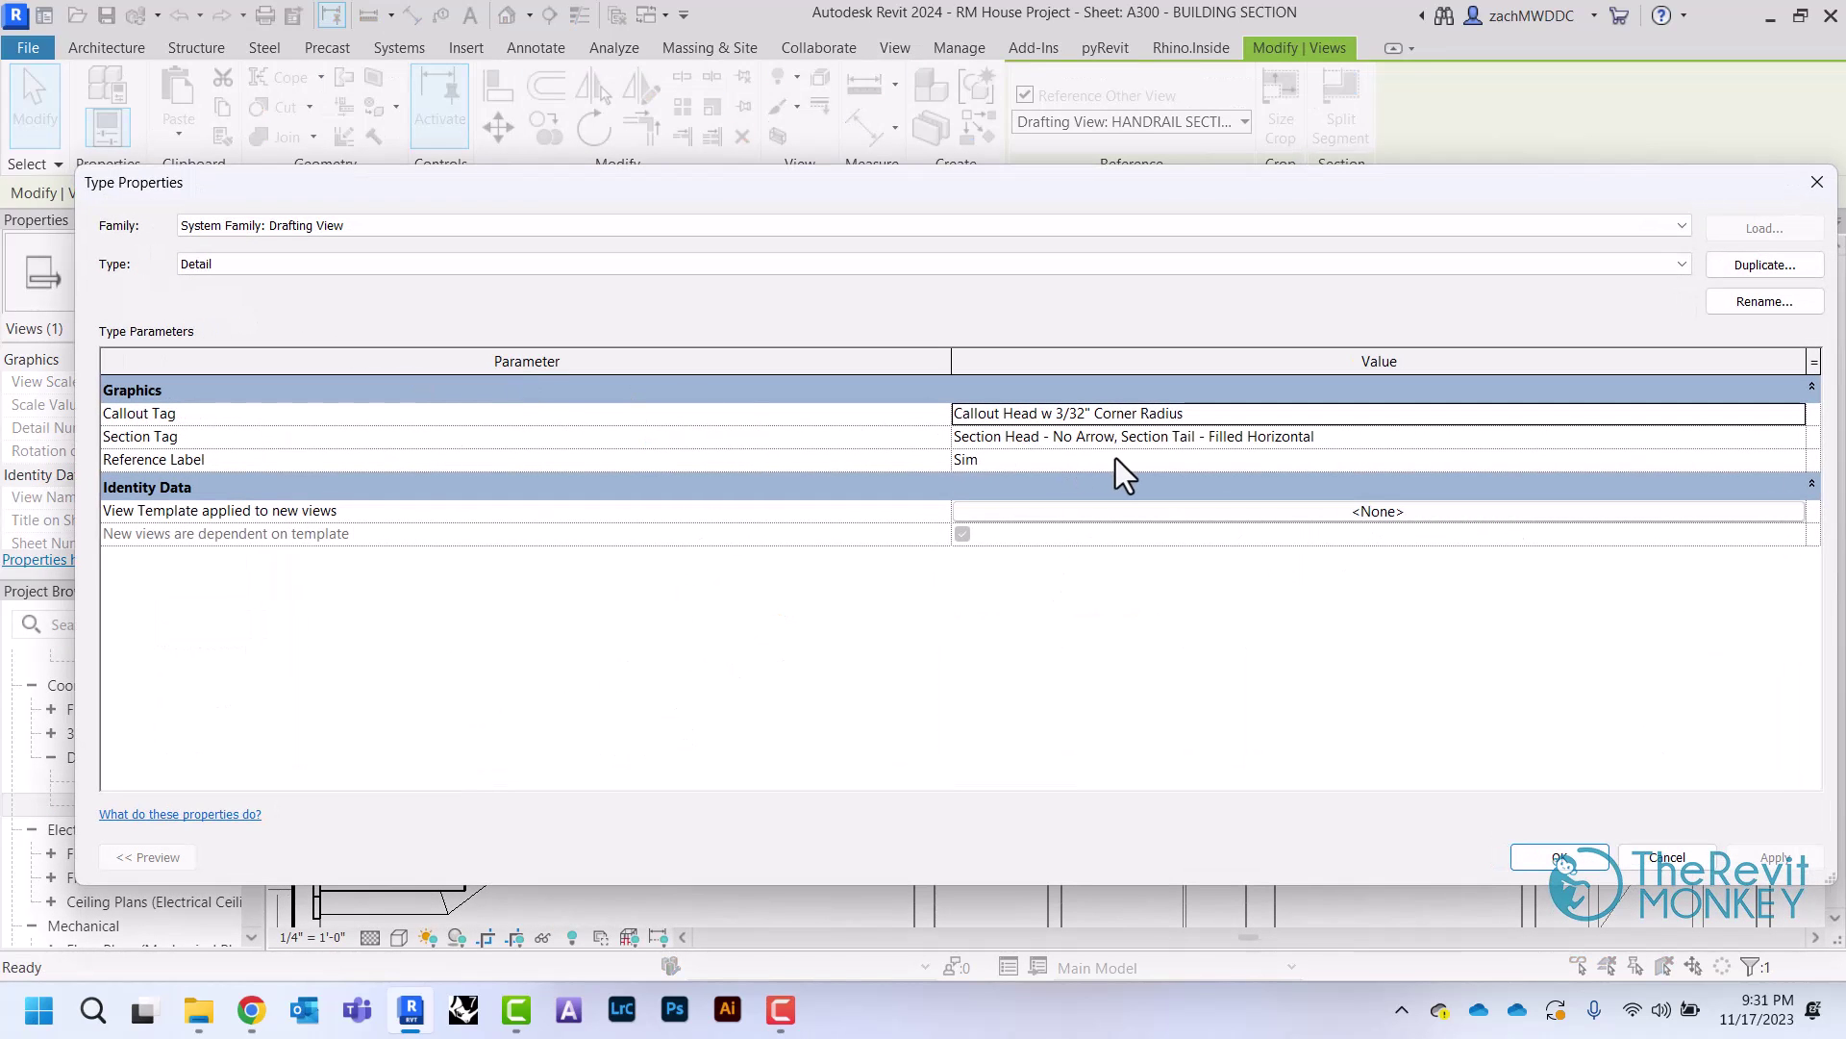
left_click(1115, 458)
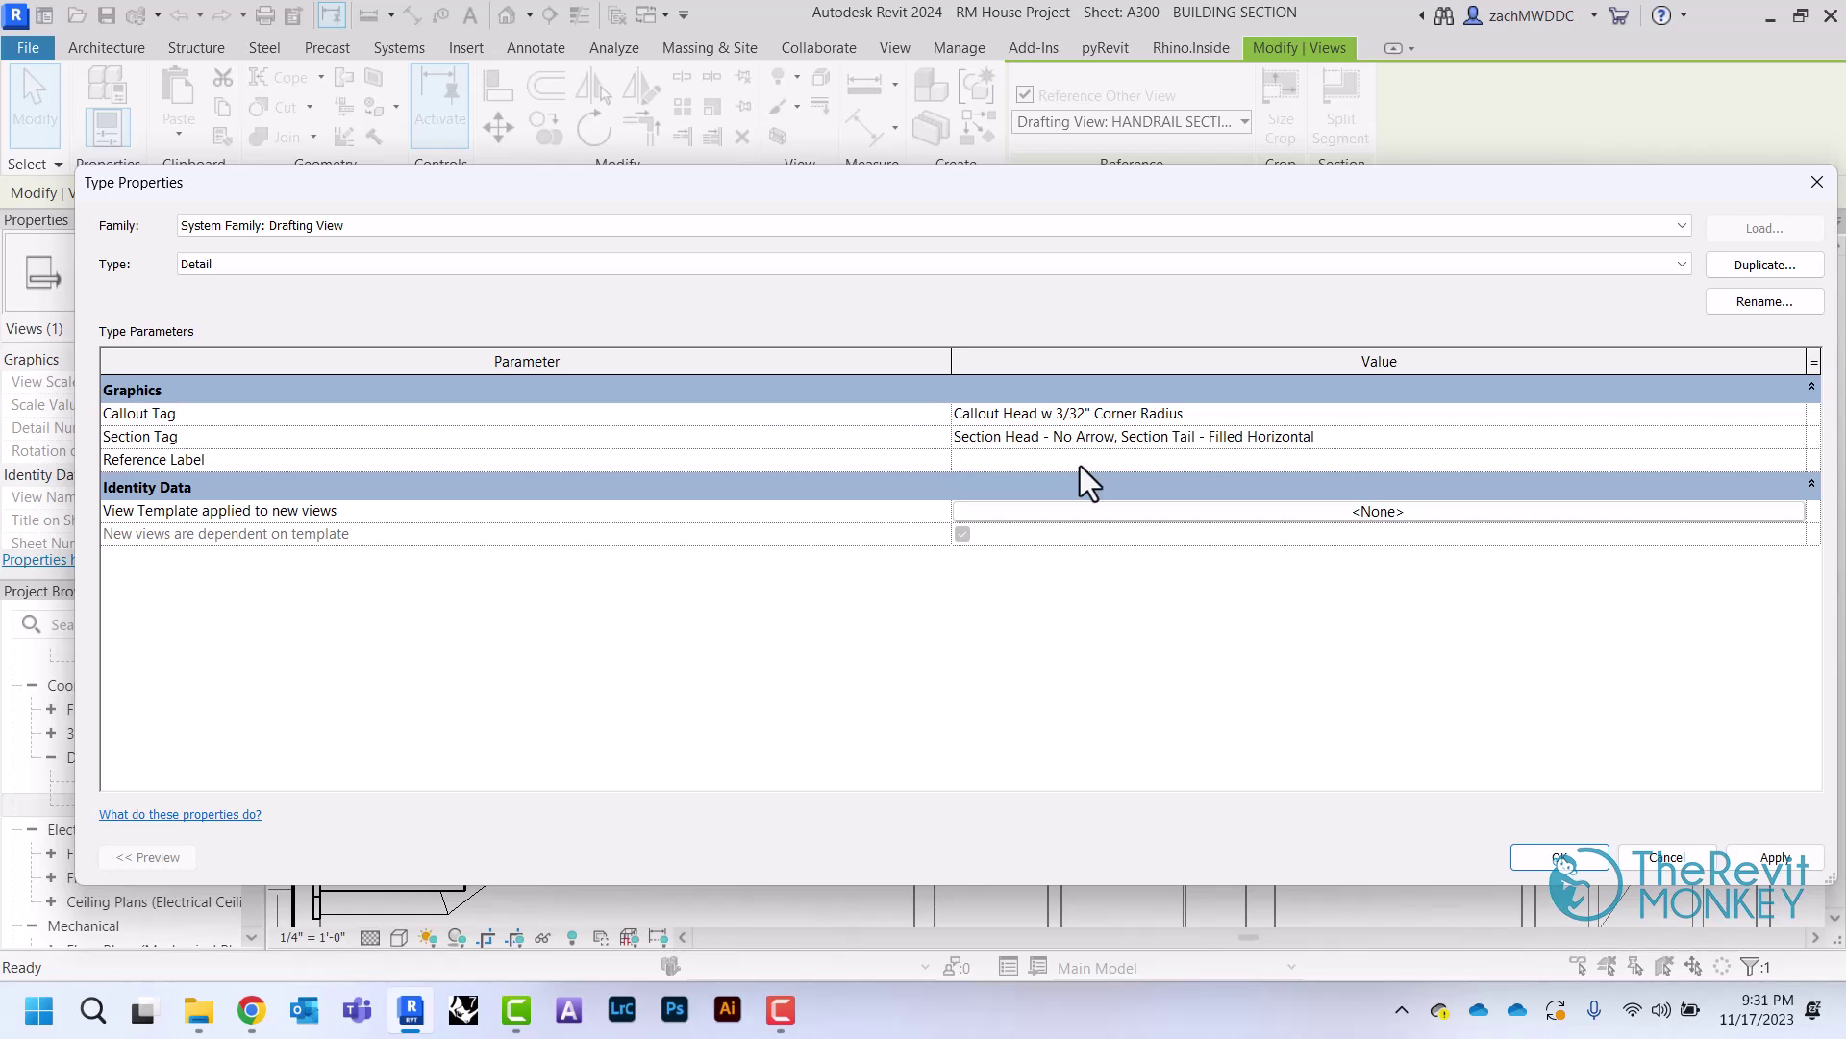
left_click(1556, 857)
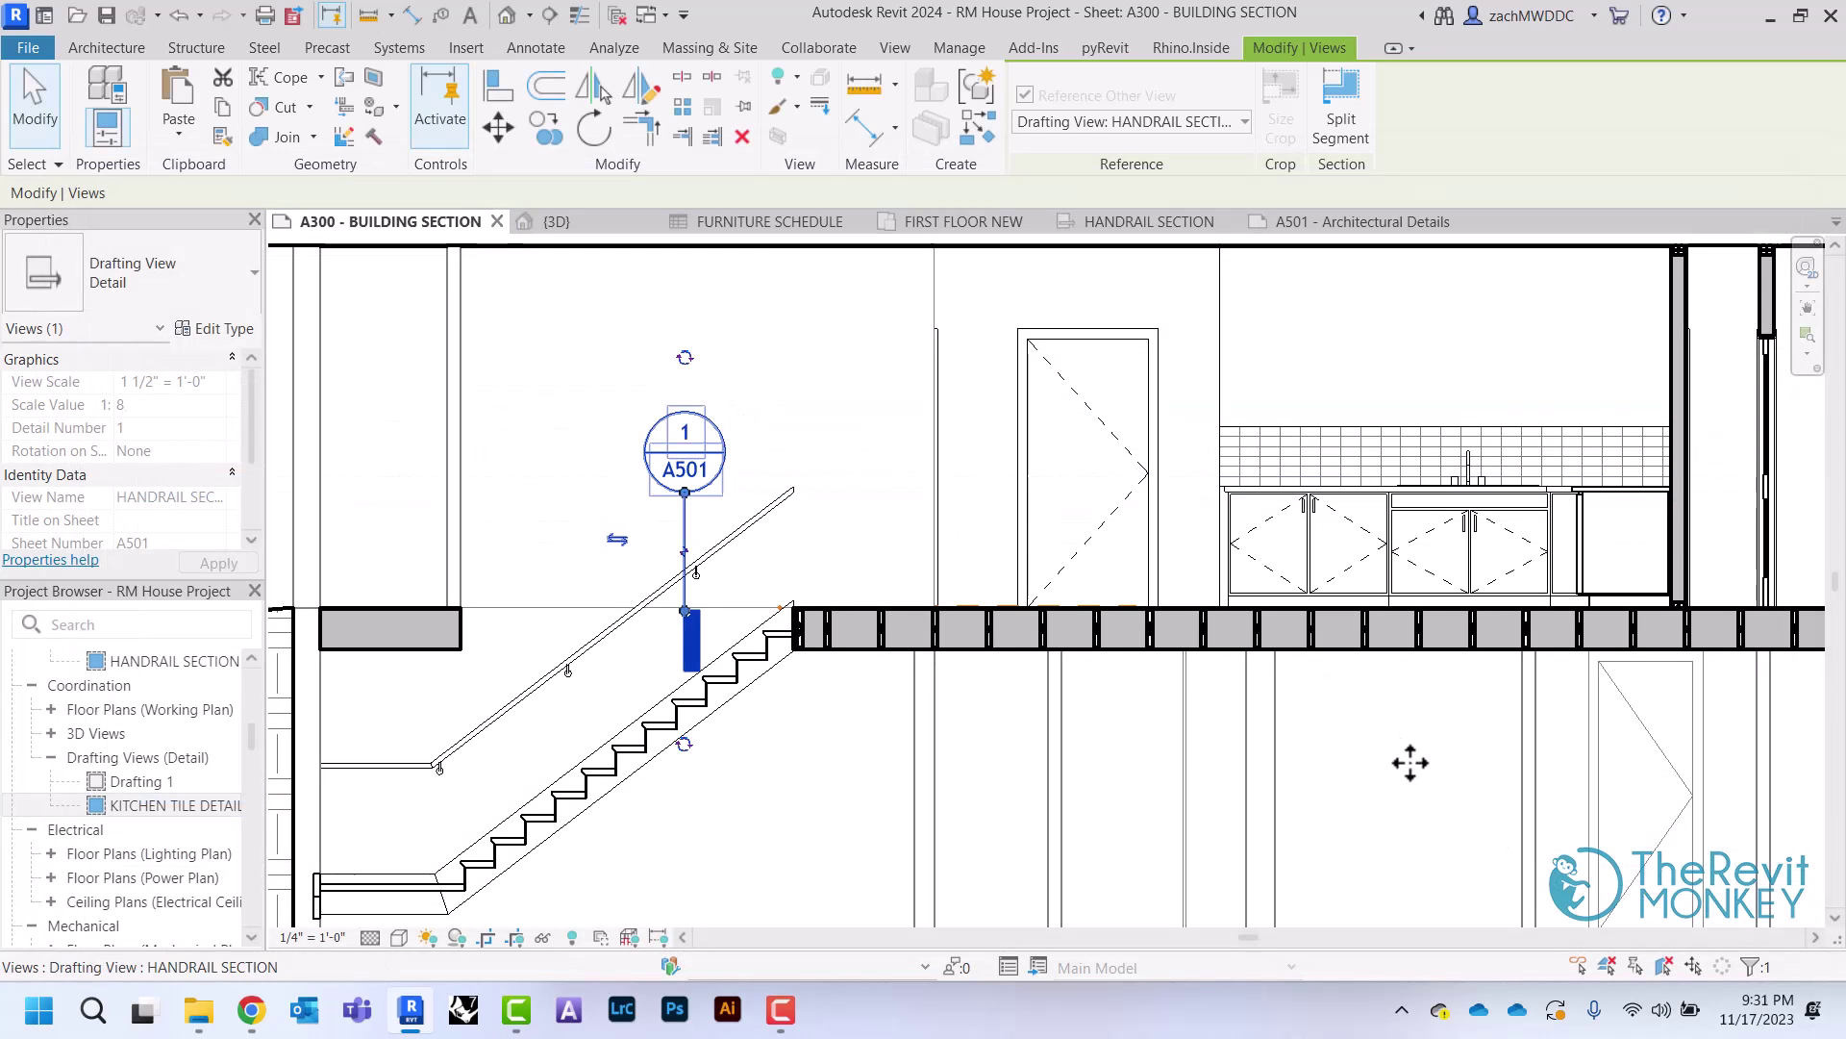
left_click(850, 381)
Start a callout at the kitchen backsplash that references the existing KITCHEN TILE DETAIL view
mouse_move(850, 381)
middle_mouse_down()
mouse_move(883, 411)
mouse_move(853, 400)
middle_mouse_up()
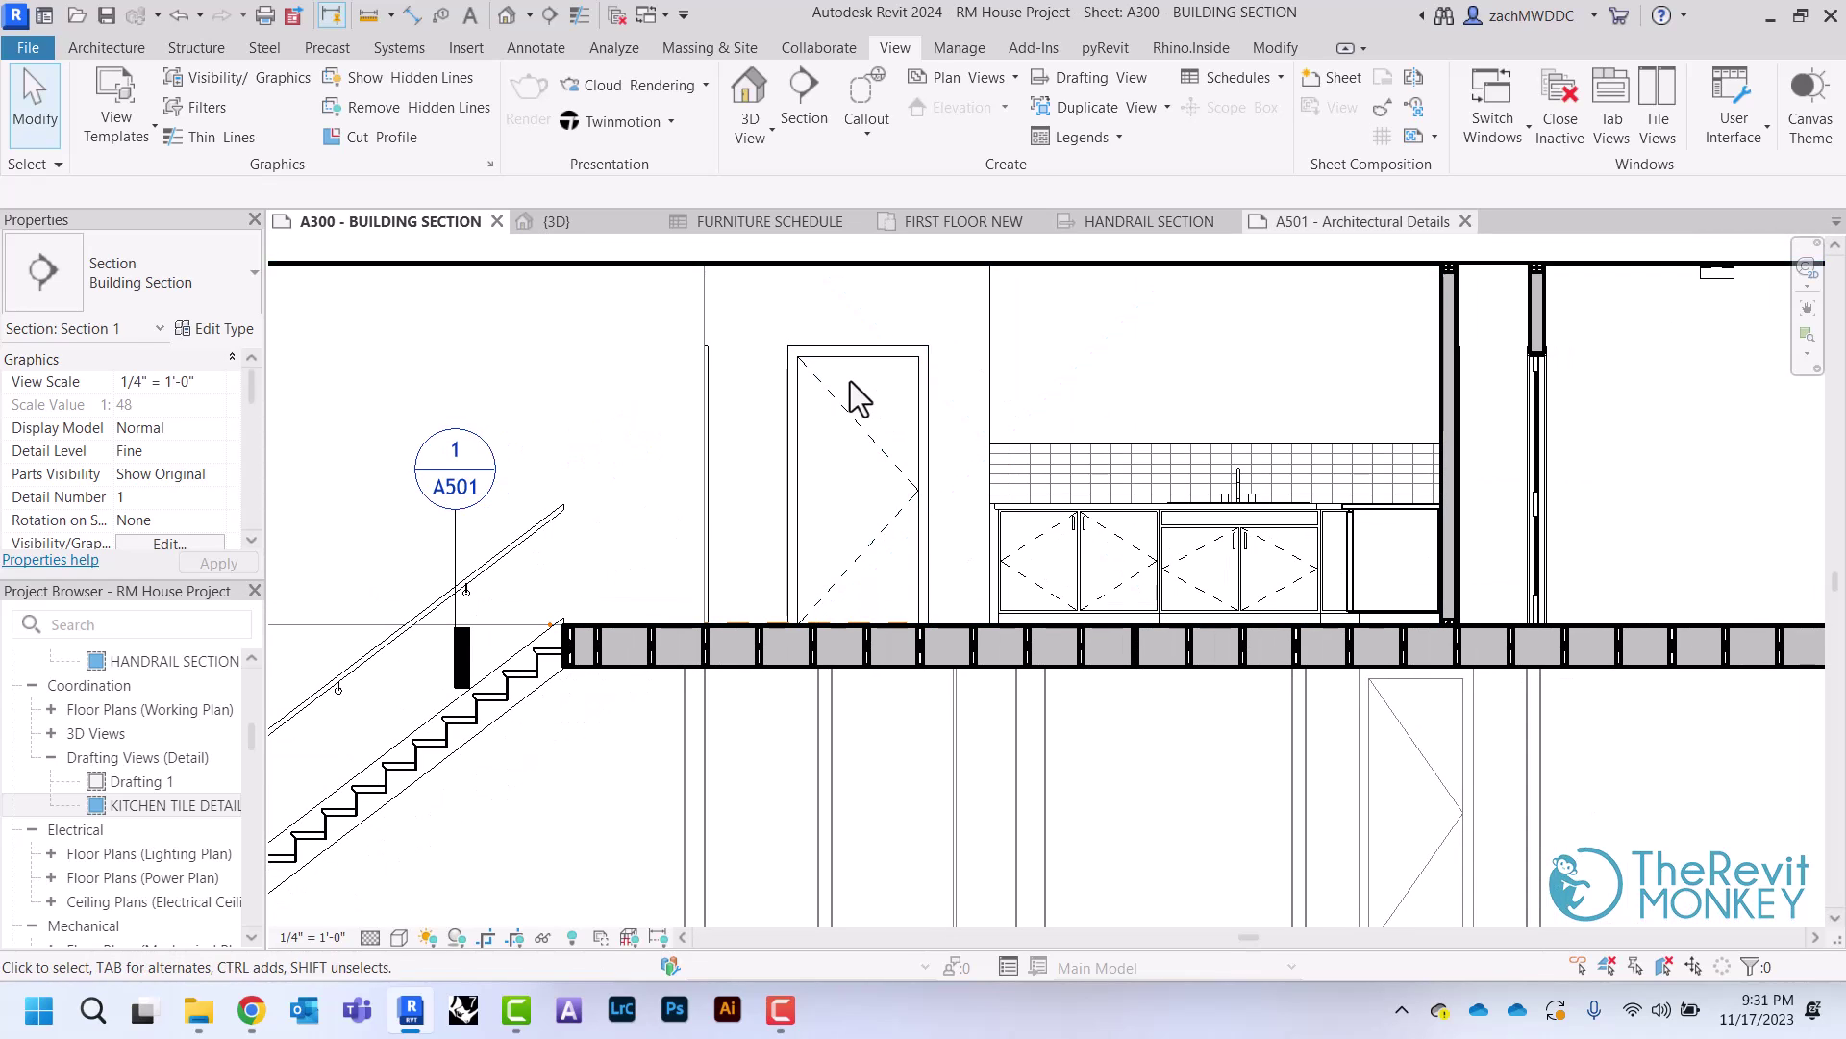
scroll(850, 381, "up", 2)
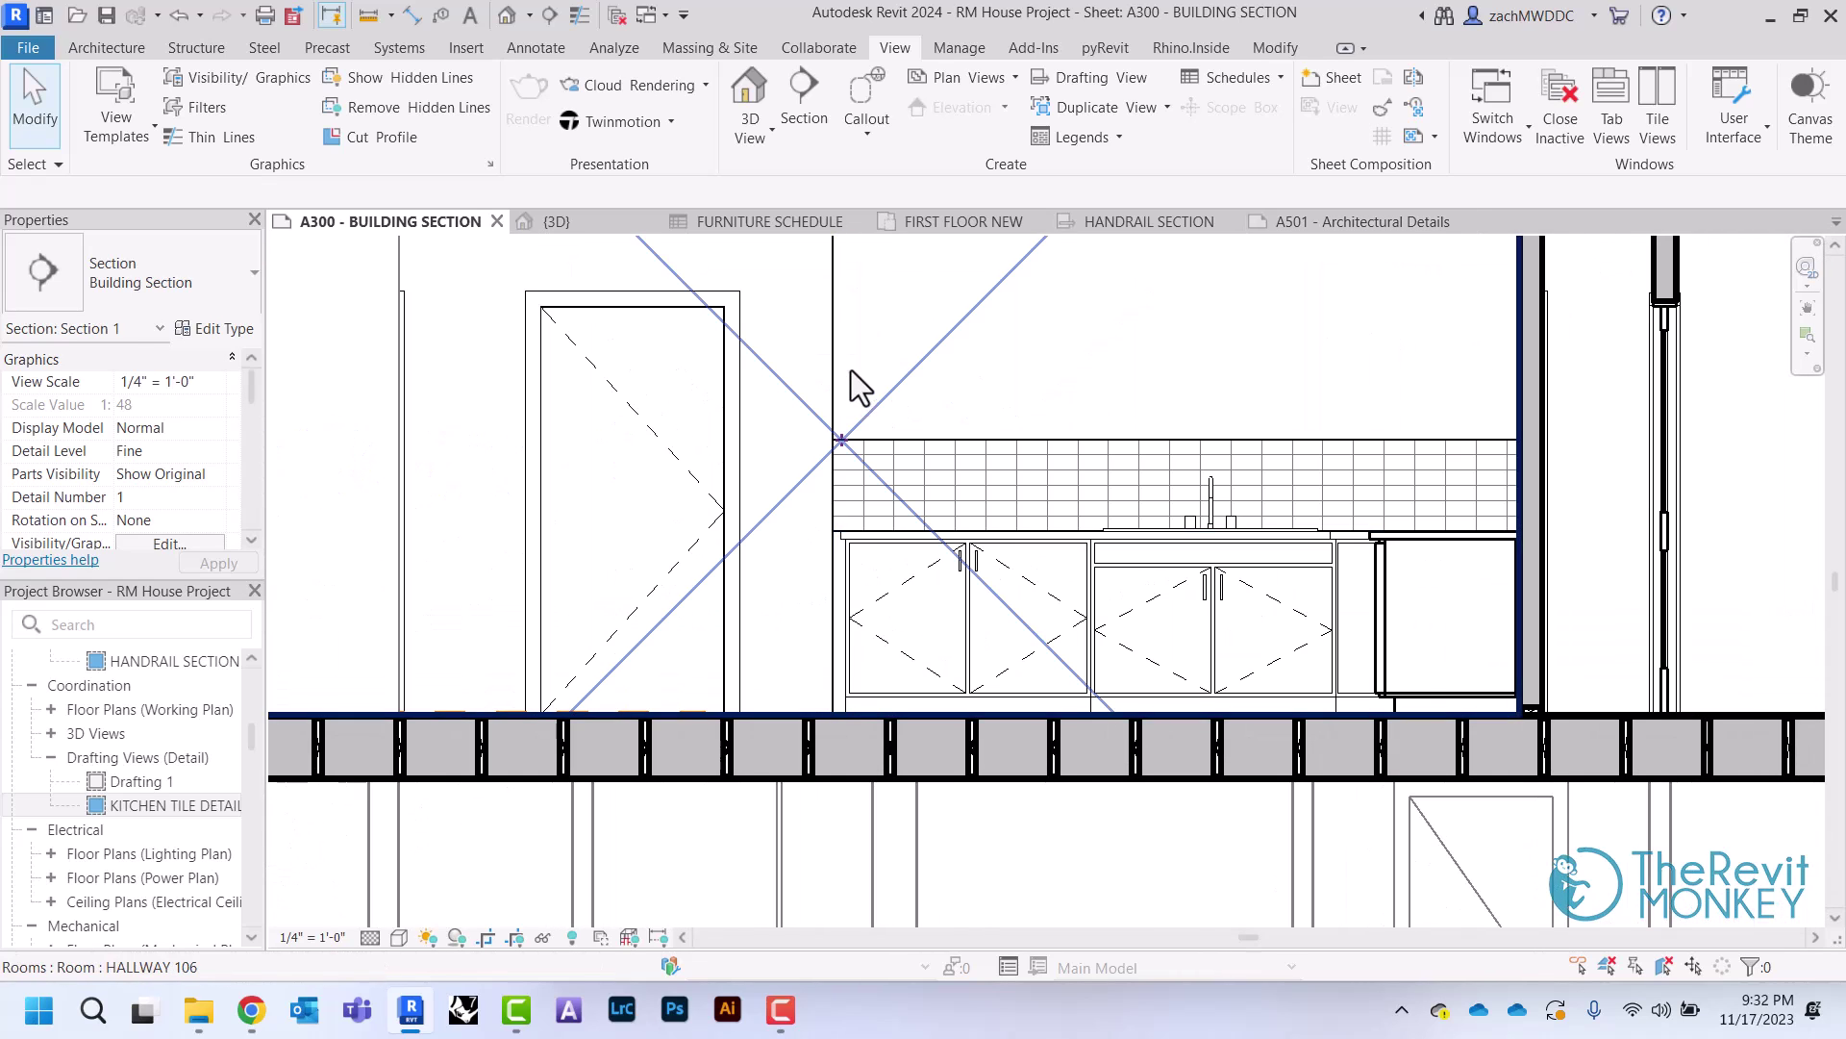
middle_click_drag(879, 395, 774, 395)
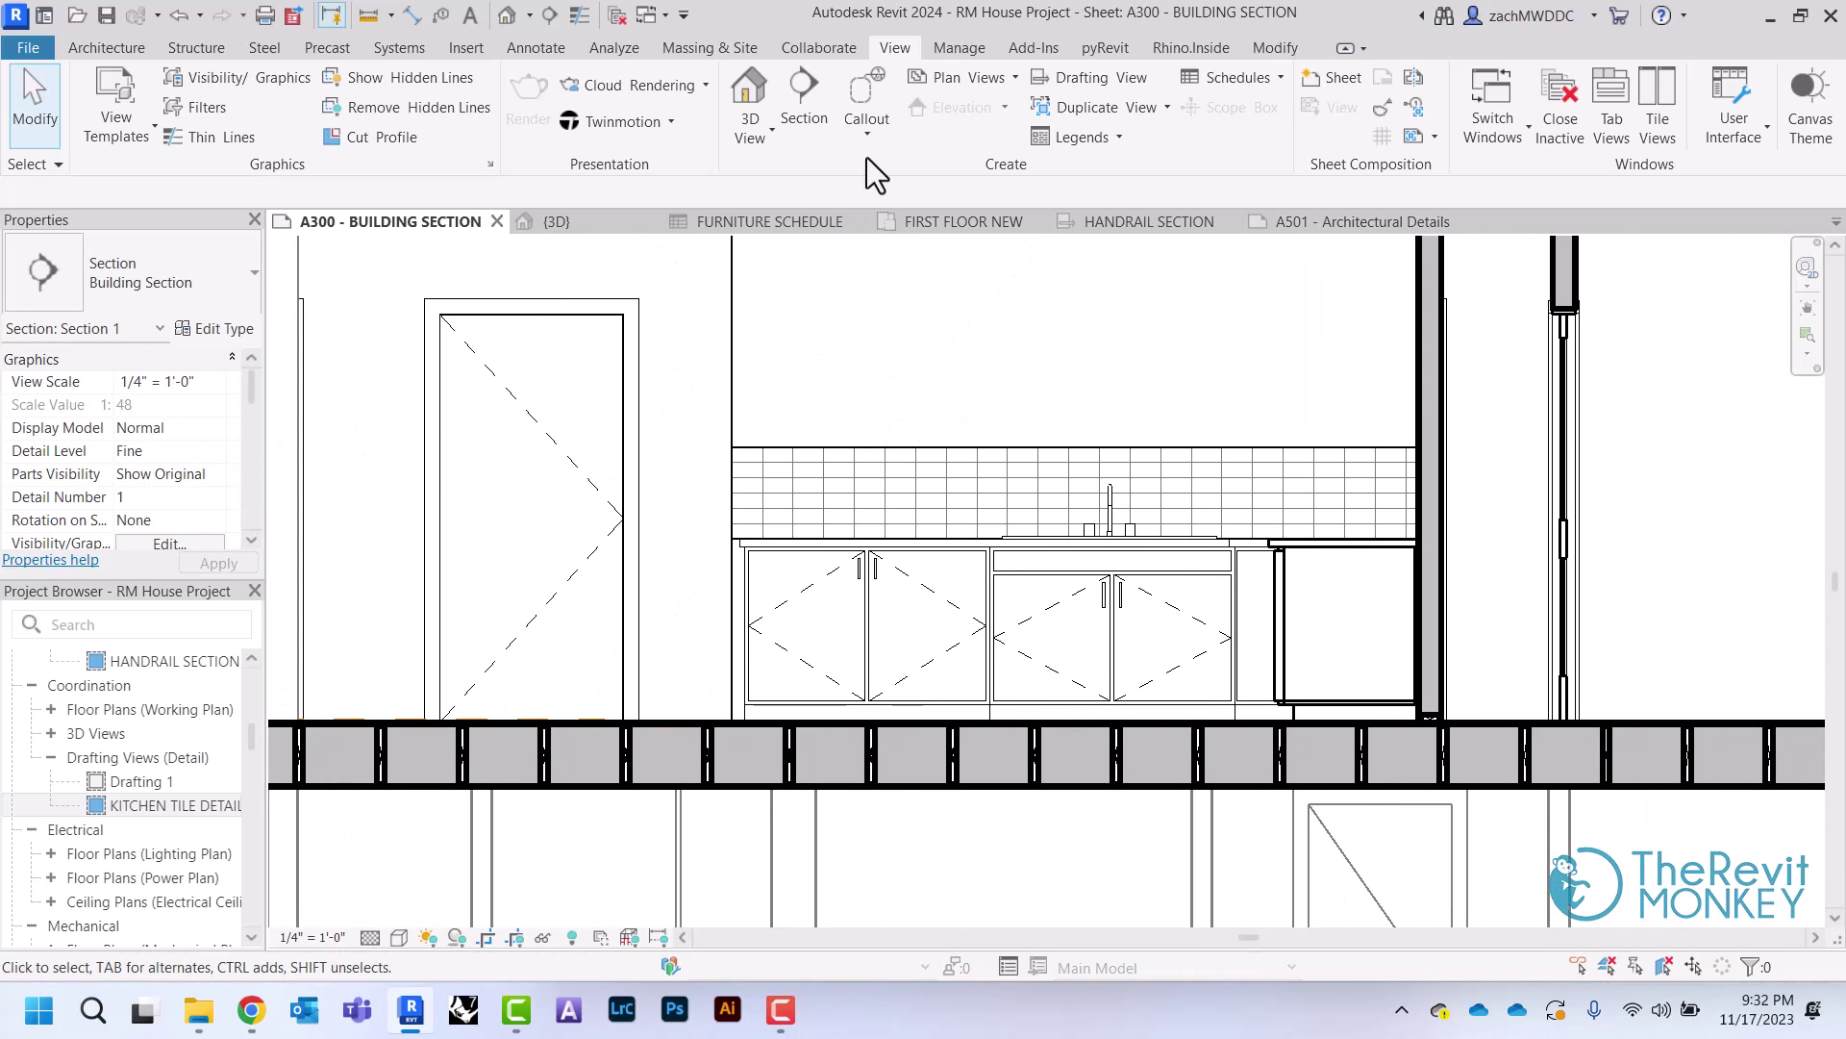
left_click(871, 96)
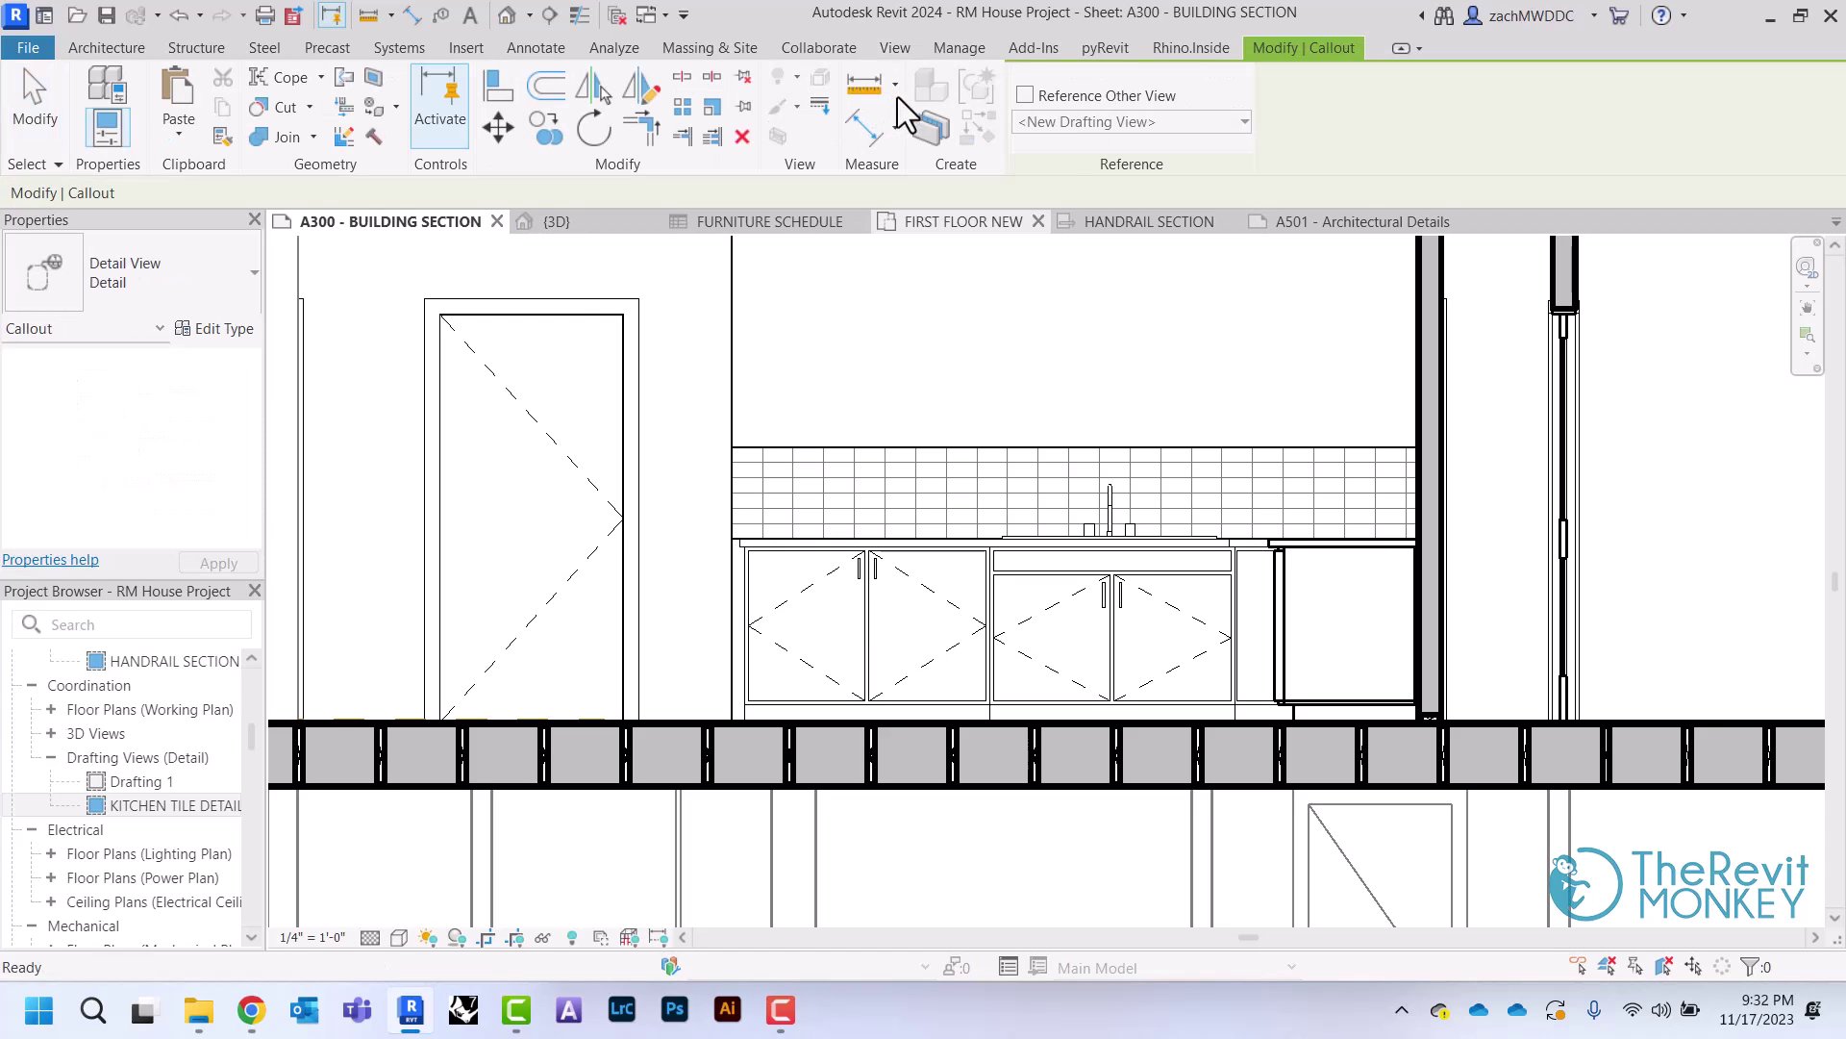
left_click(1025, 95)
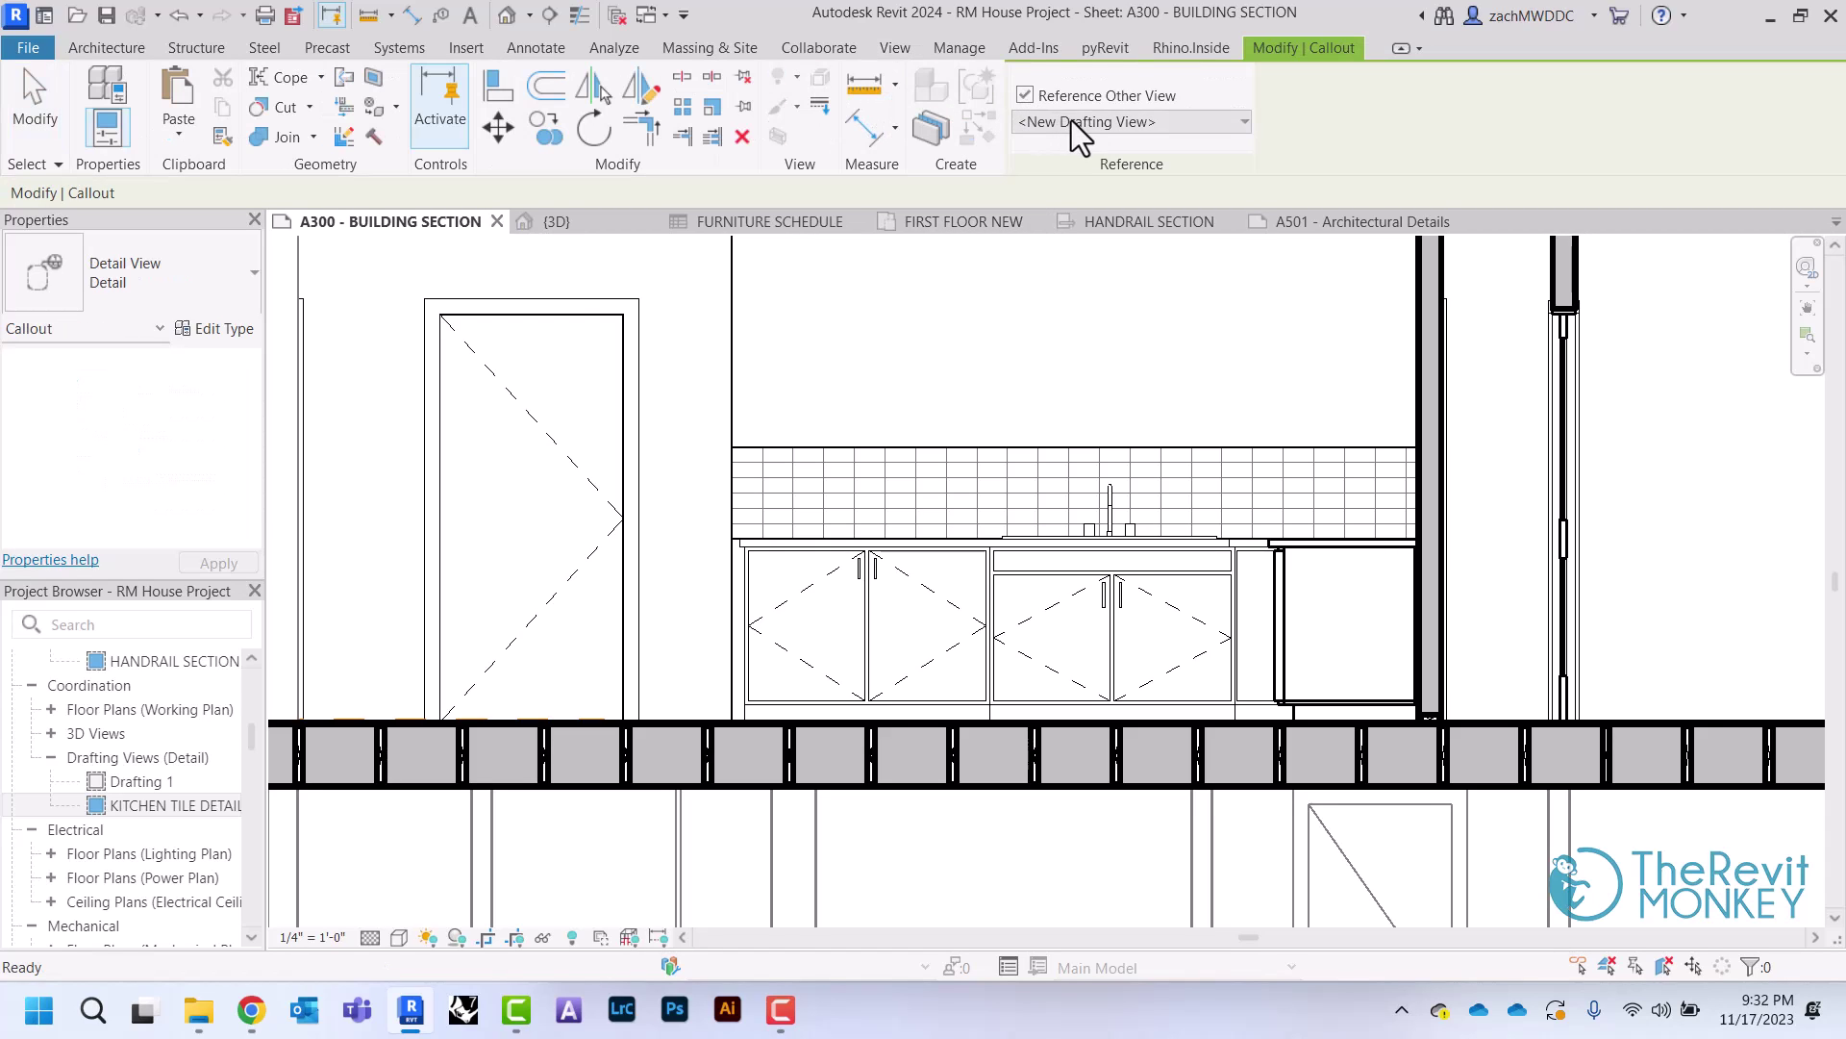
left_click(1071, 120)
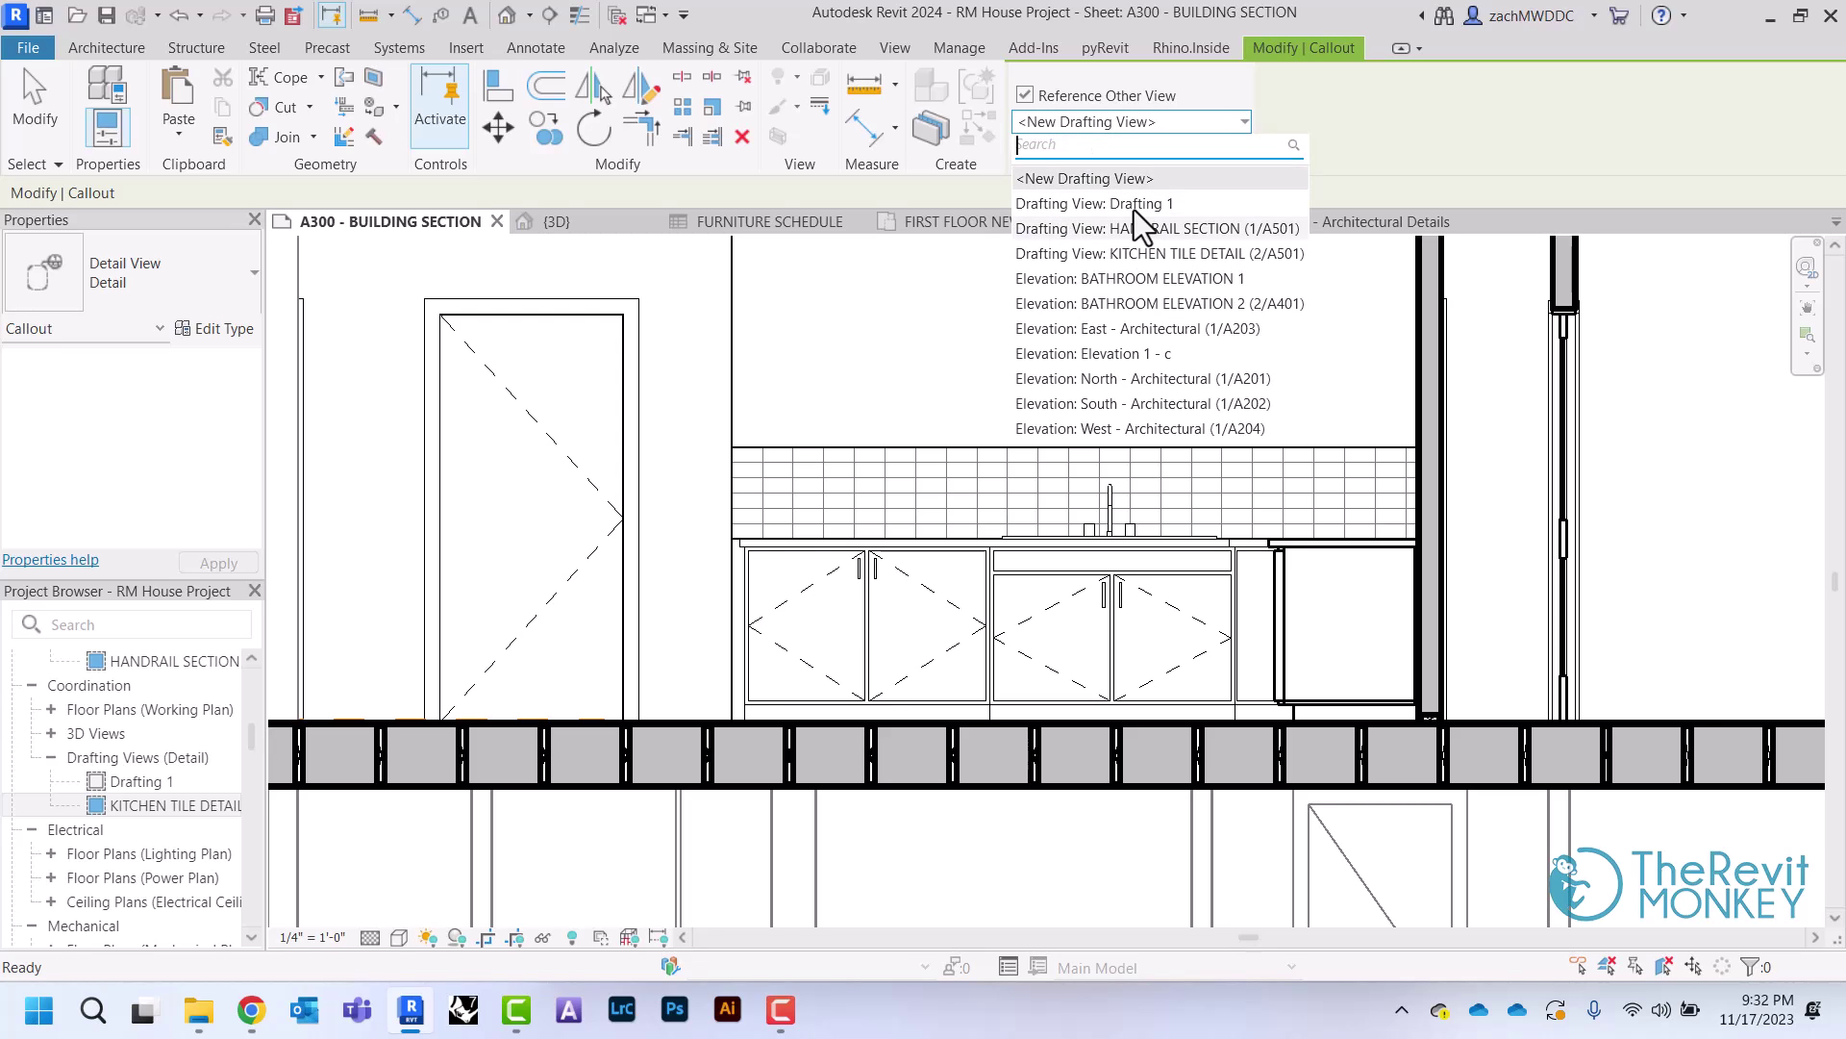
left_click(1164, 252)
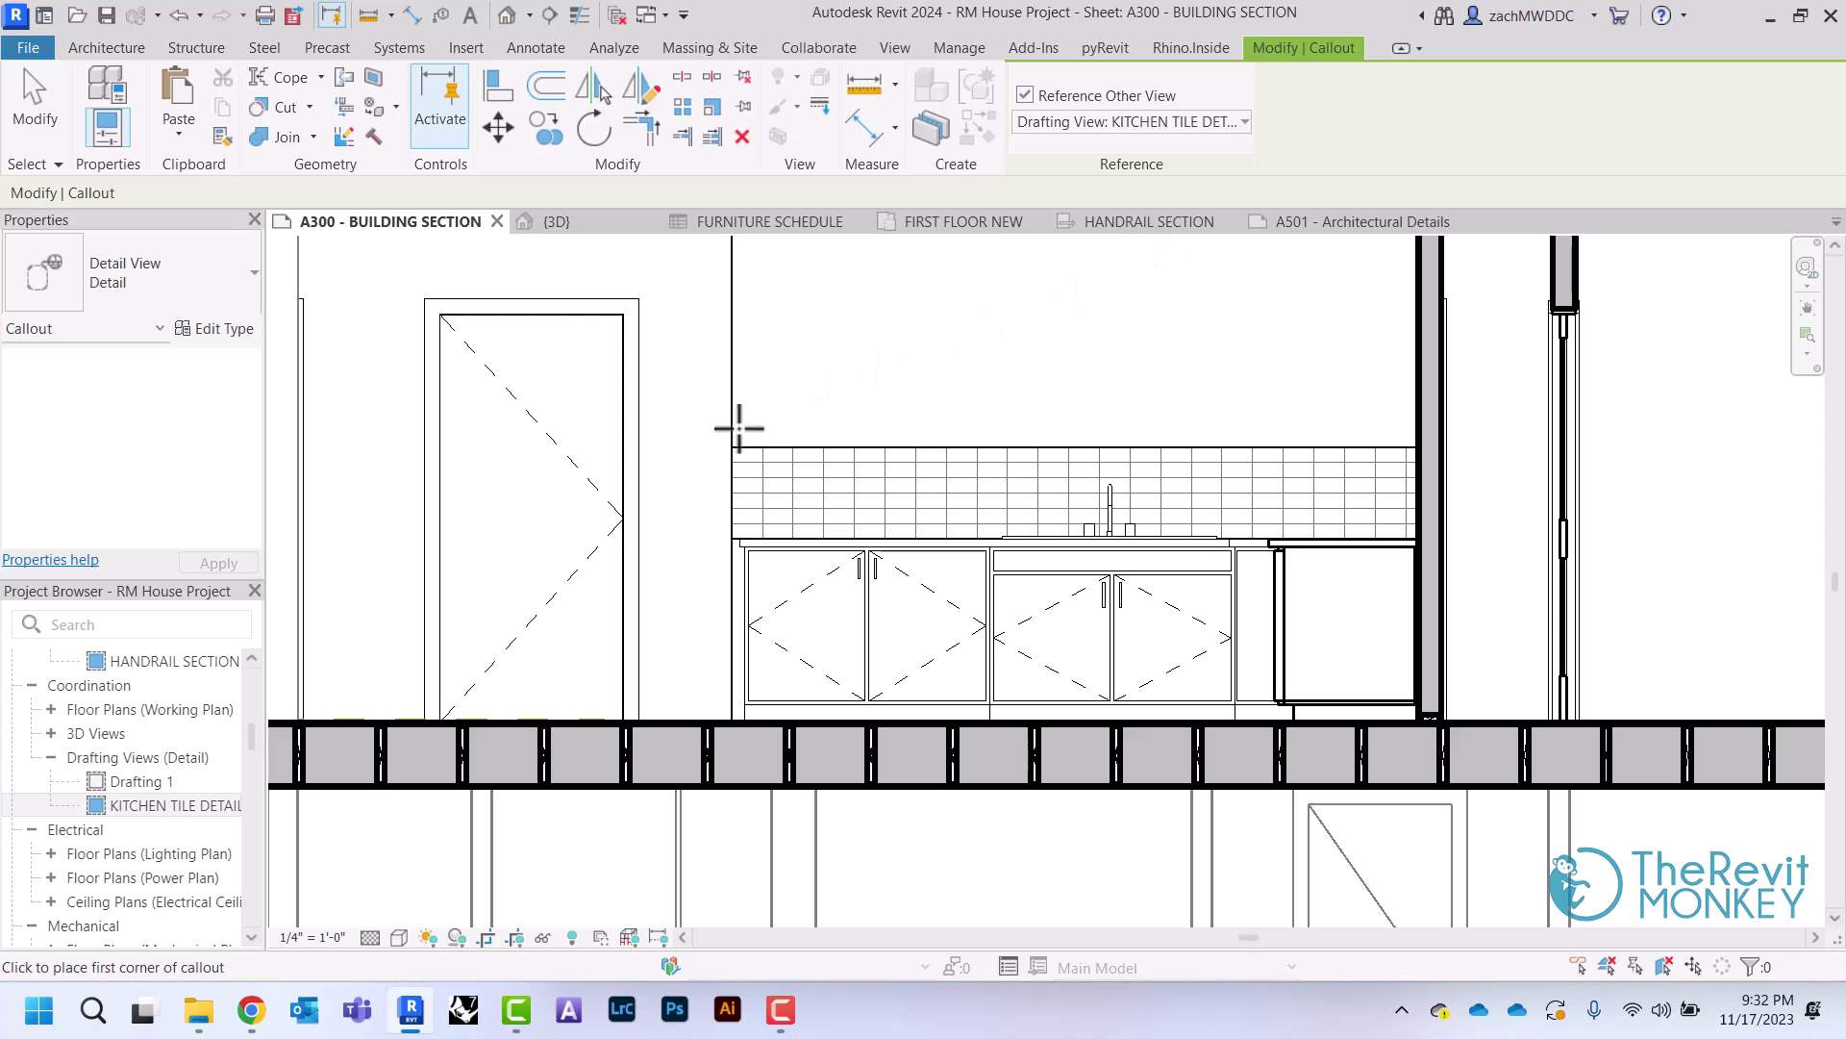
Draw the callout rectangle enclosing part of the kitchen backsplash tiles
left_click(722, 437)
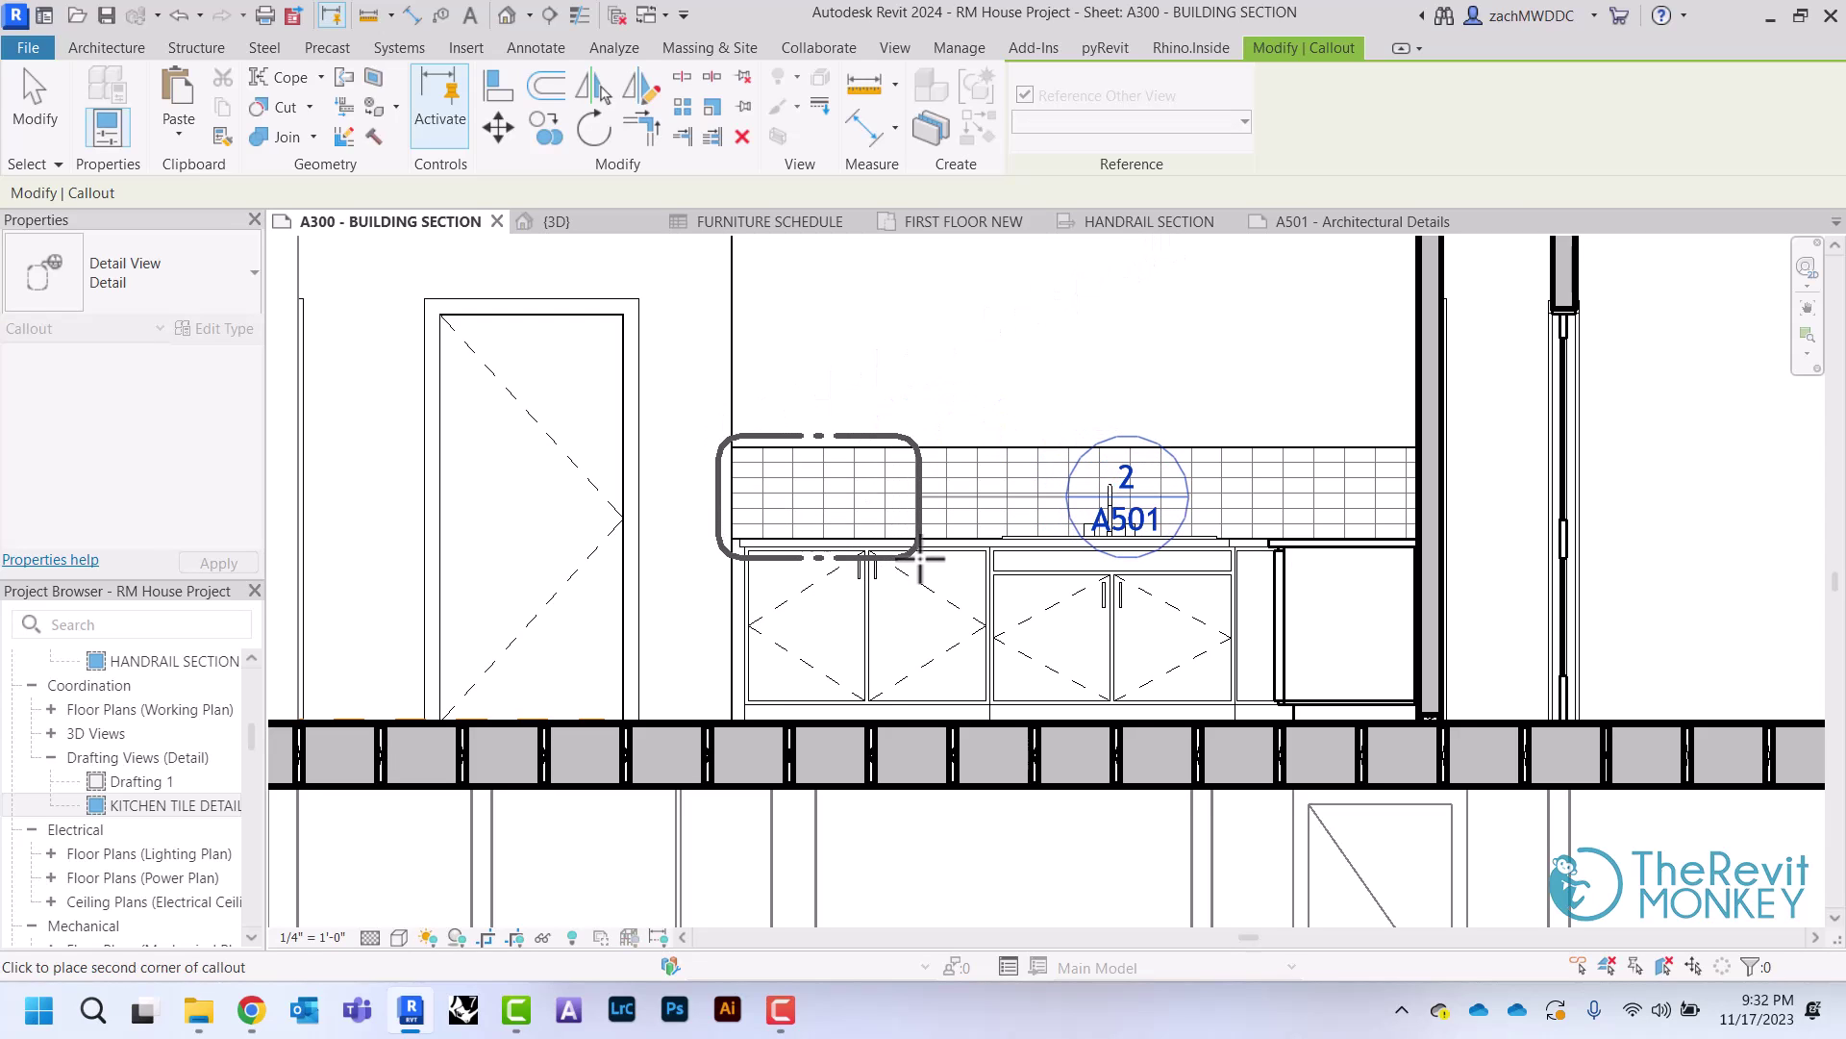
left_click(925, 555)
right_click(964, 363)
left_click(991, 379)
Move the callout's 2/A501 tag up above the backsplash
left_click(904, 461)
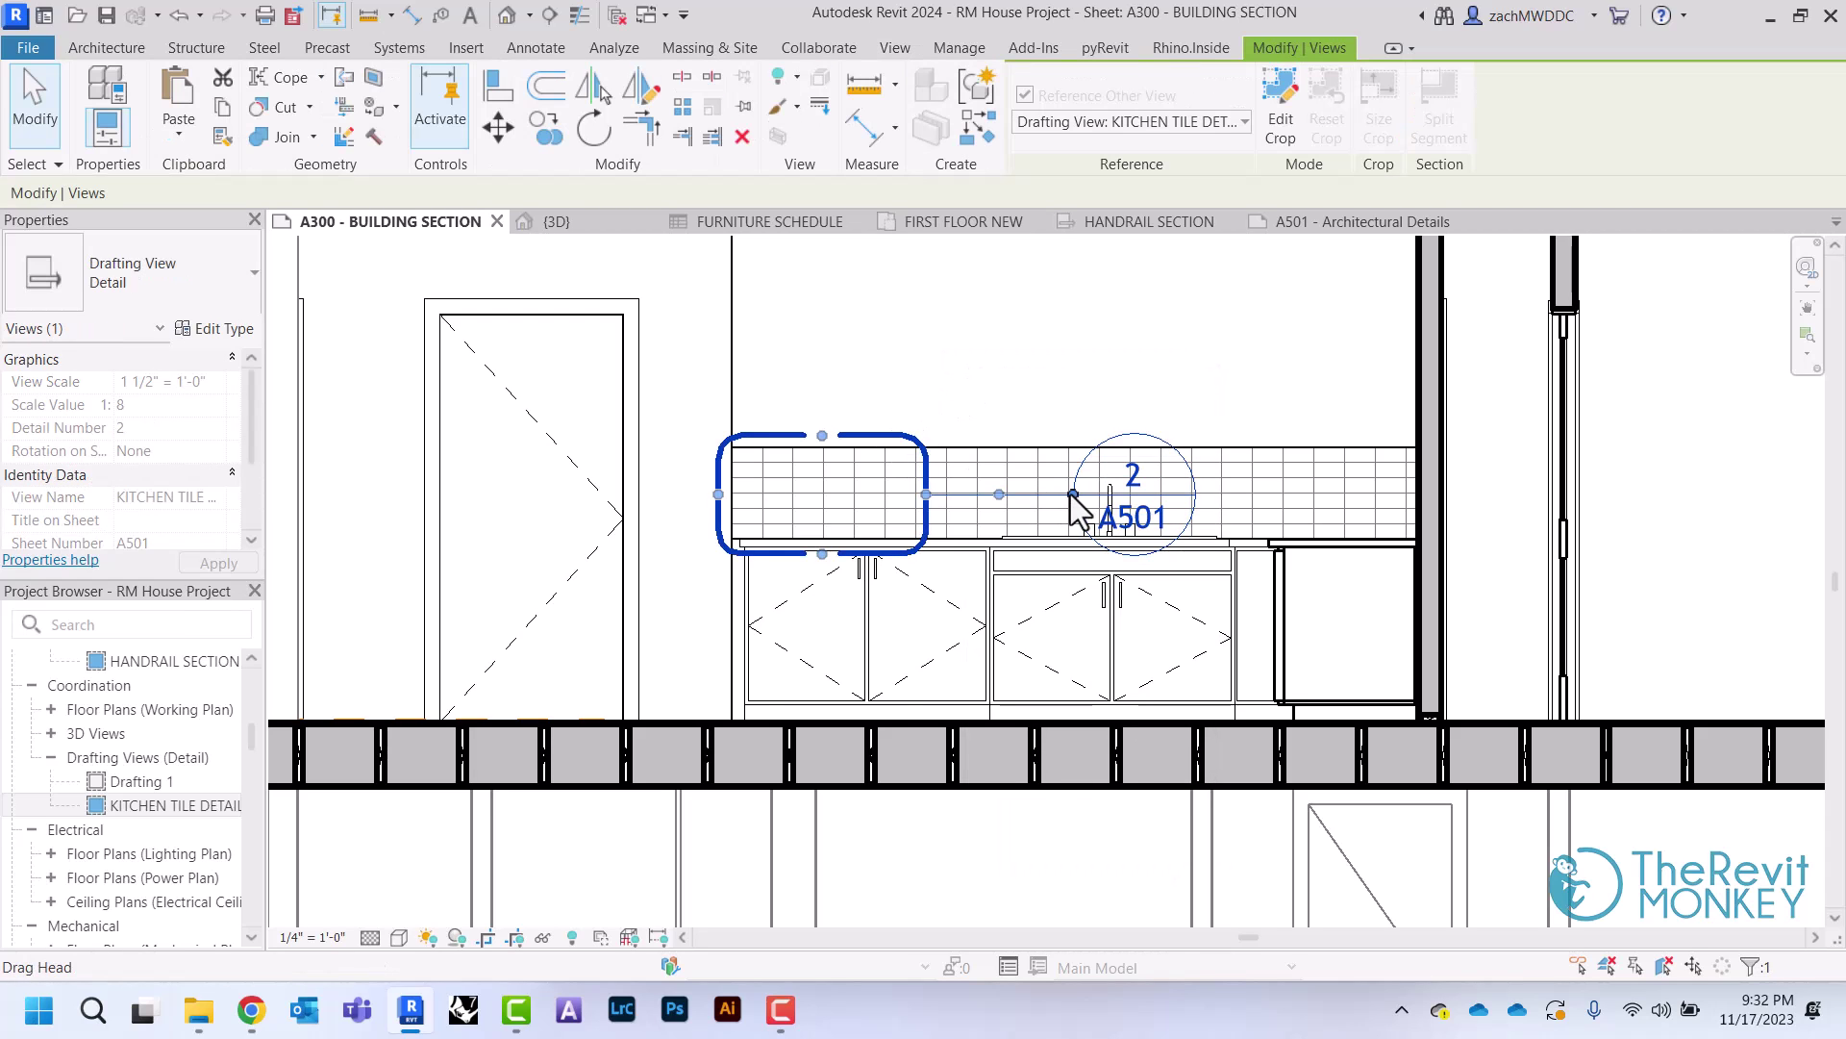
left_click_drag(1081, 510, 943, 383)
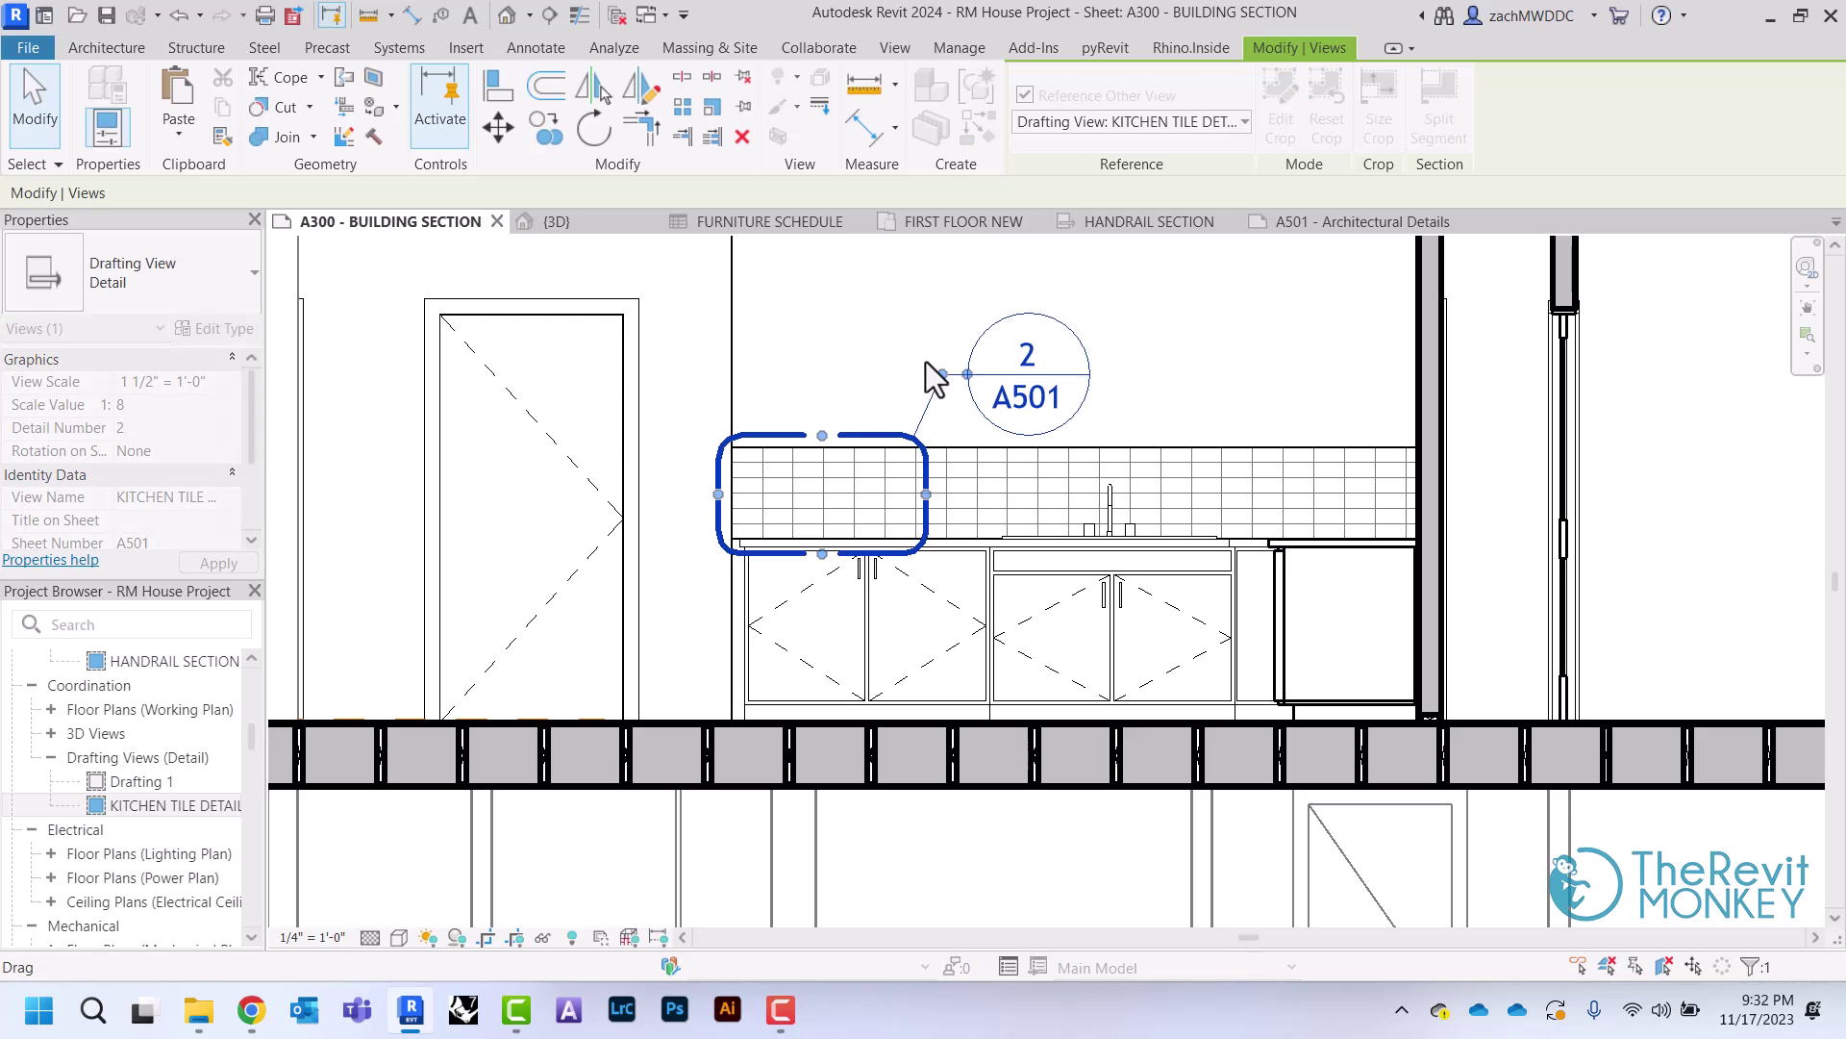
left_click(916, 352)
scroll(916, 352, "down", 5)
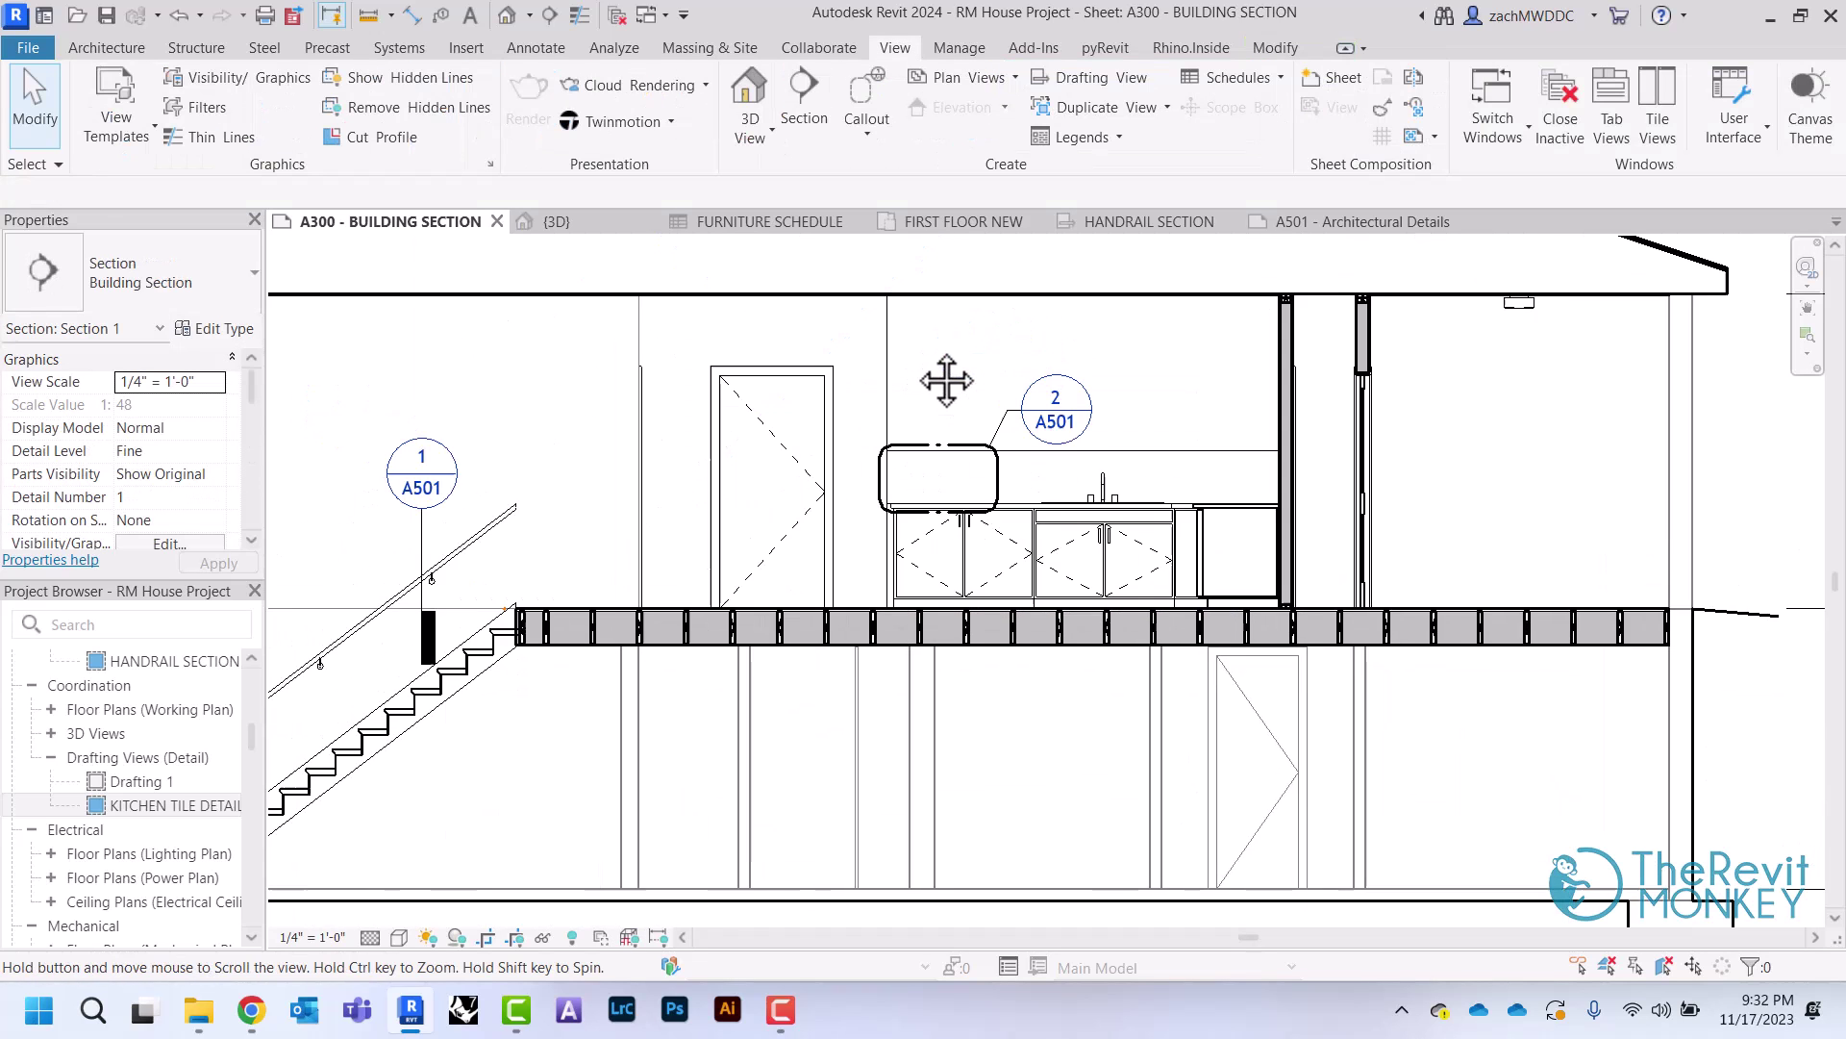
right_click(809, 245)
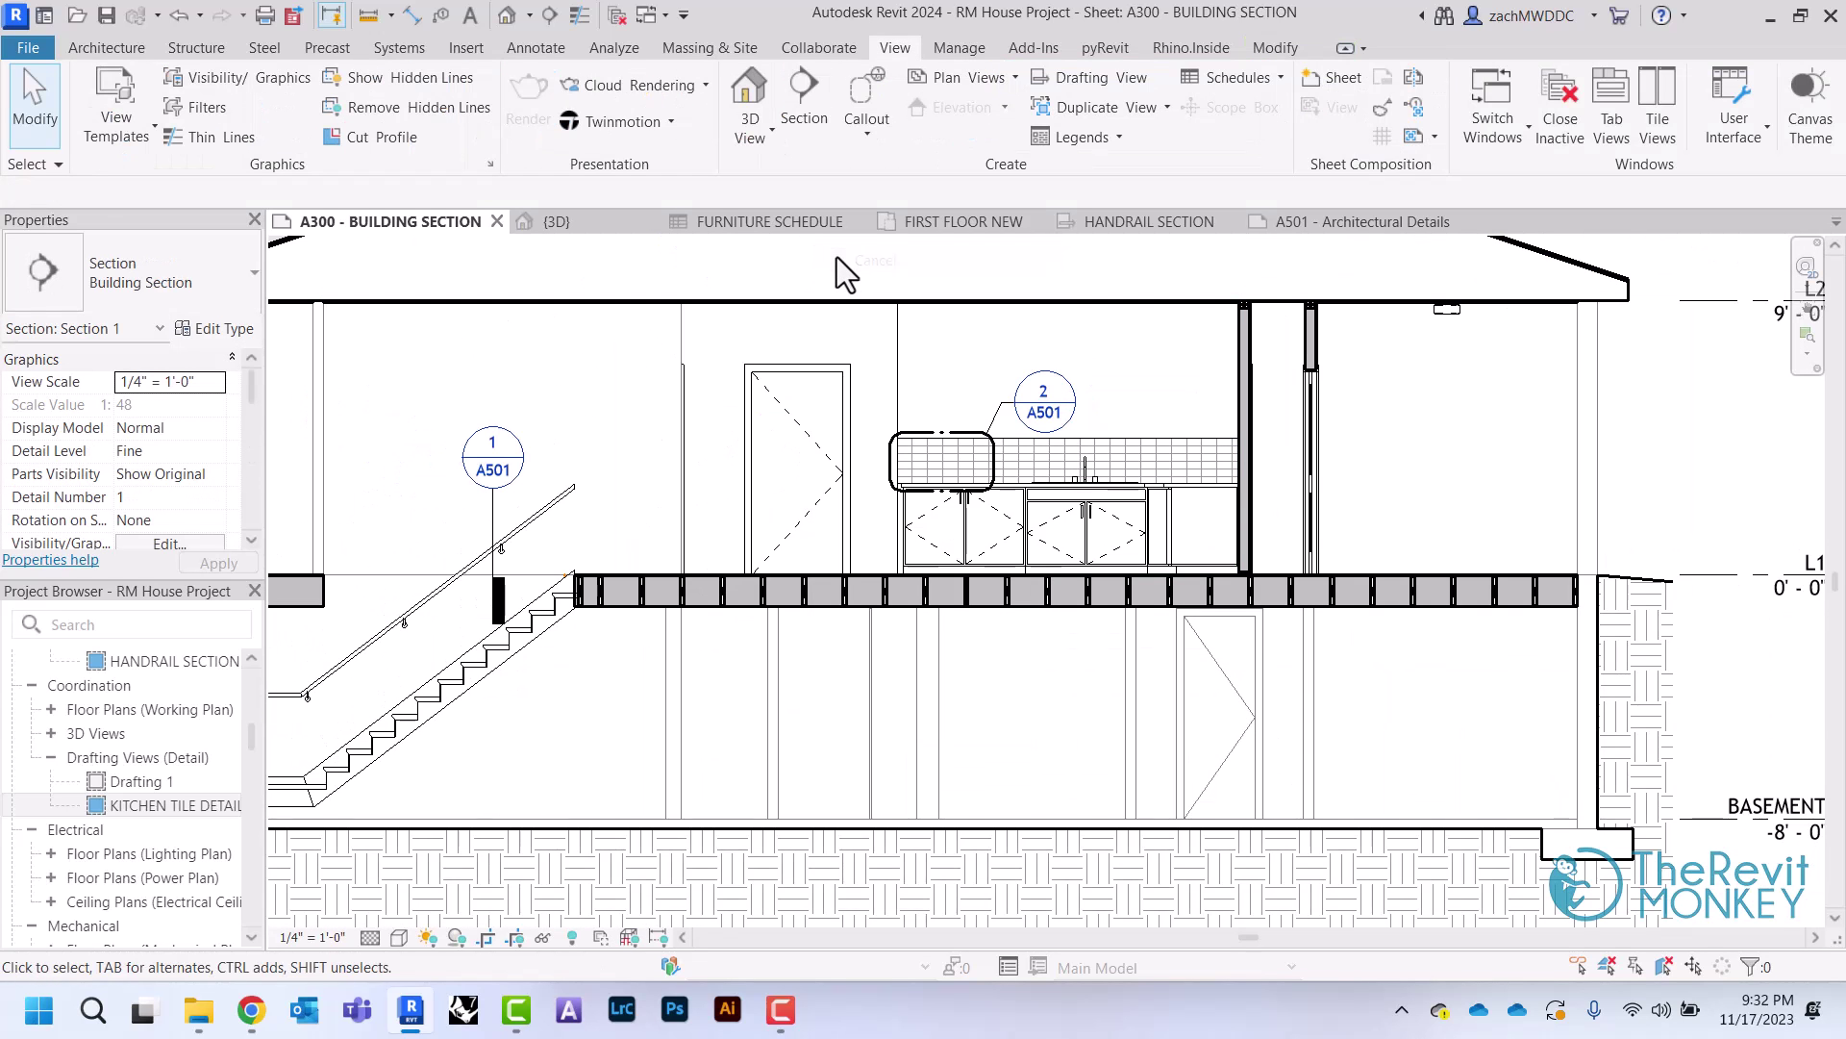